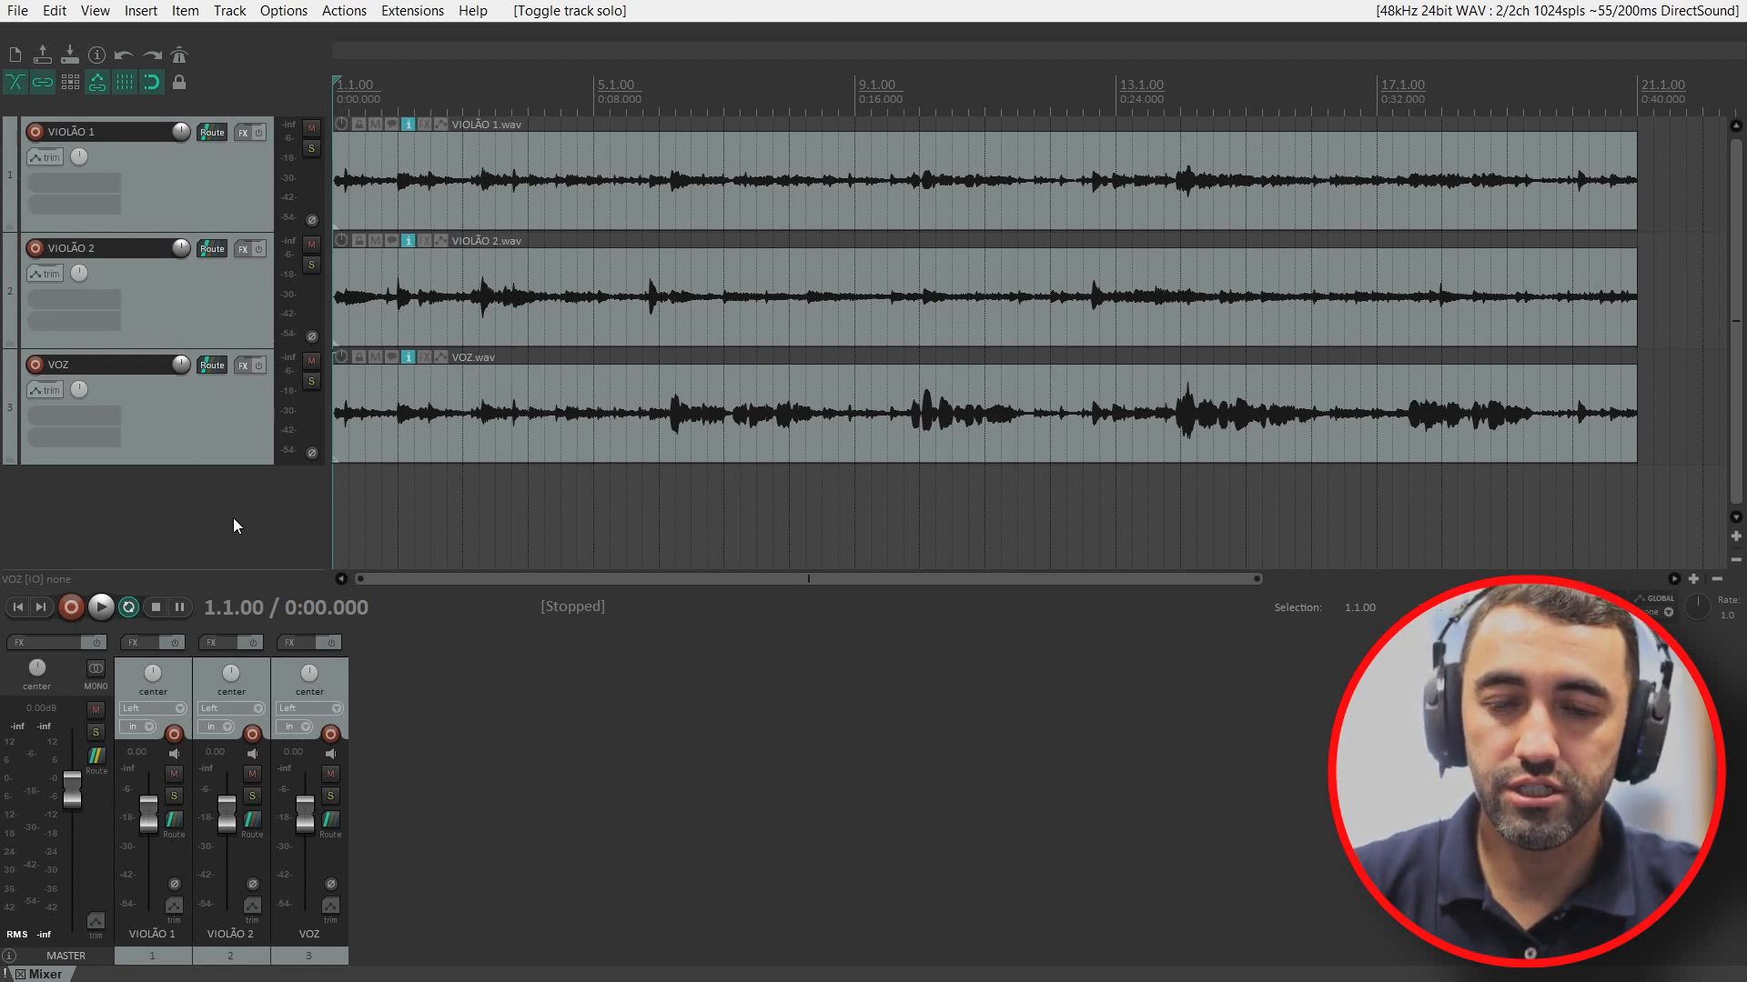
# Step: Play the project and audition VIOLÃO 1, VIOLÃO 2 and VOZ soloed one at a time, followed by the full mix
pyautogui.press('space')
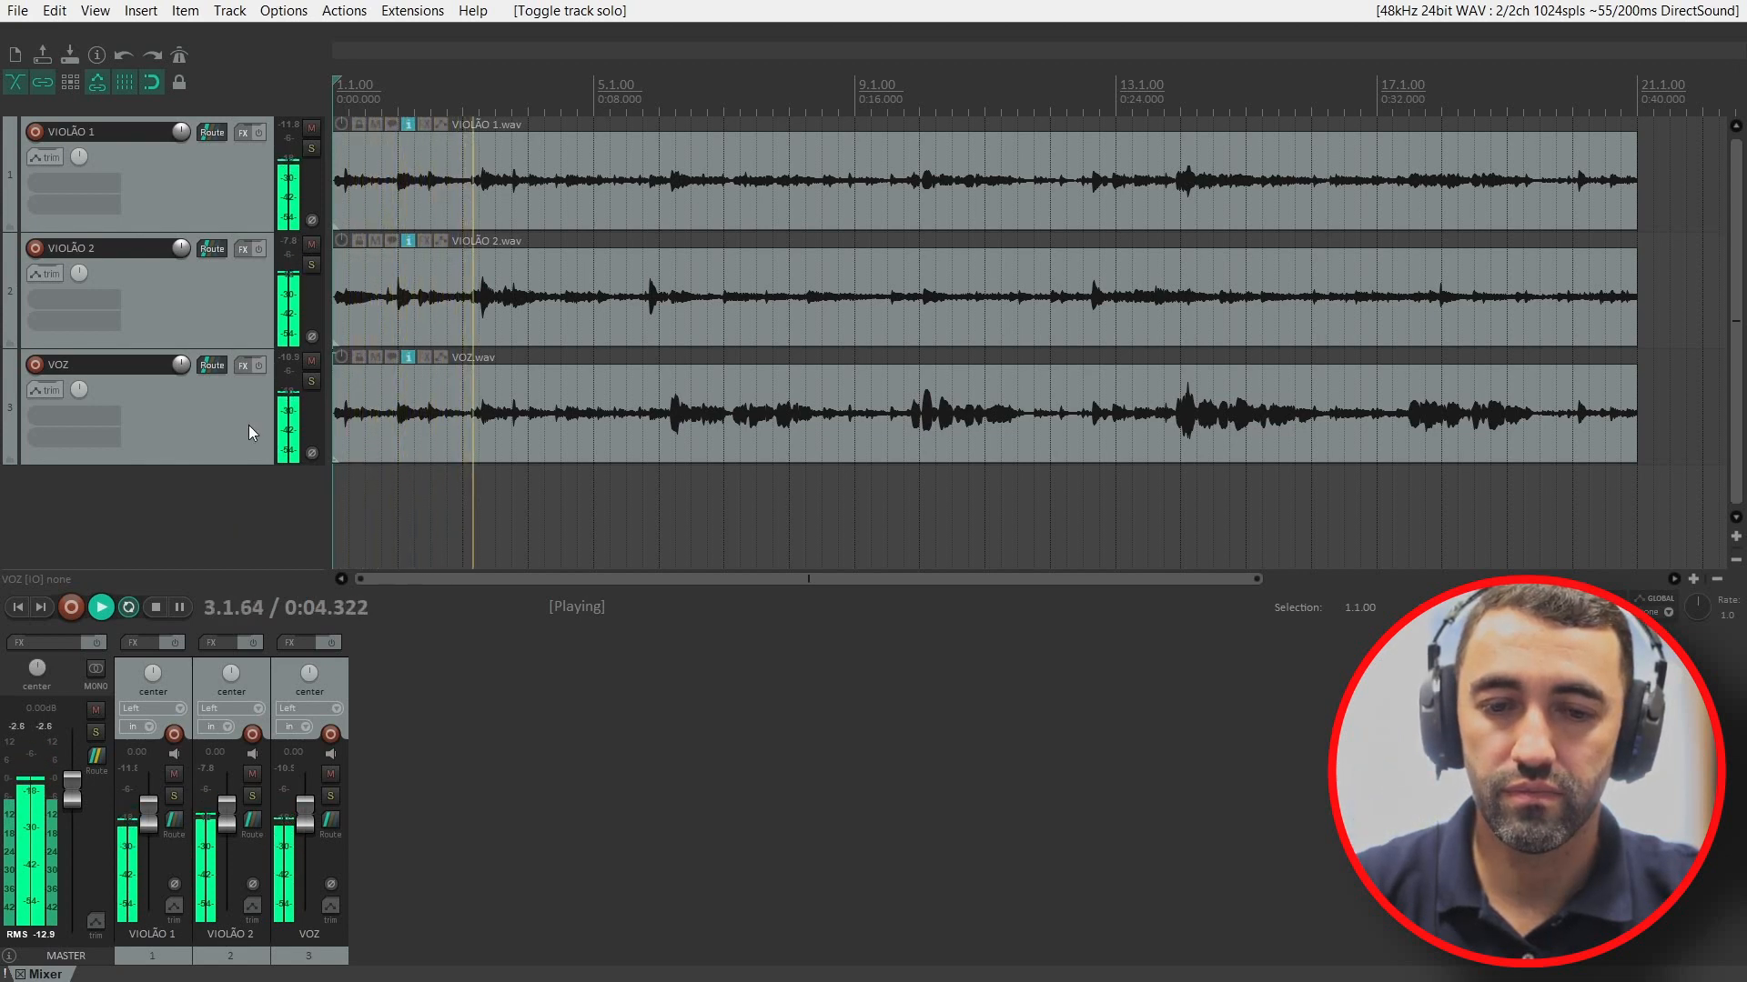
pyautogui.click(312, 148)
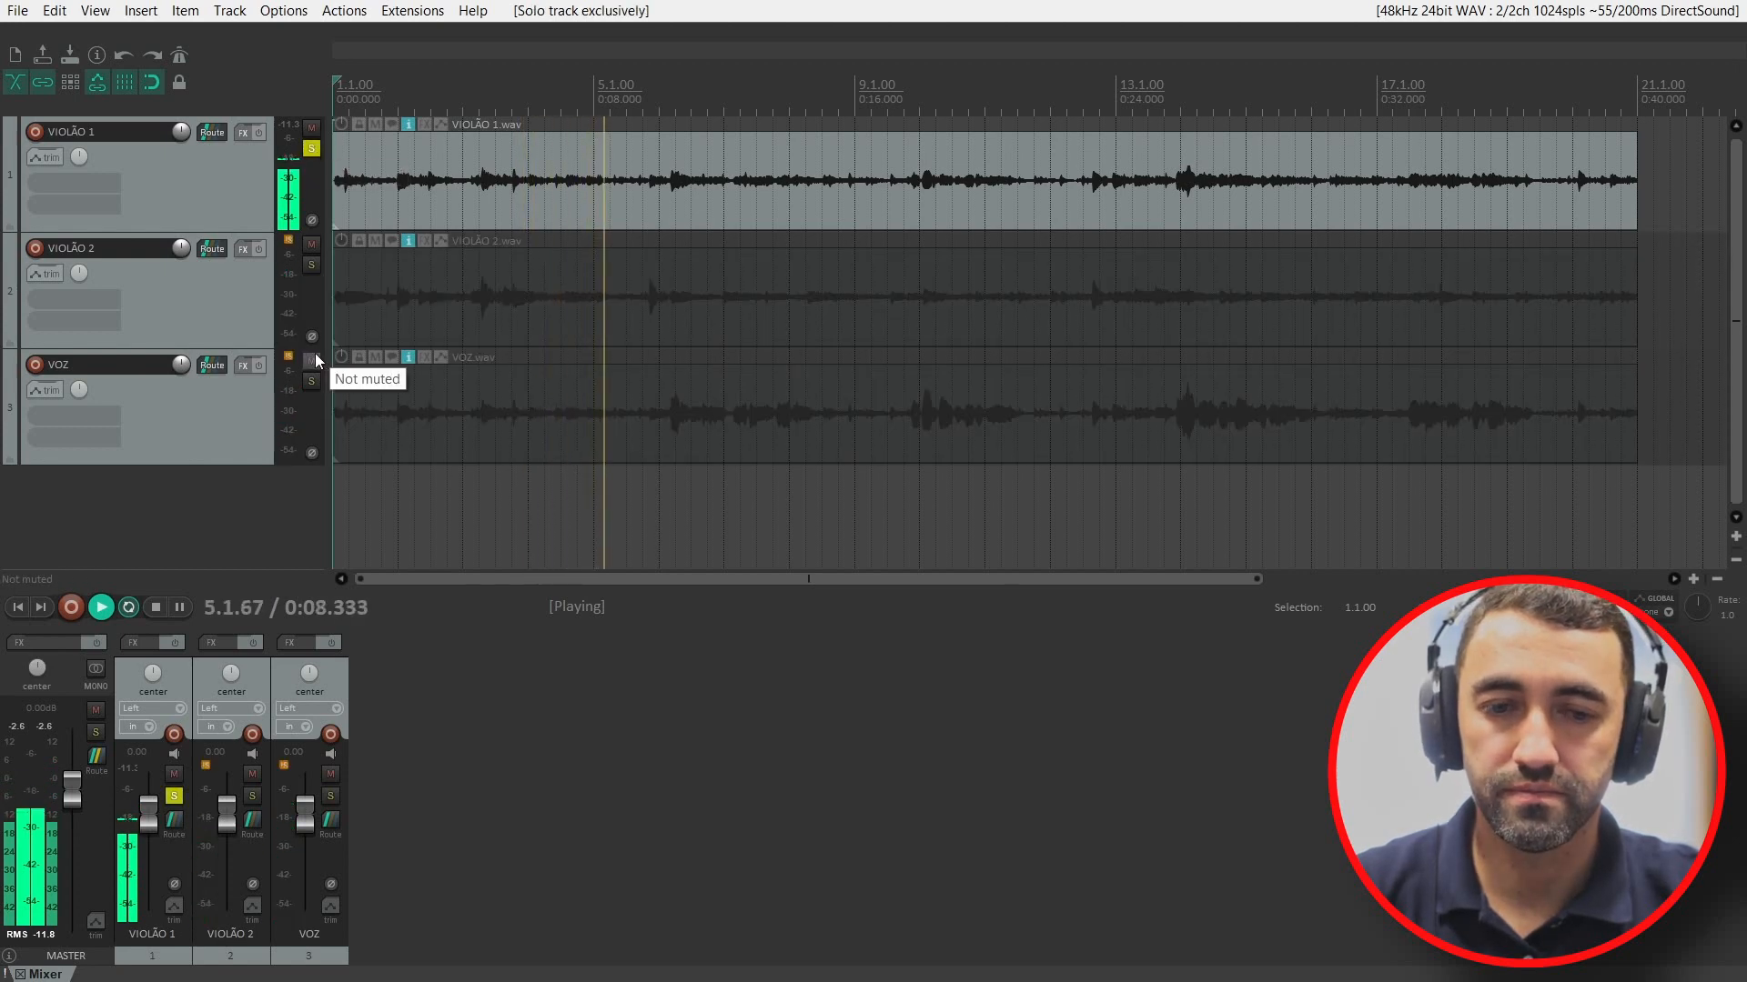
pyautogui.click(312, 266)
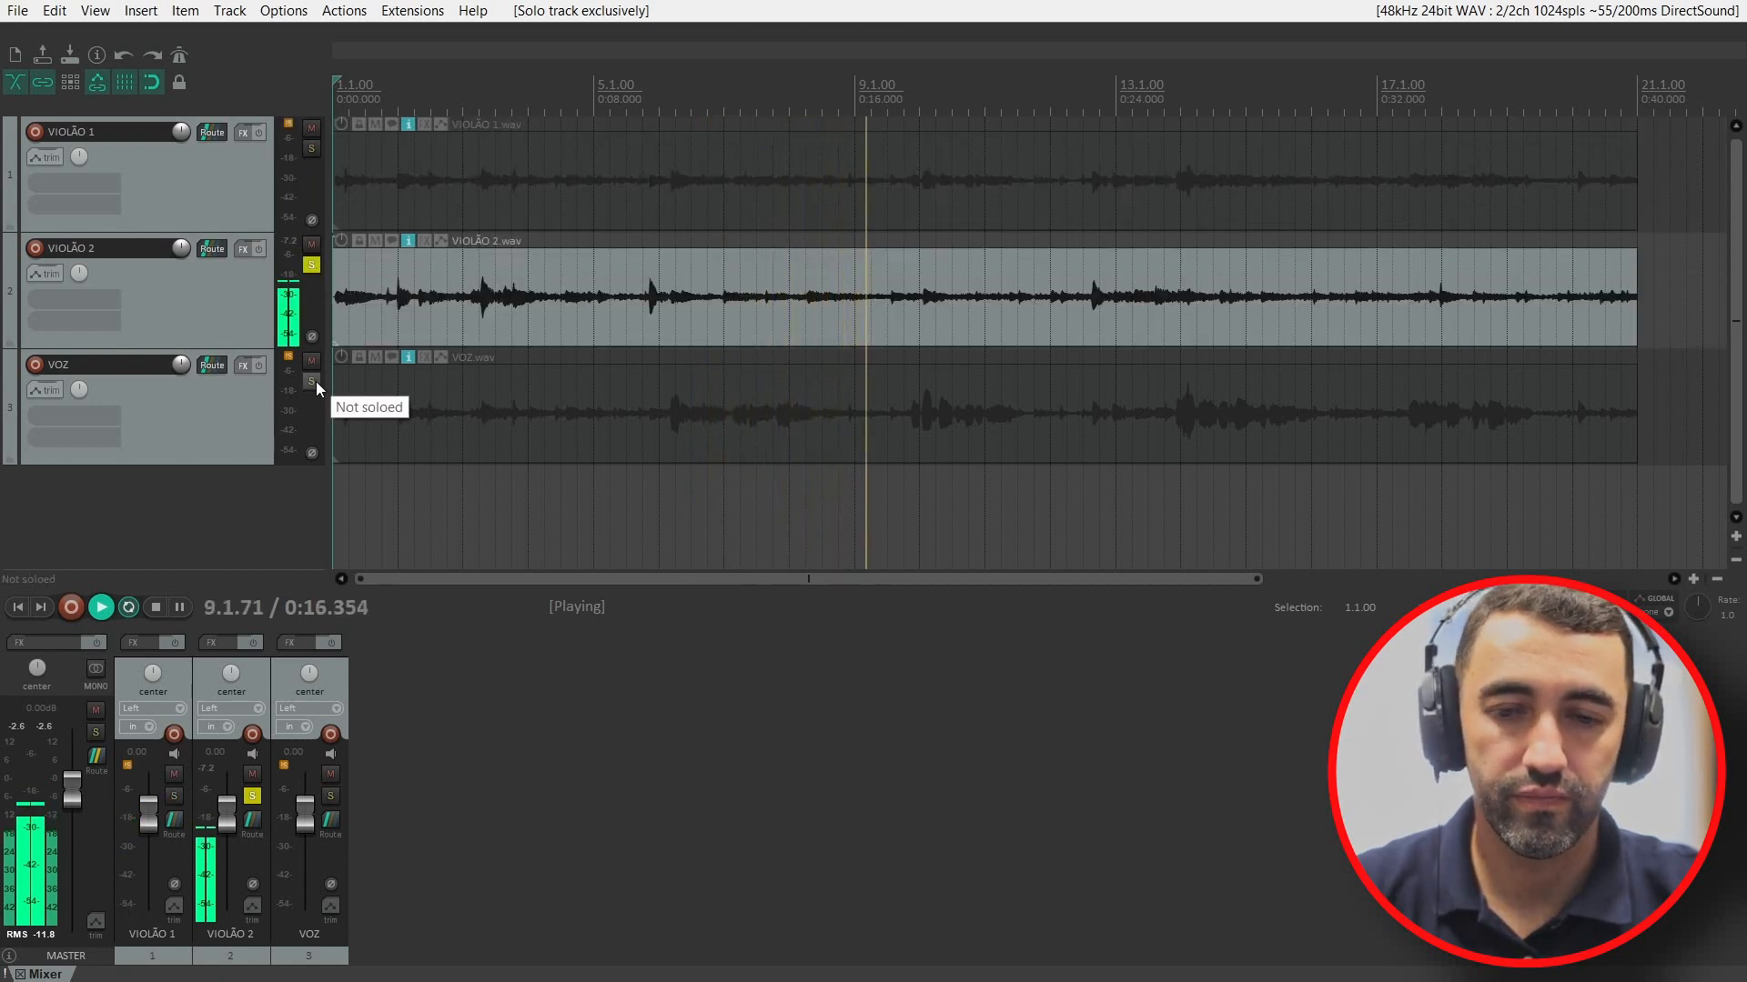
pyautogui.click(312, 381)
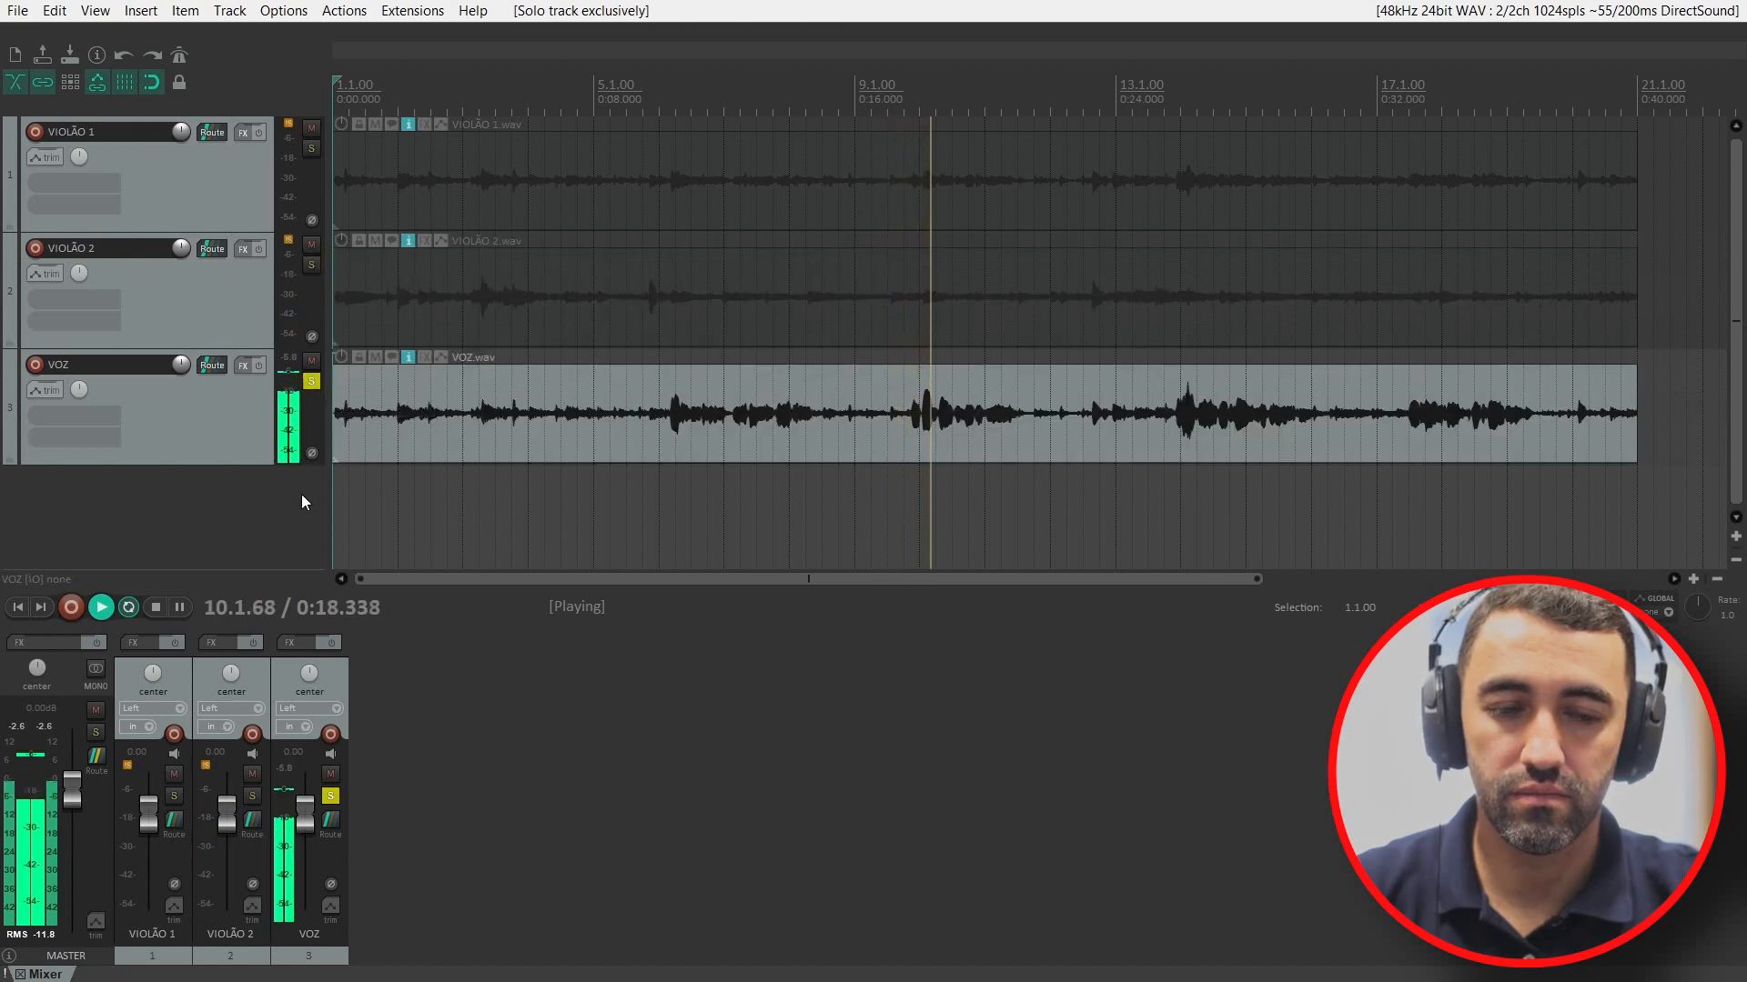
pyautogui.click(313, 381)
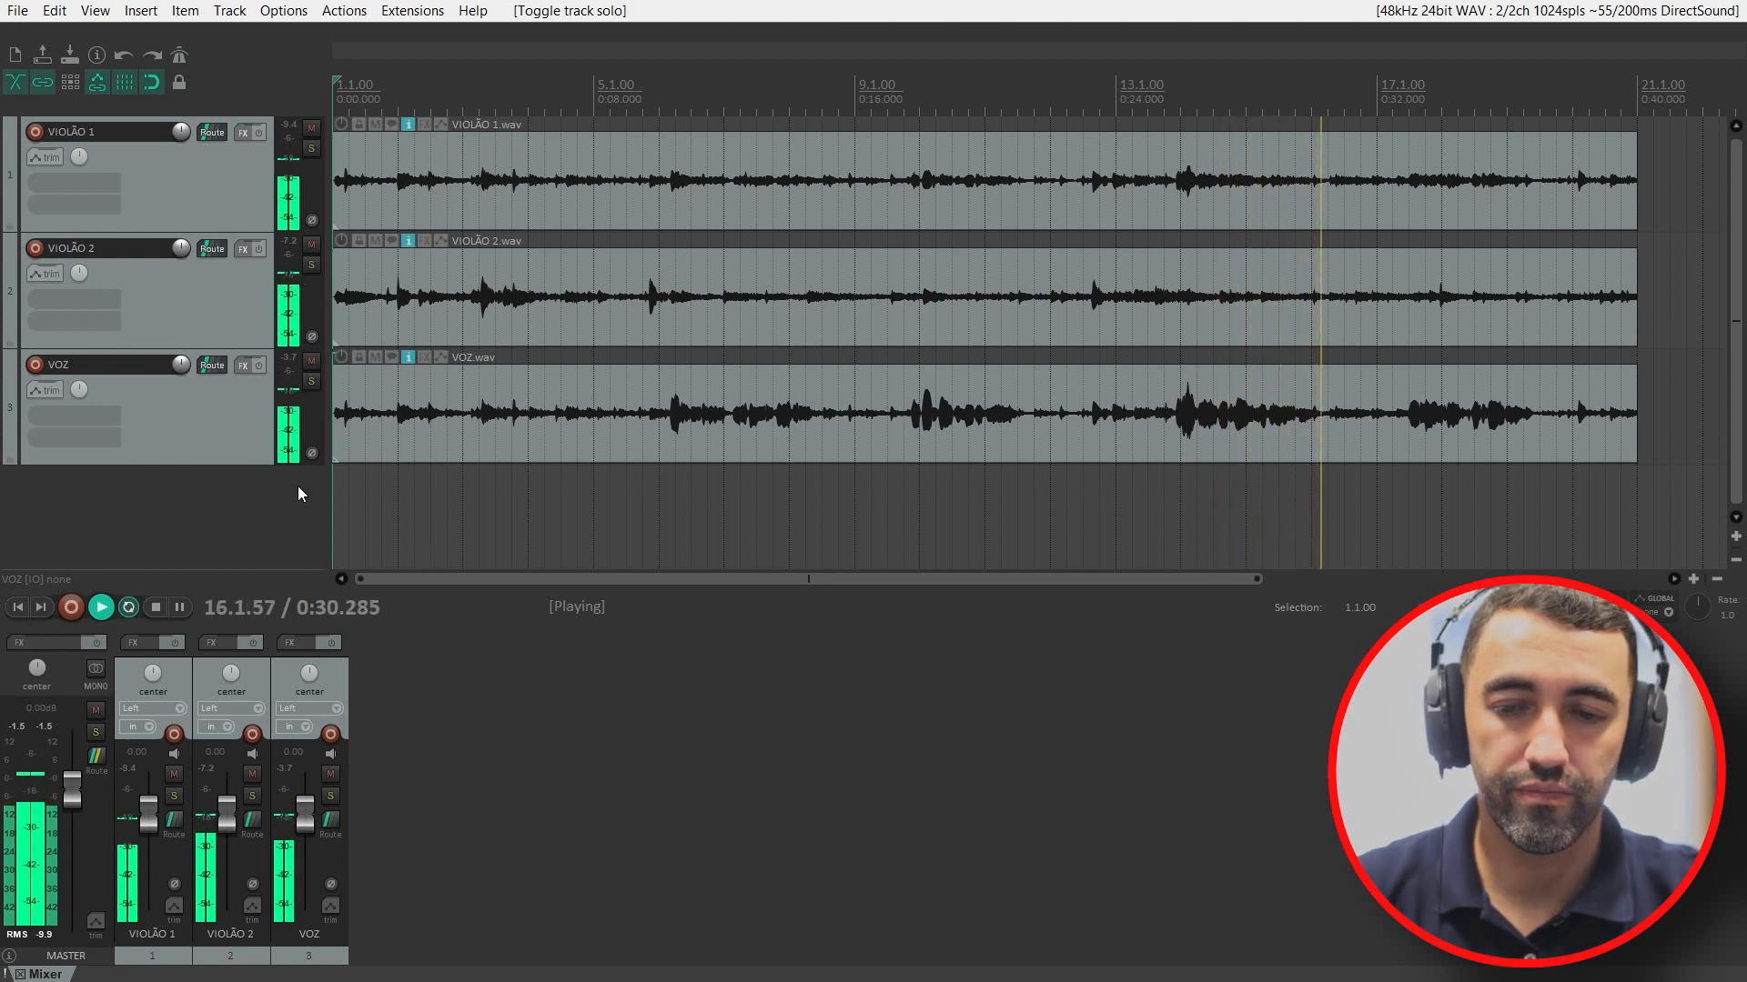
pyautogui.press('space')
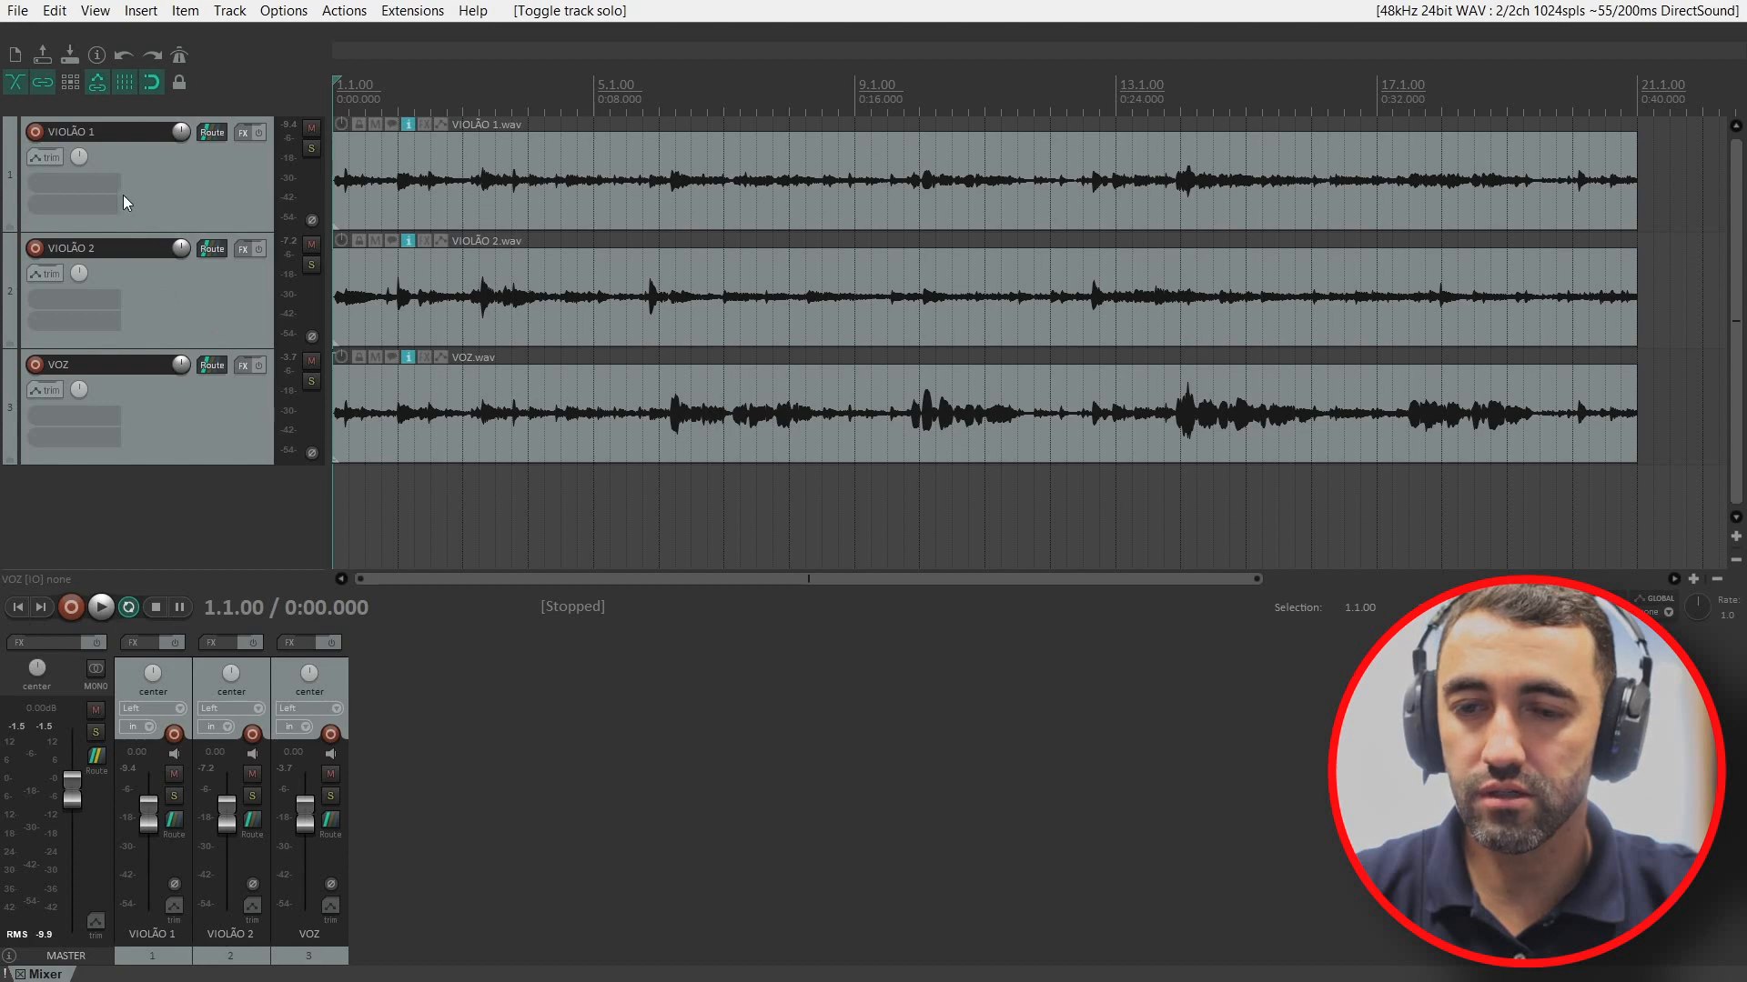
# Step: Insert the Neutron 4 (iZotope) effect on the VIOLÃO 1 track and copy it to the VIOLÃO 2 track
pyautogui.click(105, 179)
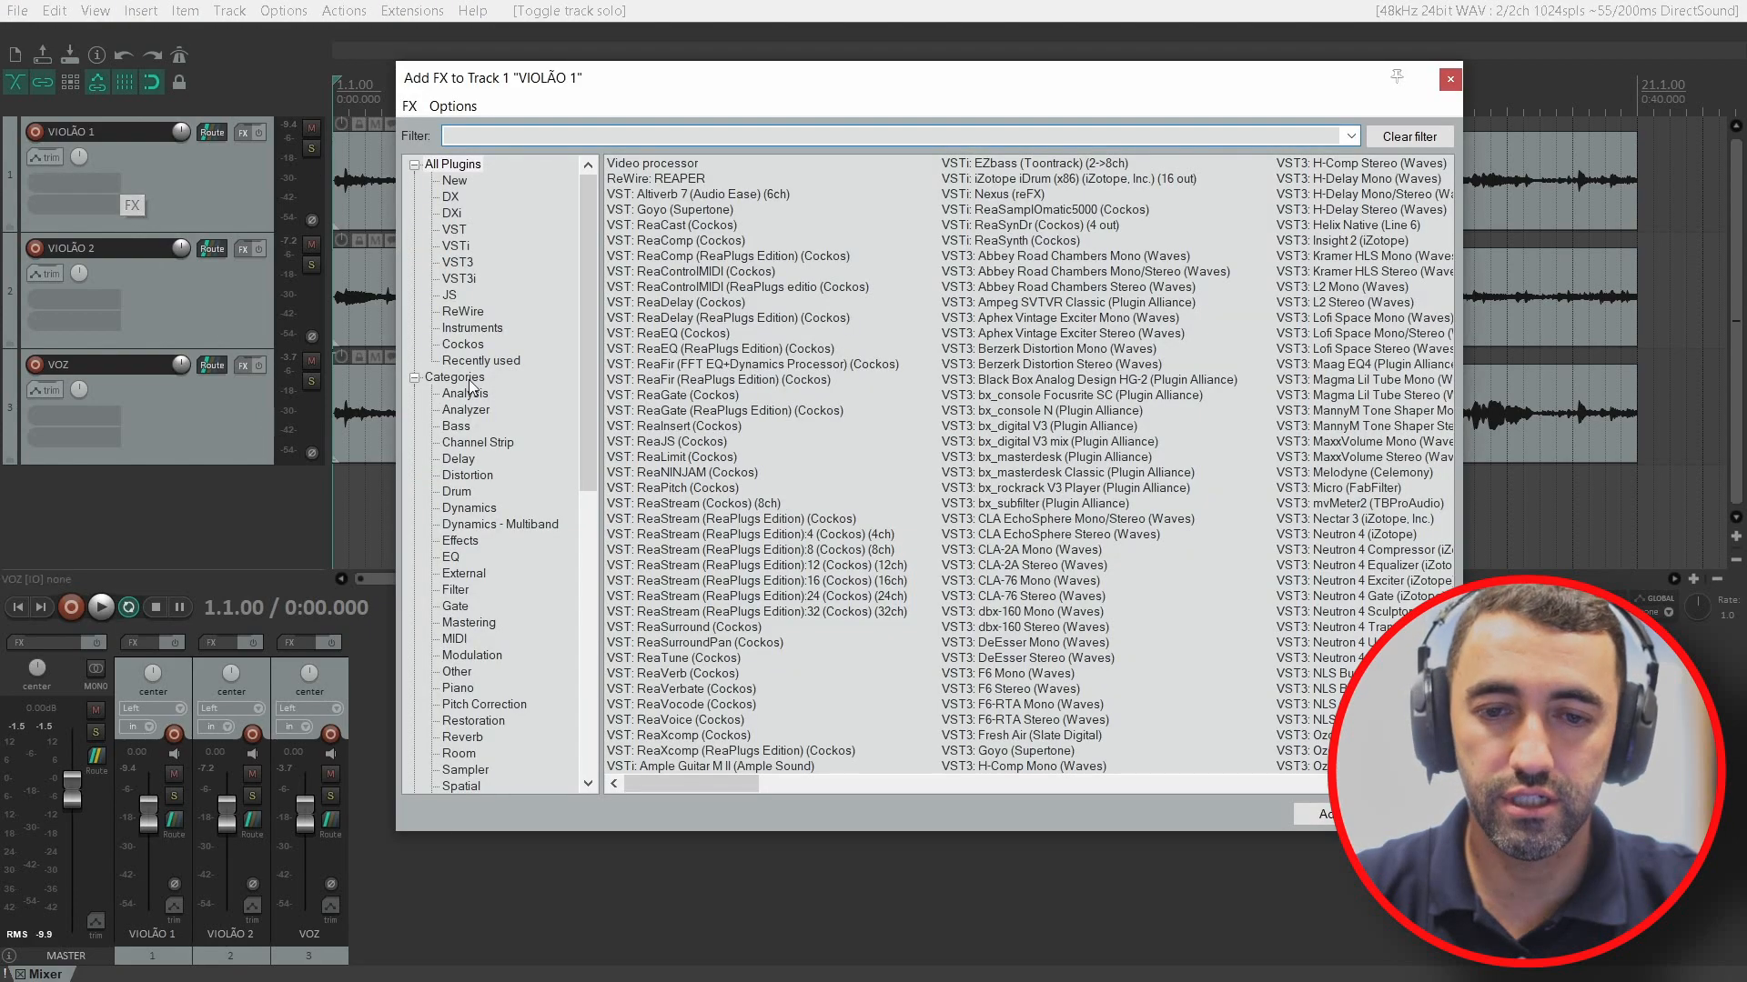
pyautogui.write('nec')
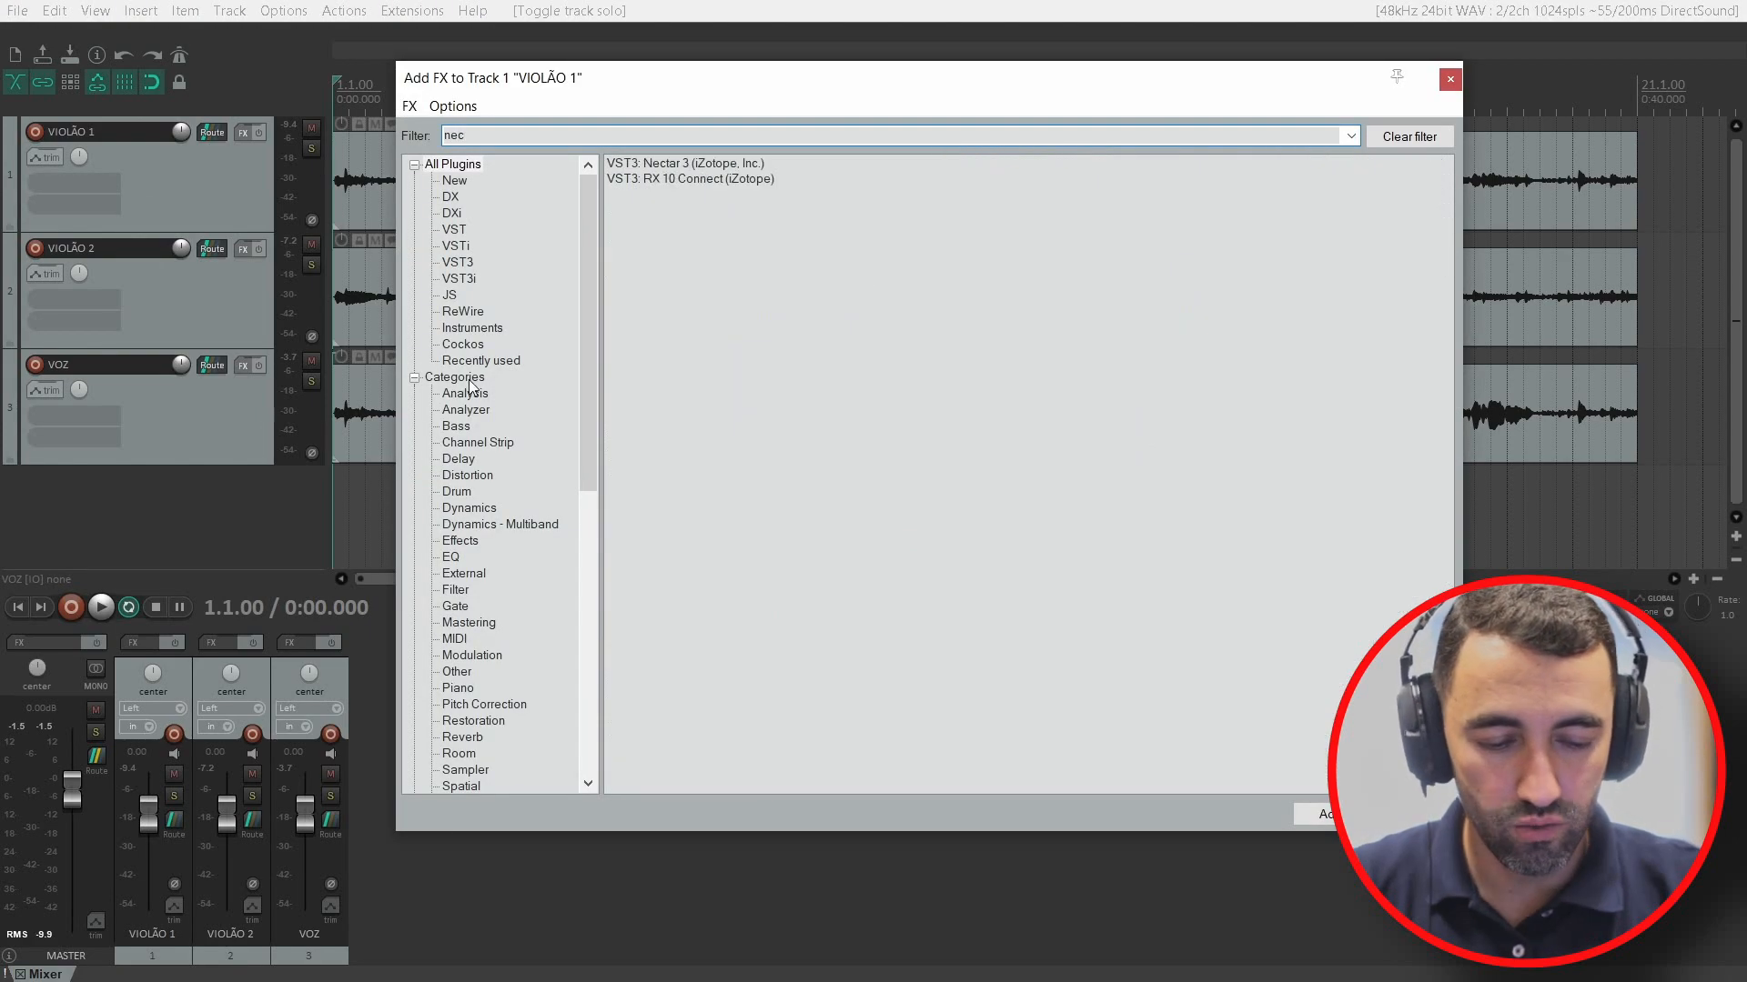
pyautogui.write('utron')
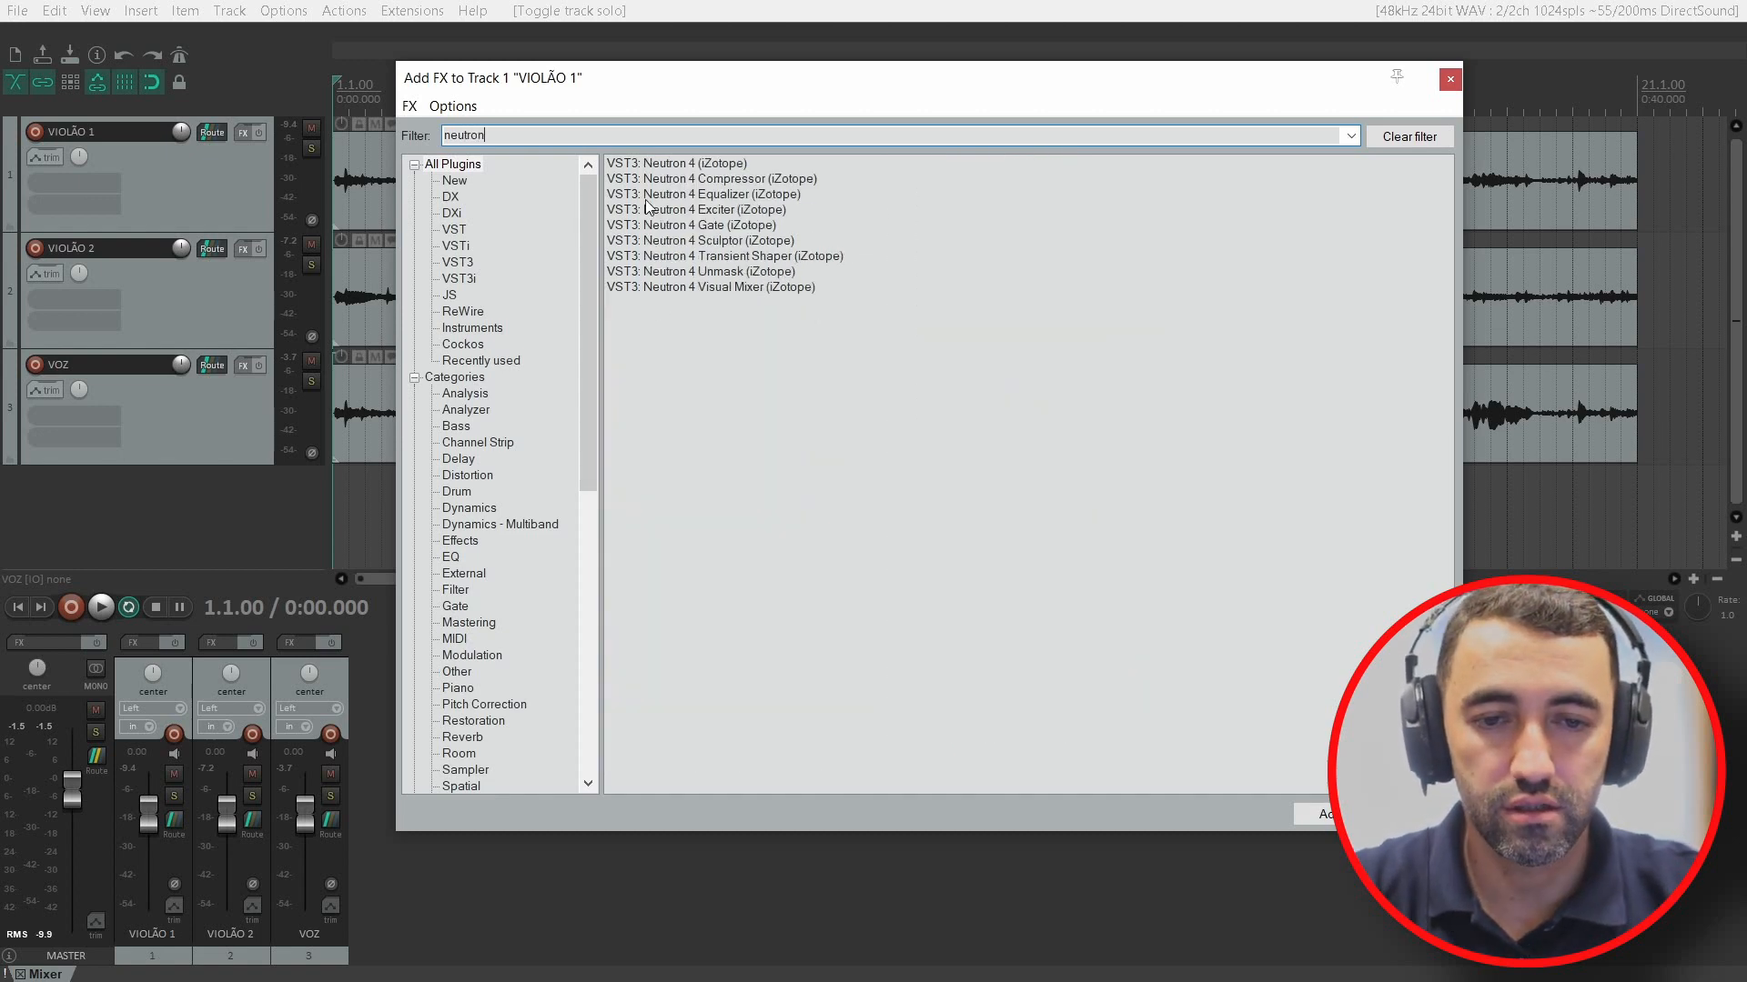
pyautogui.click(671, 166)
pyautogui.doubleClick(670, 164)
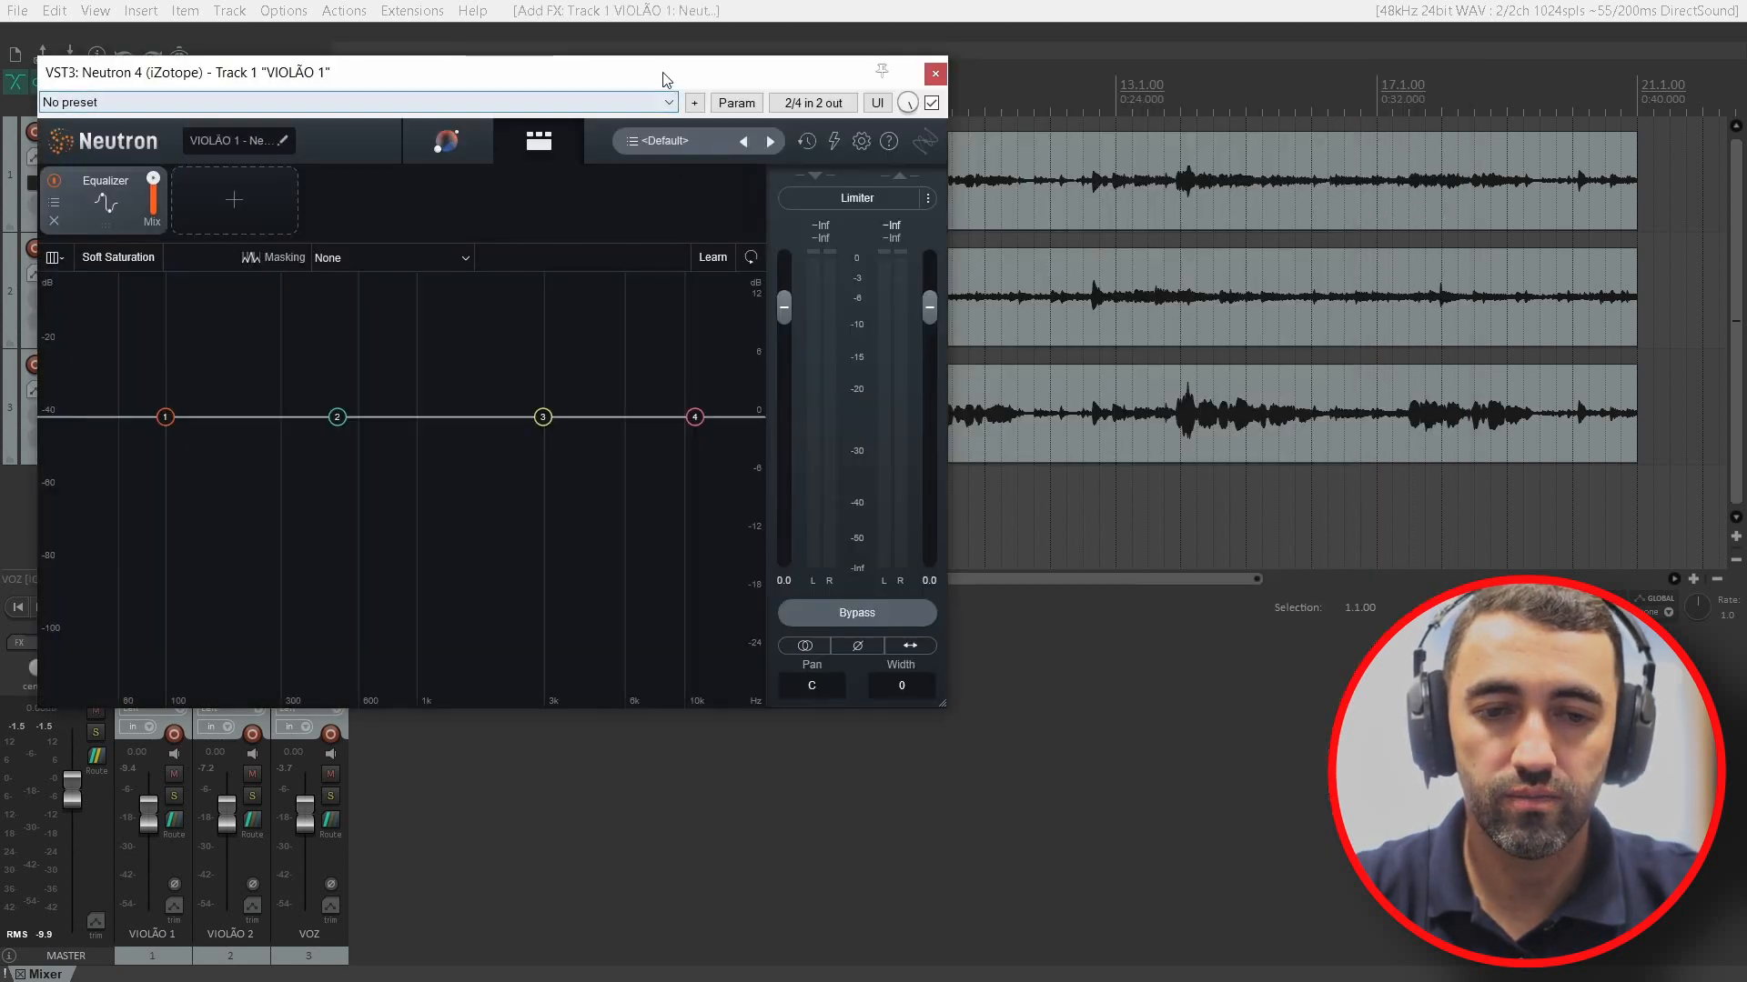
pyautogui.click(1295, 97)
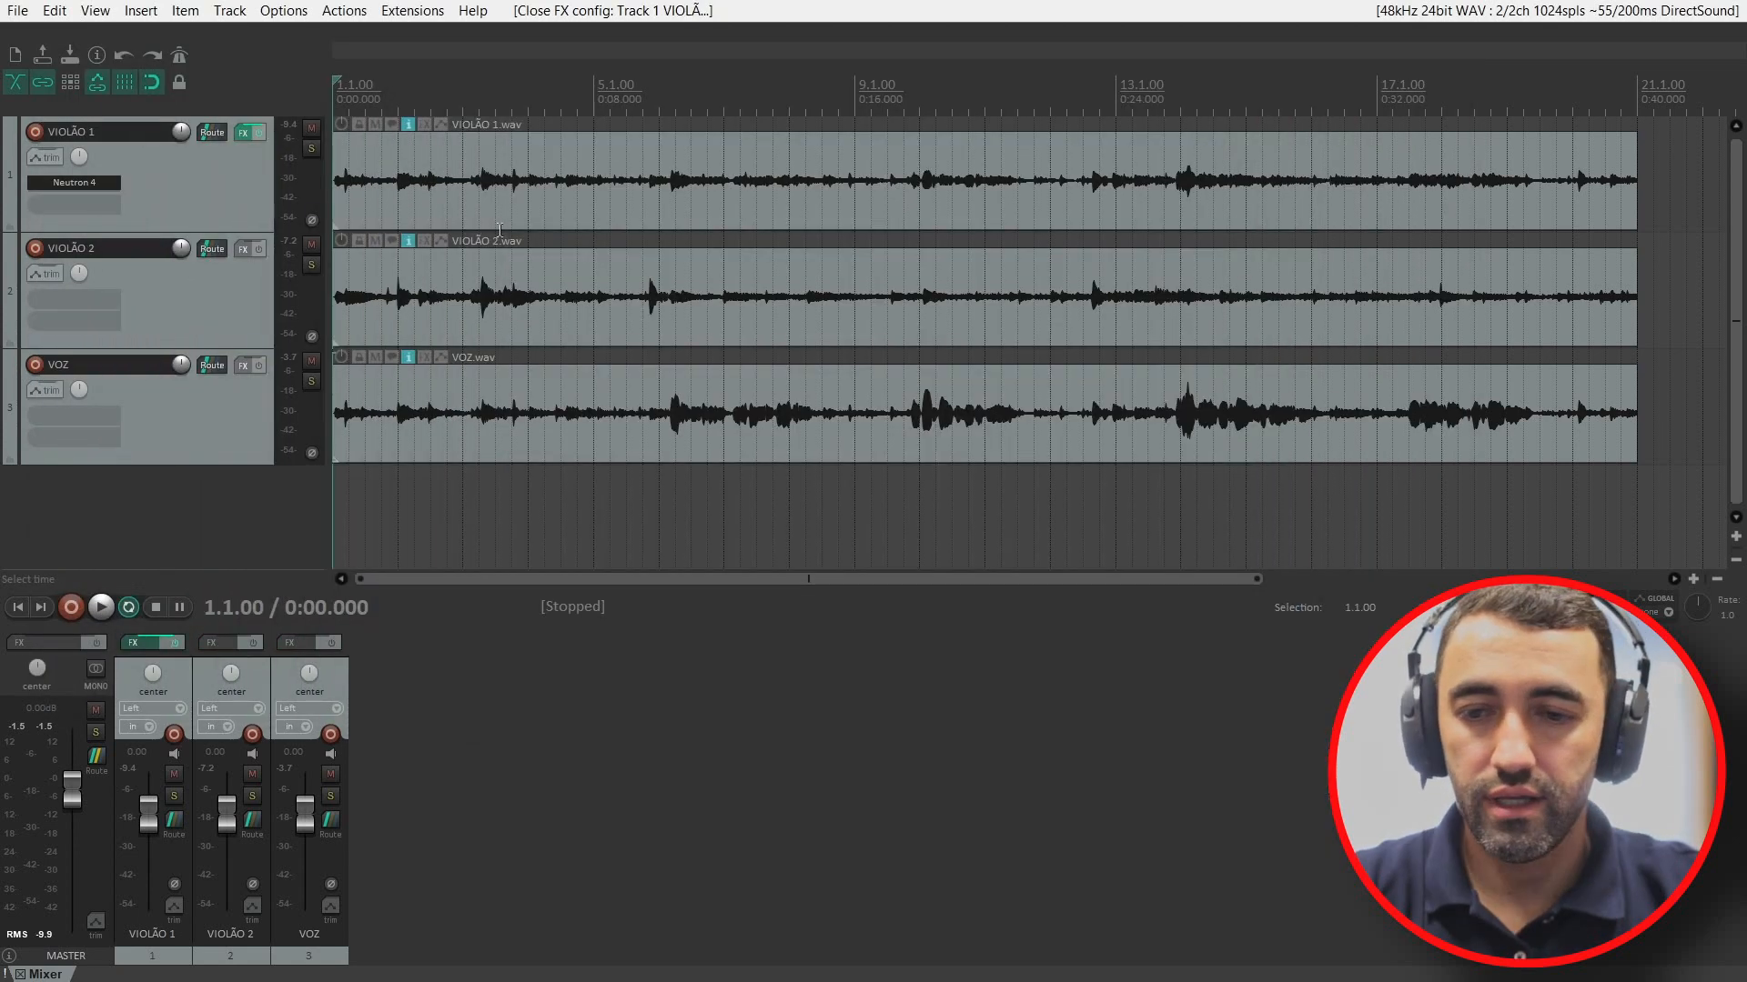
pyautogui.moveTo(111, 307); pyautogui.dragTo(111, 308)
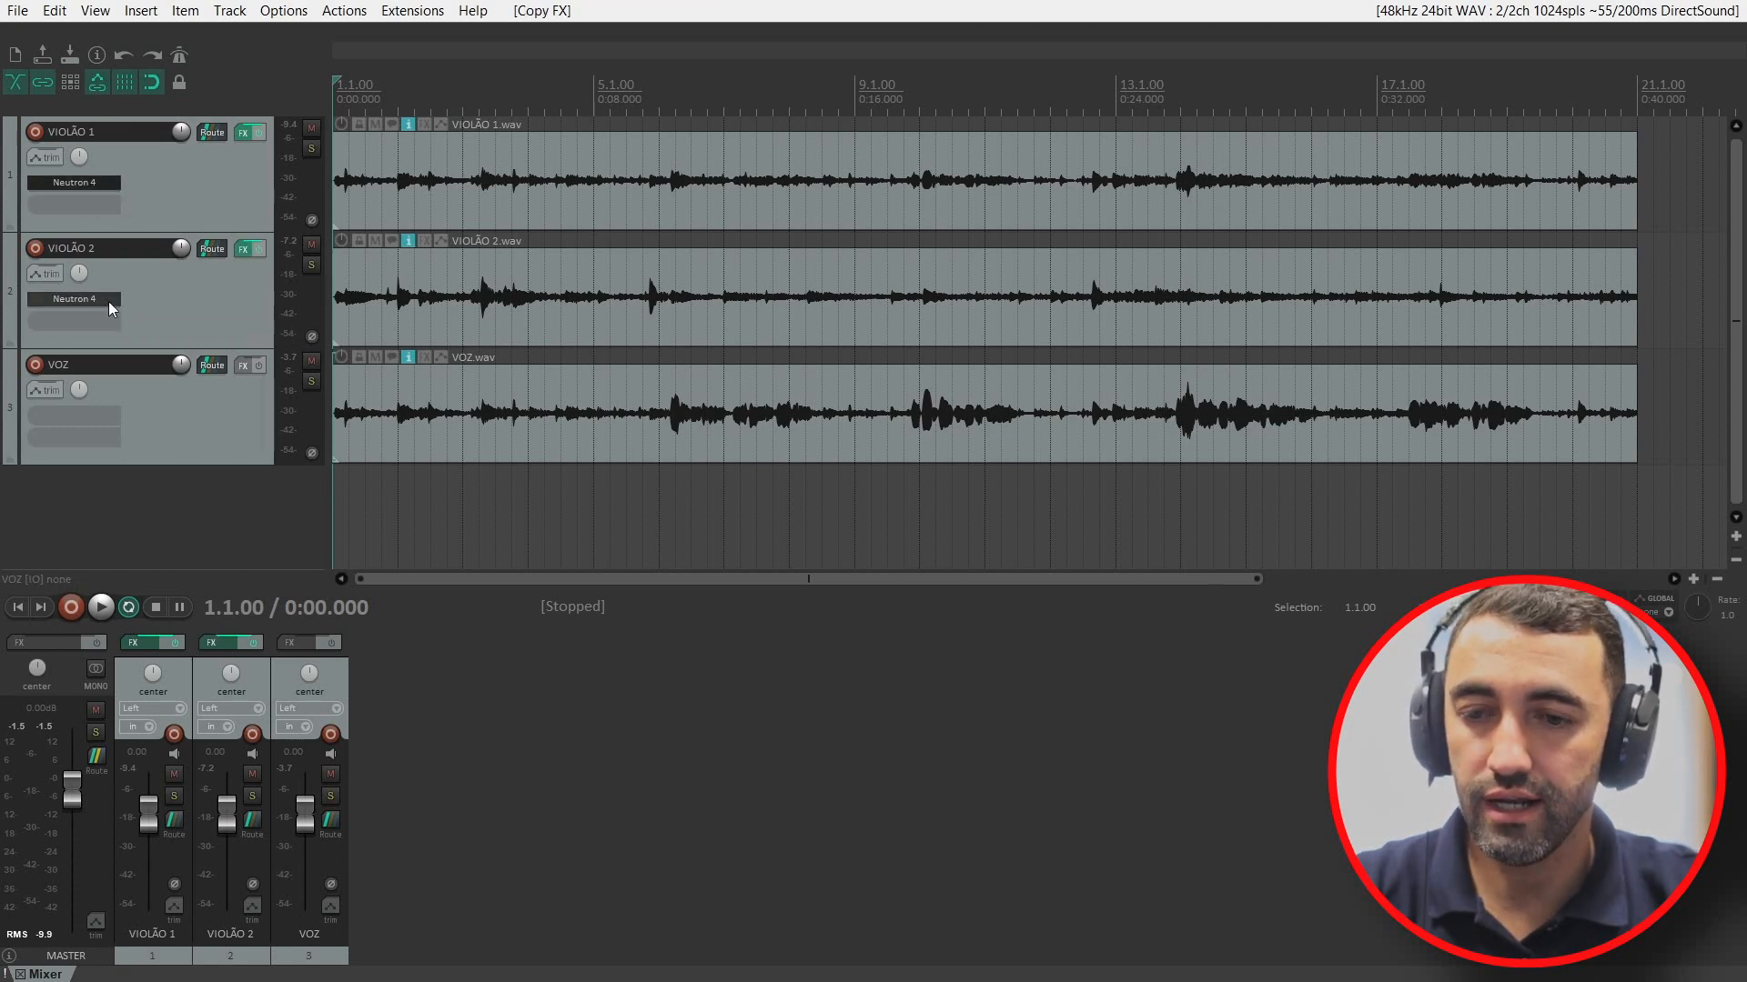
# Step: Insert the Nectar 3 (iZotope) effect on the VOZ track and close its plugin window
pyautogui.doubleClick(104, 422)
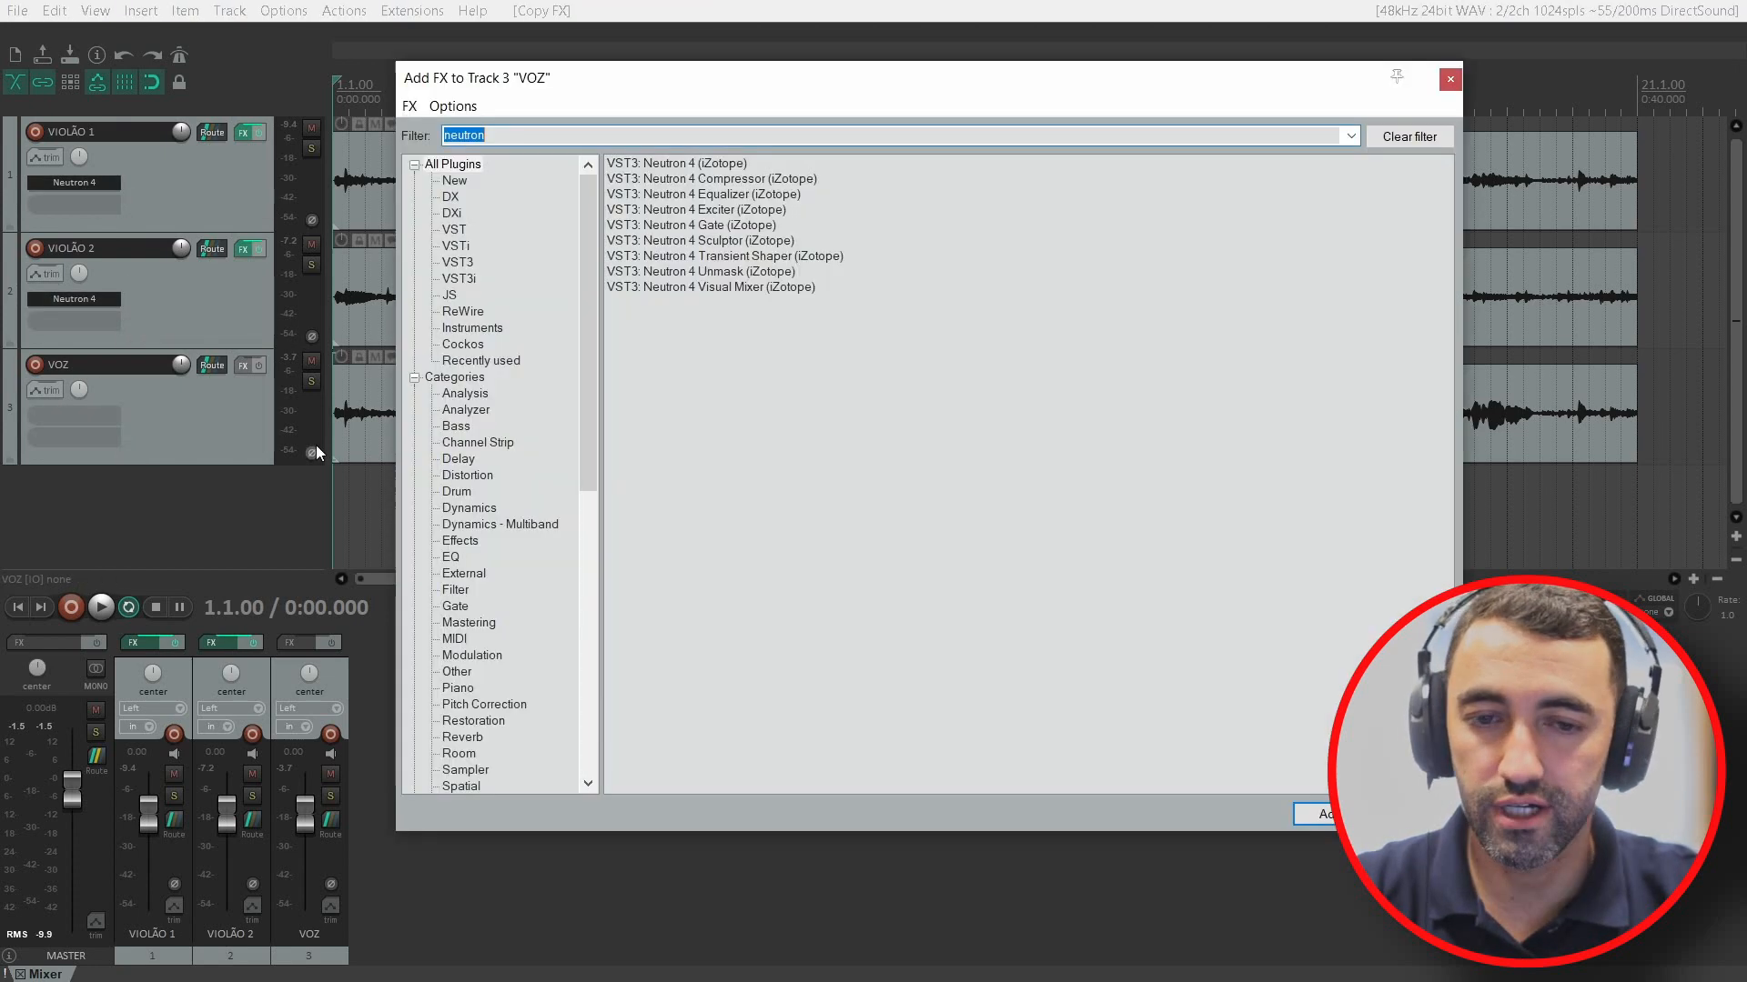
pyautogui.write('nect')
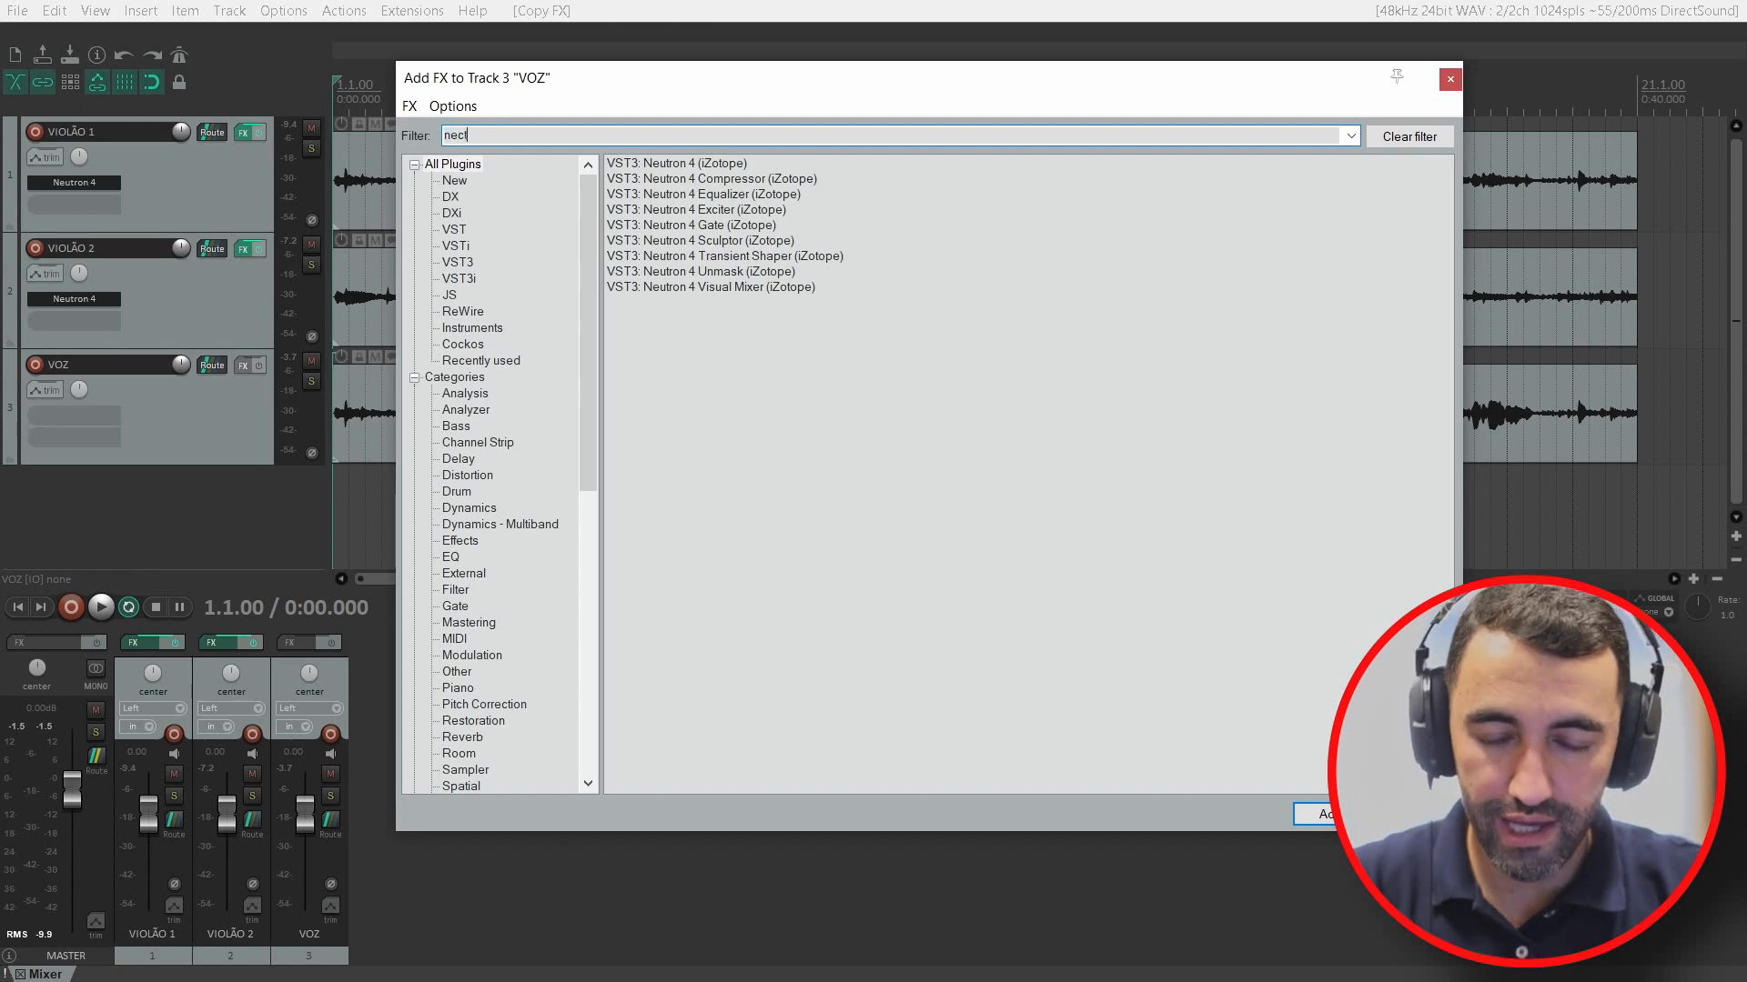
pyautogui.write('ar')
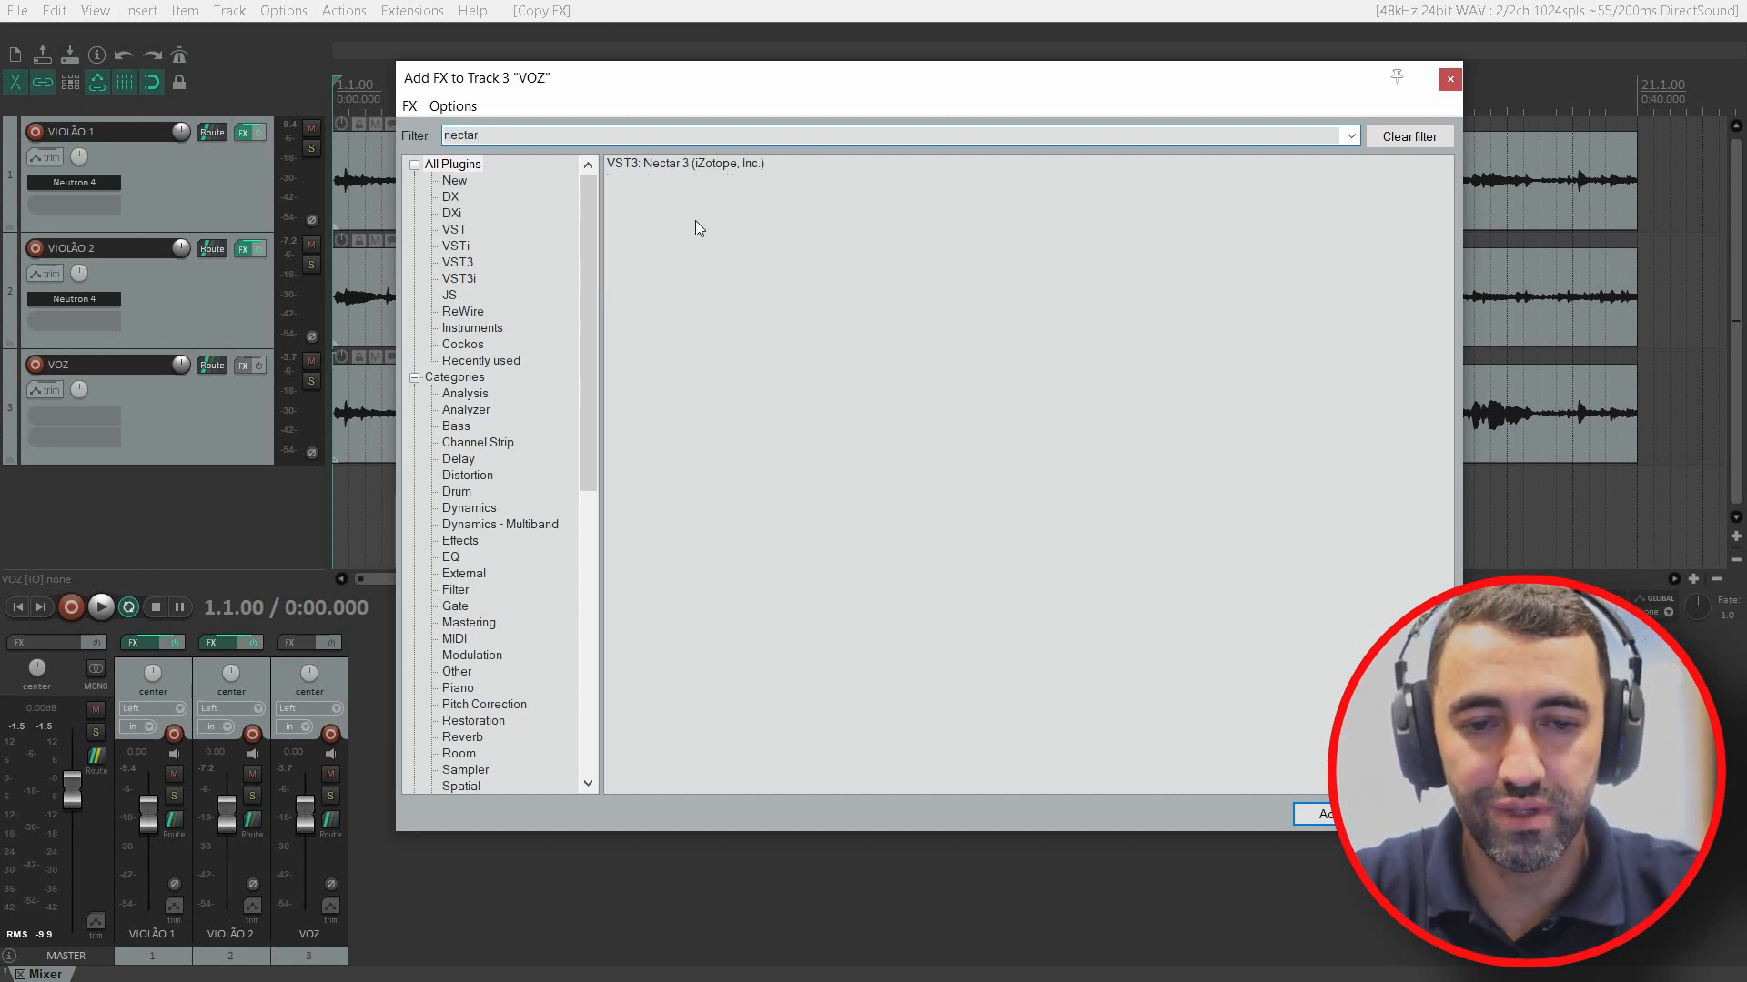
pyautogui.click(692, 163)
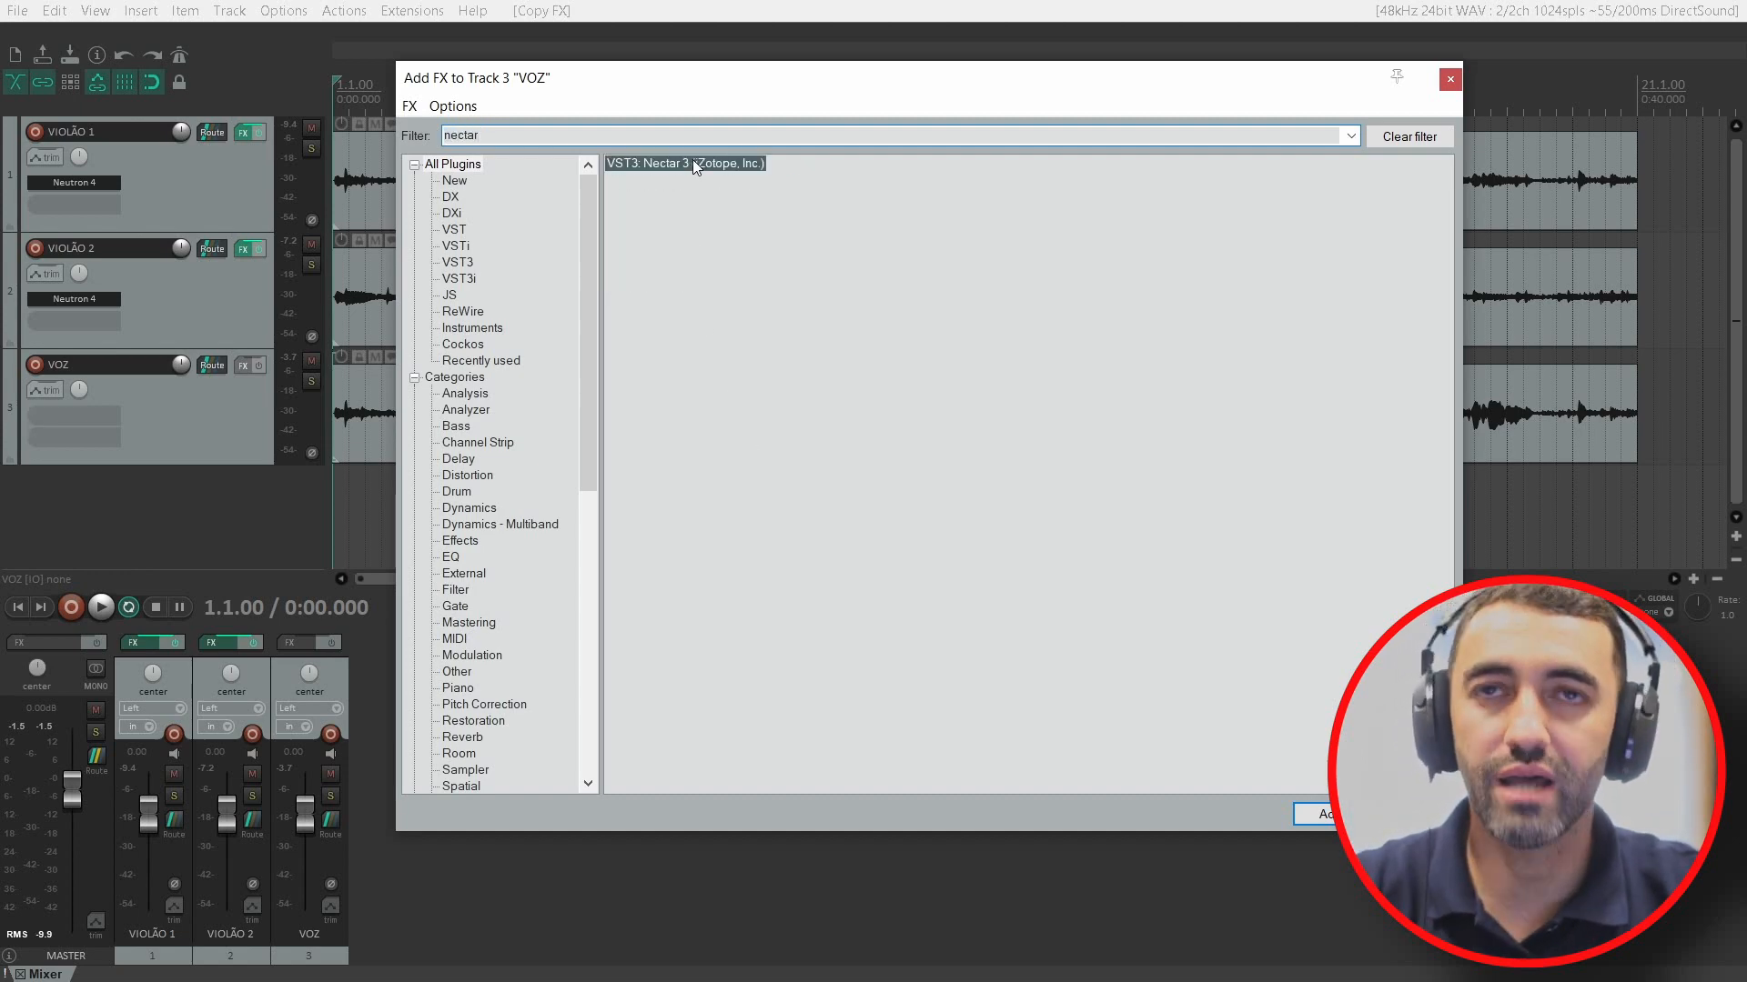
pyautogui.doubleClick(691, 163)
pyautogui.moveTo(744, 77); pyautogui.dragTo(1078, 108)
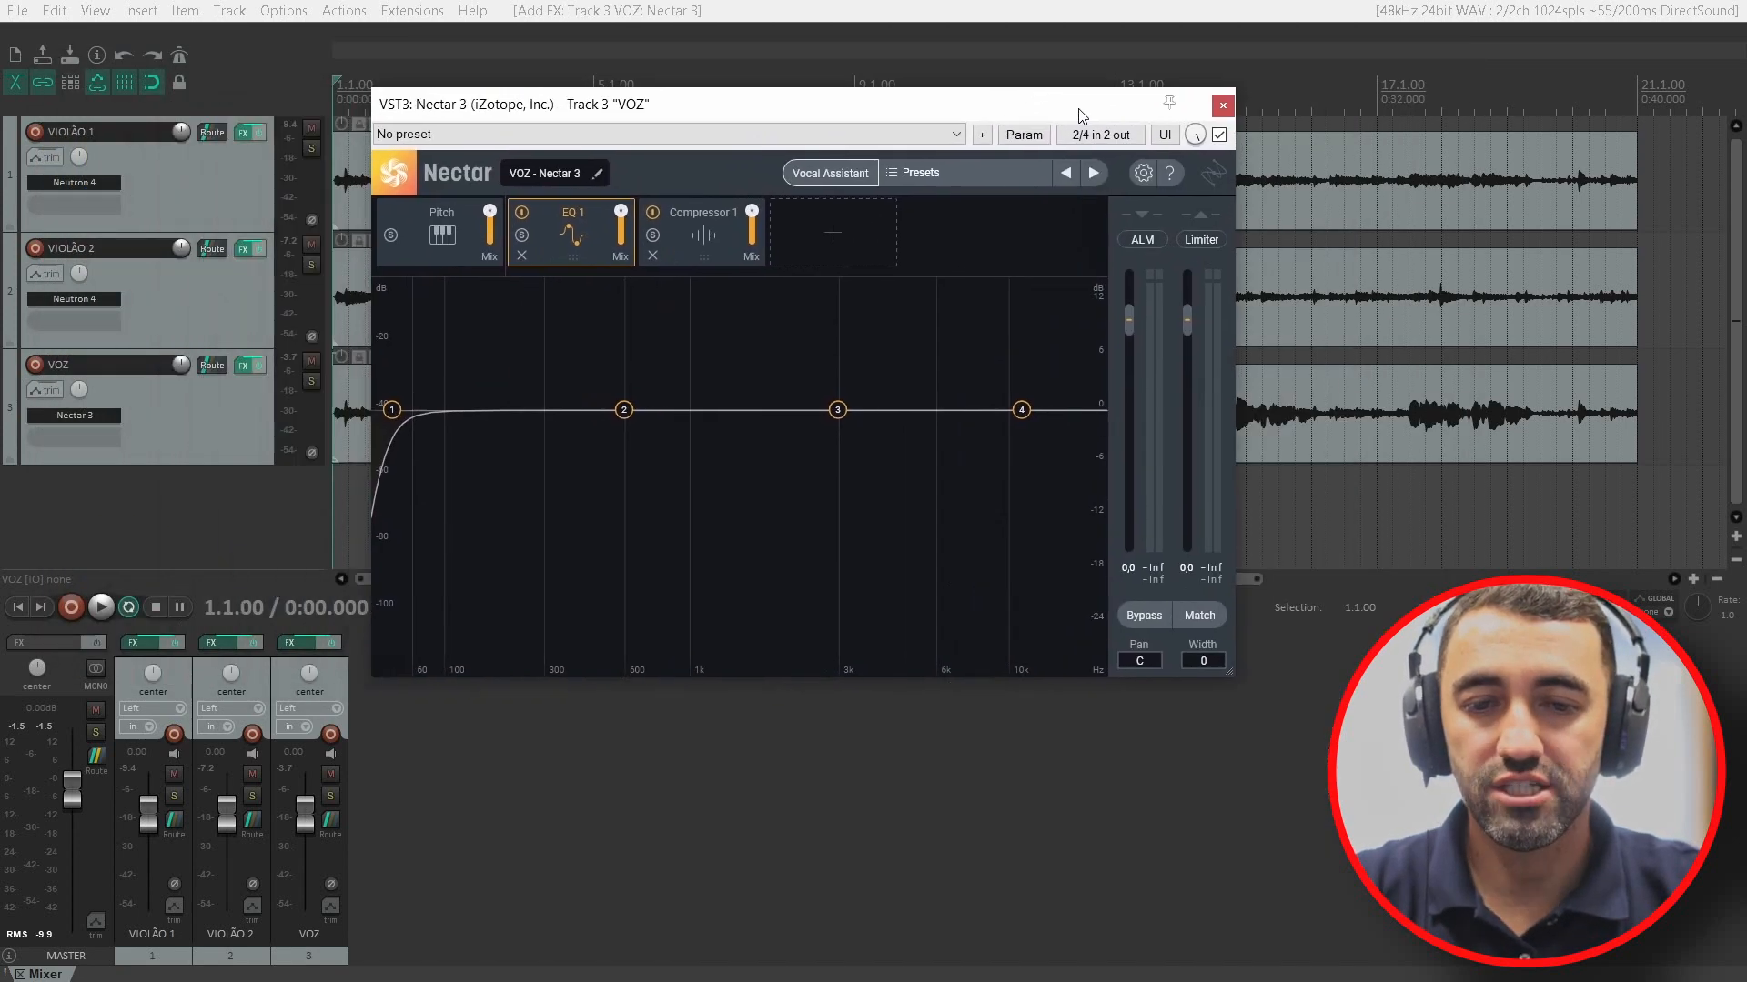
pyautogui.click(1222, 106)
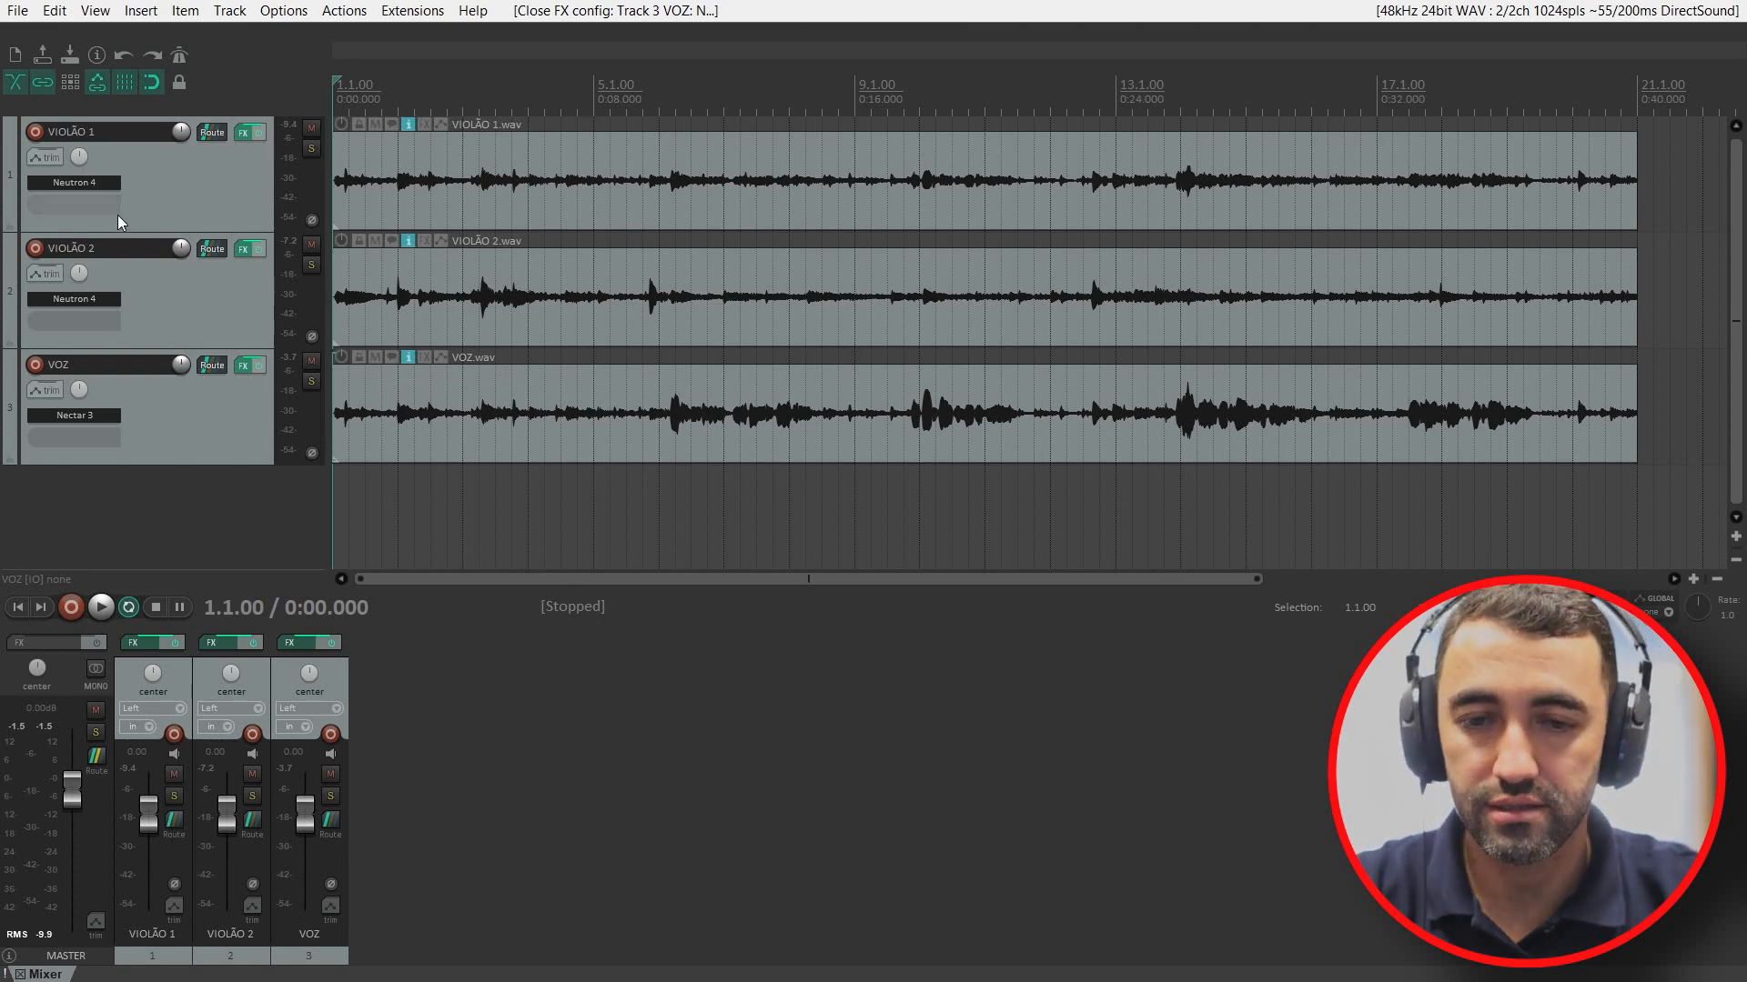
# Step: Solo VIOLÃO 1 and run Neutron 4's assistant on it by playing the audio until the analysis is complete
pyautogui.click(311, 148)
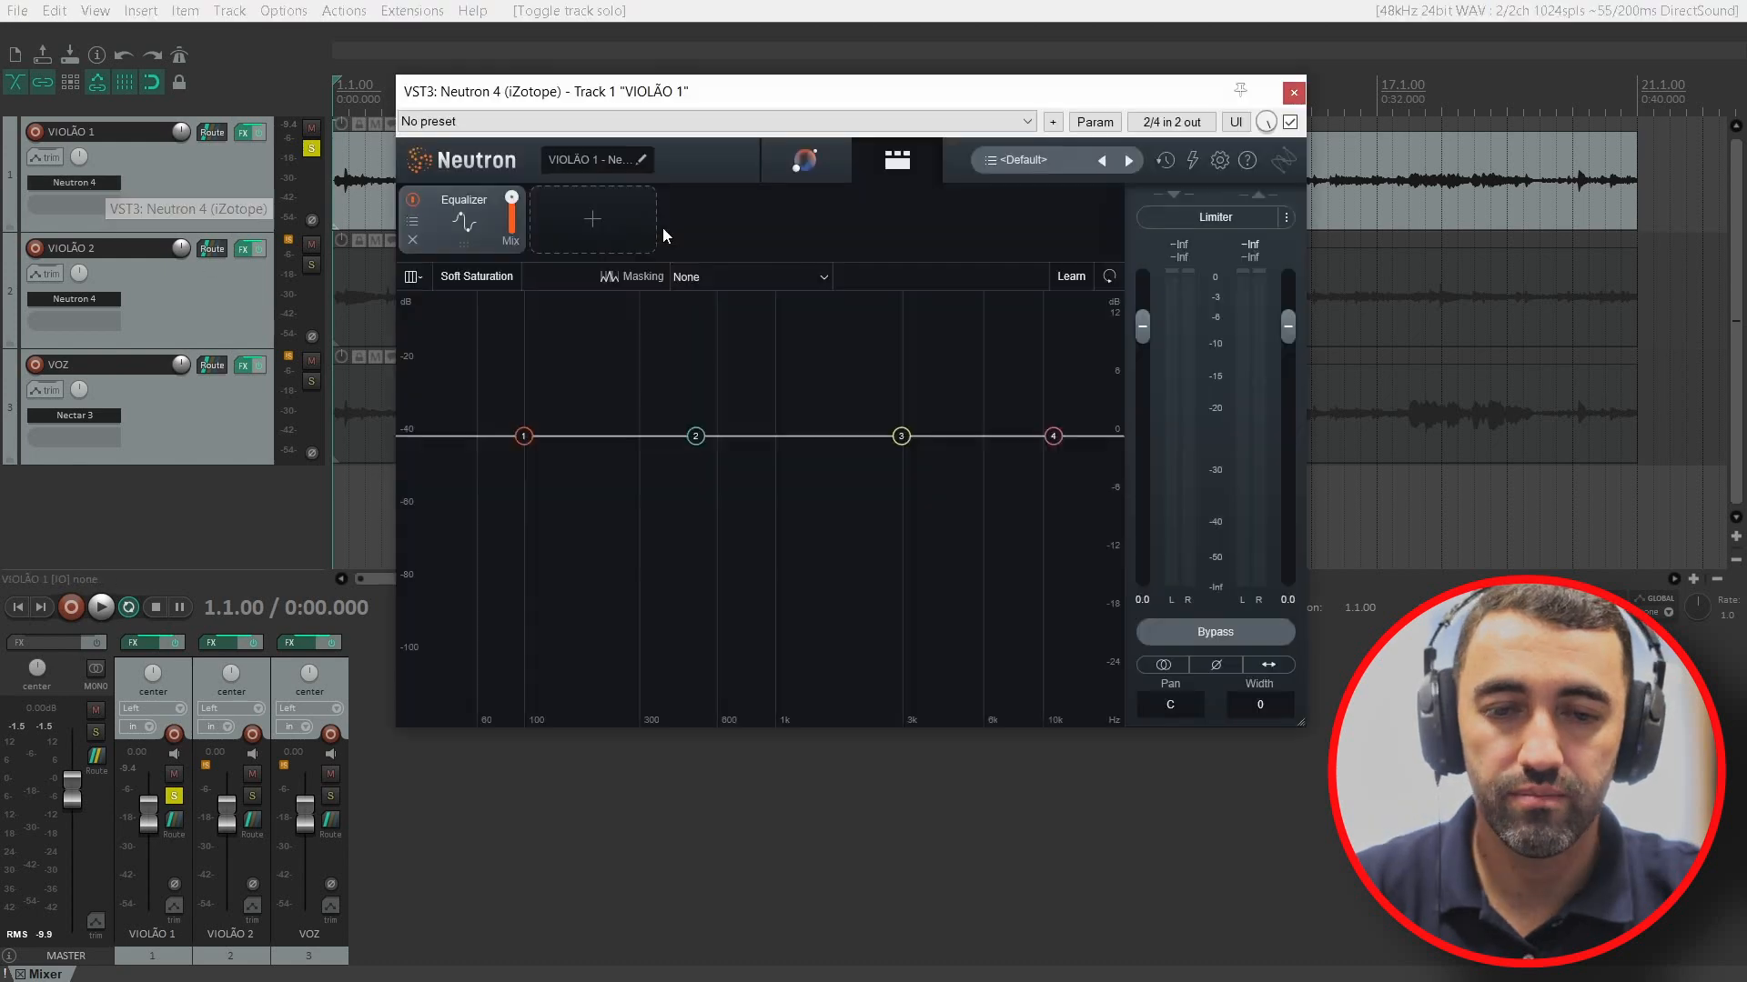
pyautogui.moveTo(689, 109); pyautogui.dragTo(686, 218)
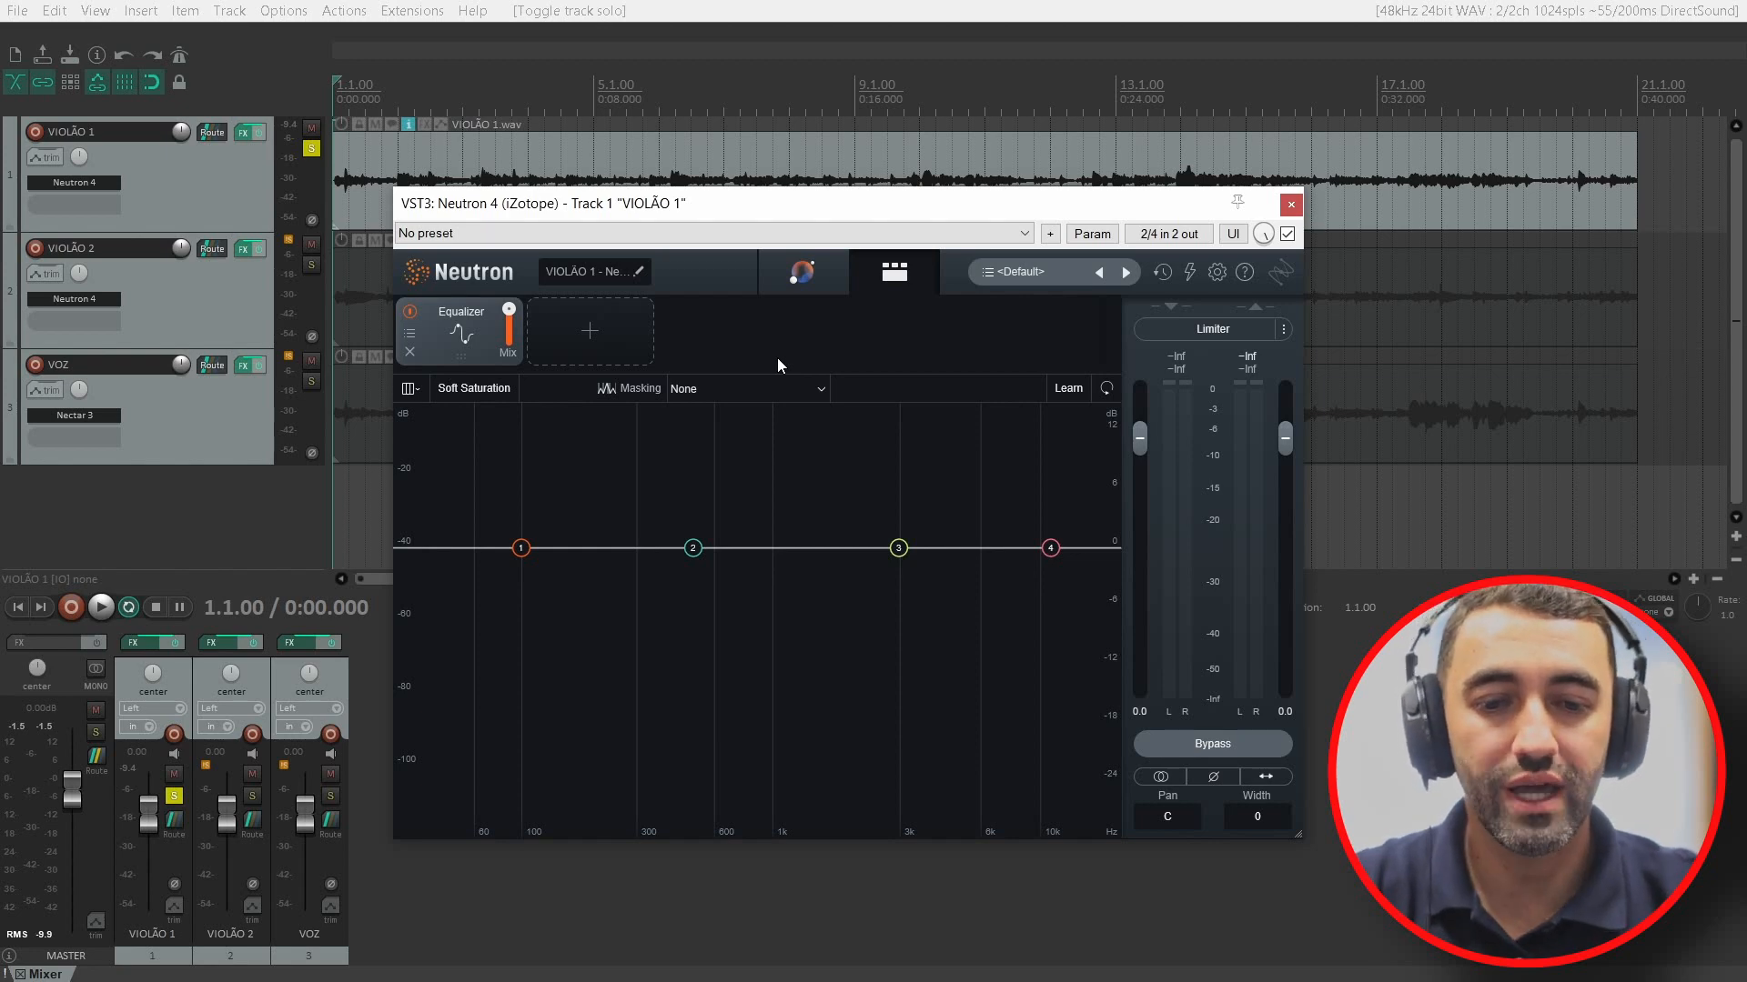
pyautogui.click(804, 275)
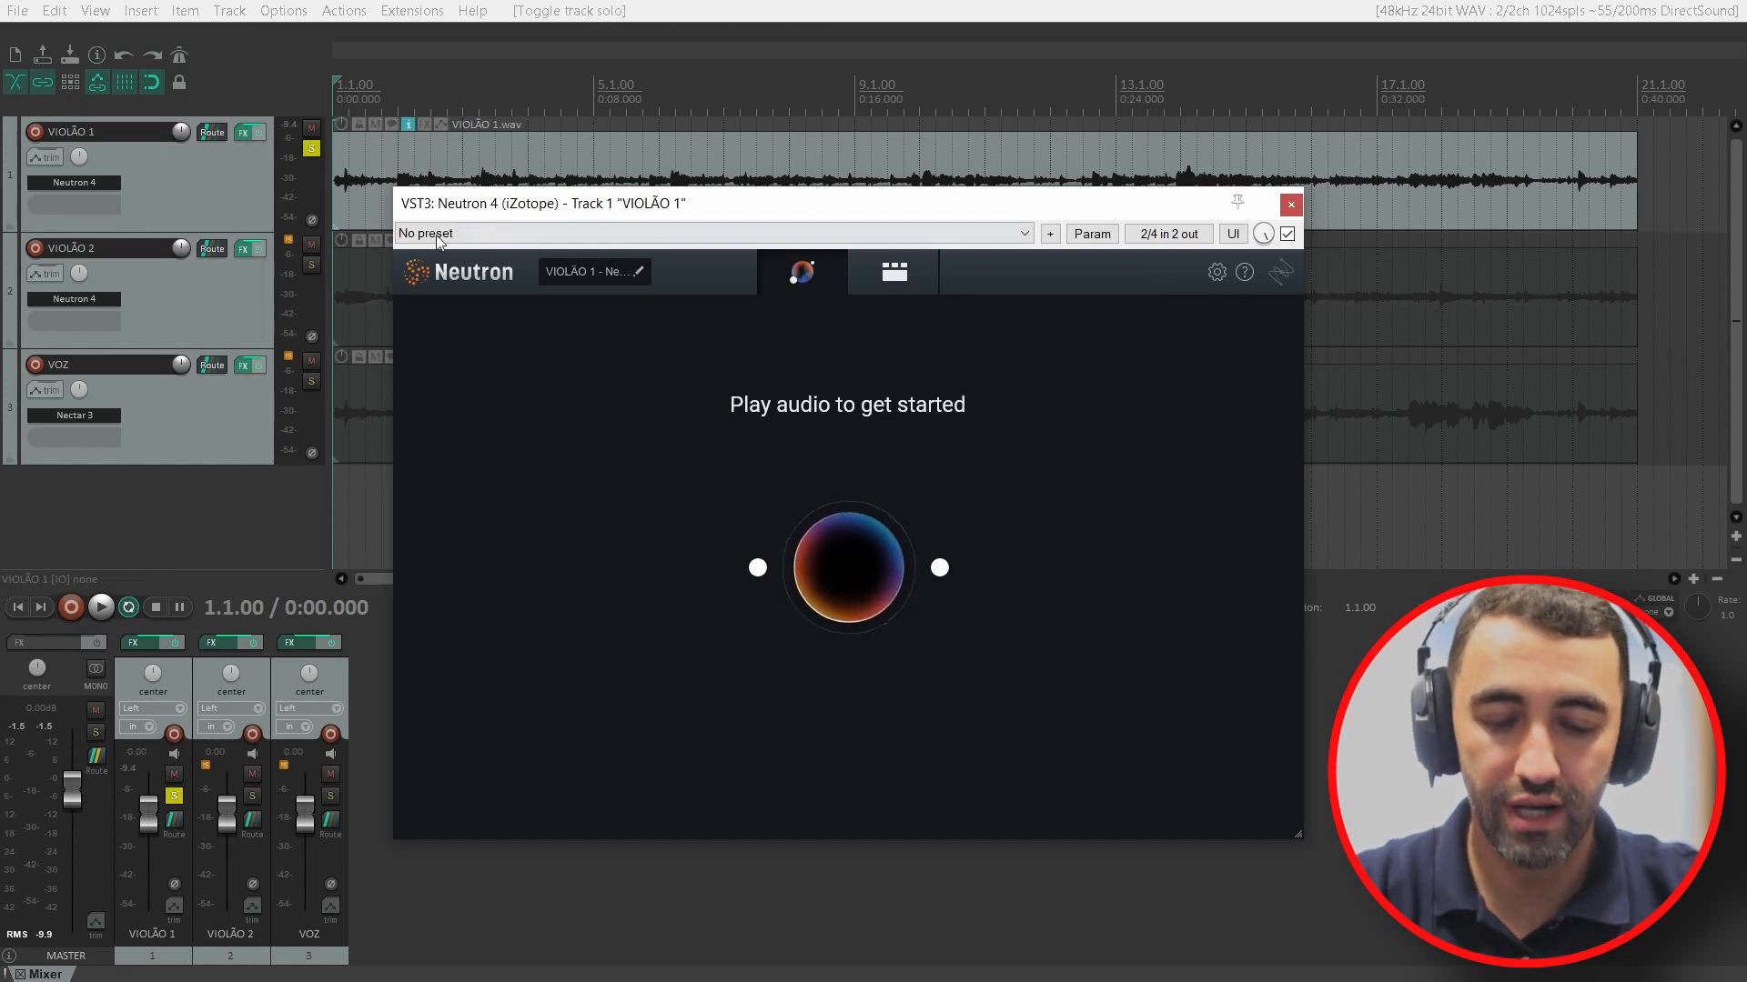
pyautogui.press('space')
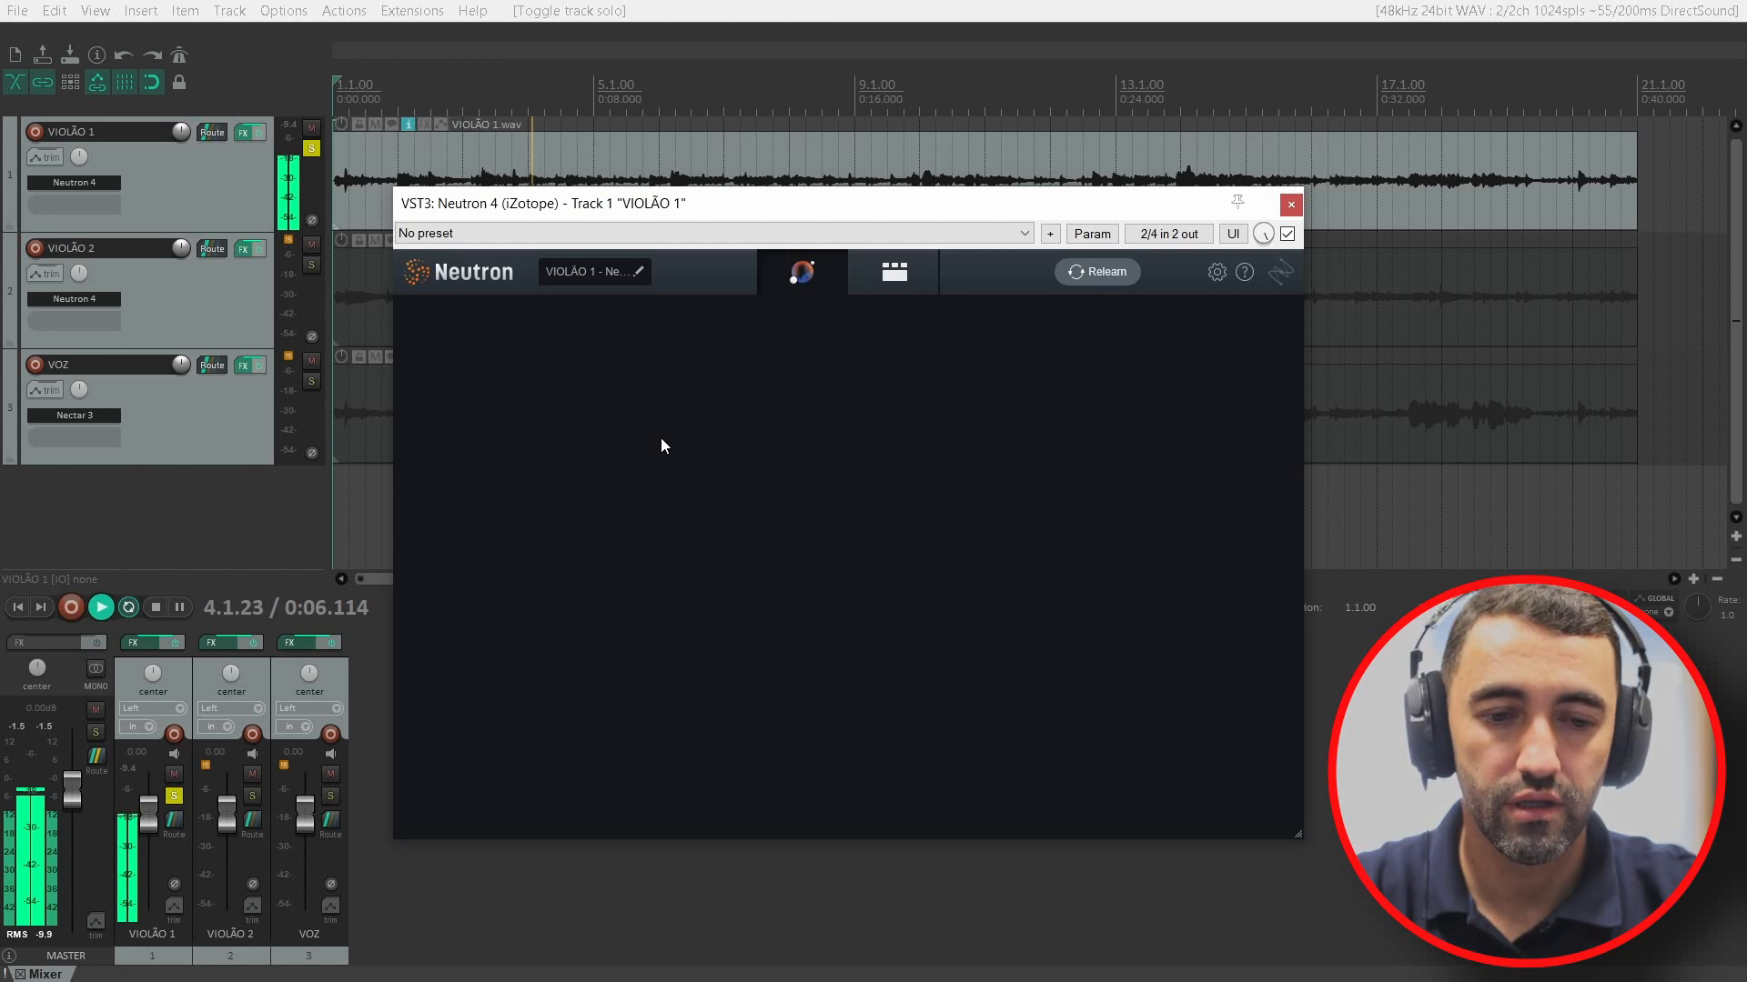
pyautogui.press('space')
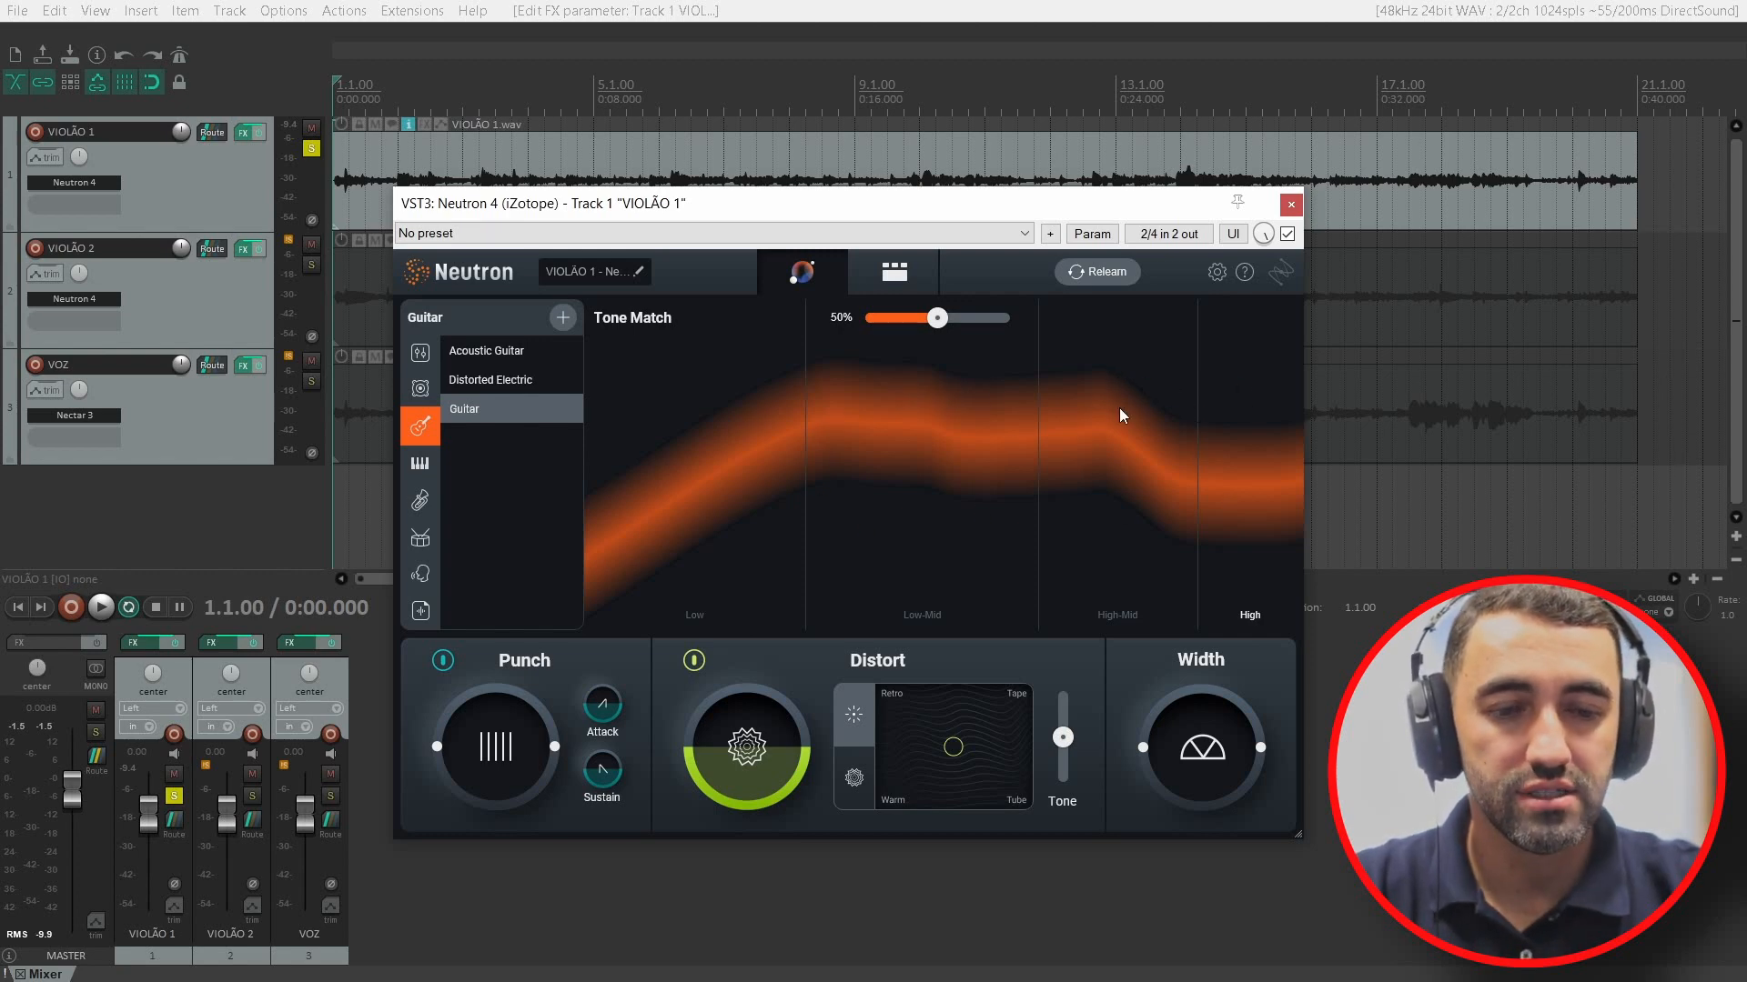
# Step: Try the Distorted Electric and Acoustic Guitar targets in Tone Match and return to the Guitar target
pyautogui.moveTo(937, 320); pyautogui.dragTo(939, 368)
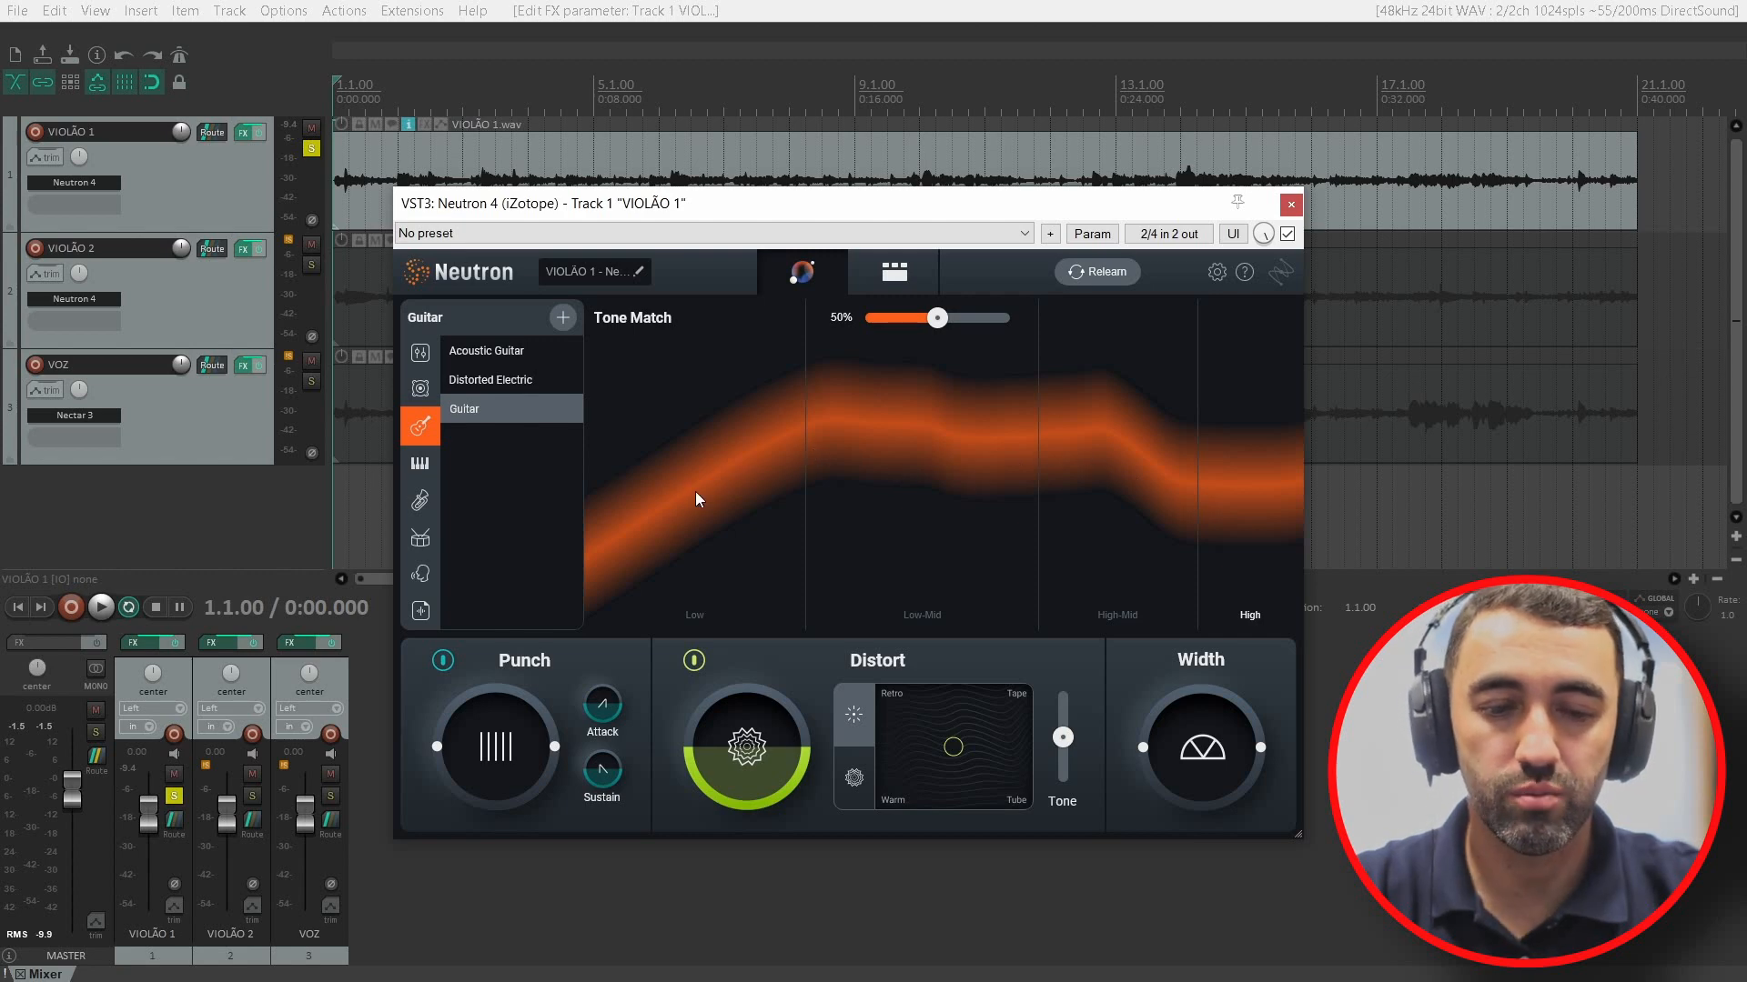
pyautogui.click(483, 381)
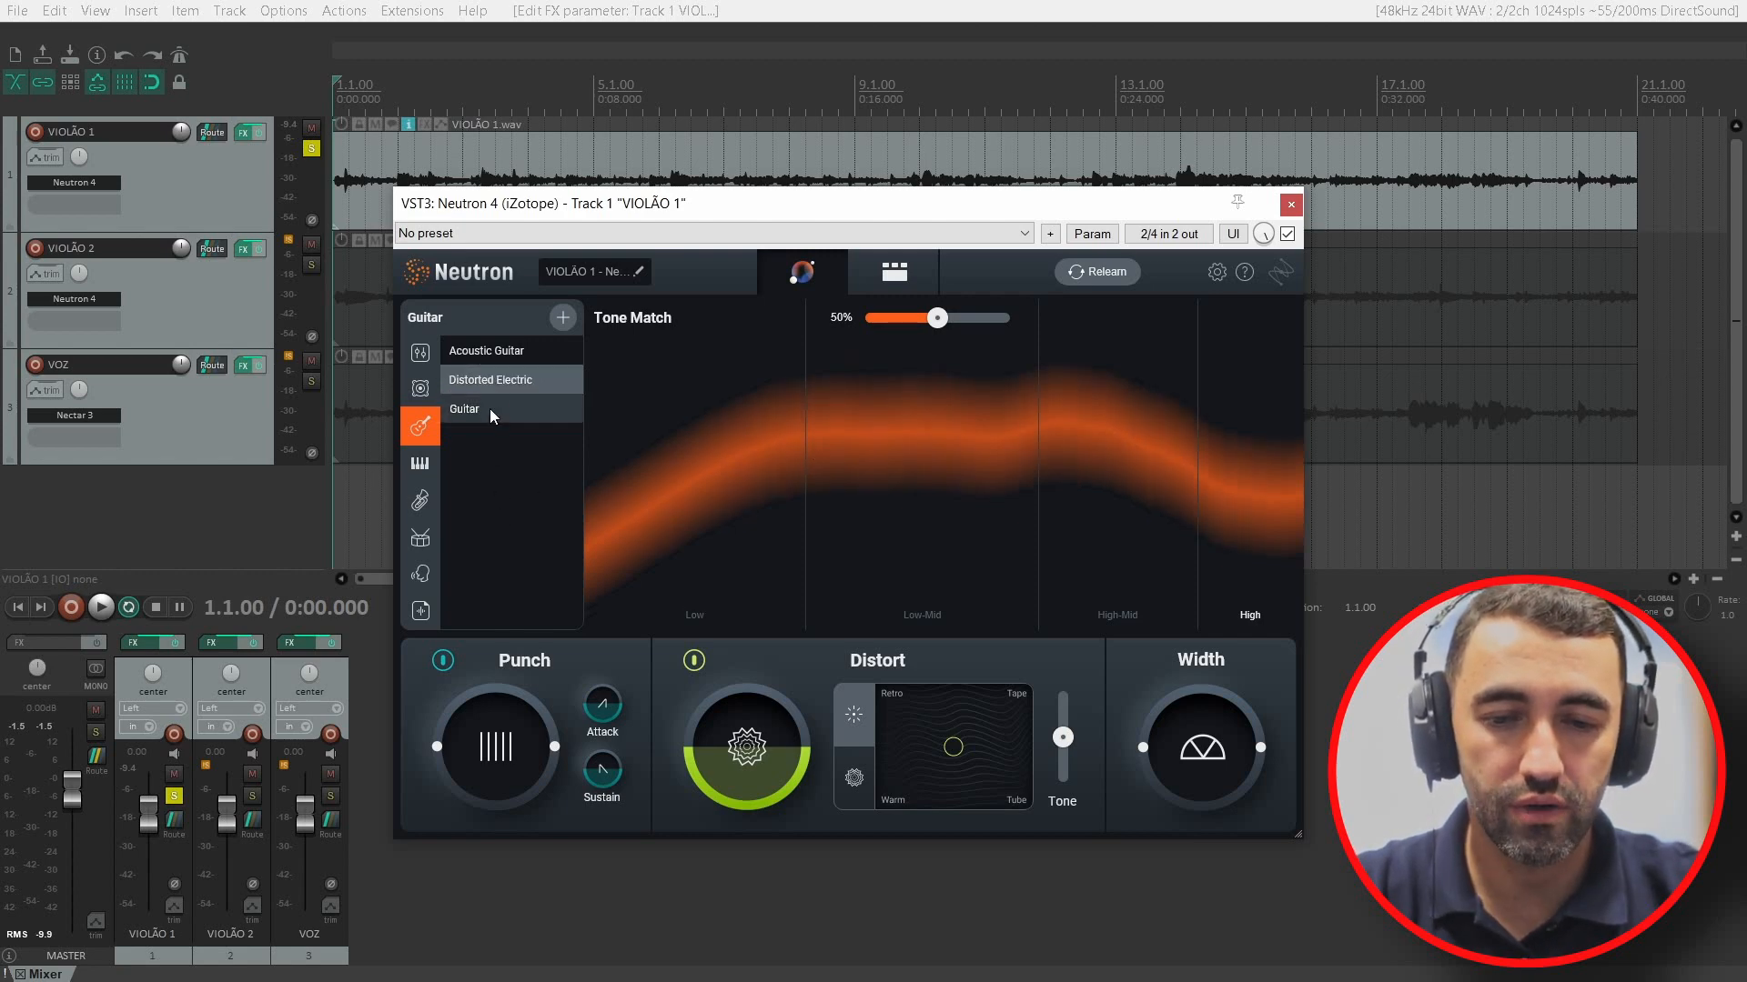
pyautogui.click(493, 353)
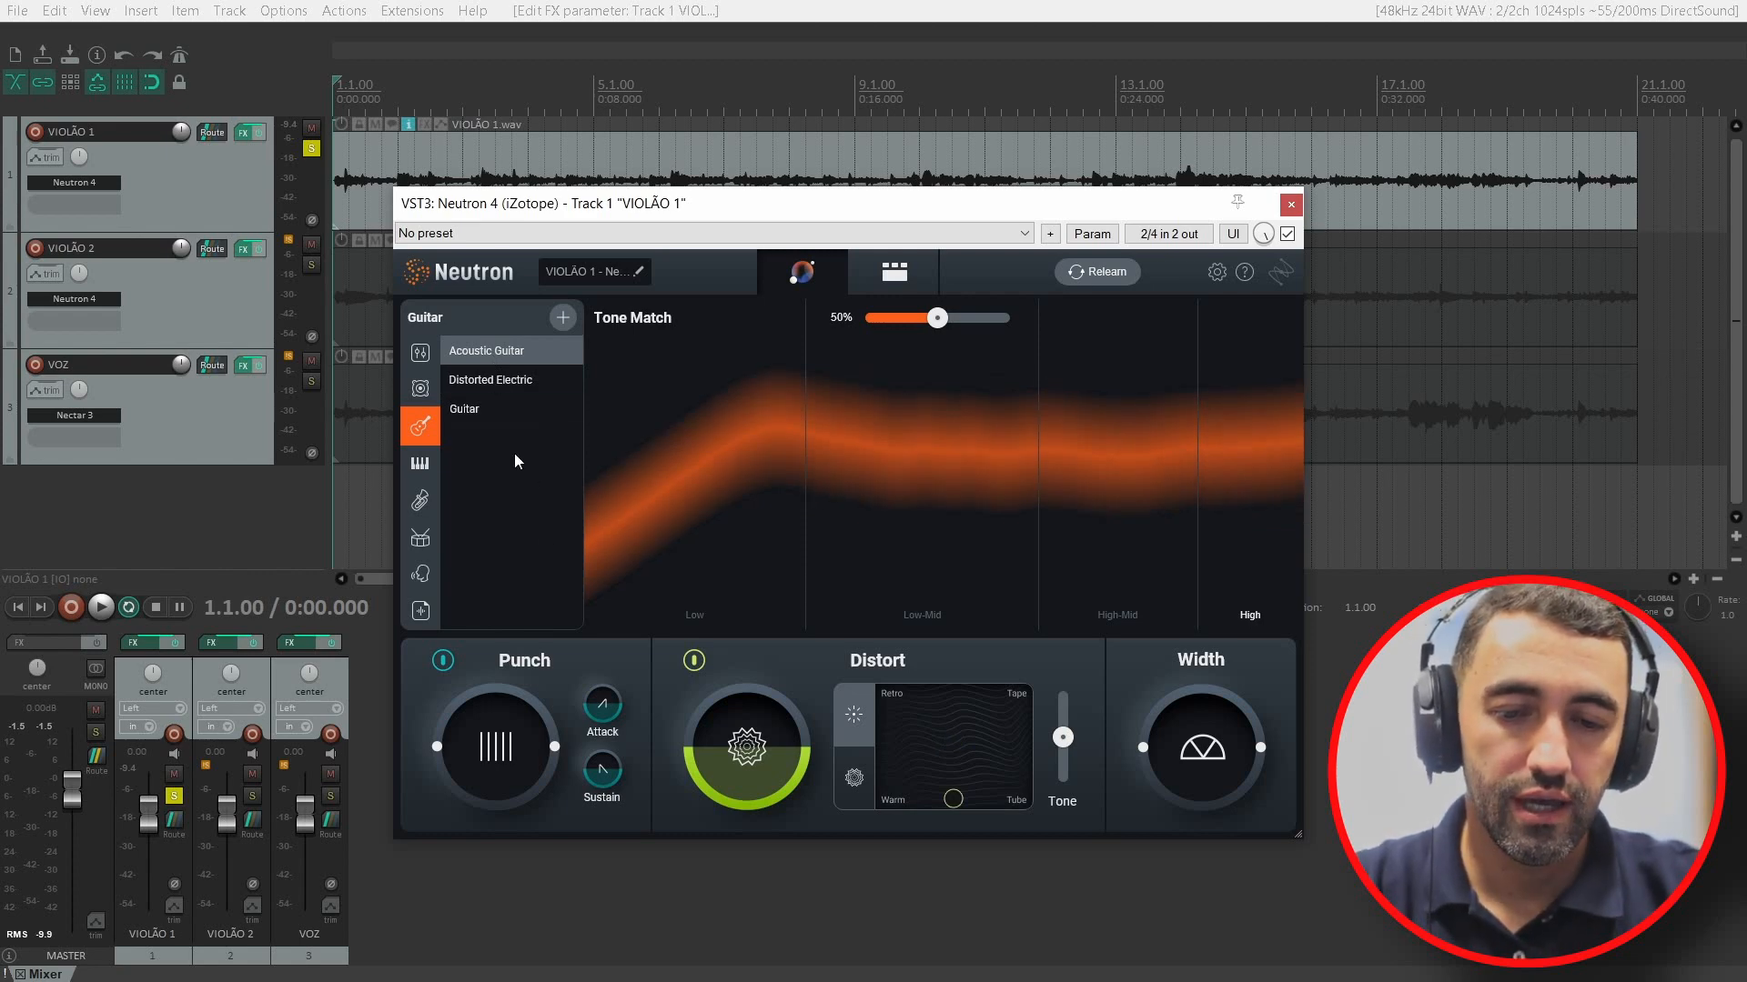
pyautogui.click(467, 416)
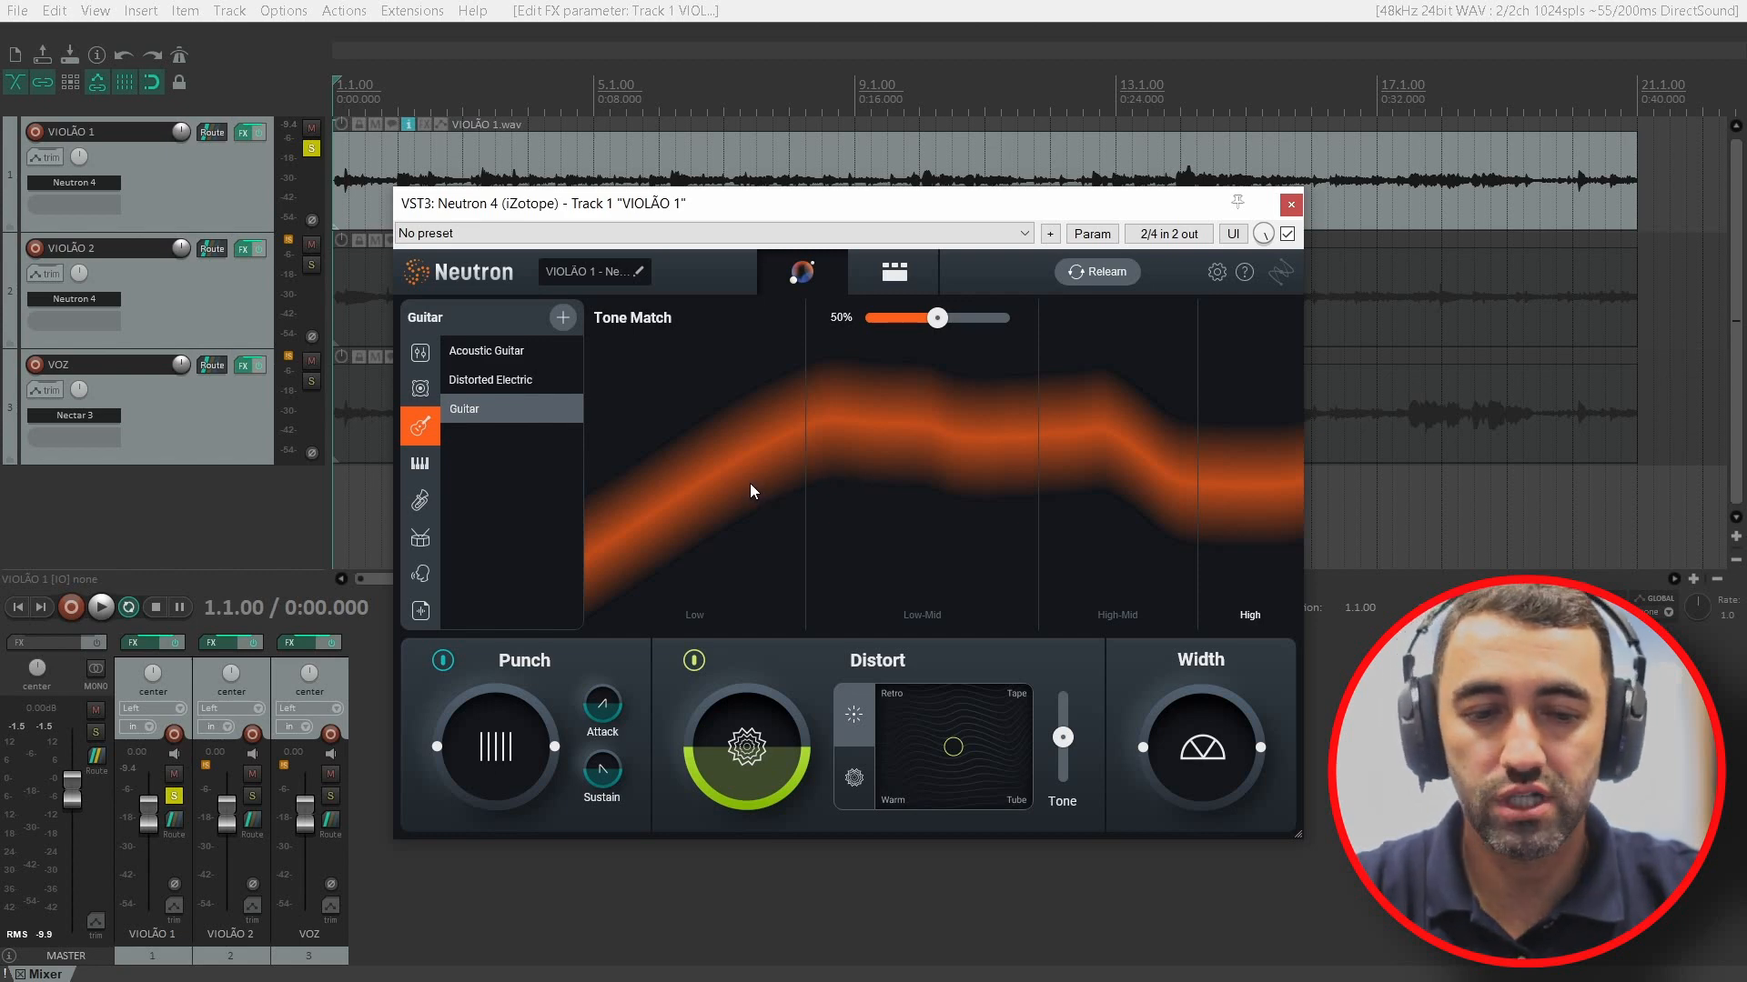
pyautogui.click(500, 352)
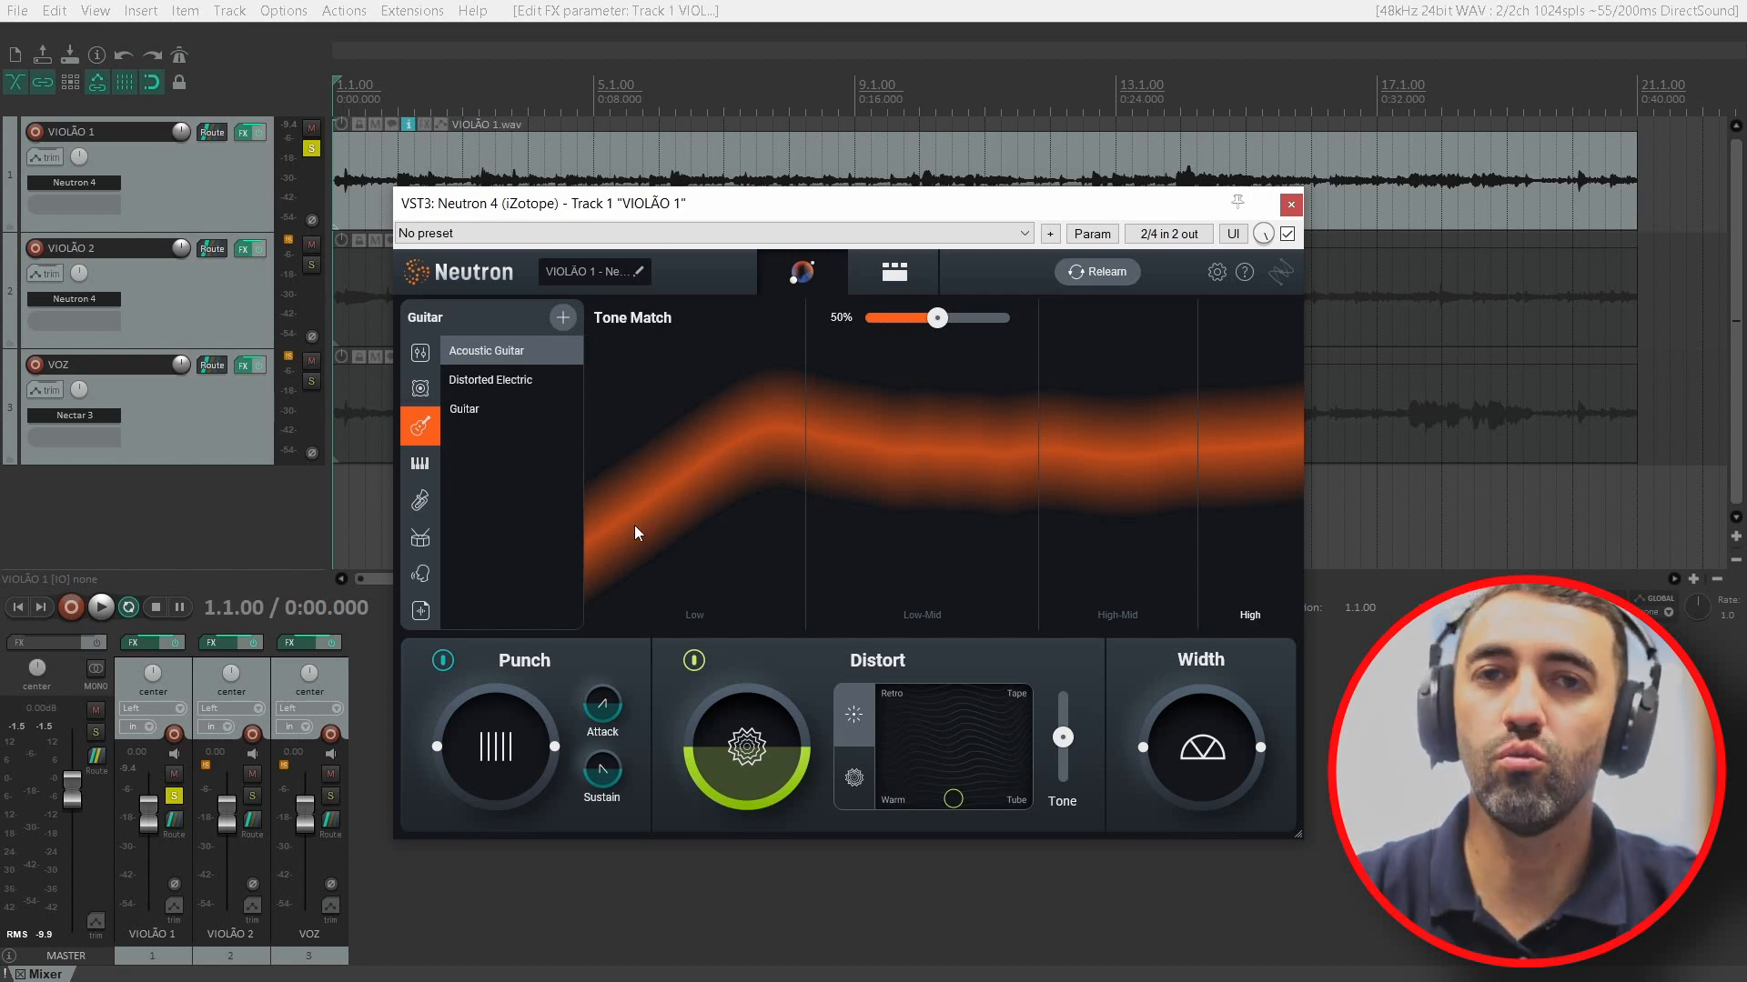
pyautogui.click(493, 408)
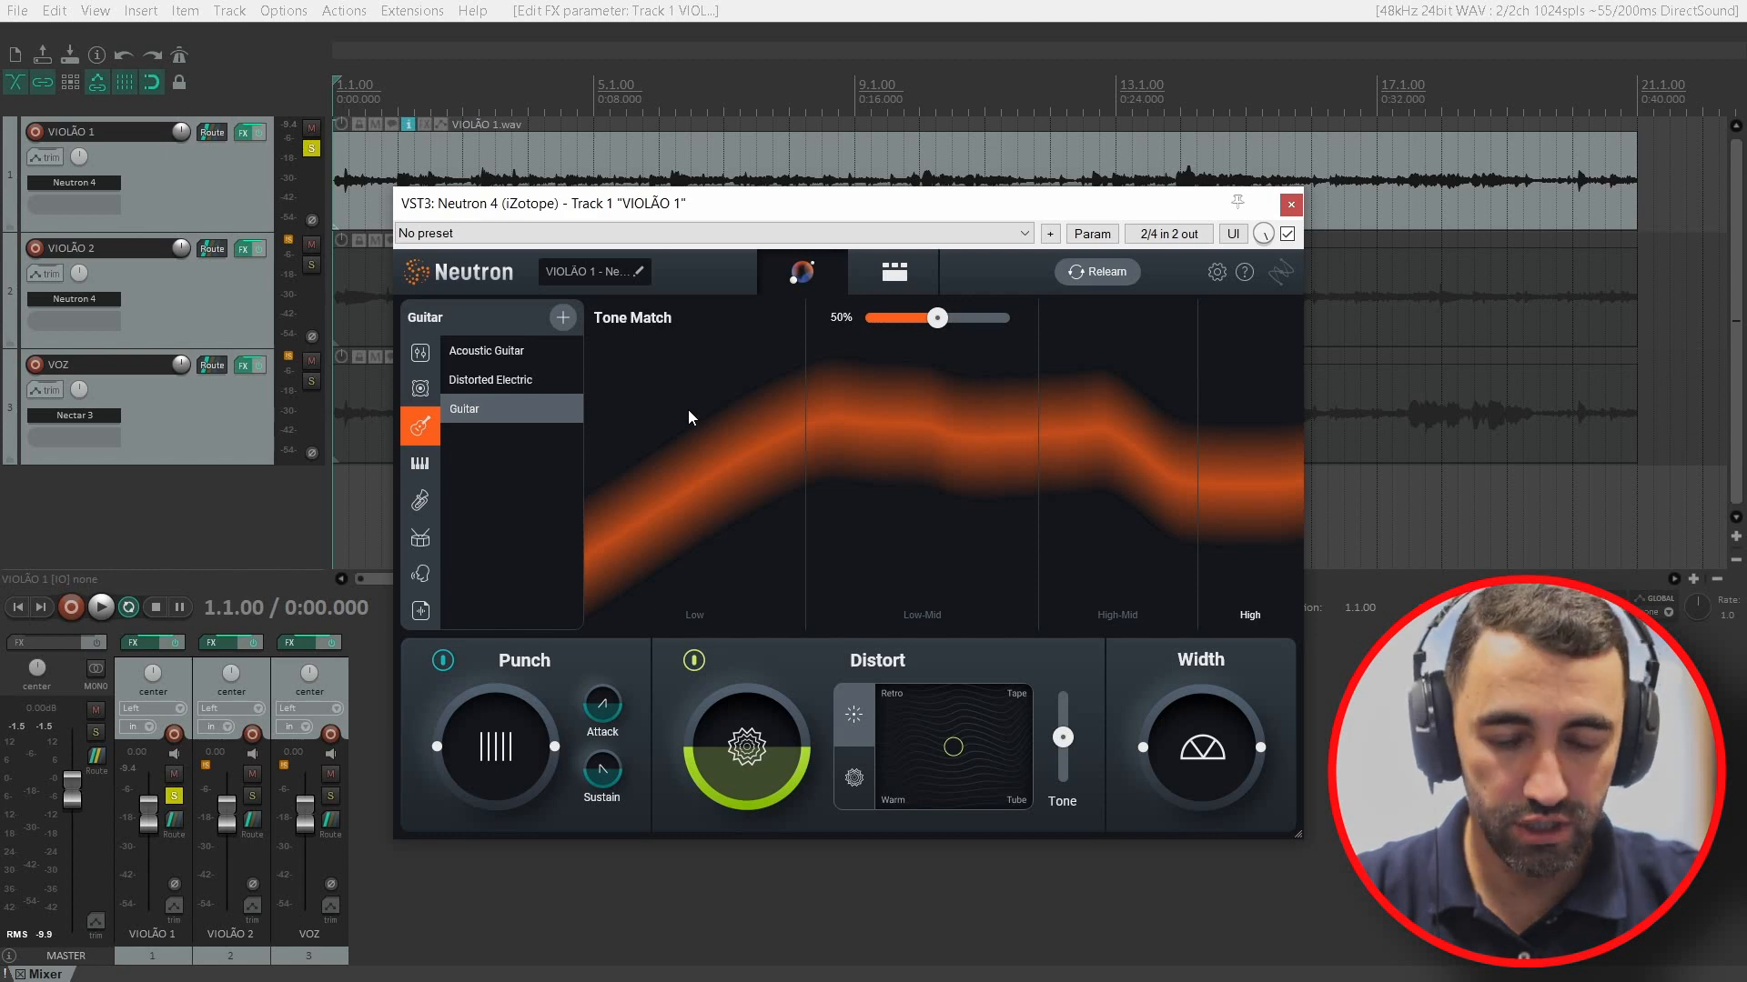
# Step: Compare the Guitar and Acoustic Guitar targets during playback of VIOLÃO 1 and keep Acoustic Guitar as the Tone Match target
pyautogui.press('space')
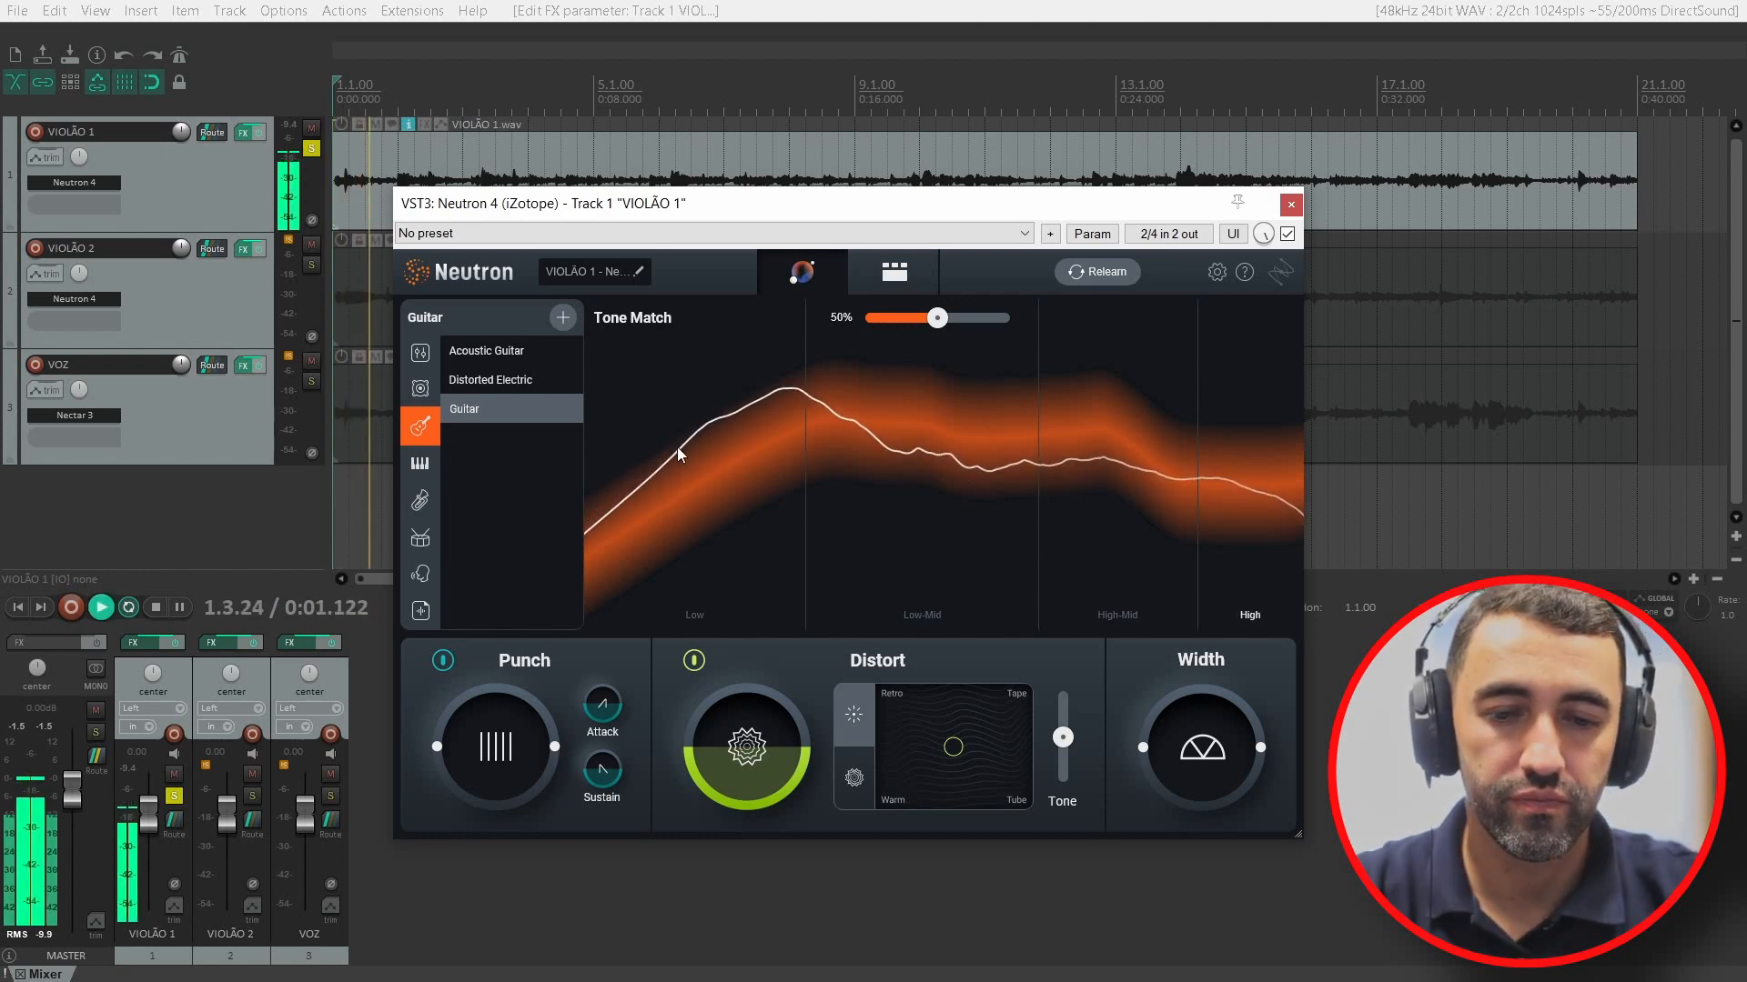
pyautogui.click(479, 351)
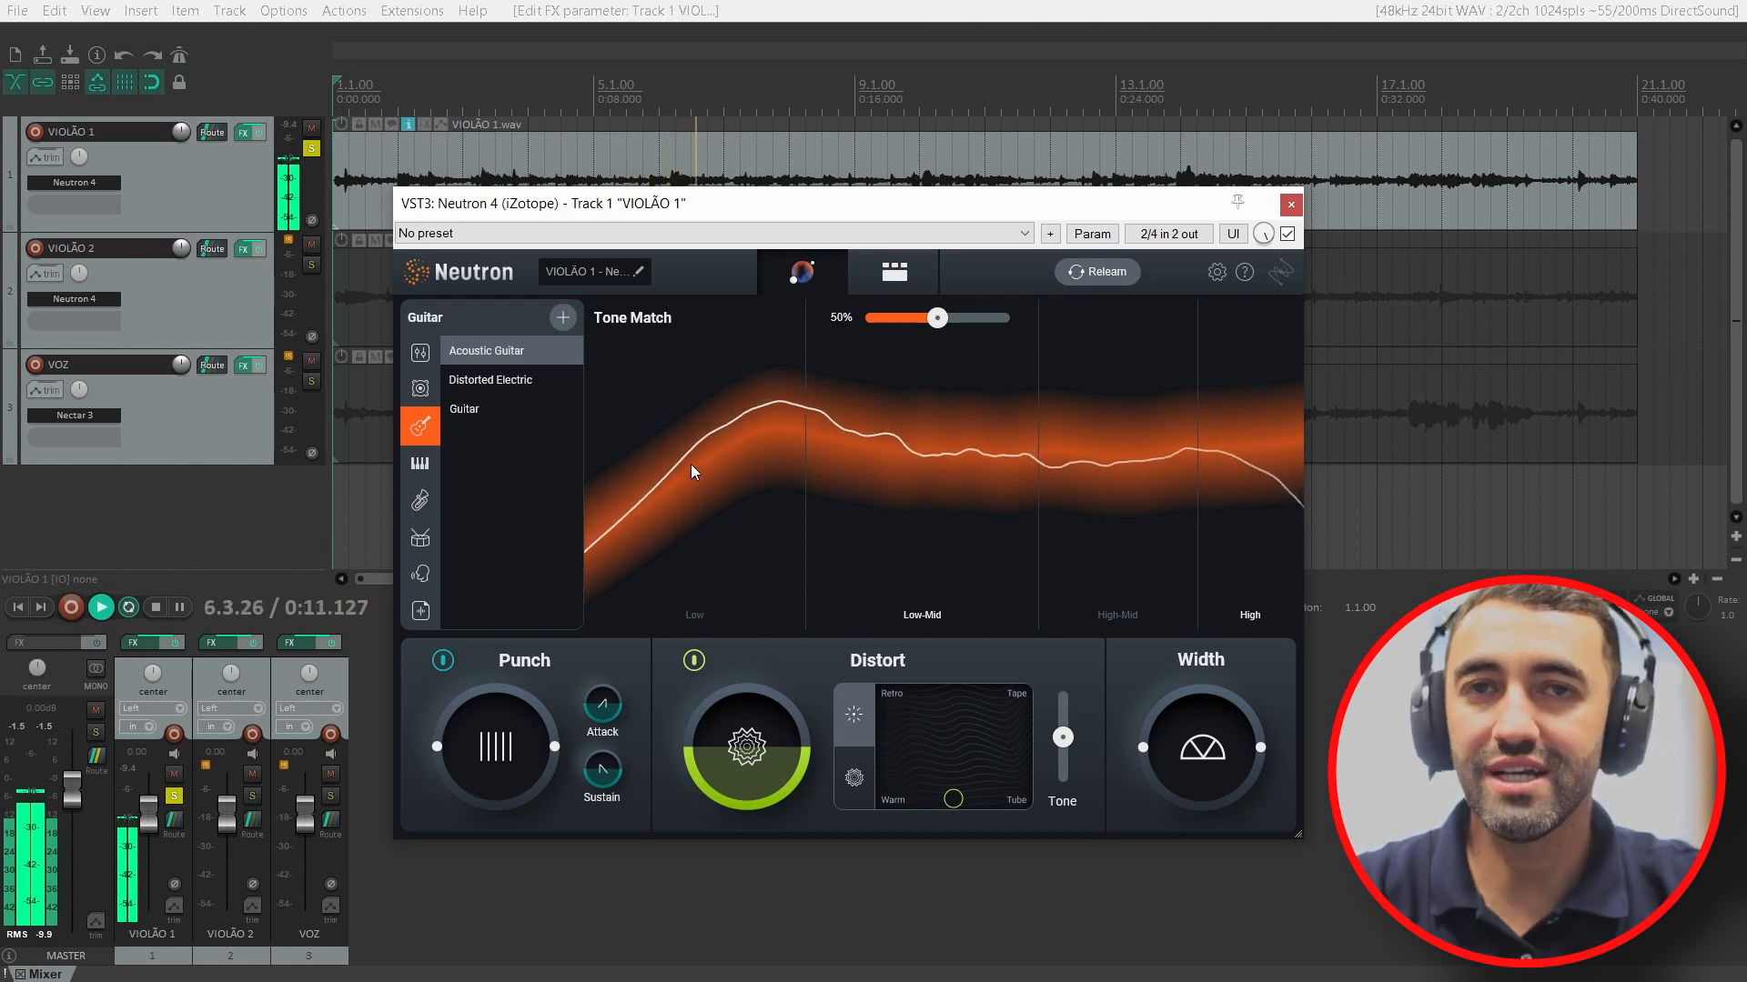
pyautogui.click(490, 409)
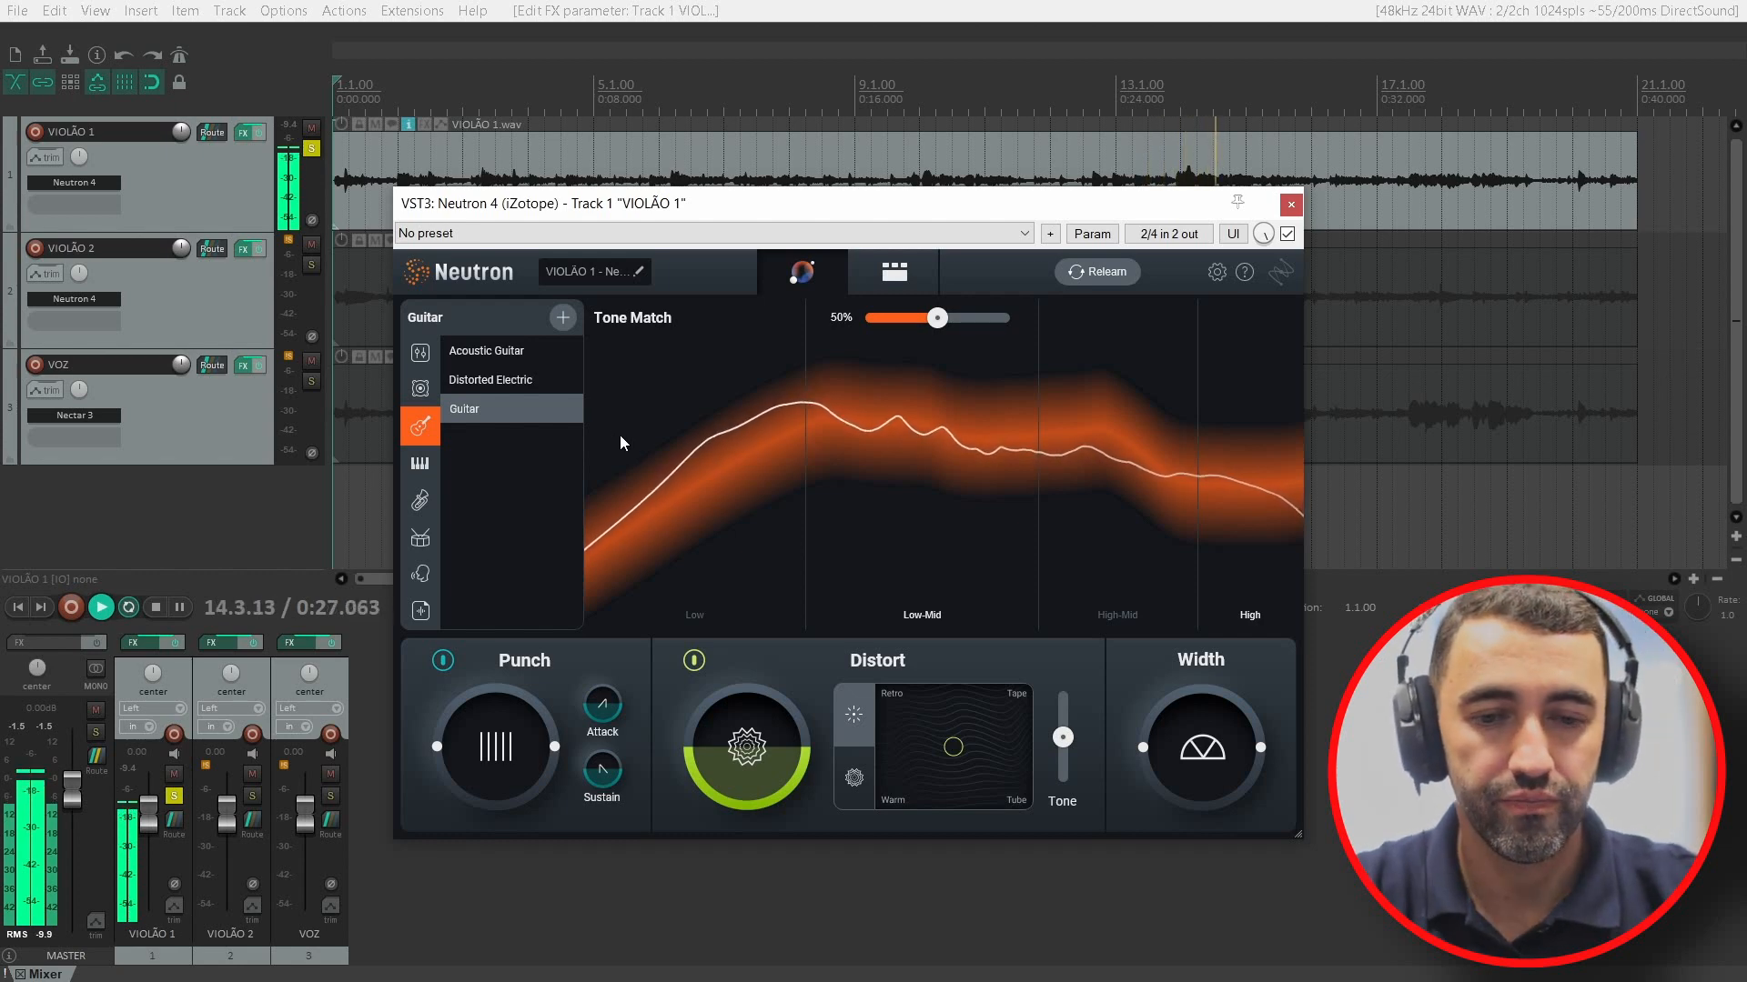
pyautogui.click(489, 349)
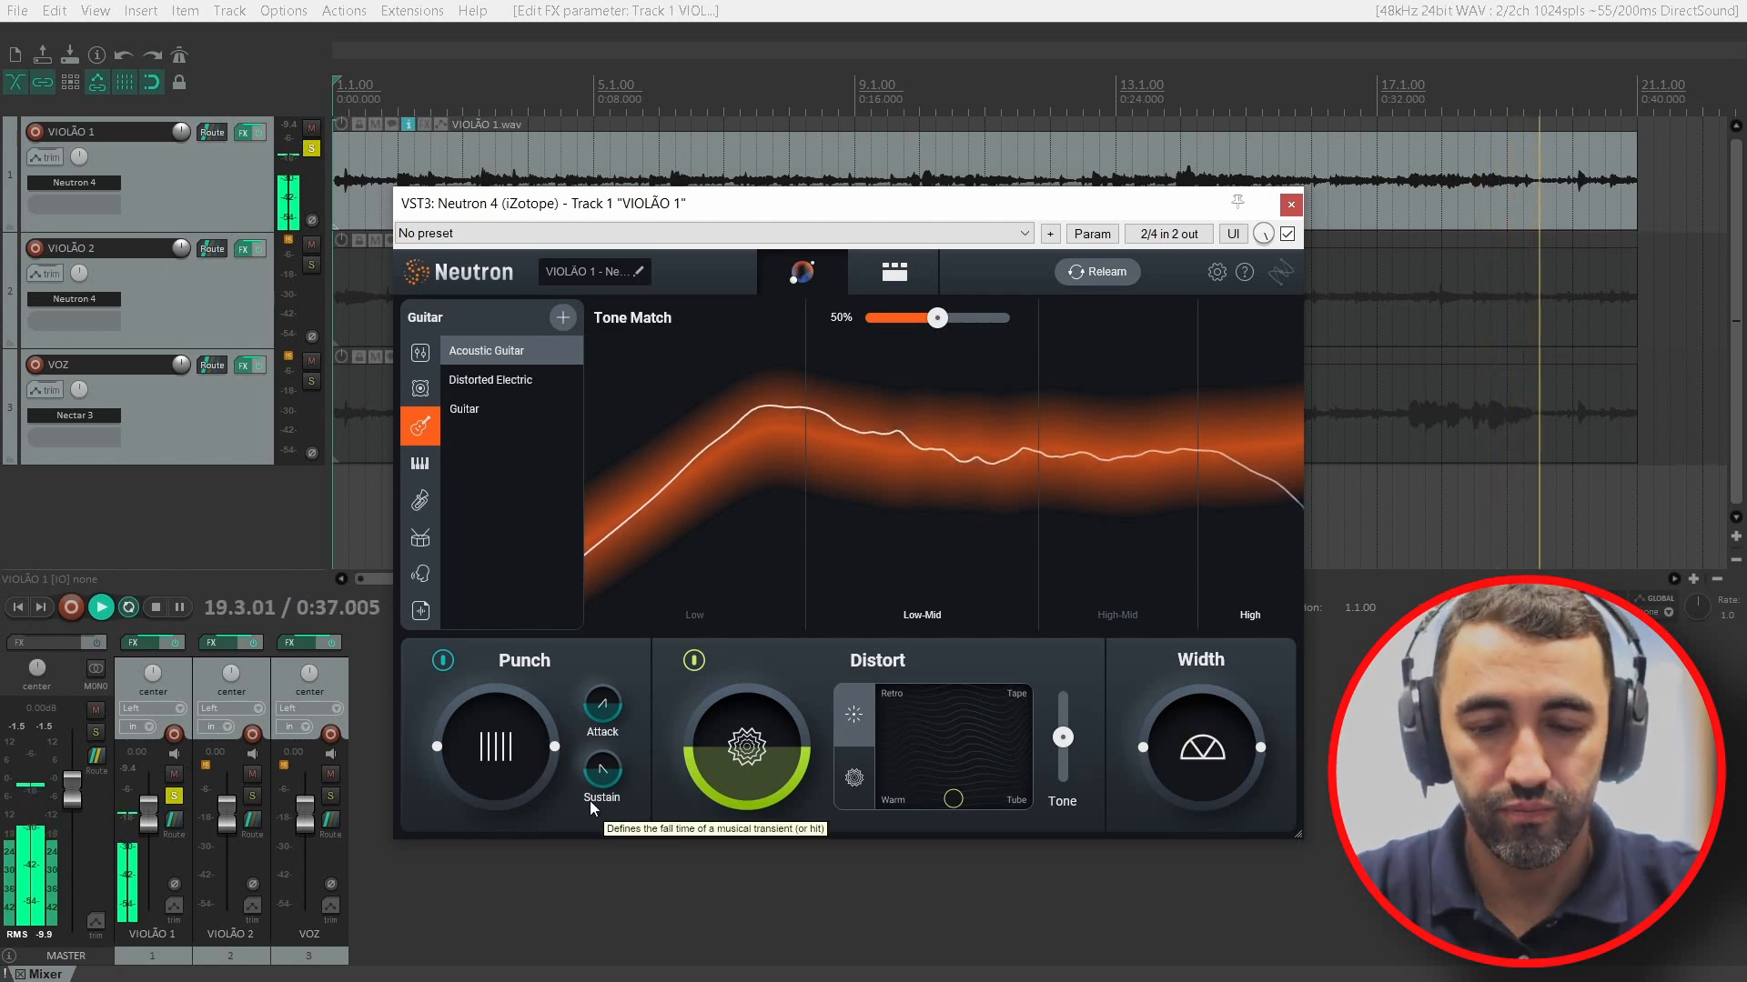
# Step: Raise Neutron's Punch amount on VIOLÃO 1 and reduce it to a light setting while the track plays
pyautogui.scroll(5, 499, 761)
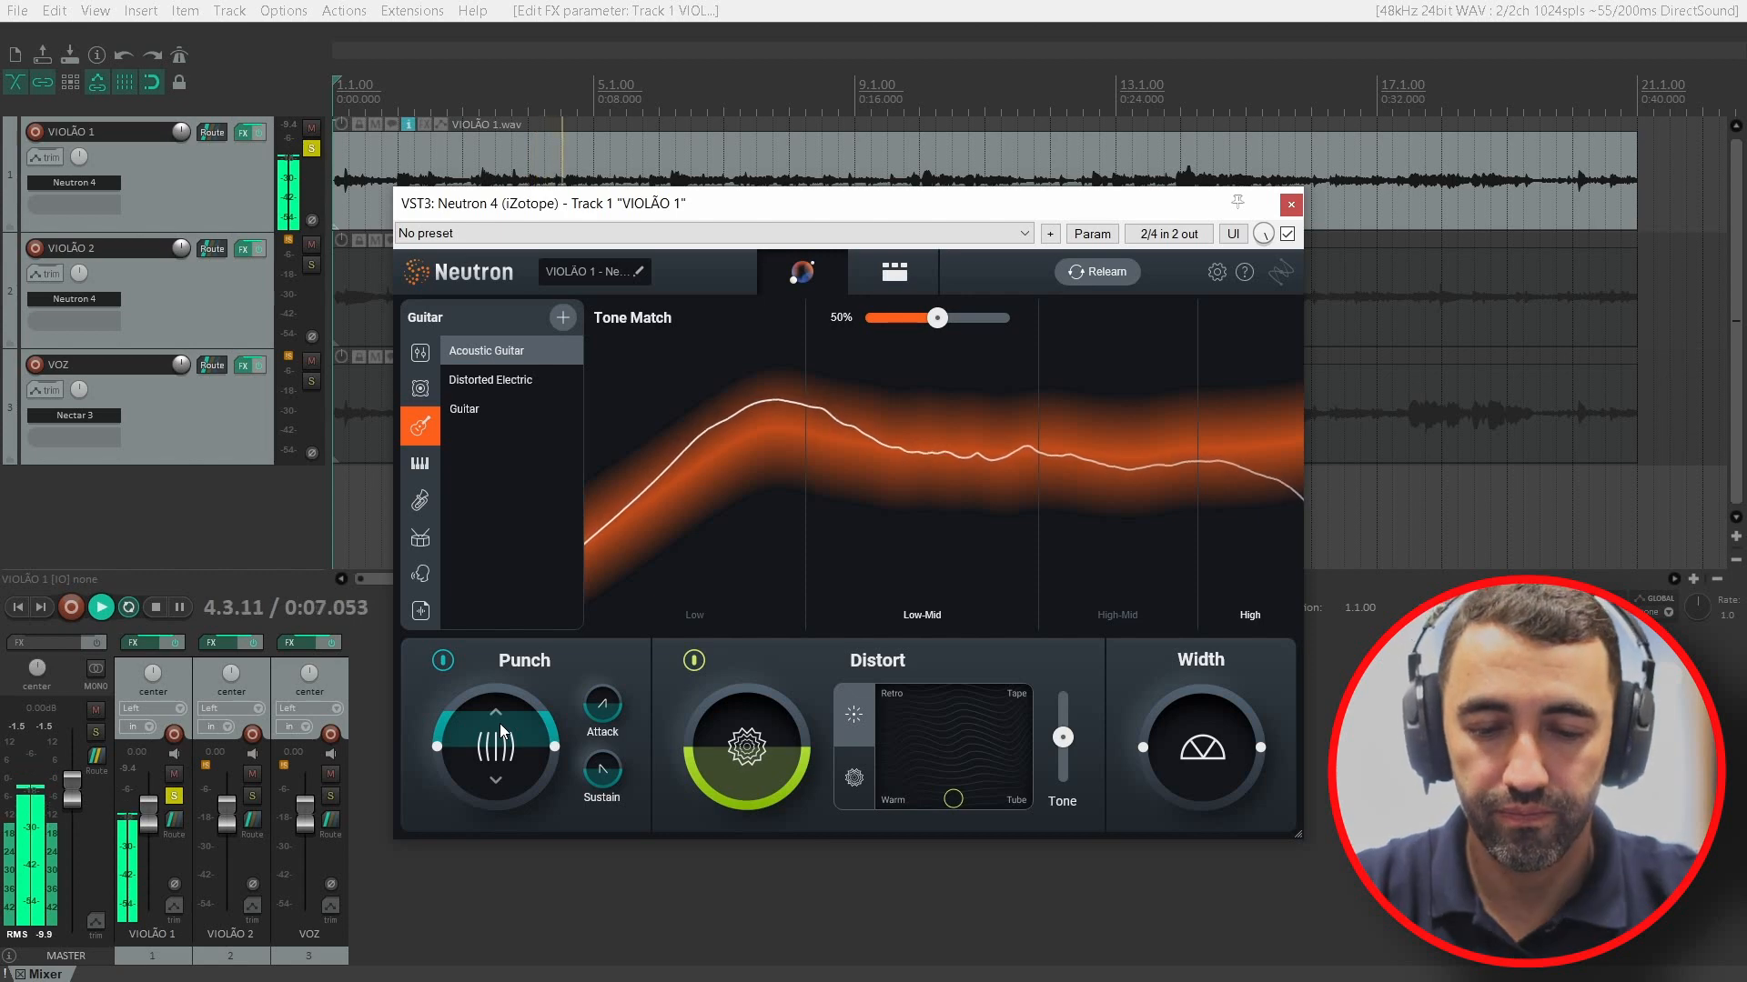
pyautogui.moveTo(499, 723); pyautogui.dragTo(499, 750)
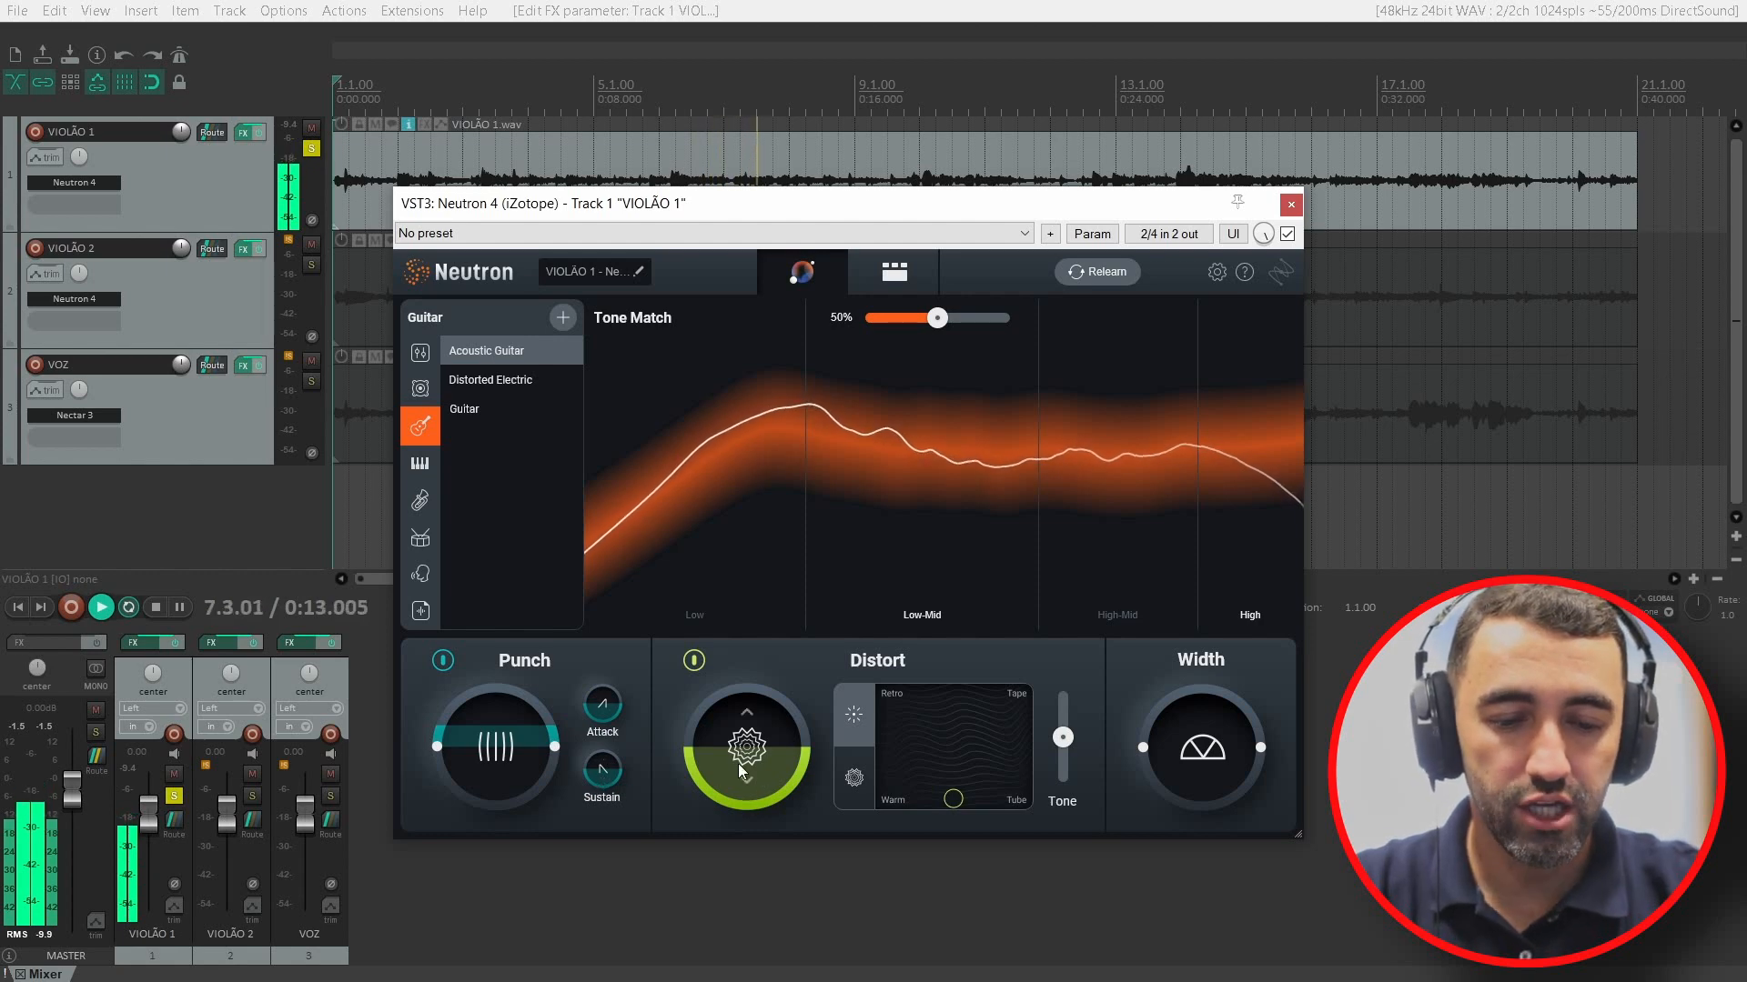
# Step: Set Neutron's Distort amount to about the middle and Width to 28 during playback of VIOLÃO 1, and stop playback
pyautogui.moveTo(744, 750)
pyautogui.mouseDown()
pyautogui.moveTo(749, 657)
pyautogui.moveTo(768, 747)
pyautogui.mouseUp()
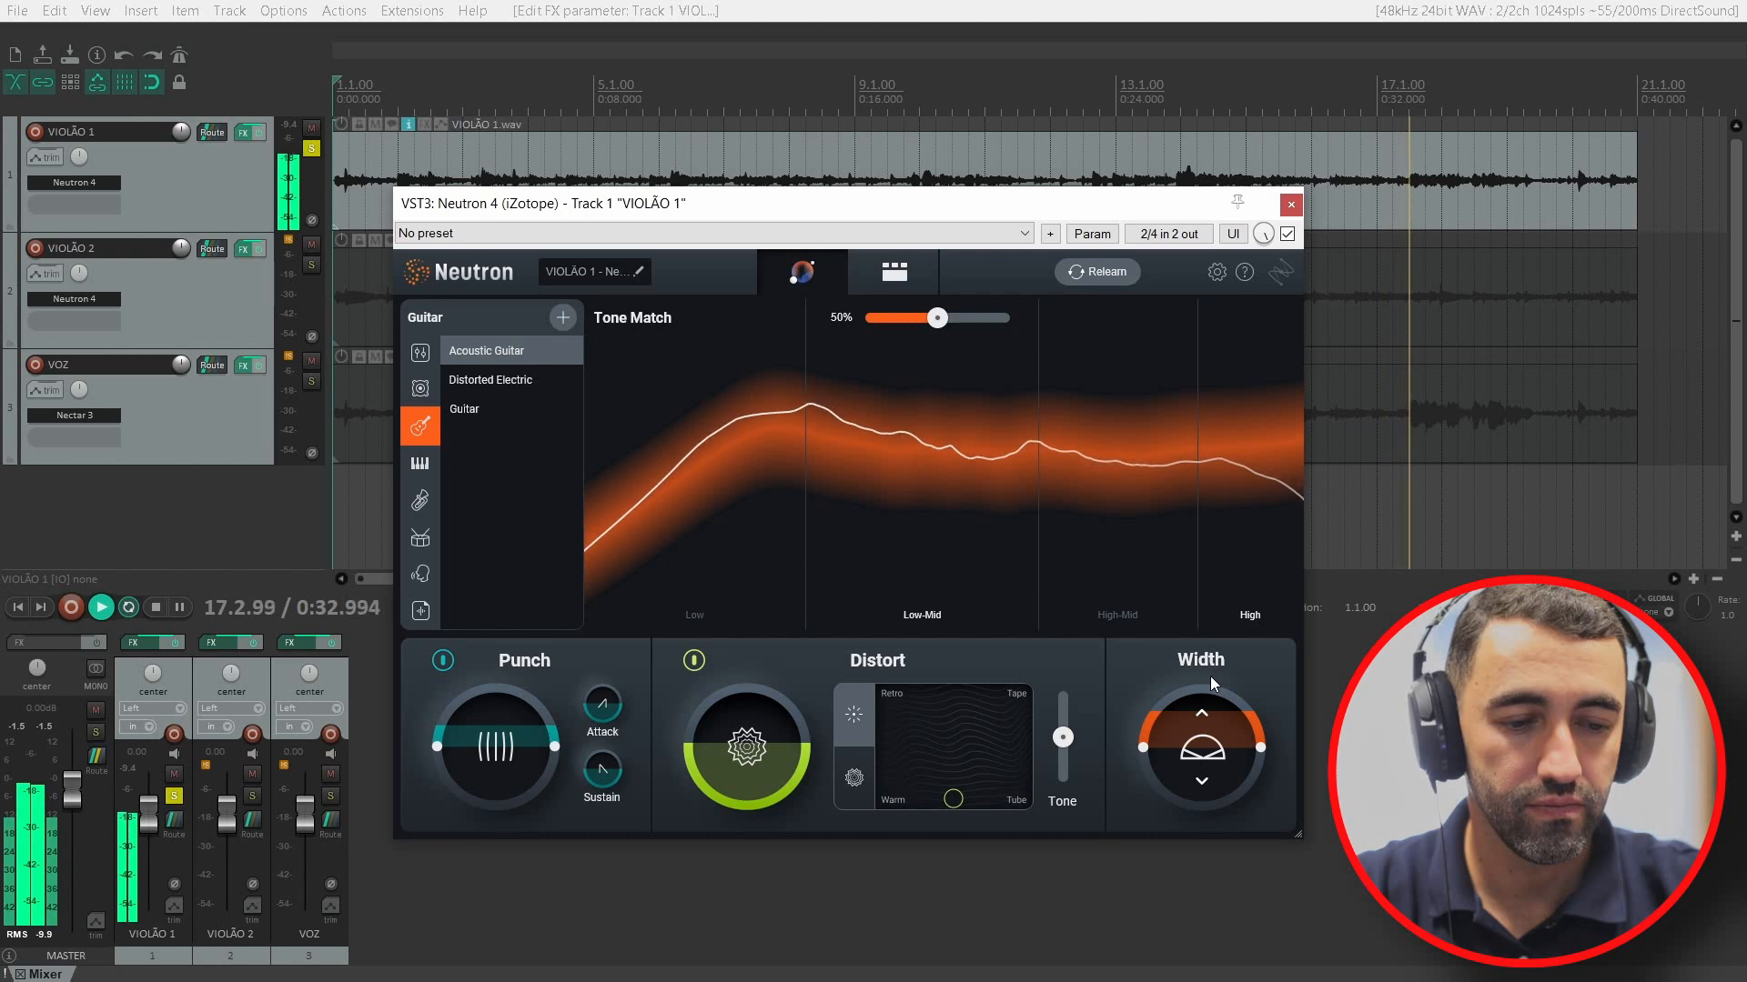
pyautogui.moveTo(1211, 691)
pyautogui.mouseDown()
pyautogui.moveTo(1215, 735)
pyautogui.moveTo(1219, 711)
pyautogui.mouseUp()
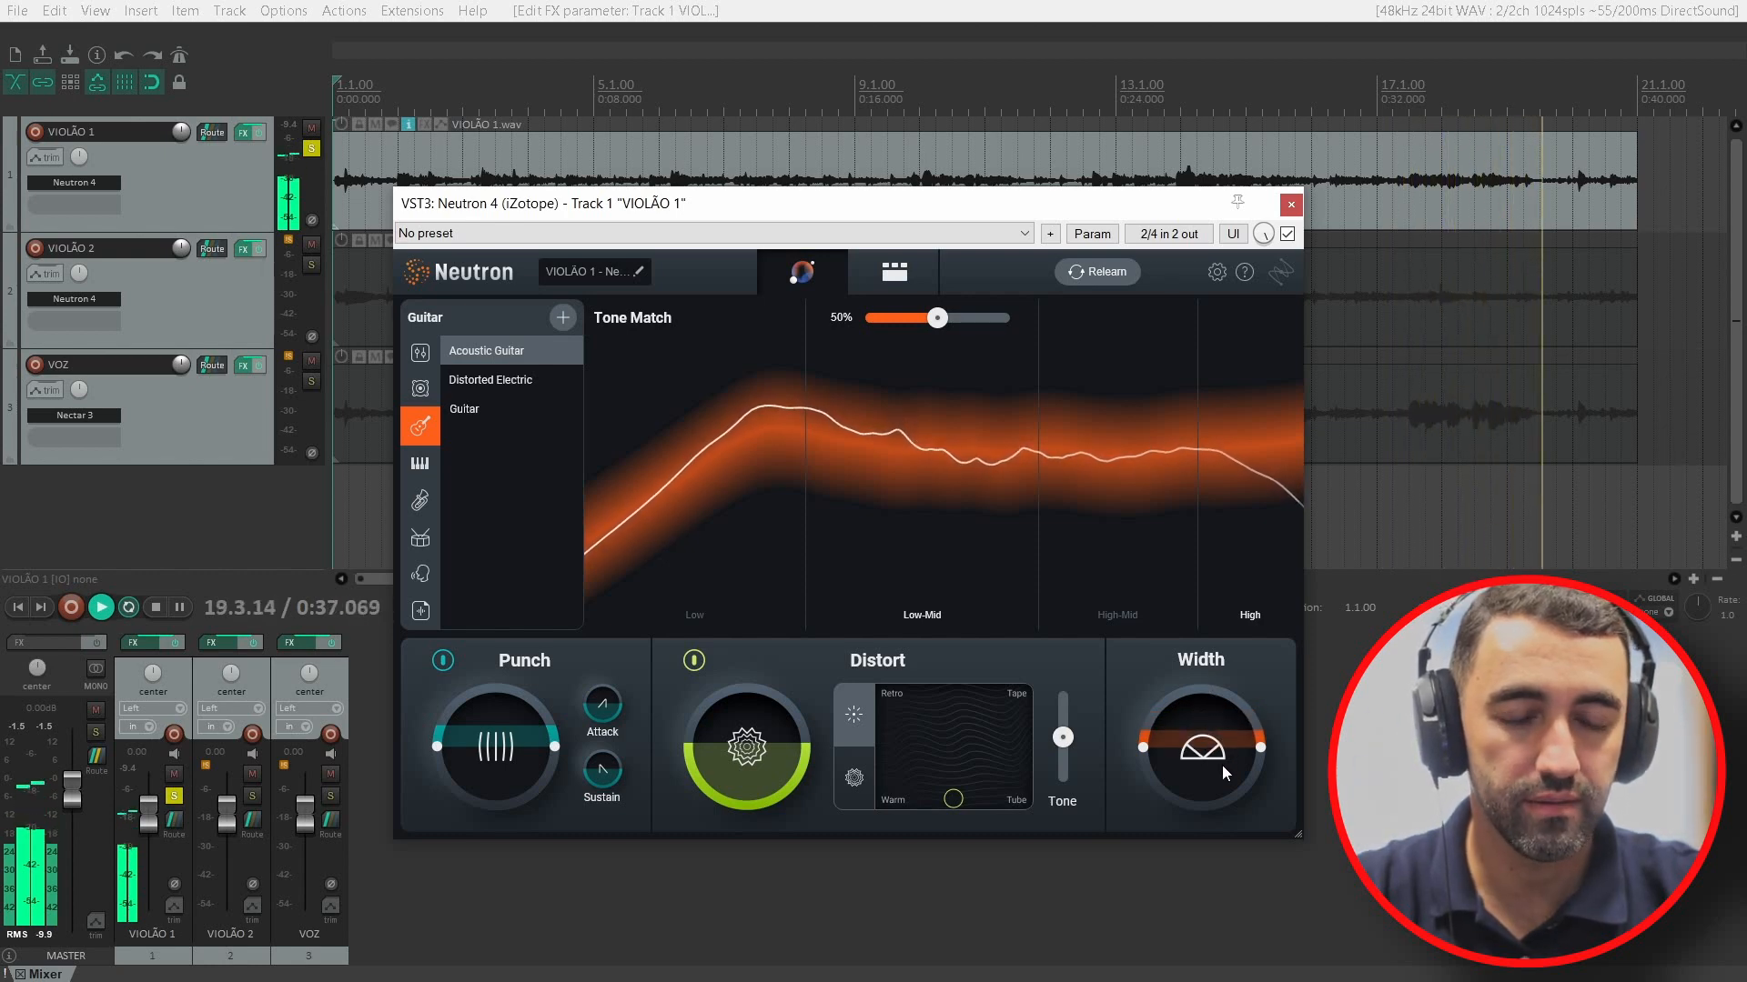
pyautogui.press('space')
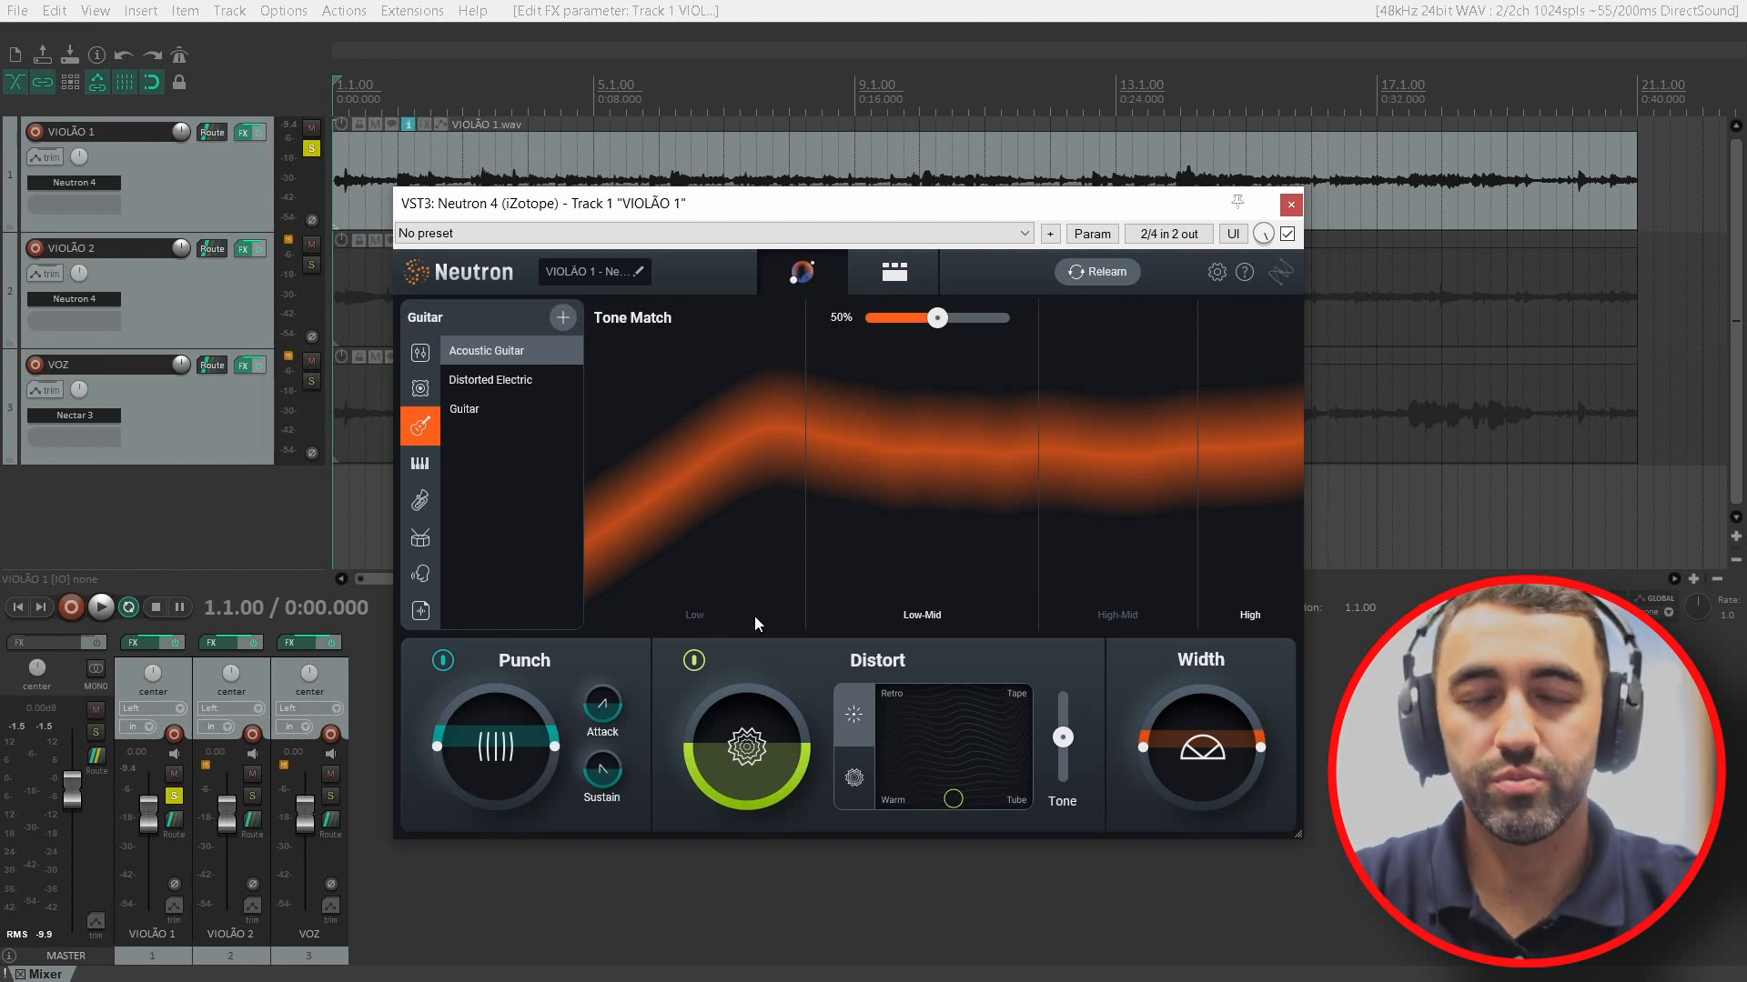
# Step: Review the module chain the assistant built, including the Equalizer, compressors, Exciter and list of addable modules, and return to the Sculptor
pyautogui.click(892, 272)
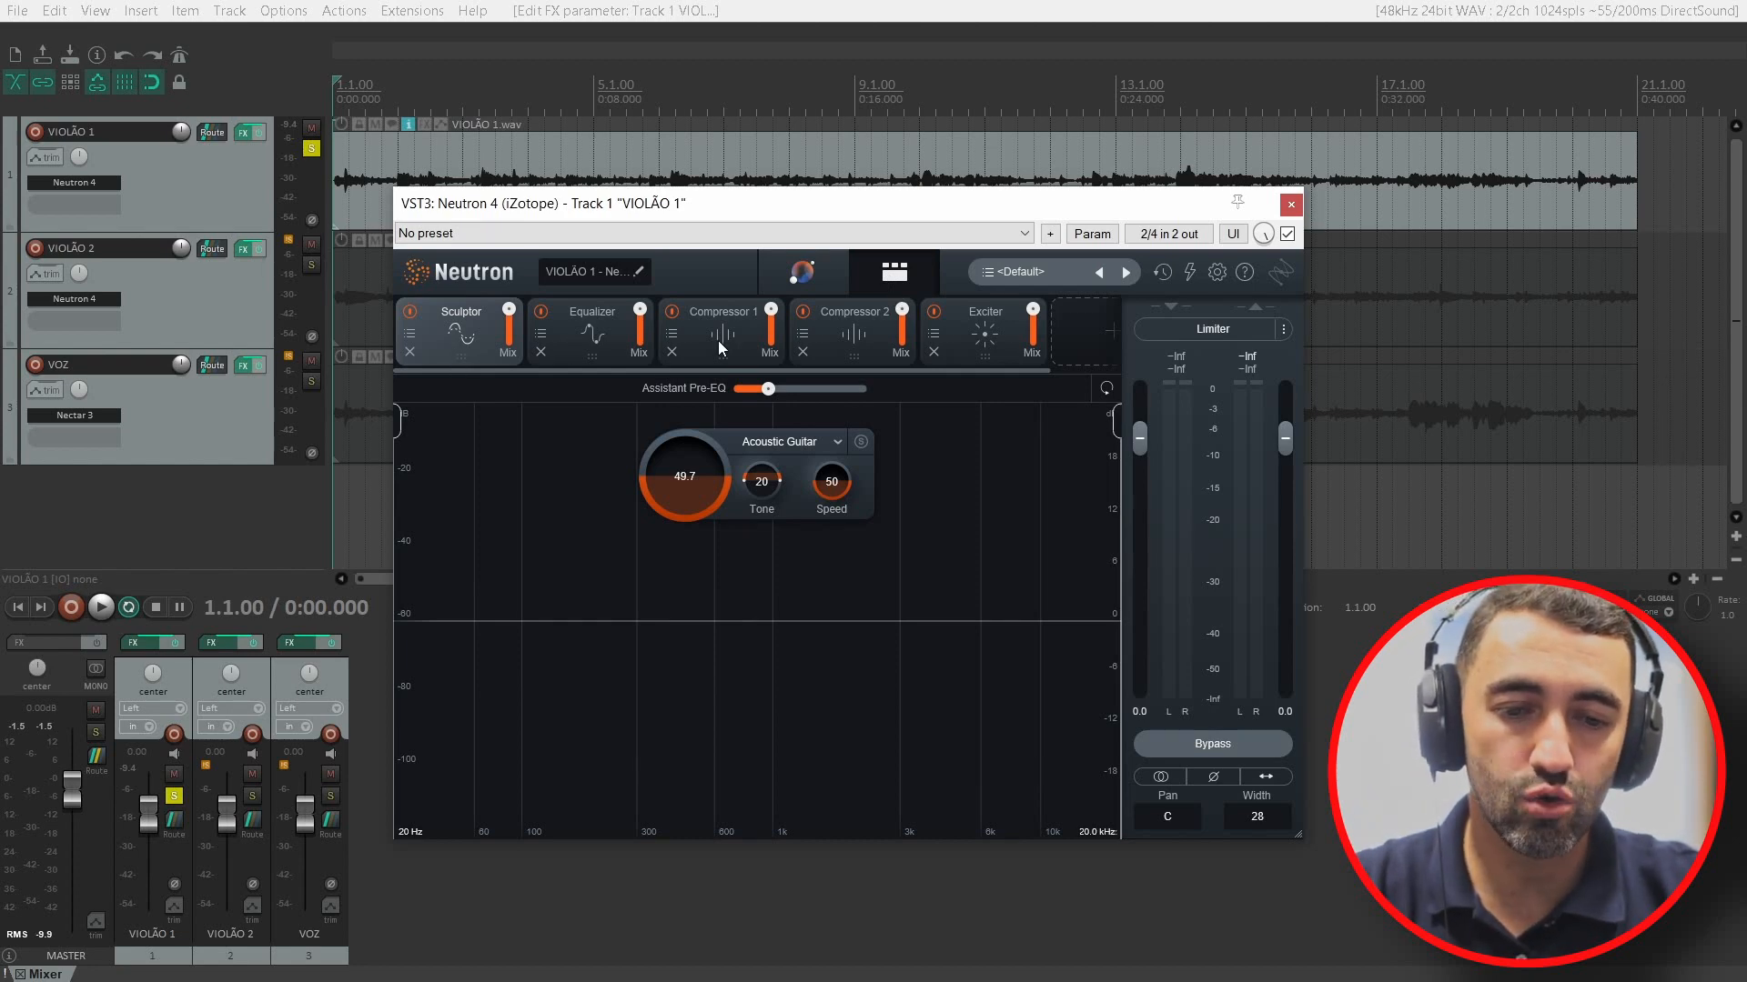
pyautogui.click(589, 352)
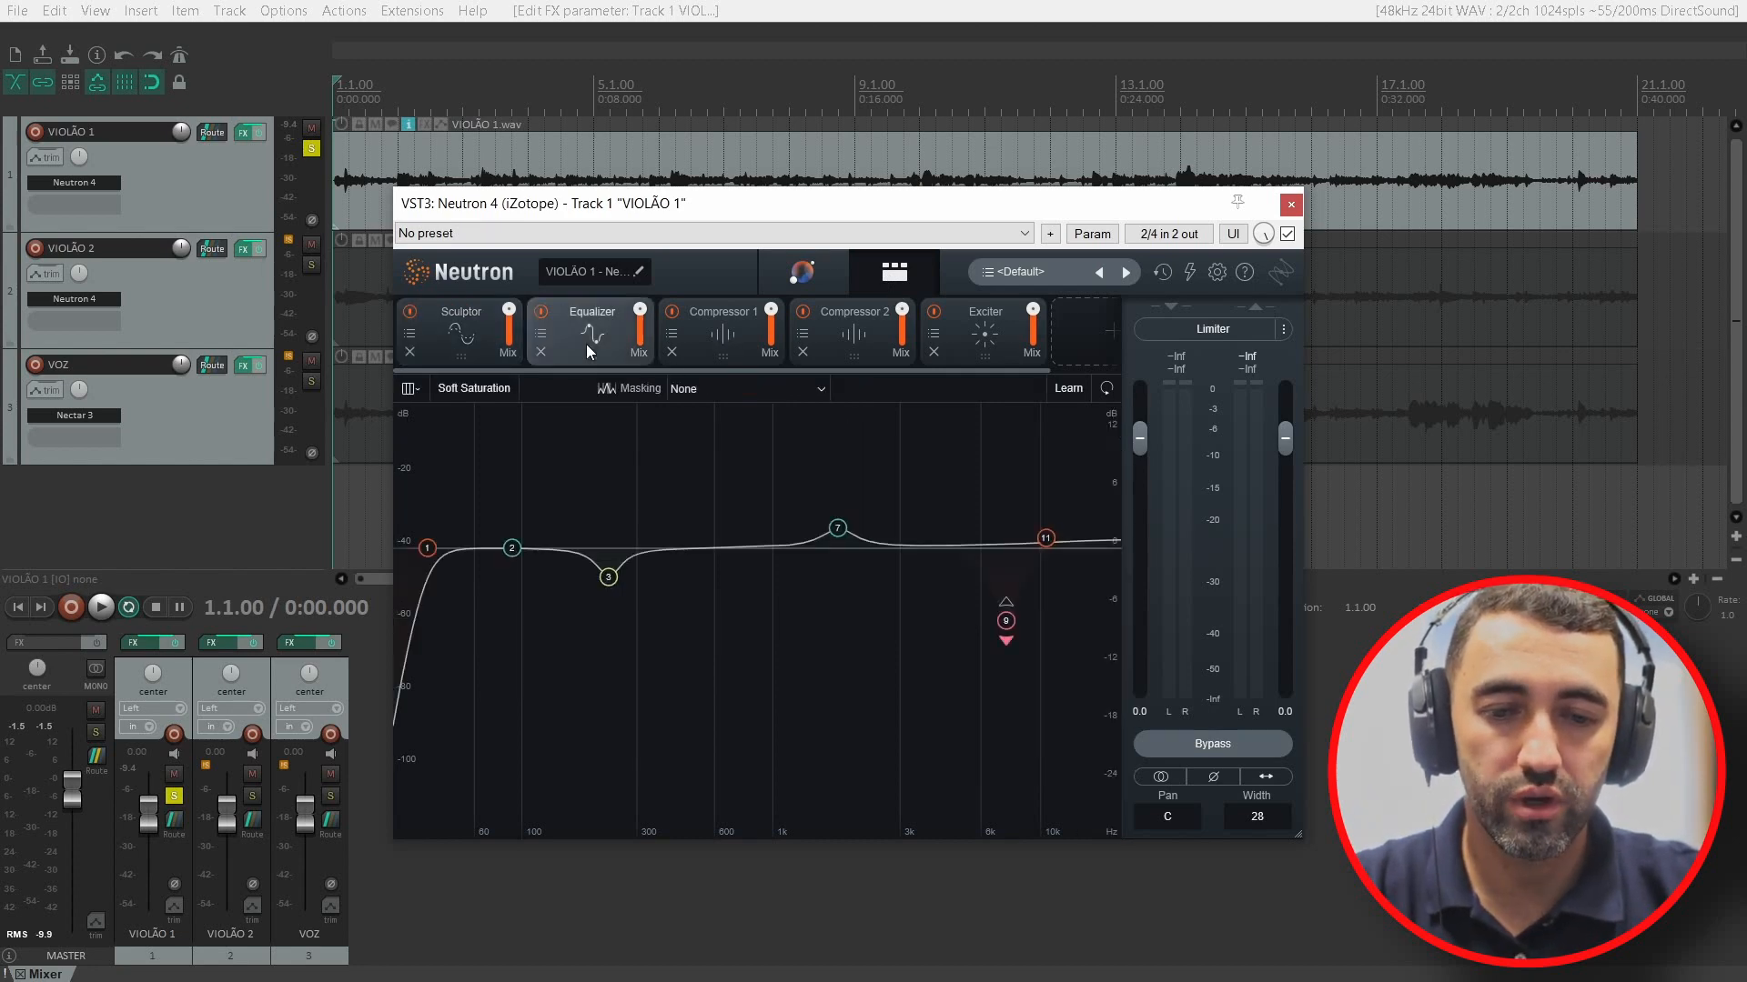
pyautogui.click(723, 346)
pyautogui.click(855, 338)
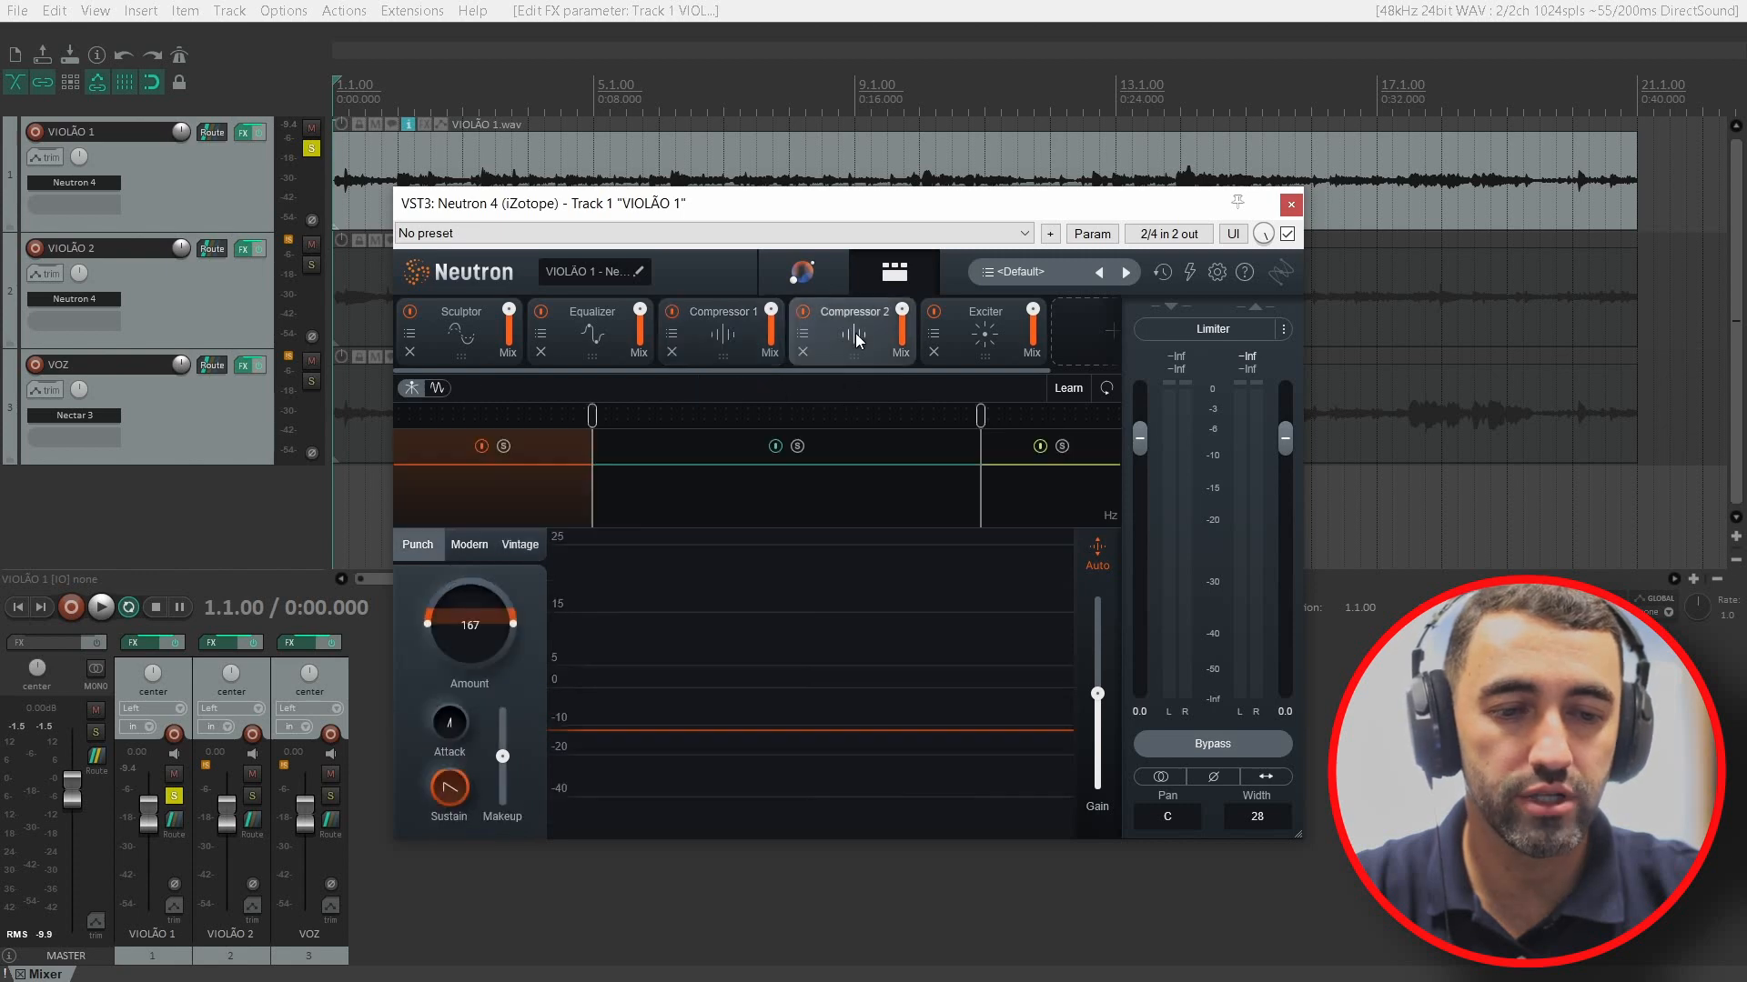
pyautogui.click(994, 337)
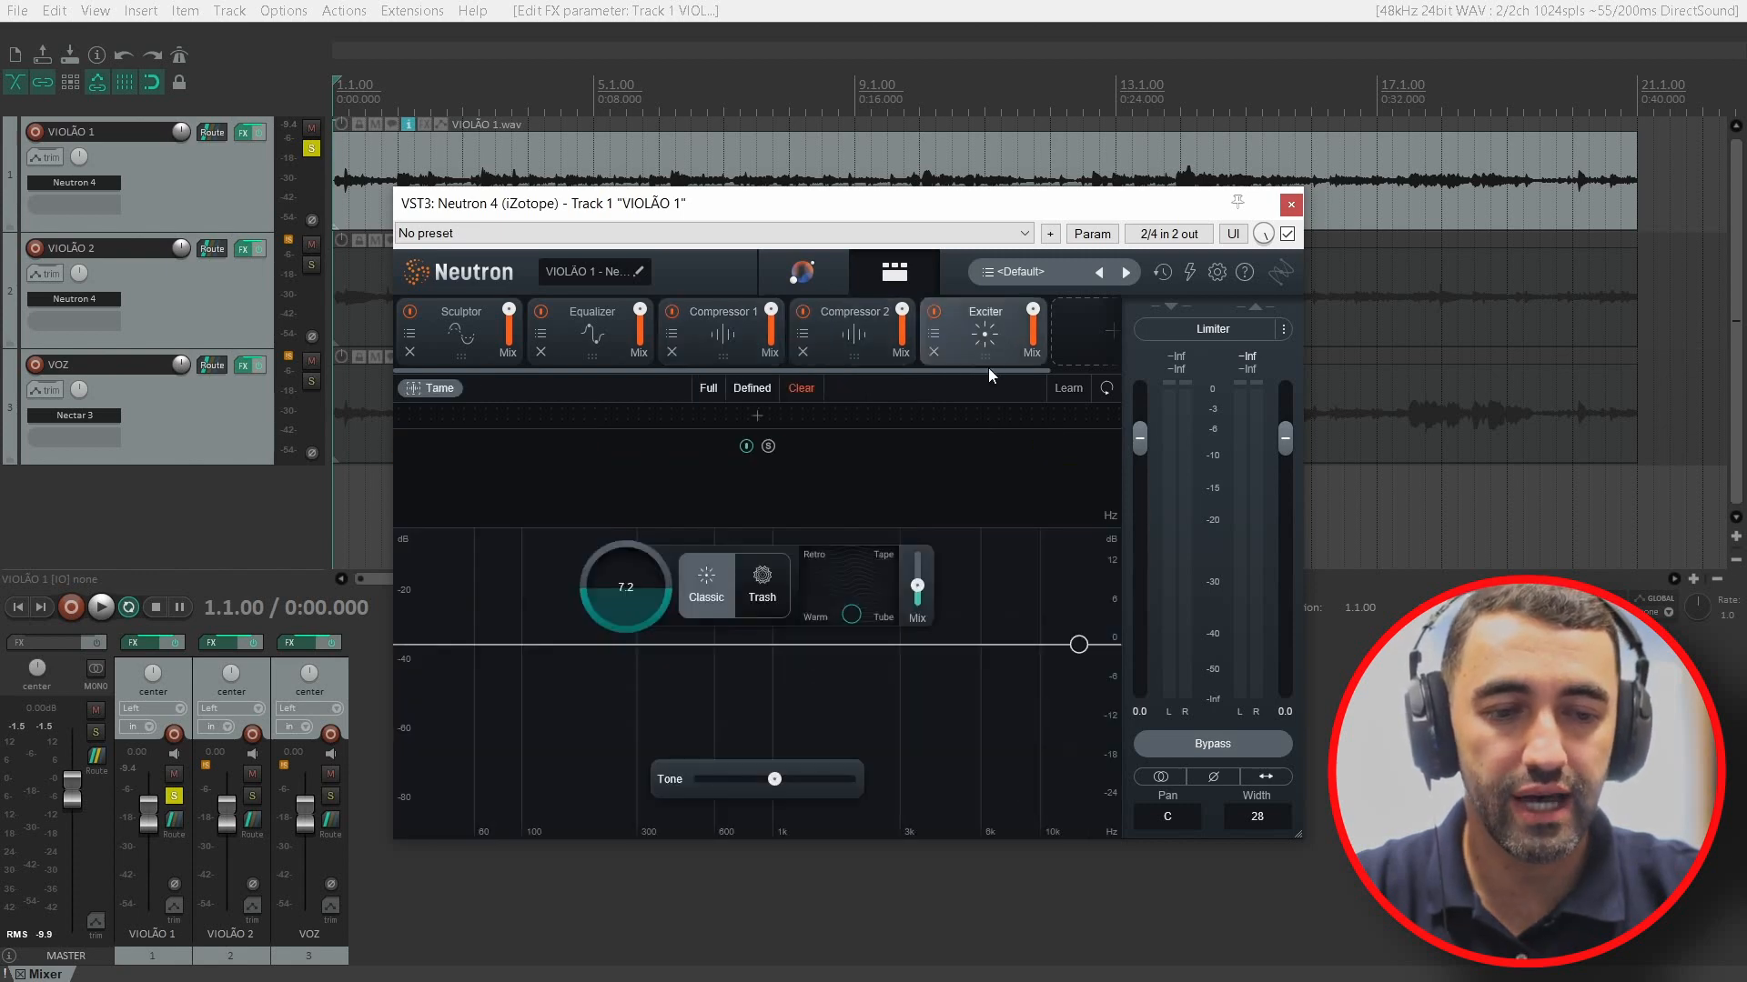
pyautogui.click(1091, 329)
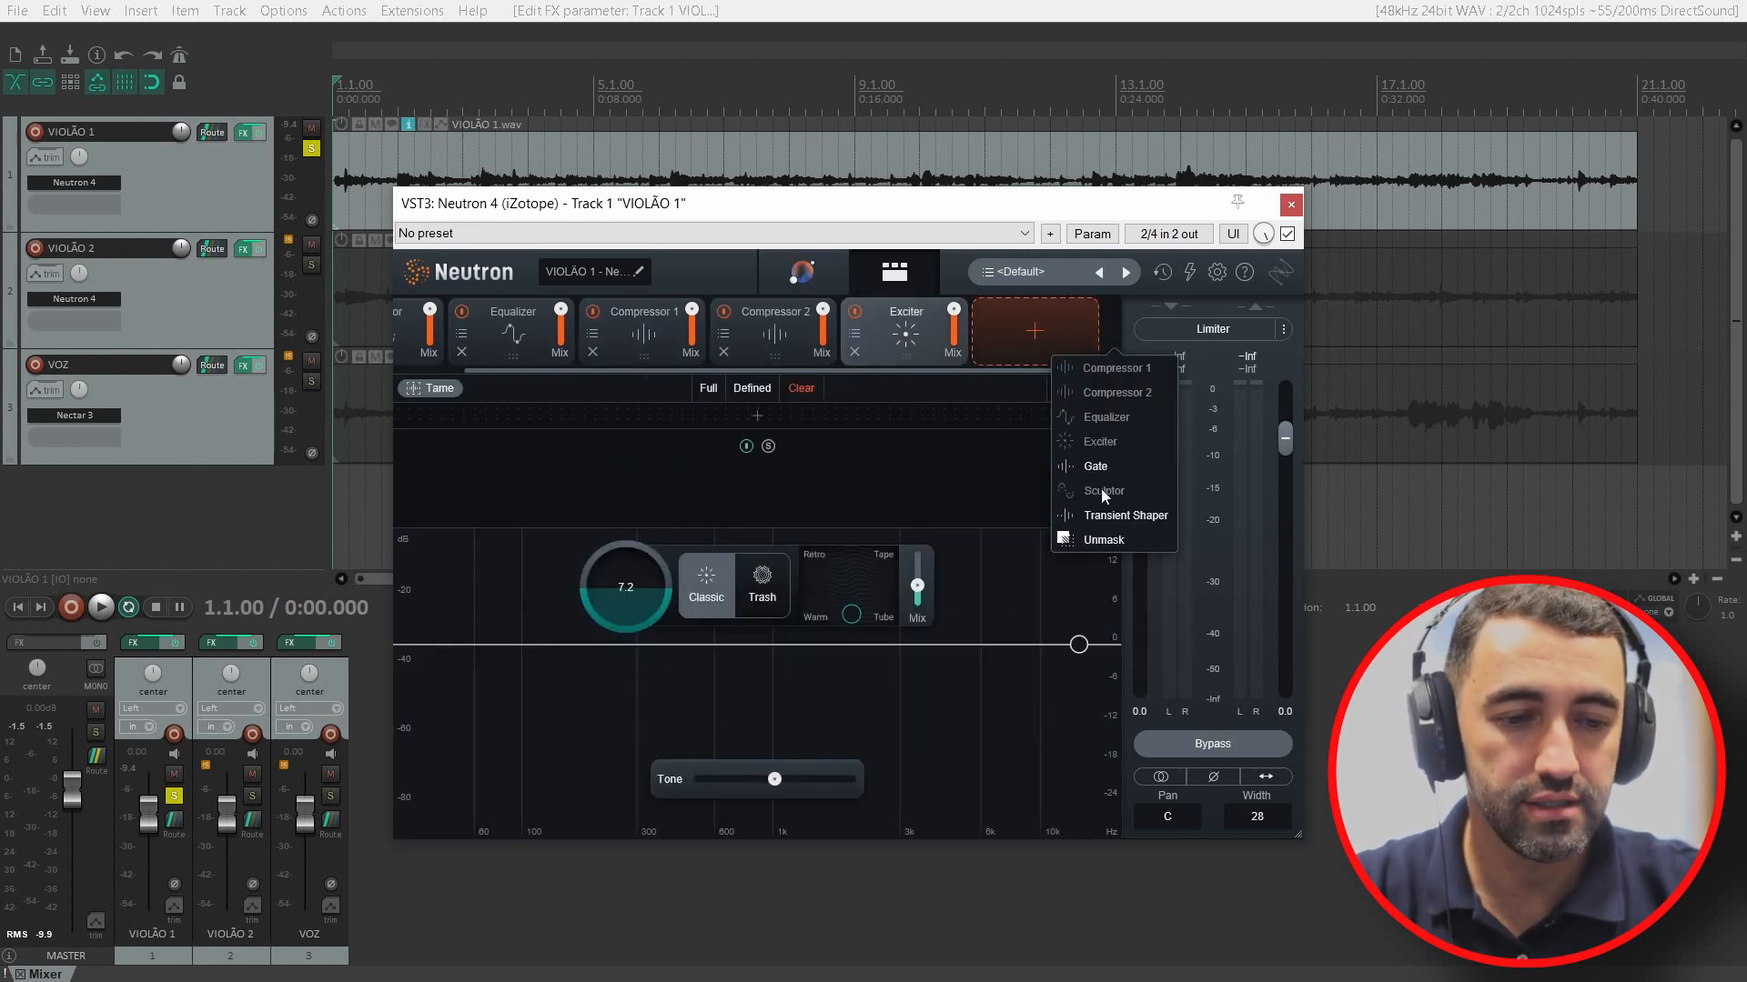
pyautogui.click(1023, 331)
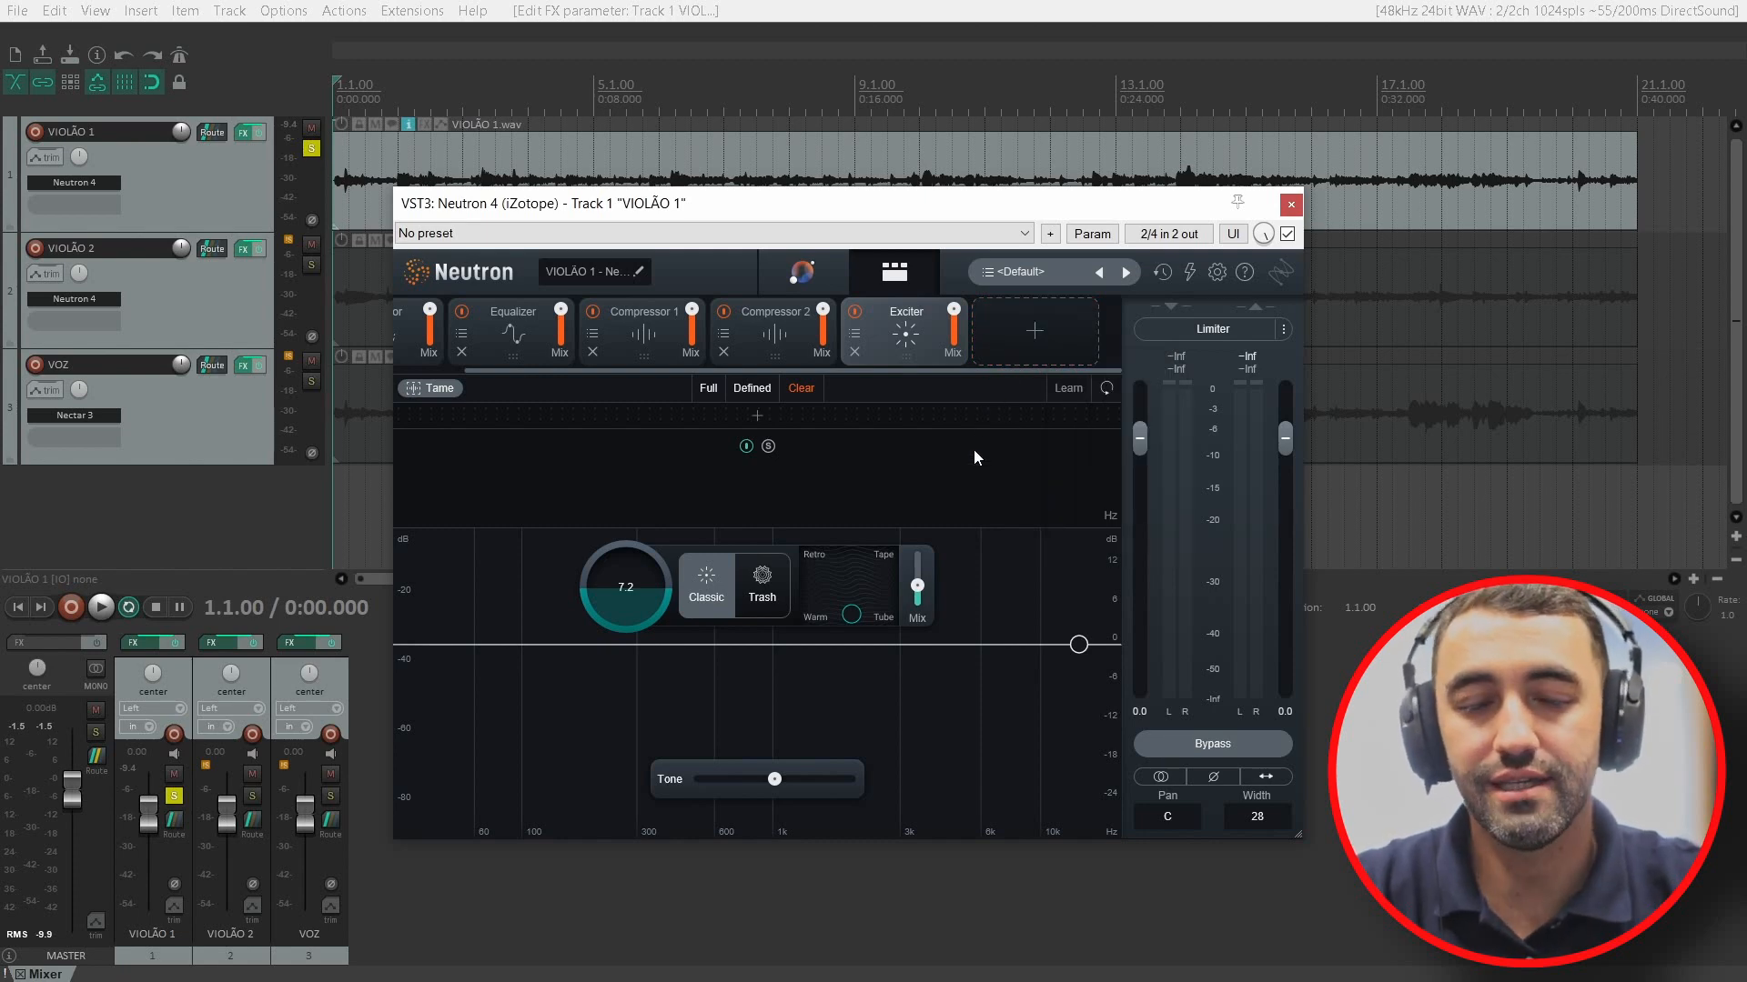
pyautogui.moveTo(484, 373); pyautogui.dragTo(406, 383)
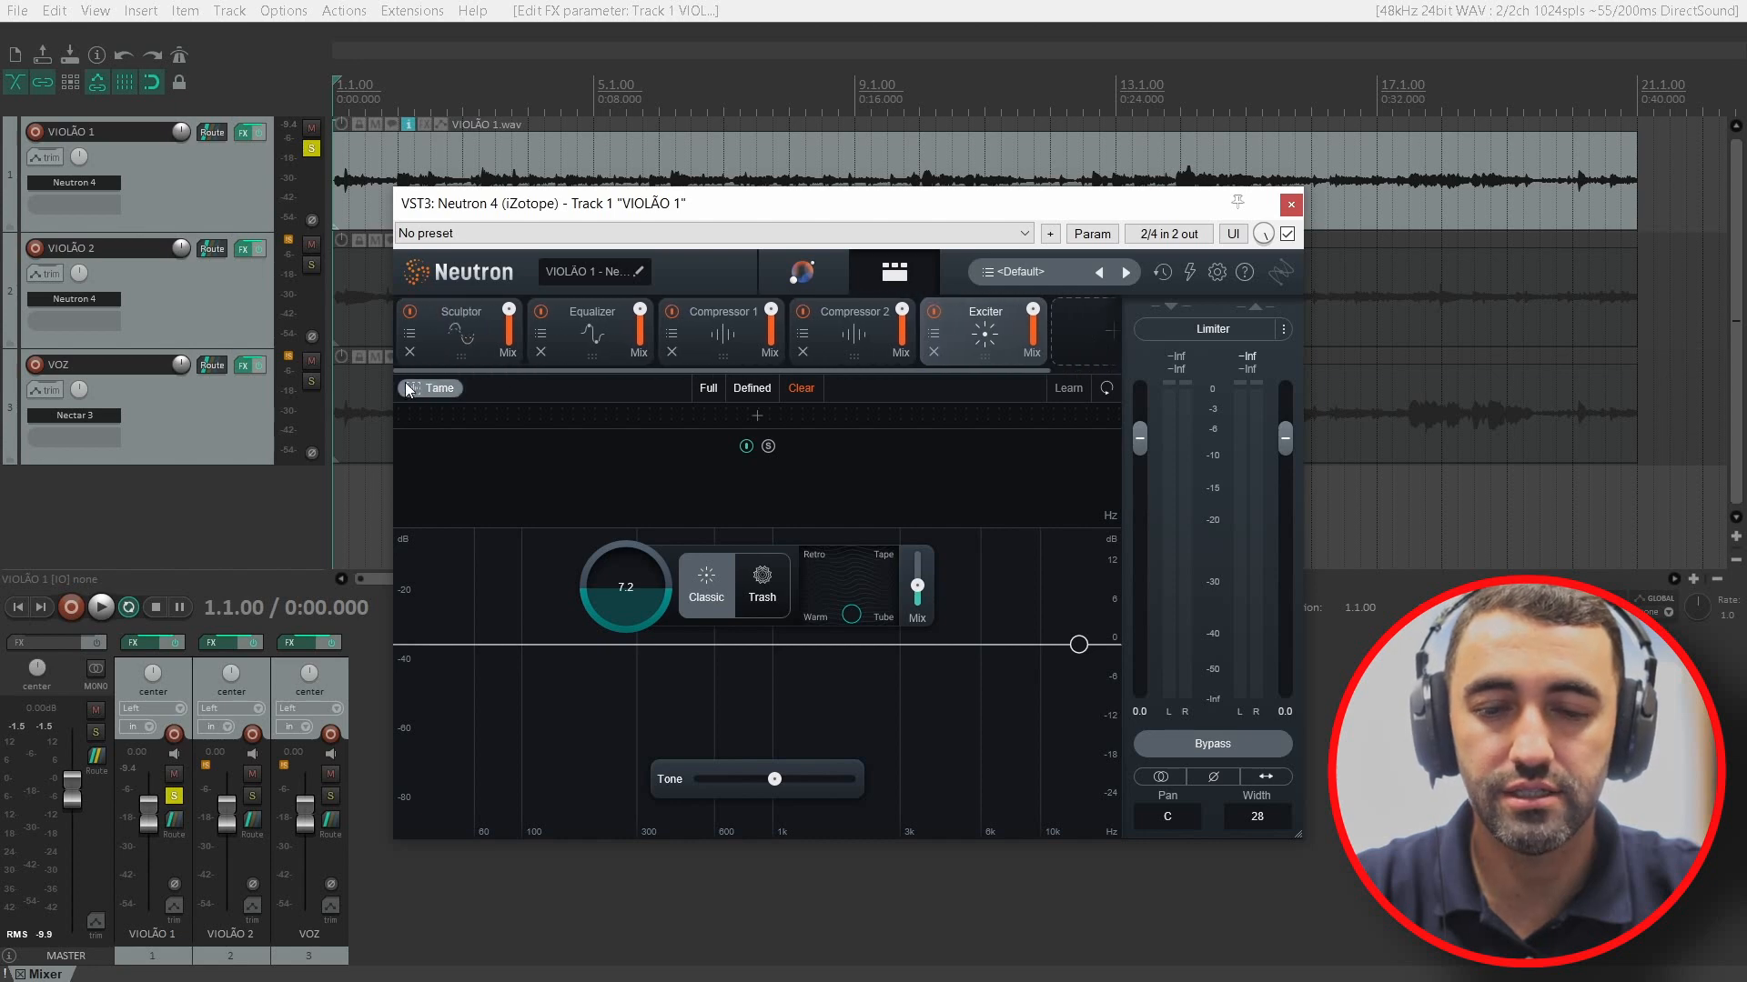
pyautogui.click(468, 325)
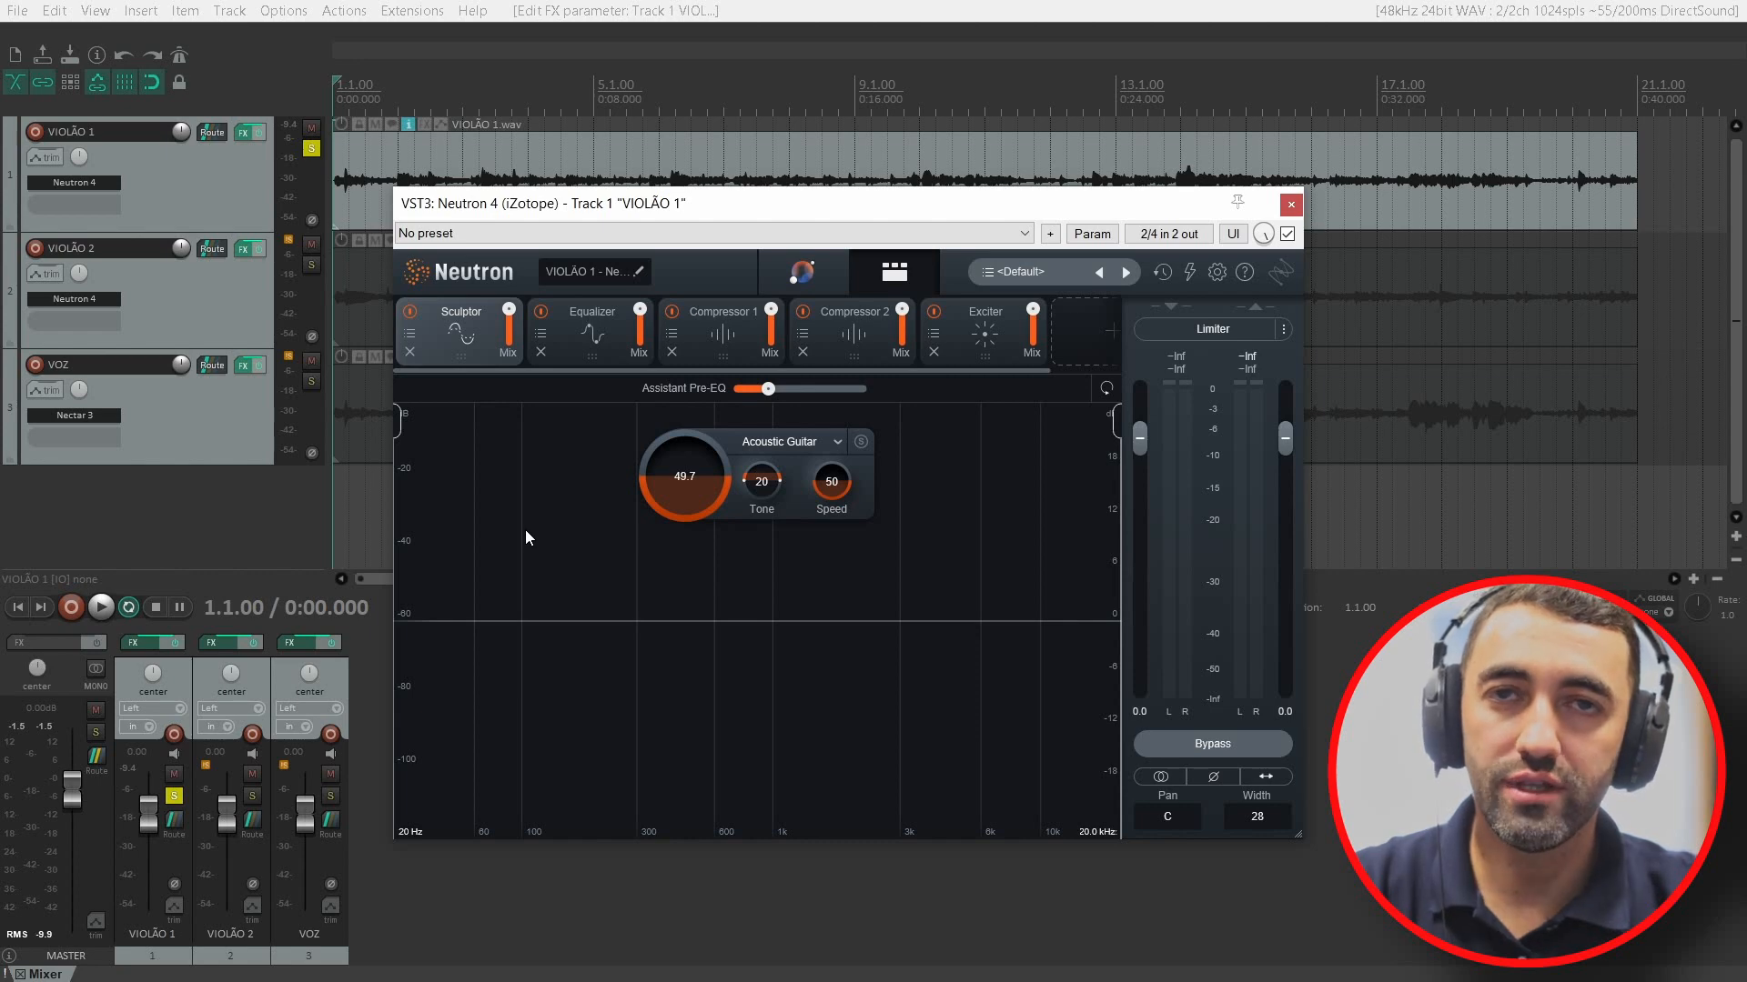
# Step: Reduce the Sculptor's amount to 43.7 and its Tone to 8 while VIOLÃO 1 plays, and stop playback
pyautogui.press('space')
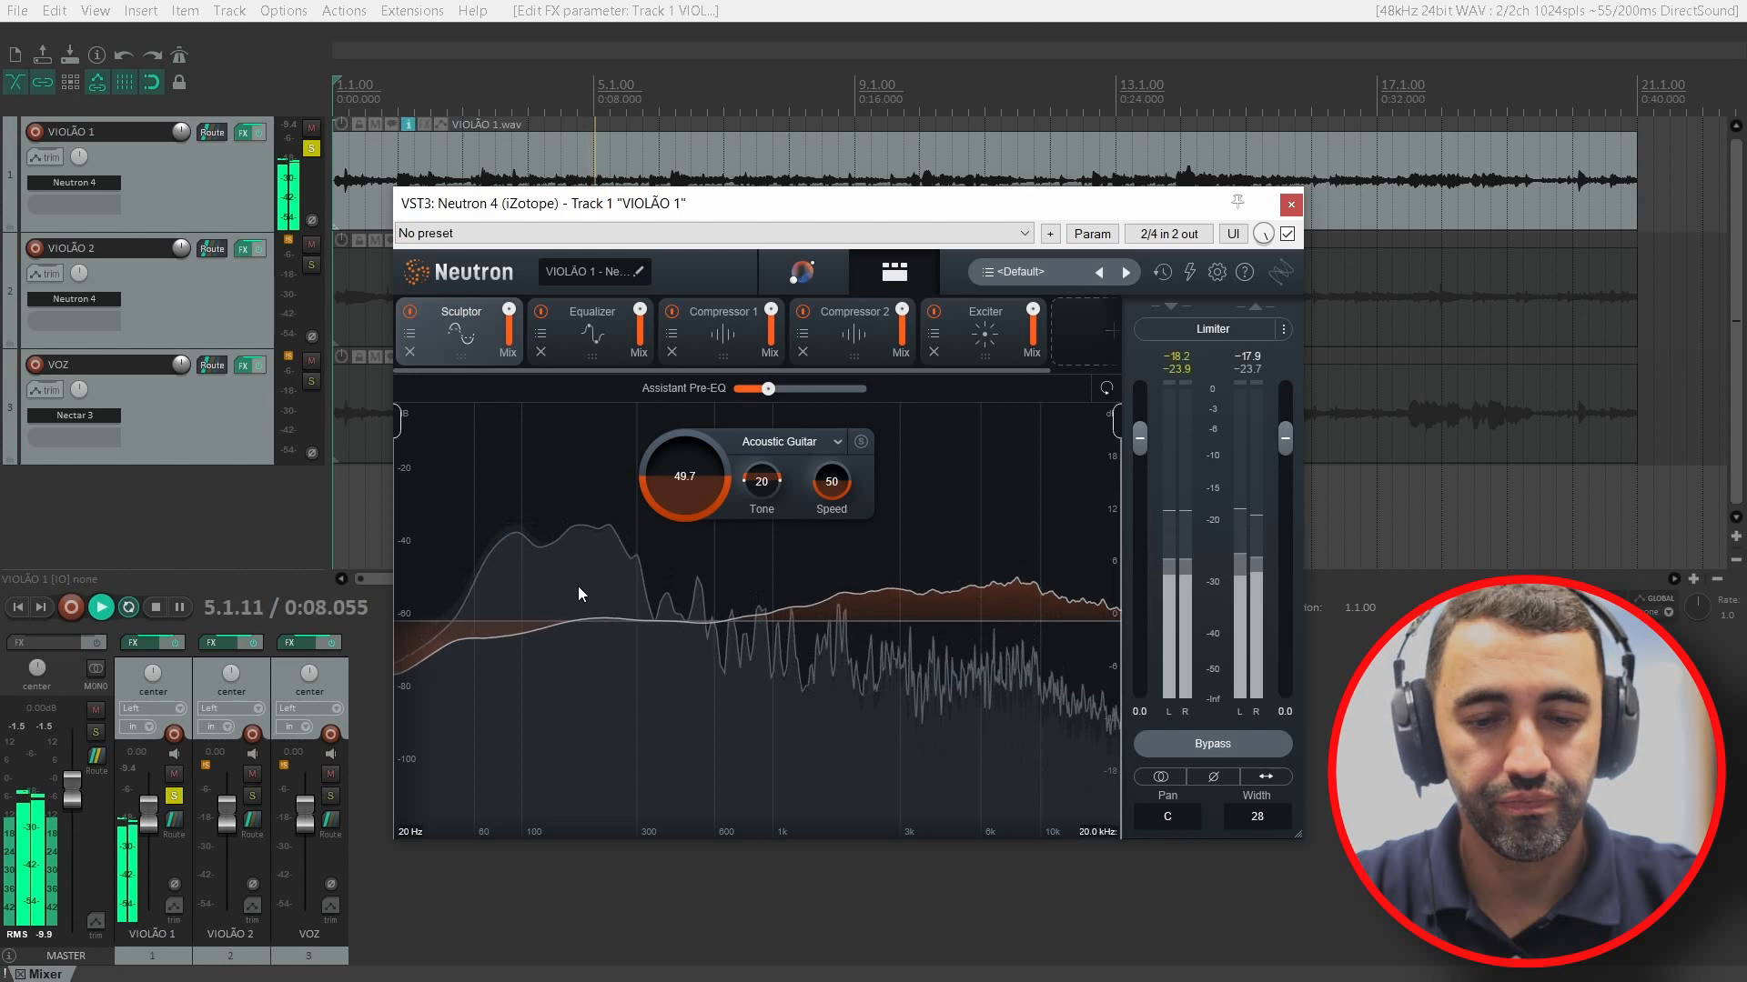
pyautogui.moveTo(693, 496); pyautogui.dragTo(796, 505)
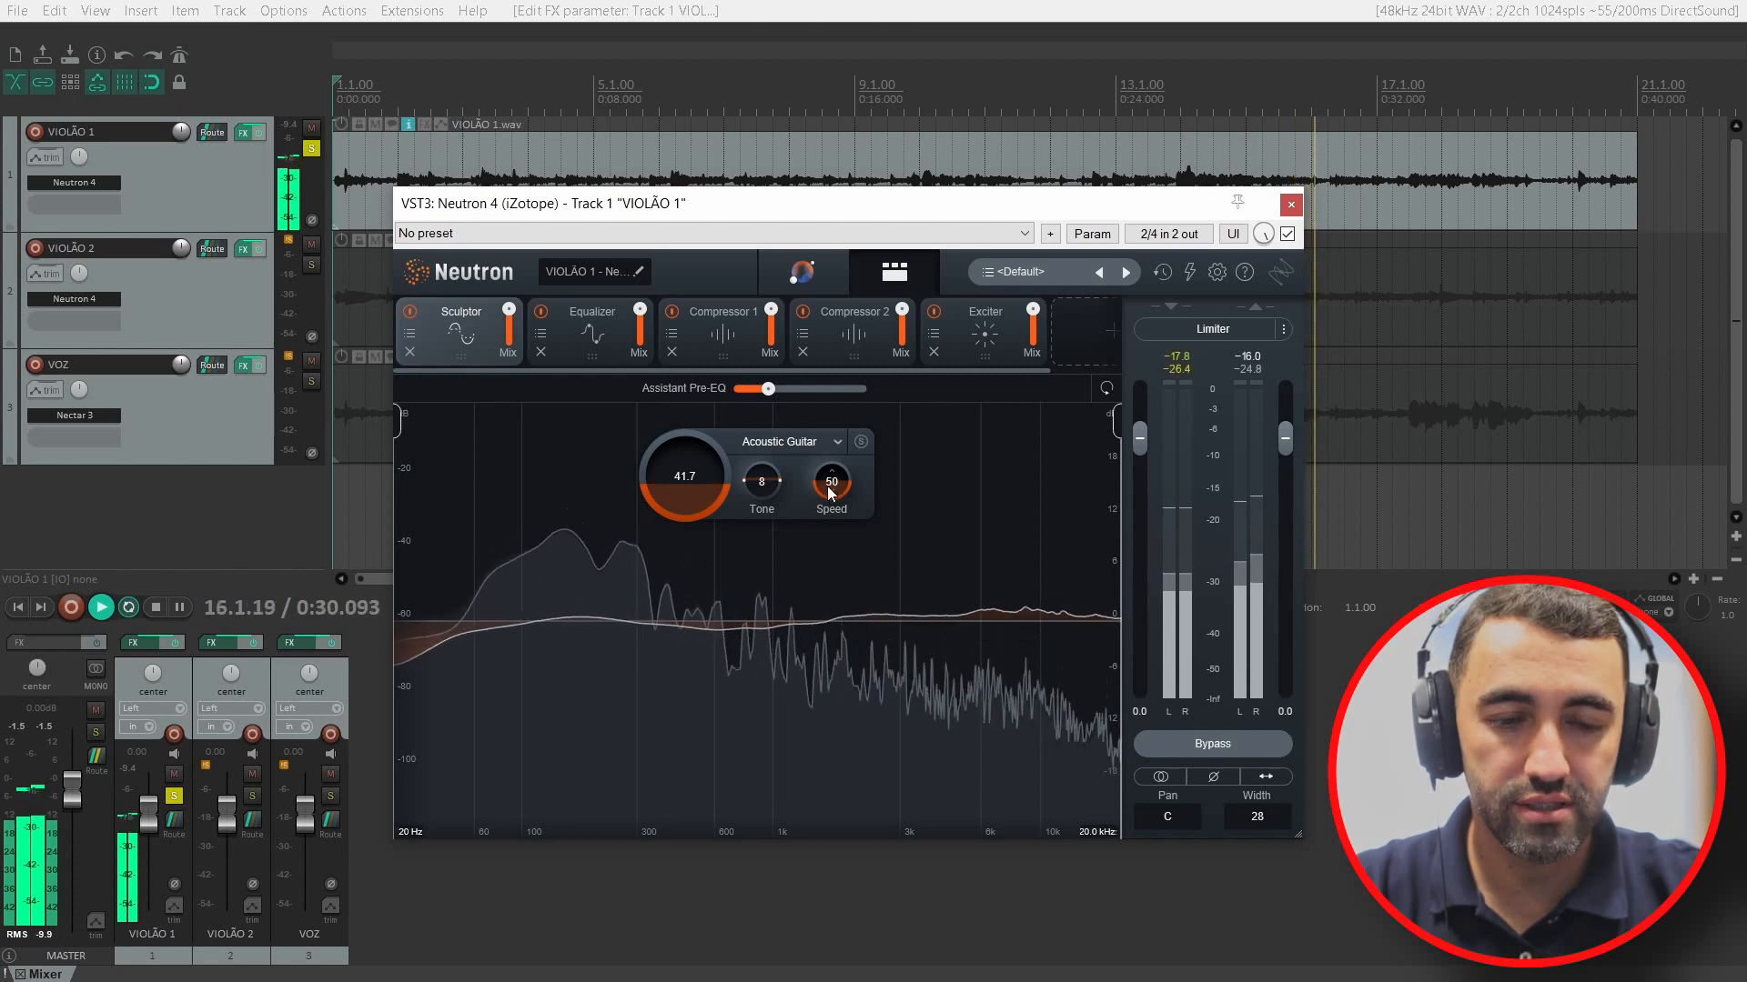
pyautogui.moveTo(686, 495); pyautogui.dragTo(689, 489)
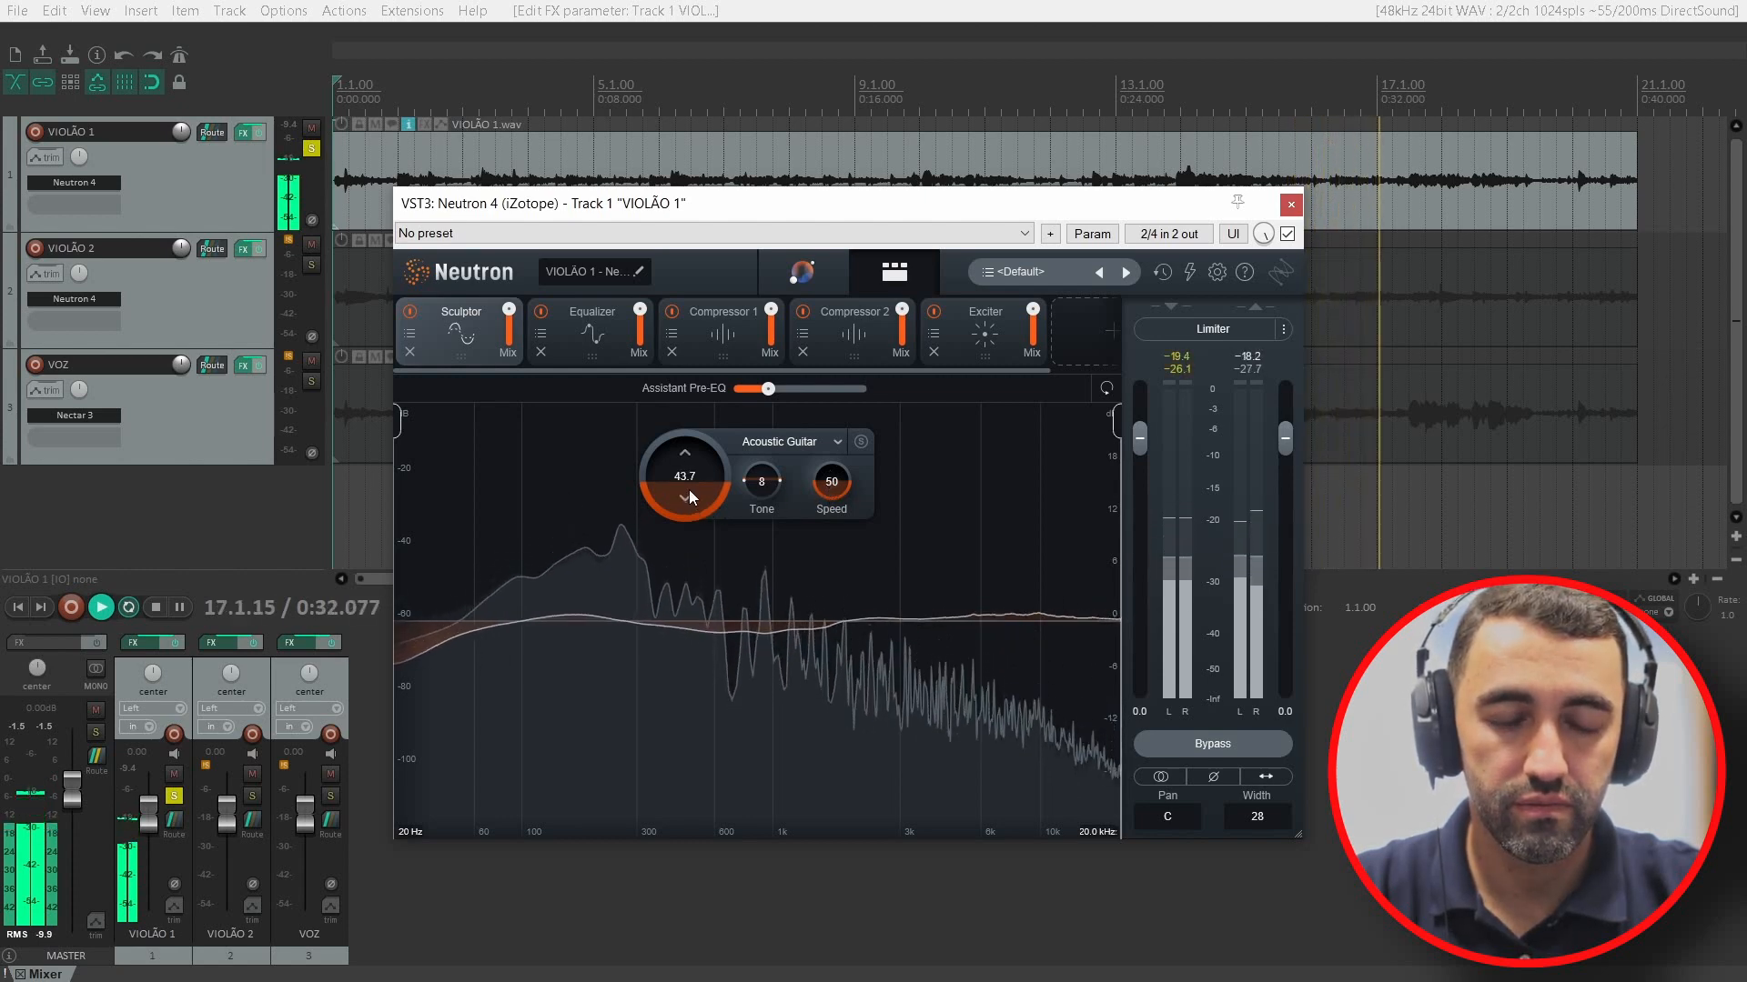
pyautogui.press('space')
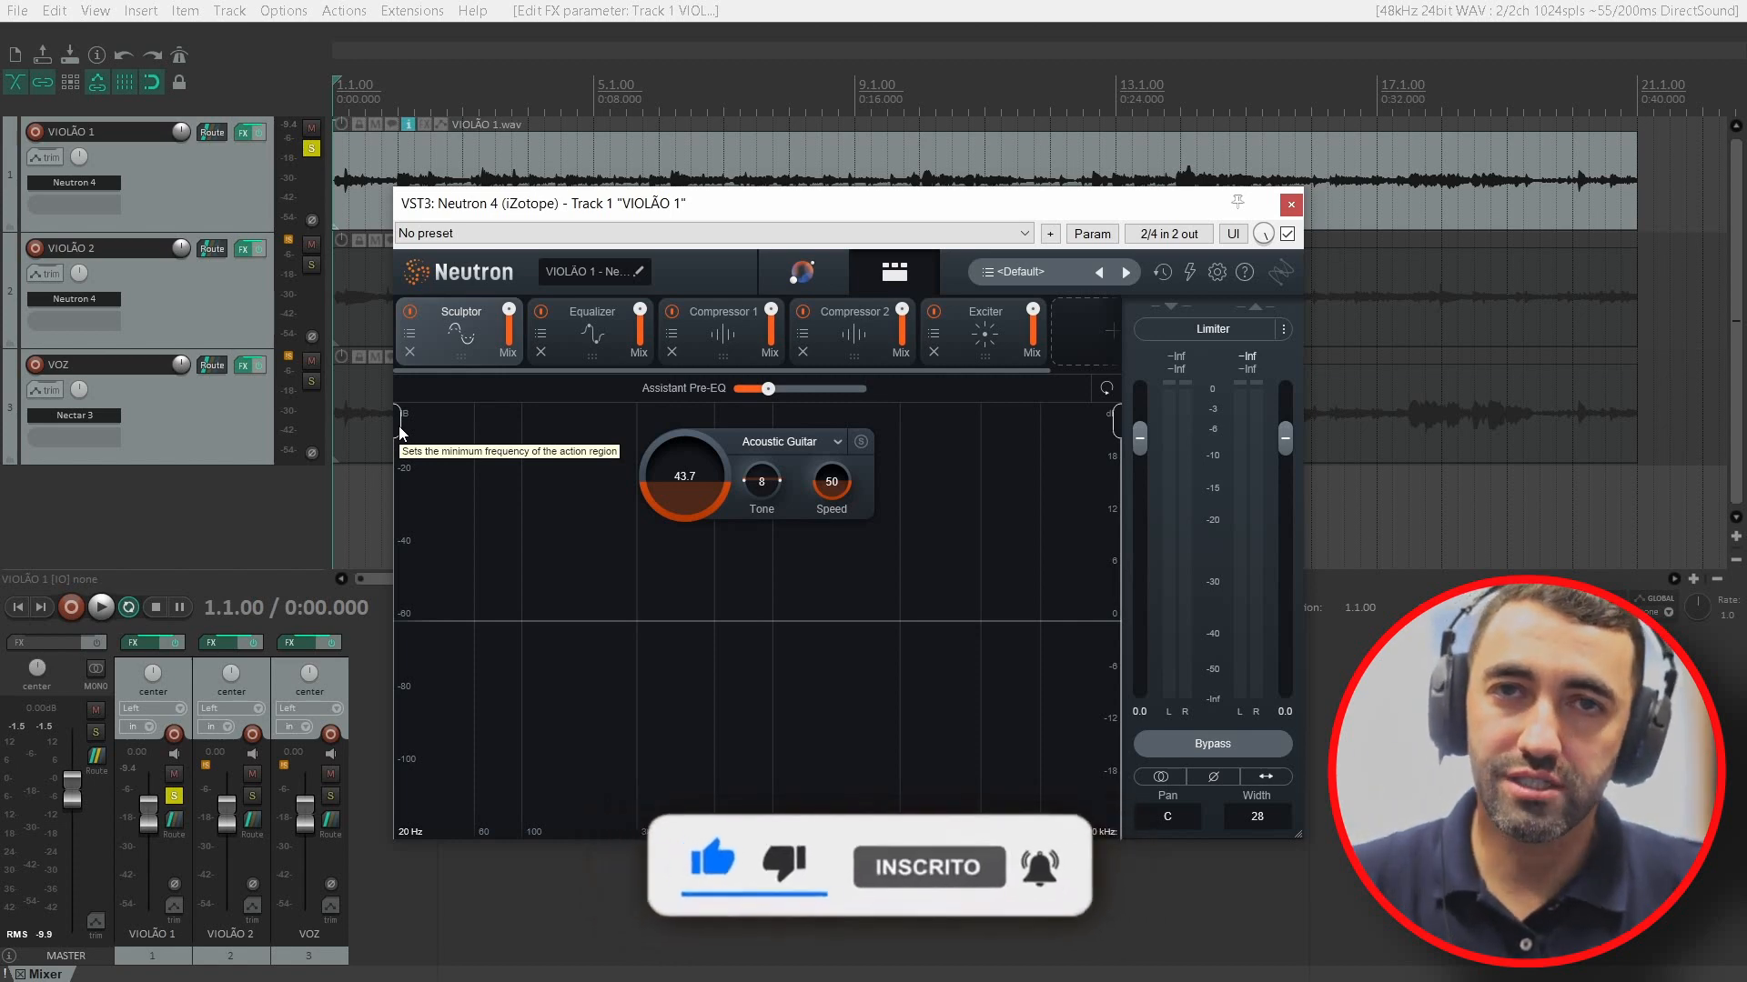
# Step: Try limiting the Sculptor's action region to 130 Hz–4.8 kHz and listen to VIOLÃO 1
pyautogui.moveTo(401, 434); pyautogui.dragTo(554, 490)
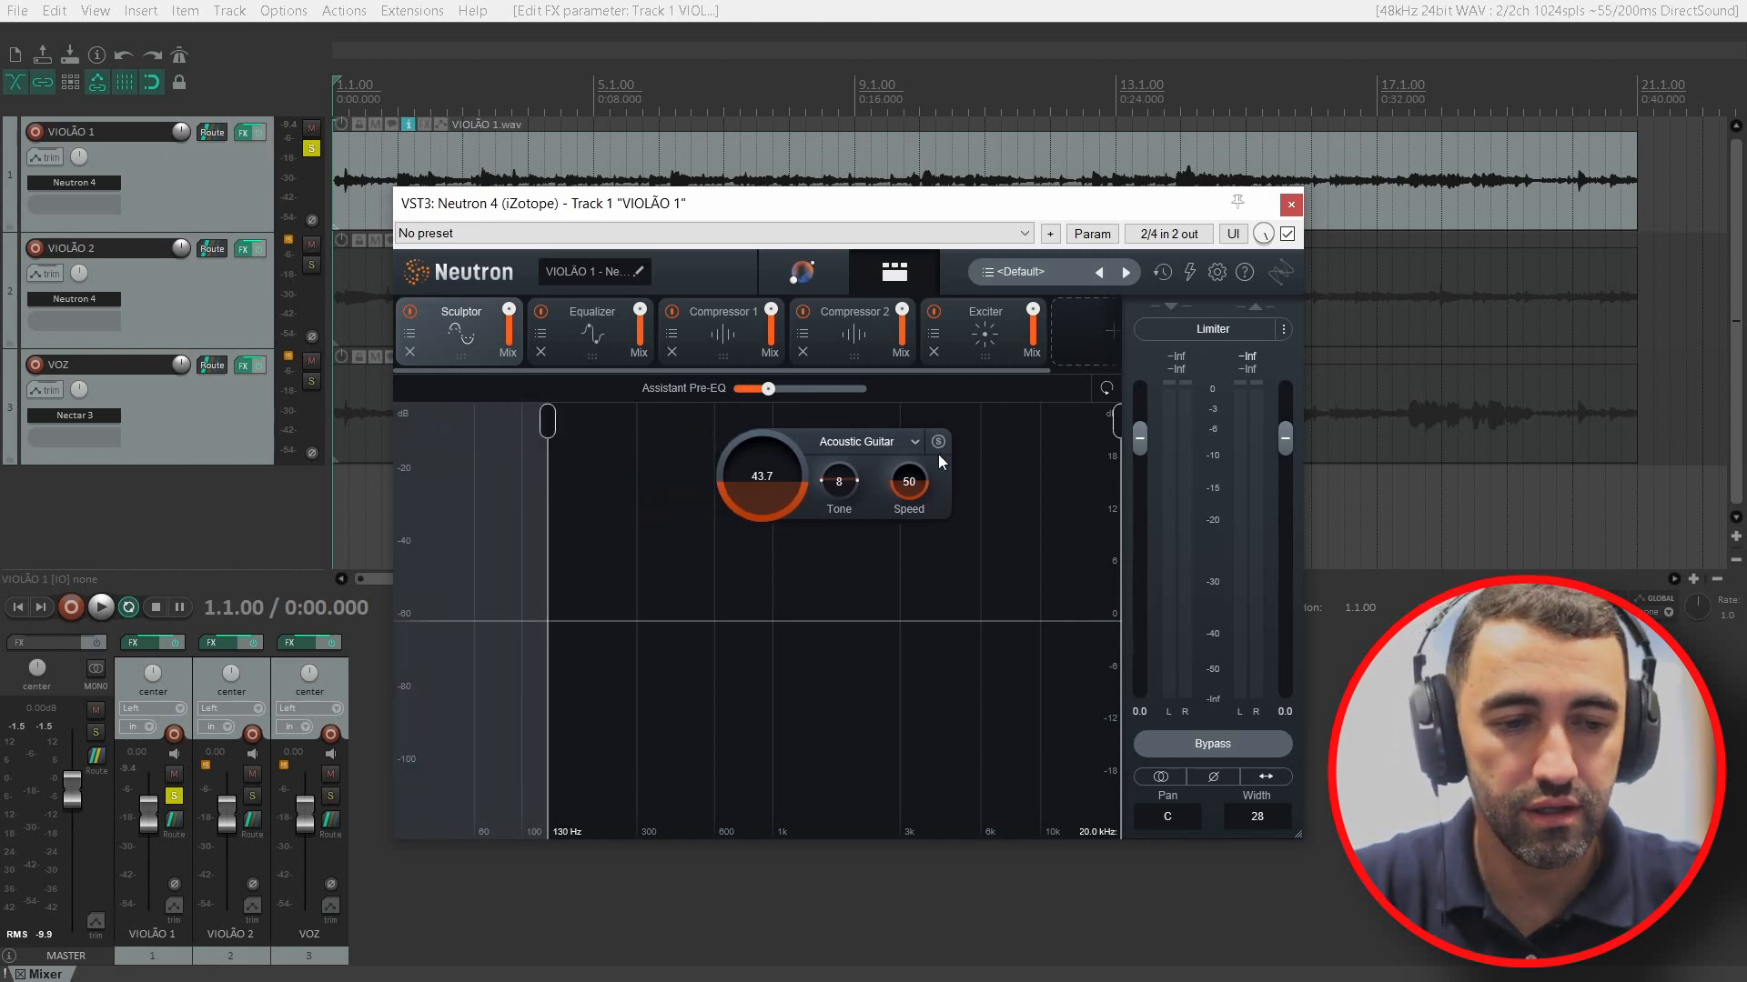
pyautogui.moveTo(1122, 422); pyautogui.dragTo(957, 419)
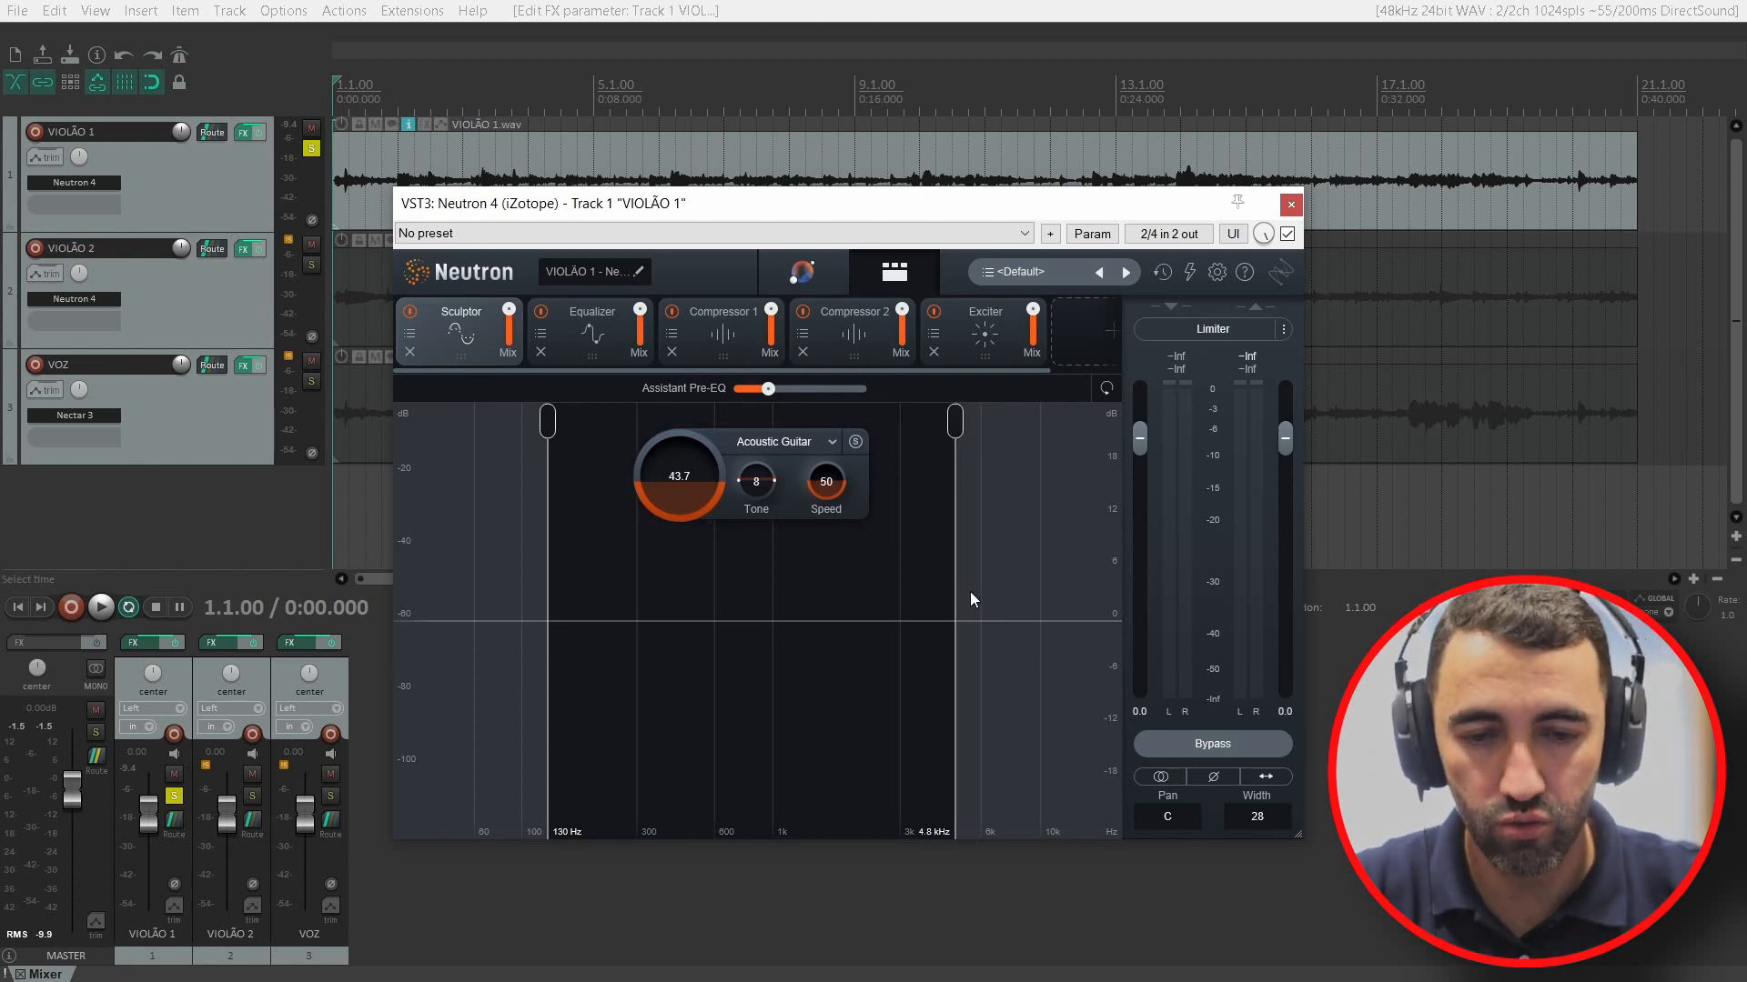
pyautogui.press('space')
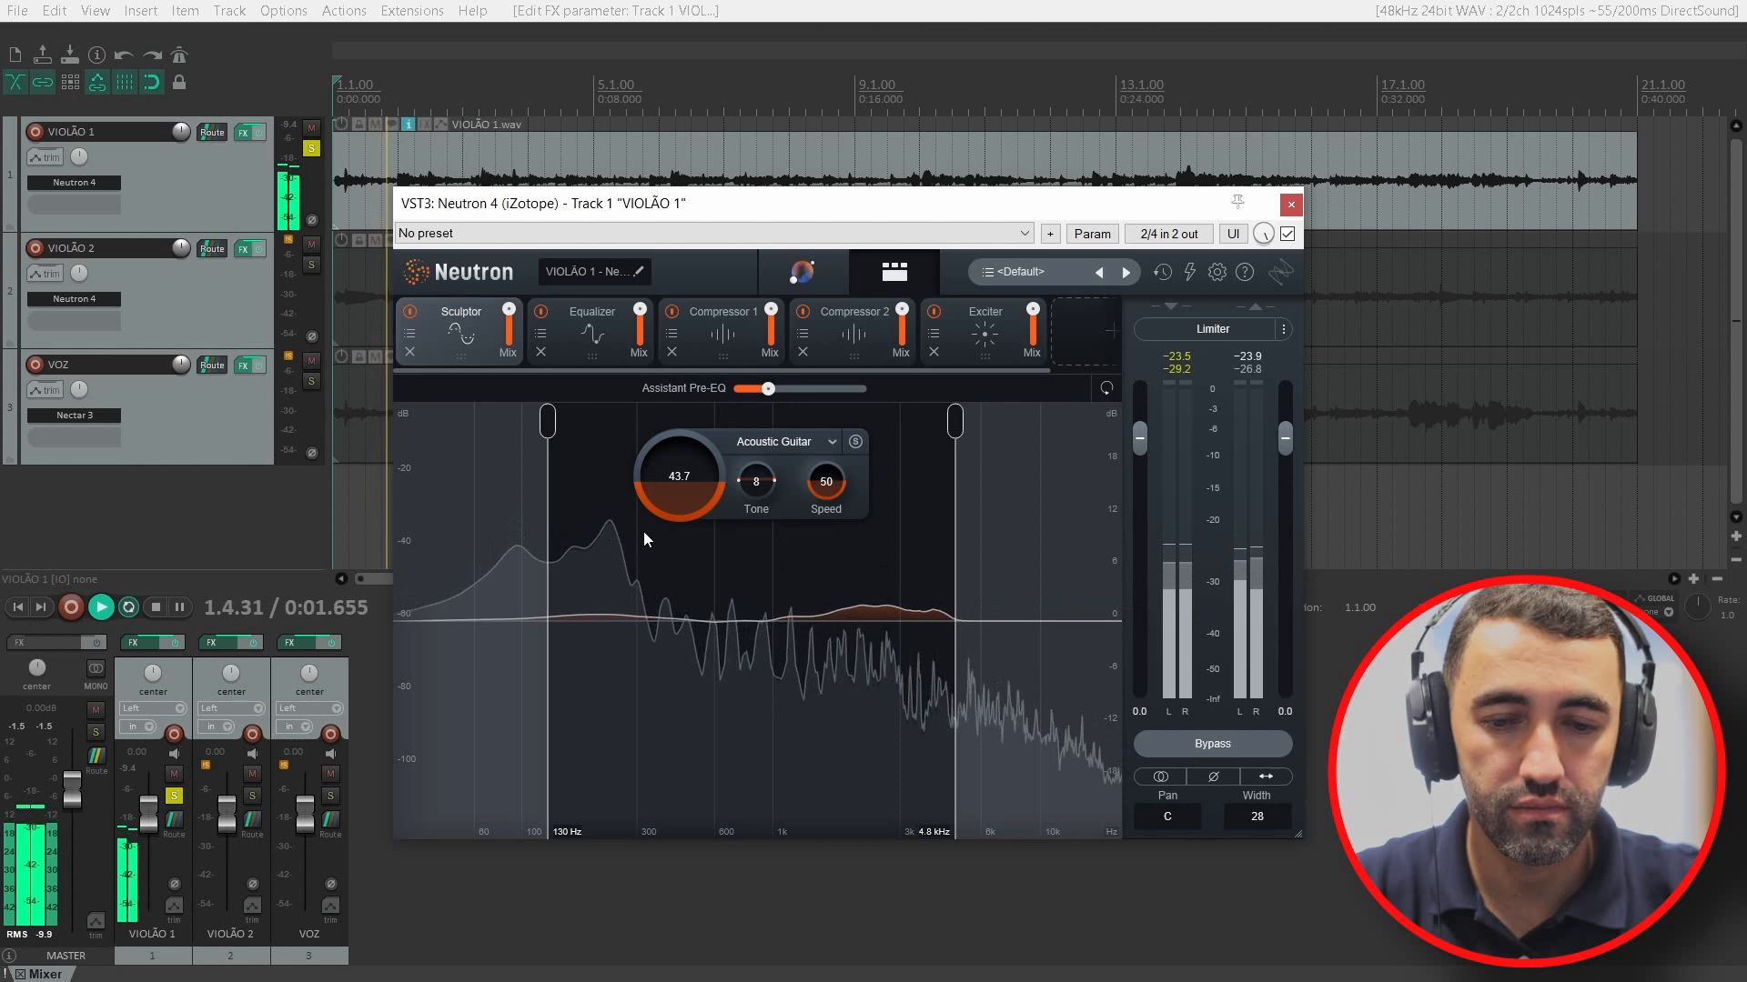
# Step: Widen the Sculptor's action region up to 19.9 kHz and set its lower limit to 71 Hz during playback
pyautogui.moveTo(546, 425); pyautogui.dragTo(390, 489)
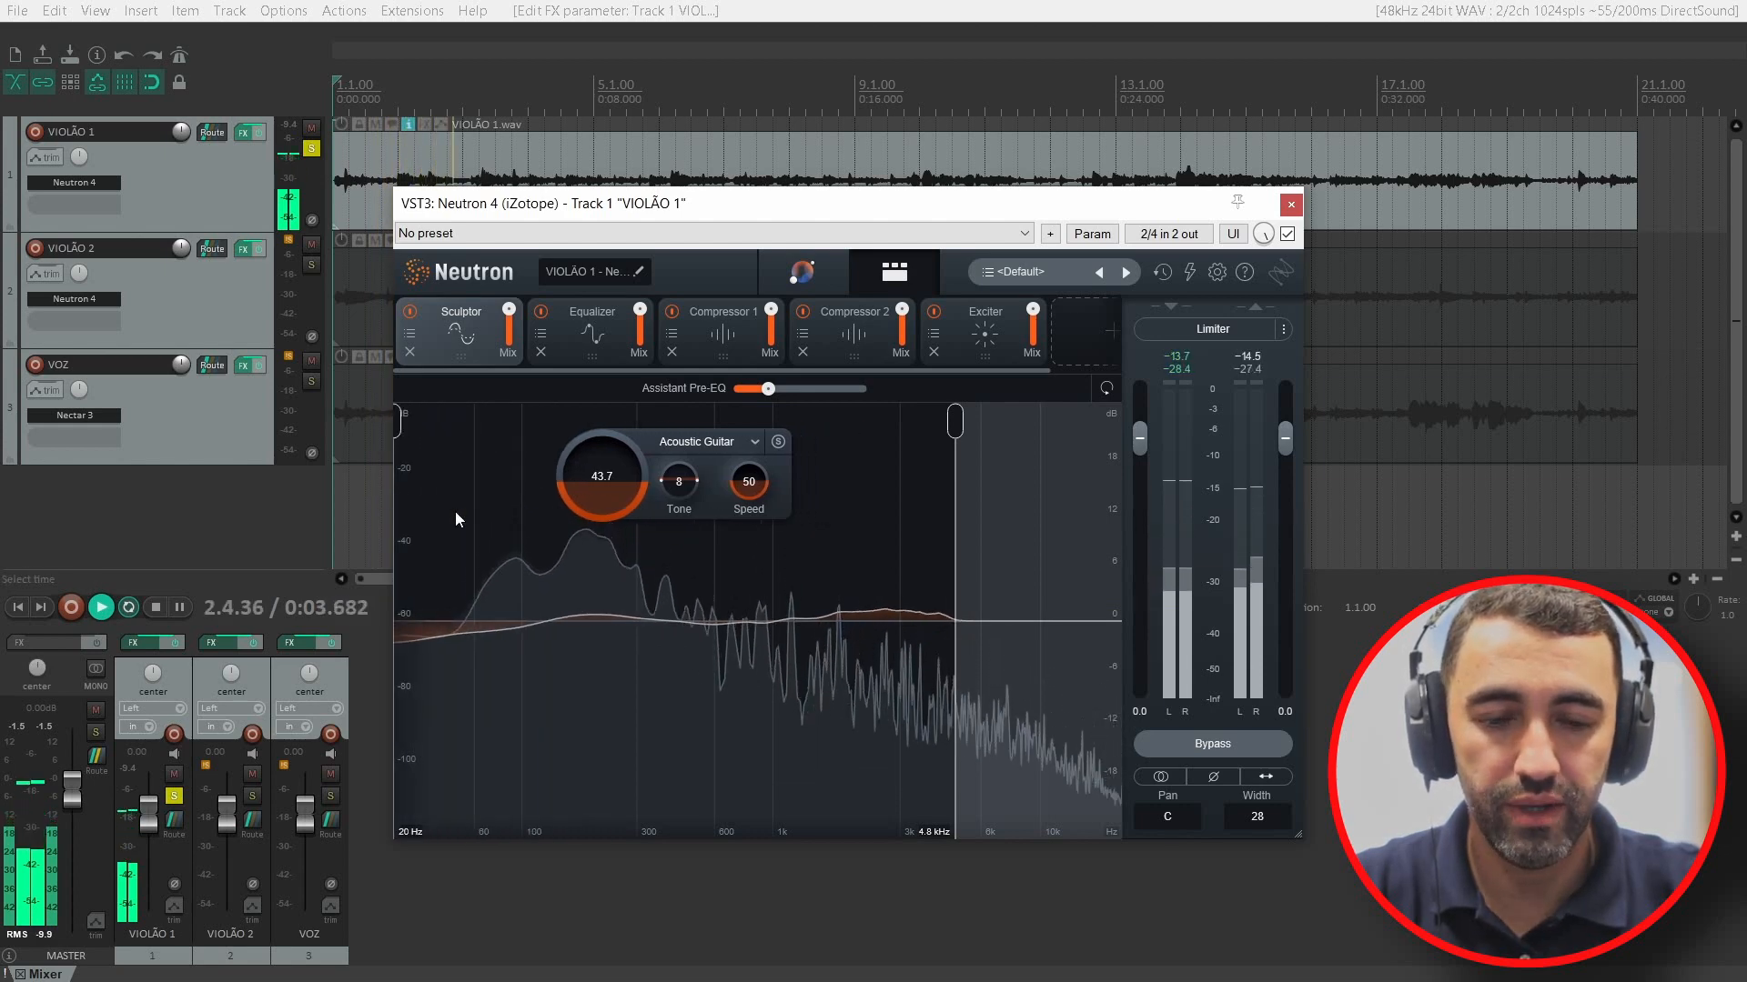
pyautogui.moveTo(952, 422); pyautogui.dragTo(1144, 522)
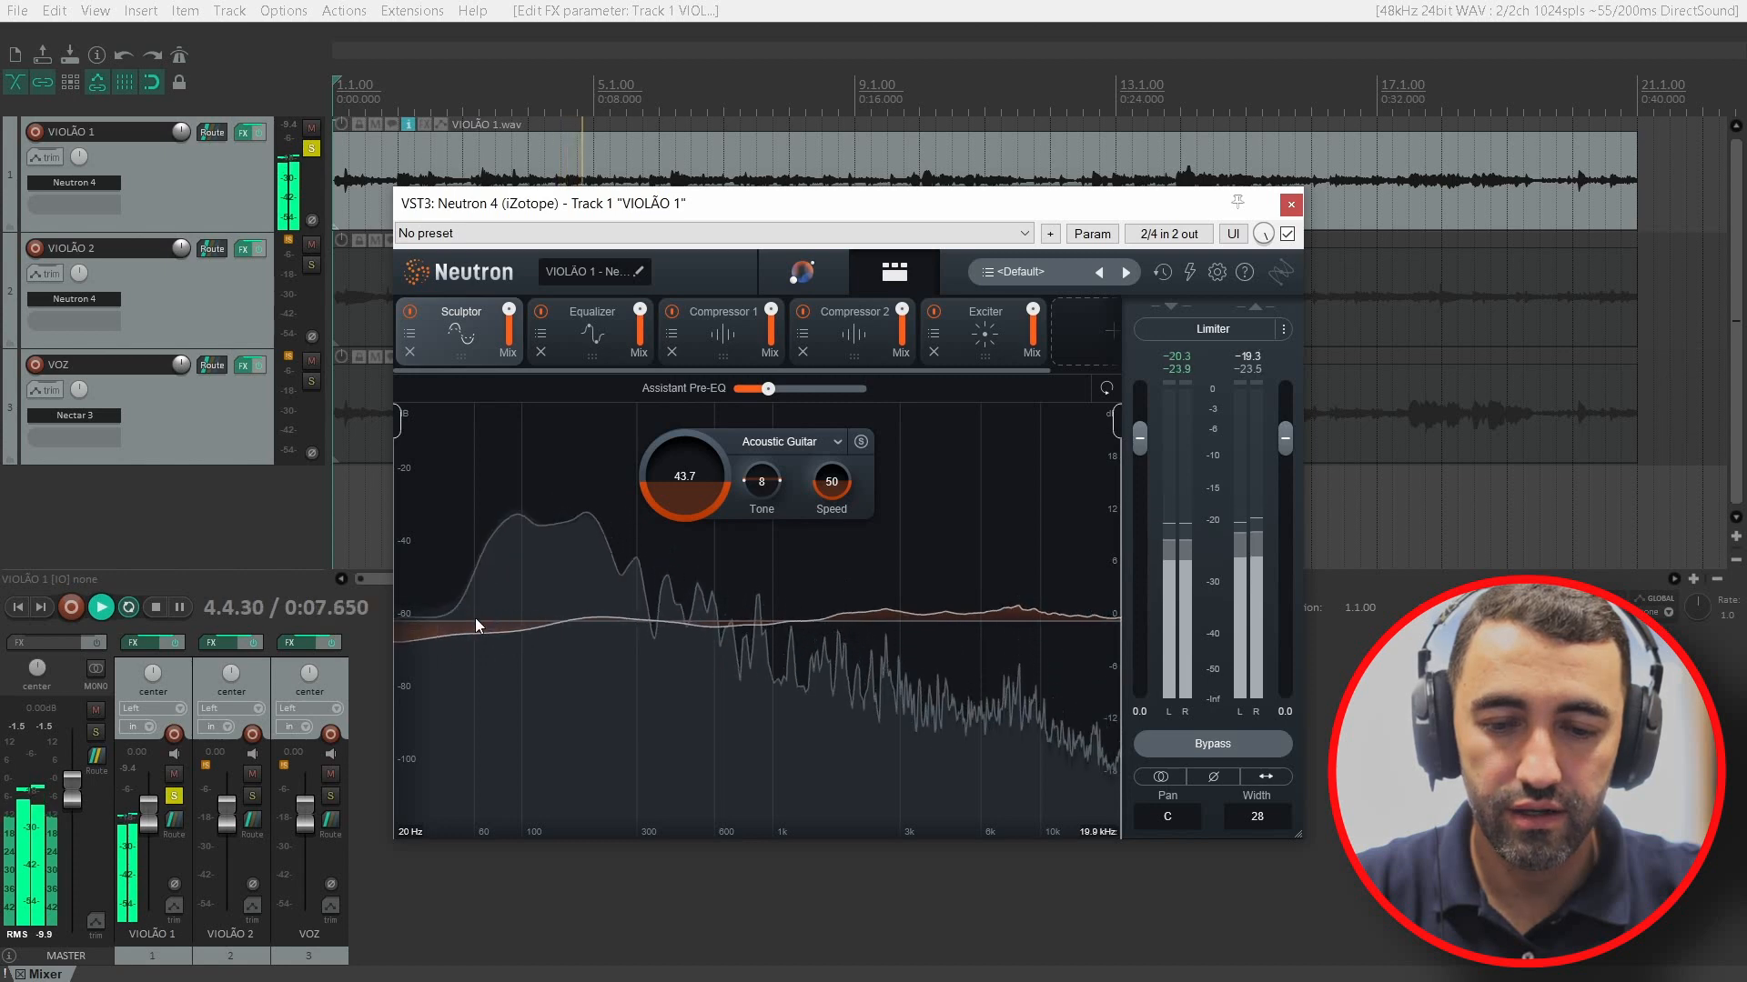
pyautogui.moveTo(398, 424); pyautogui.dragTo(494, 487)
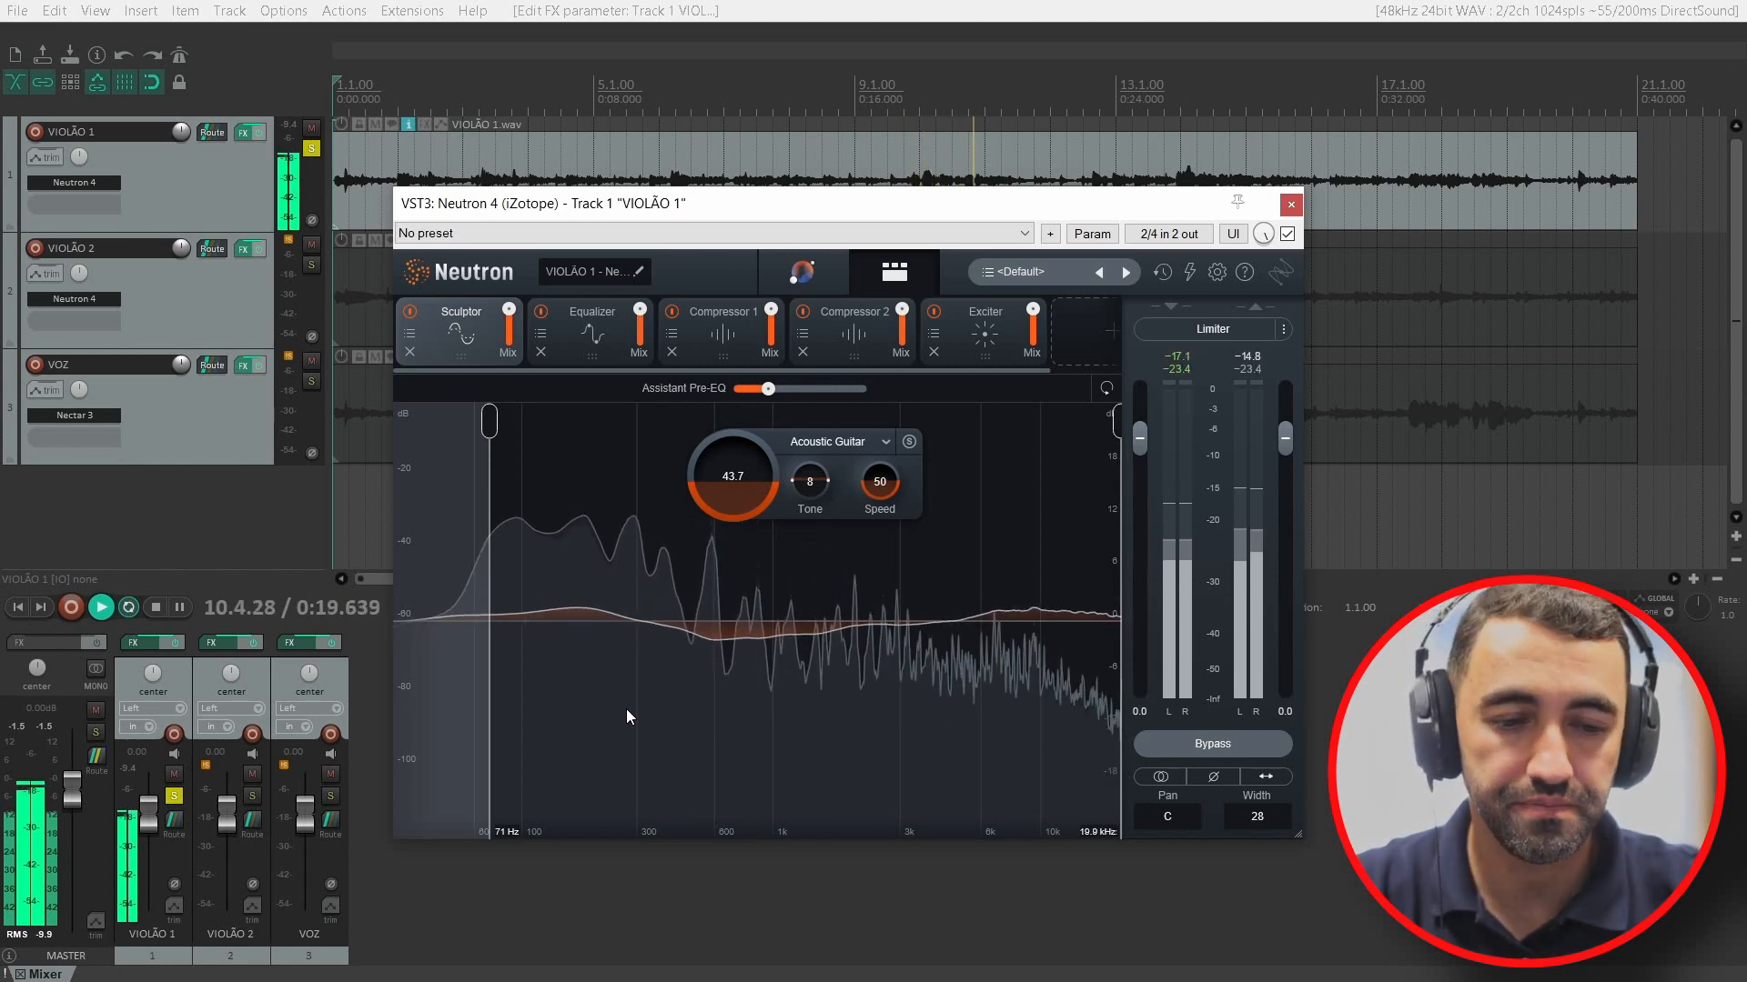
# Step: Examine the assistant's Equalizer bands 1, 3, 7, 9 and 11, checking each filter's type, frequency and gain during playback
pyautogui.click(593, 327)
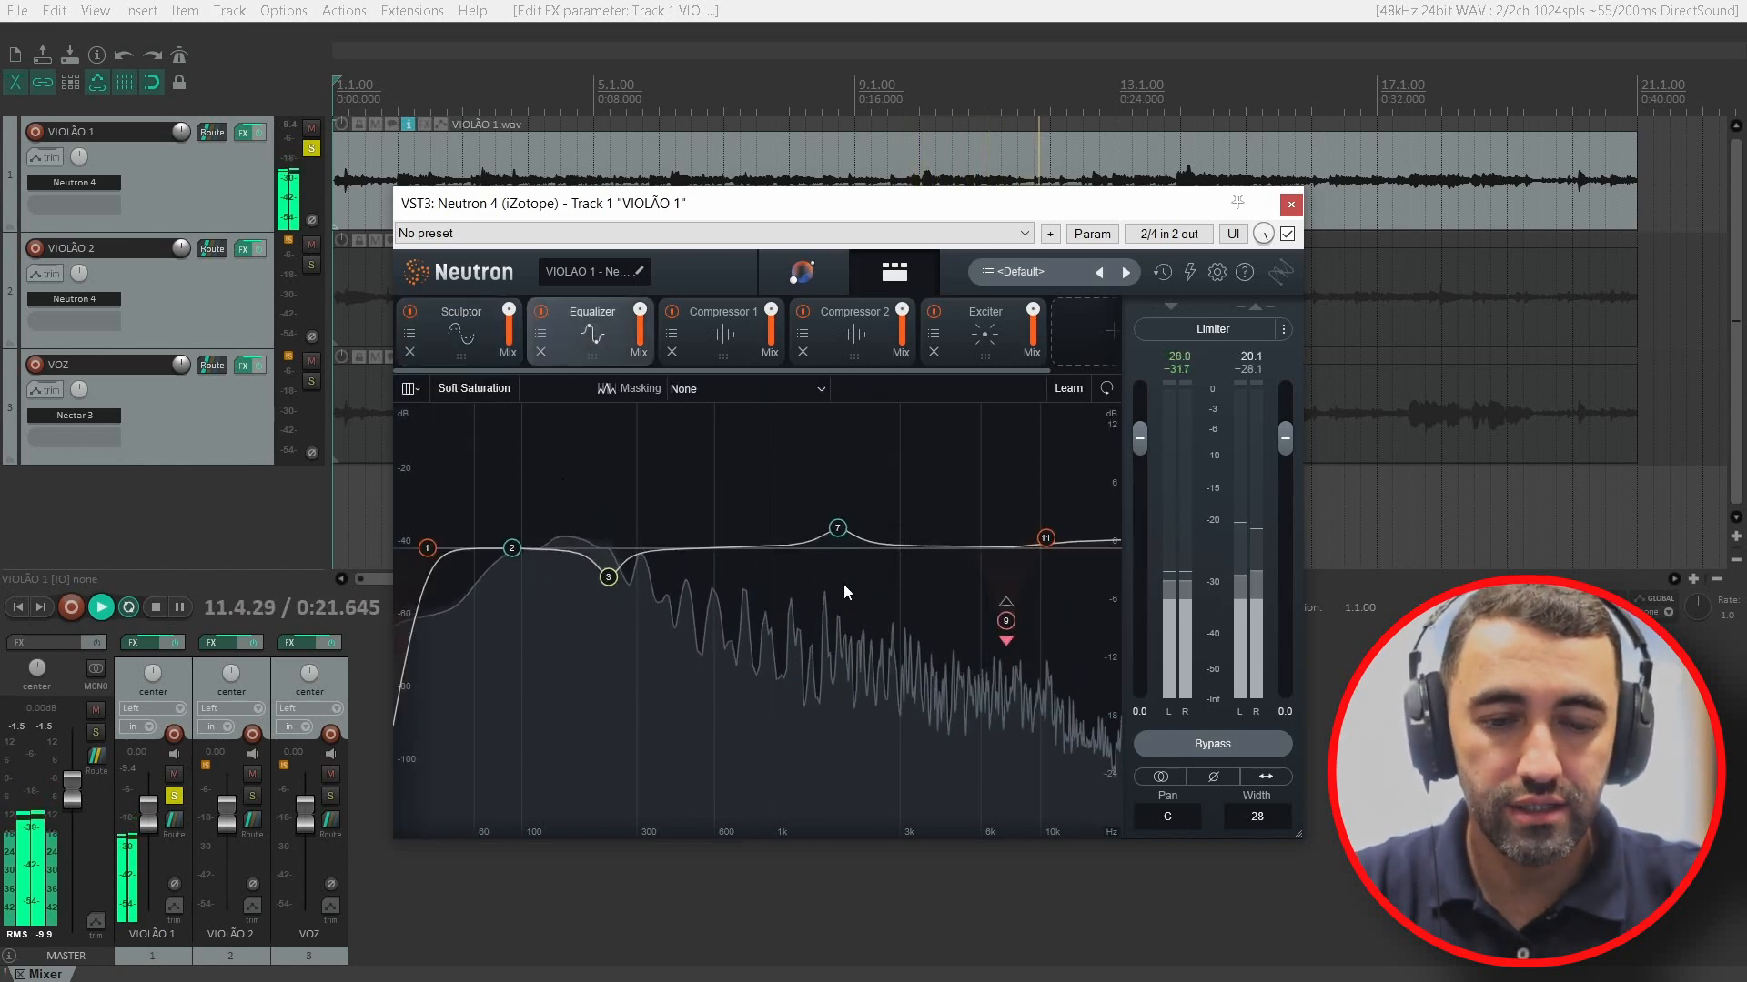
pyautogui.click(426, 548)
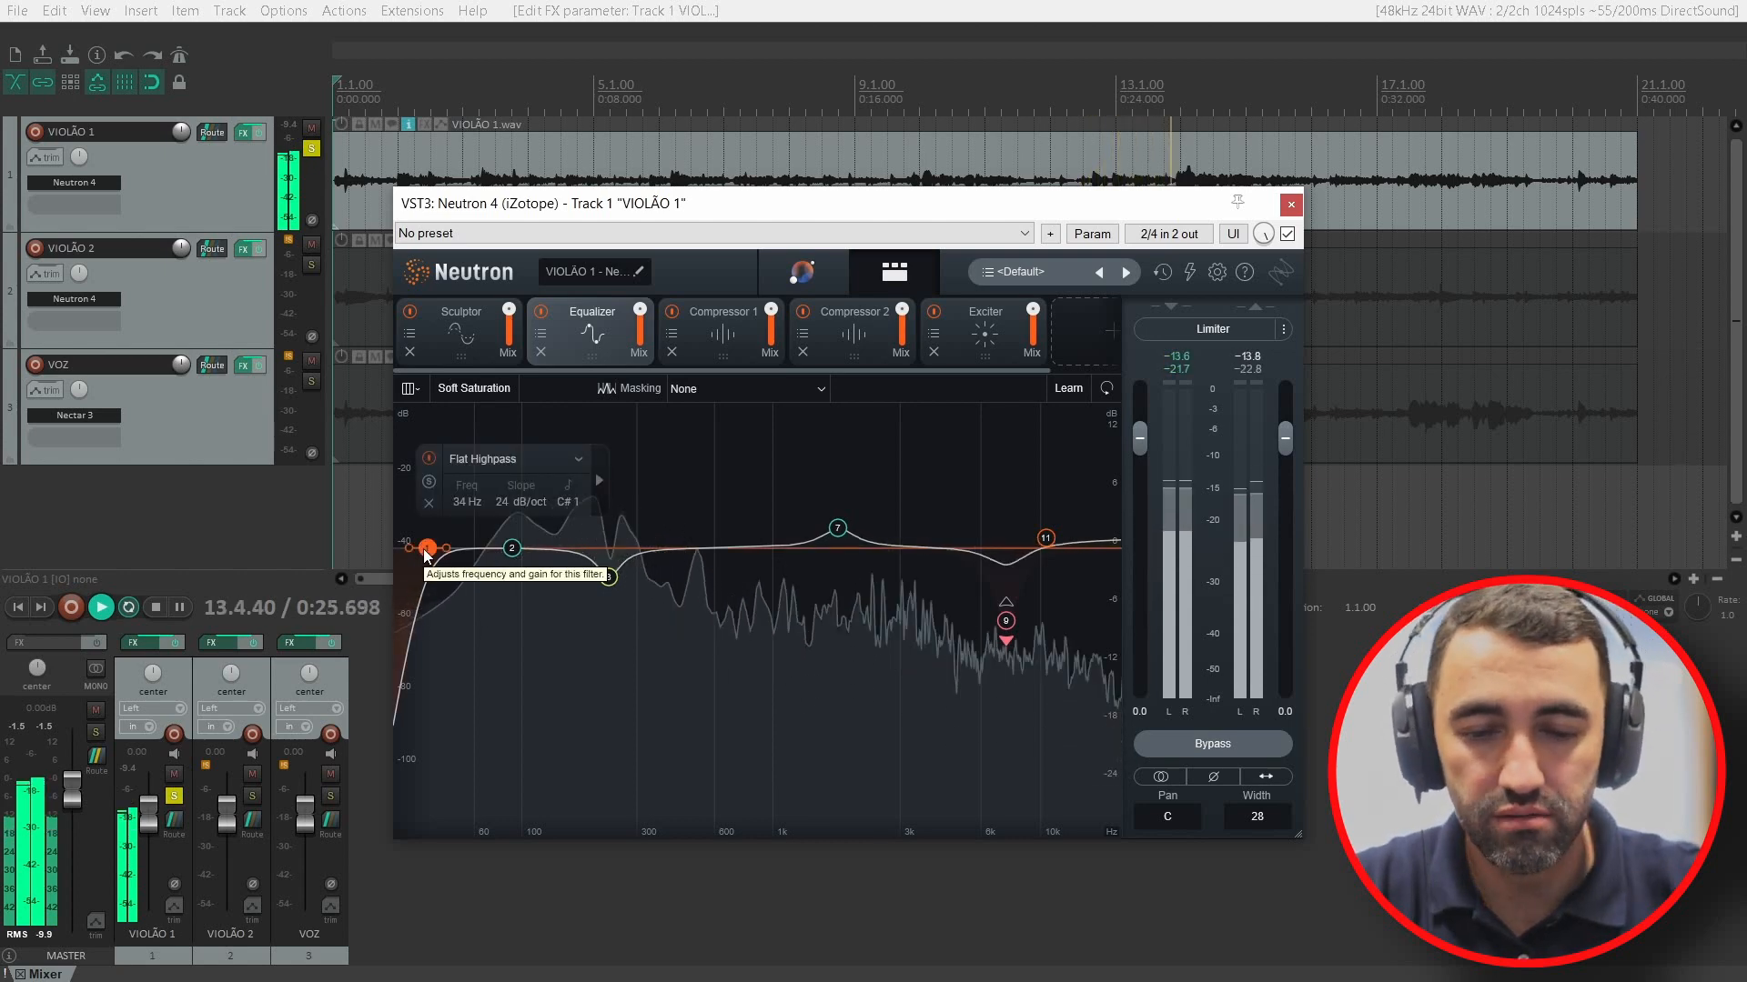
pyautogui.click(609, 578)
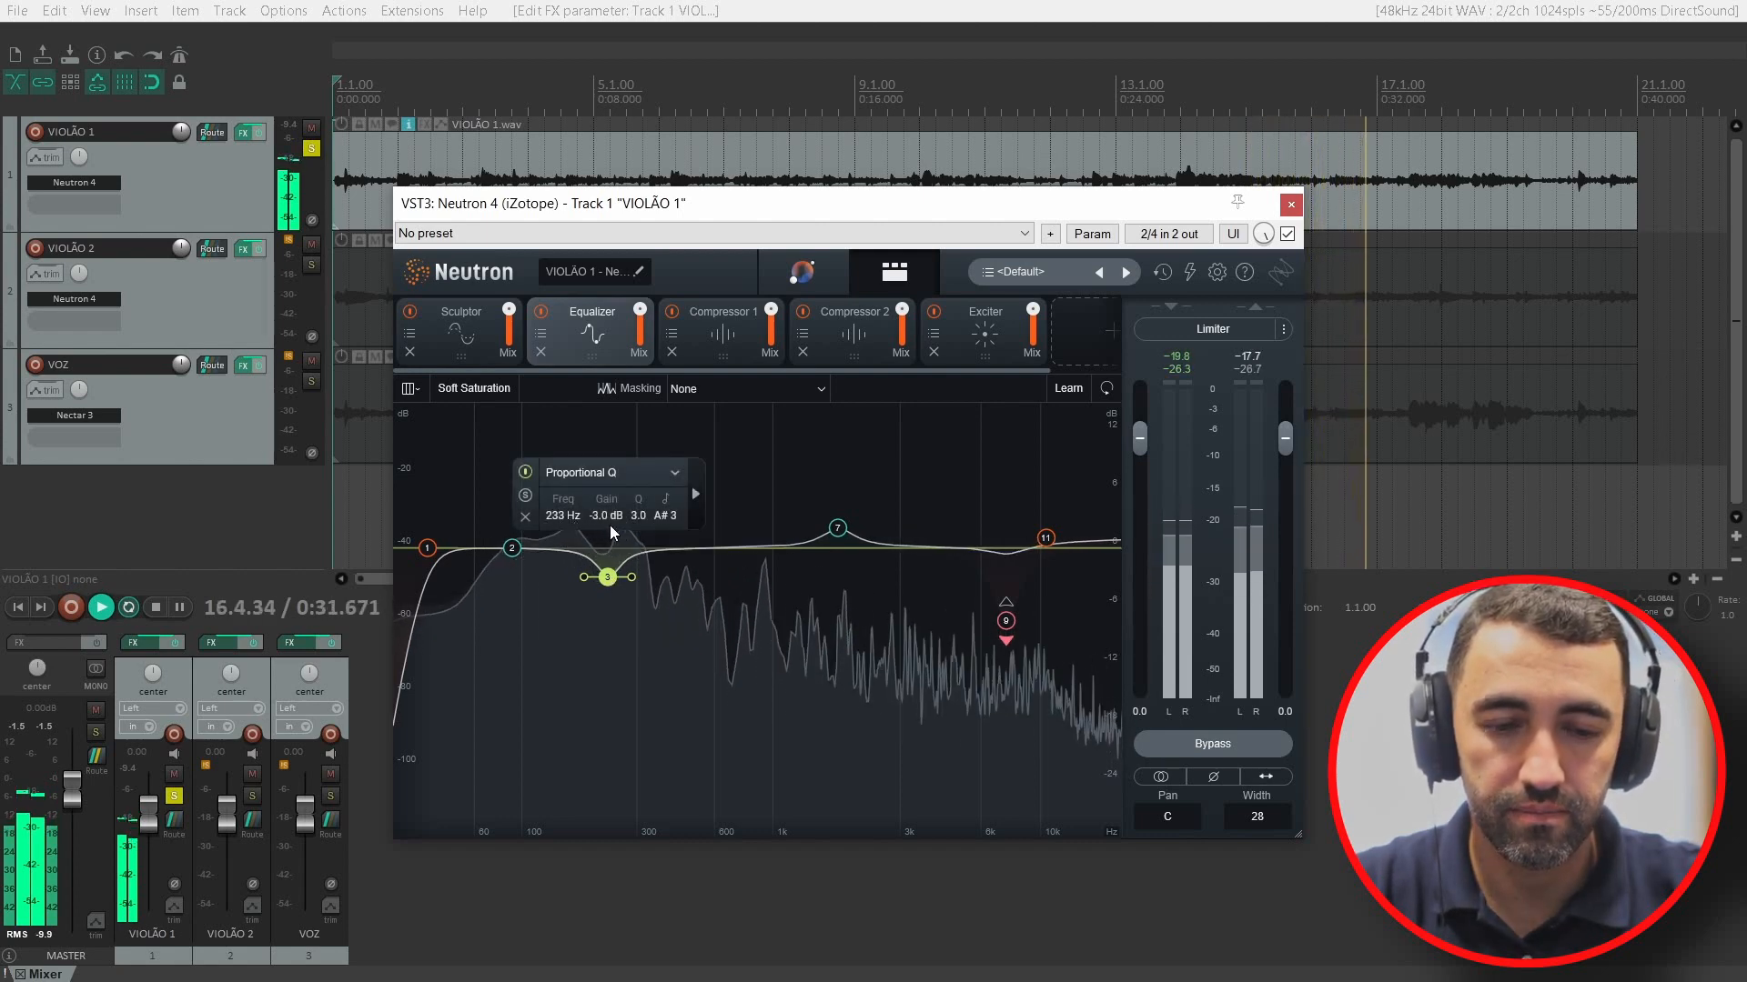
pyautogui.click(839, 530)
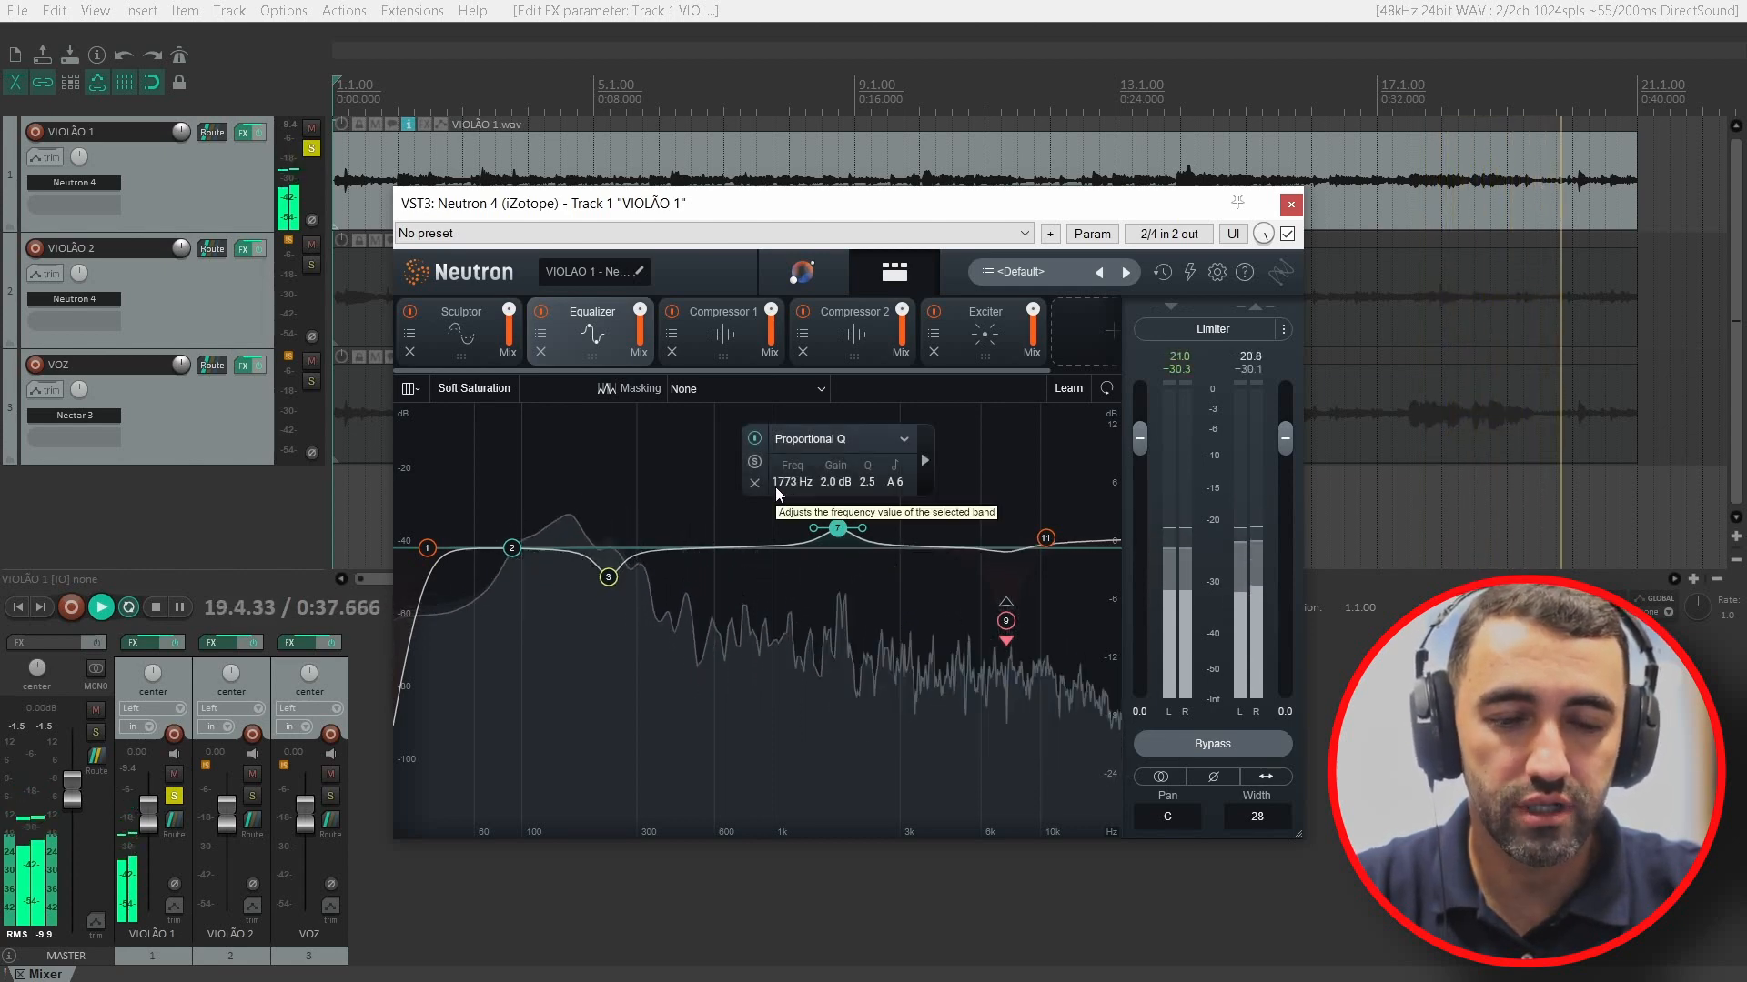
pyautogui.click(1006, 617)
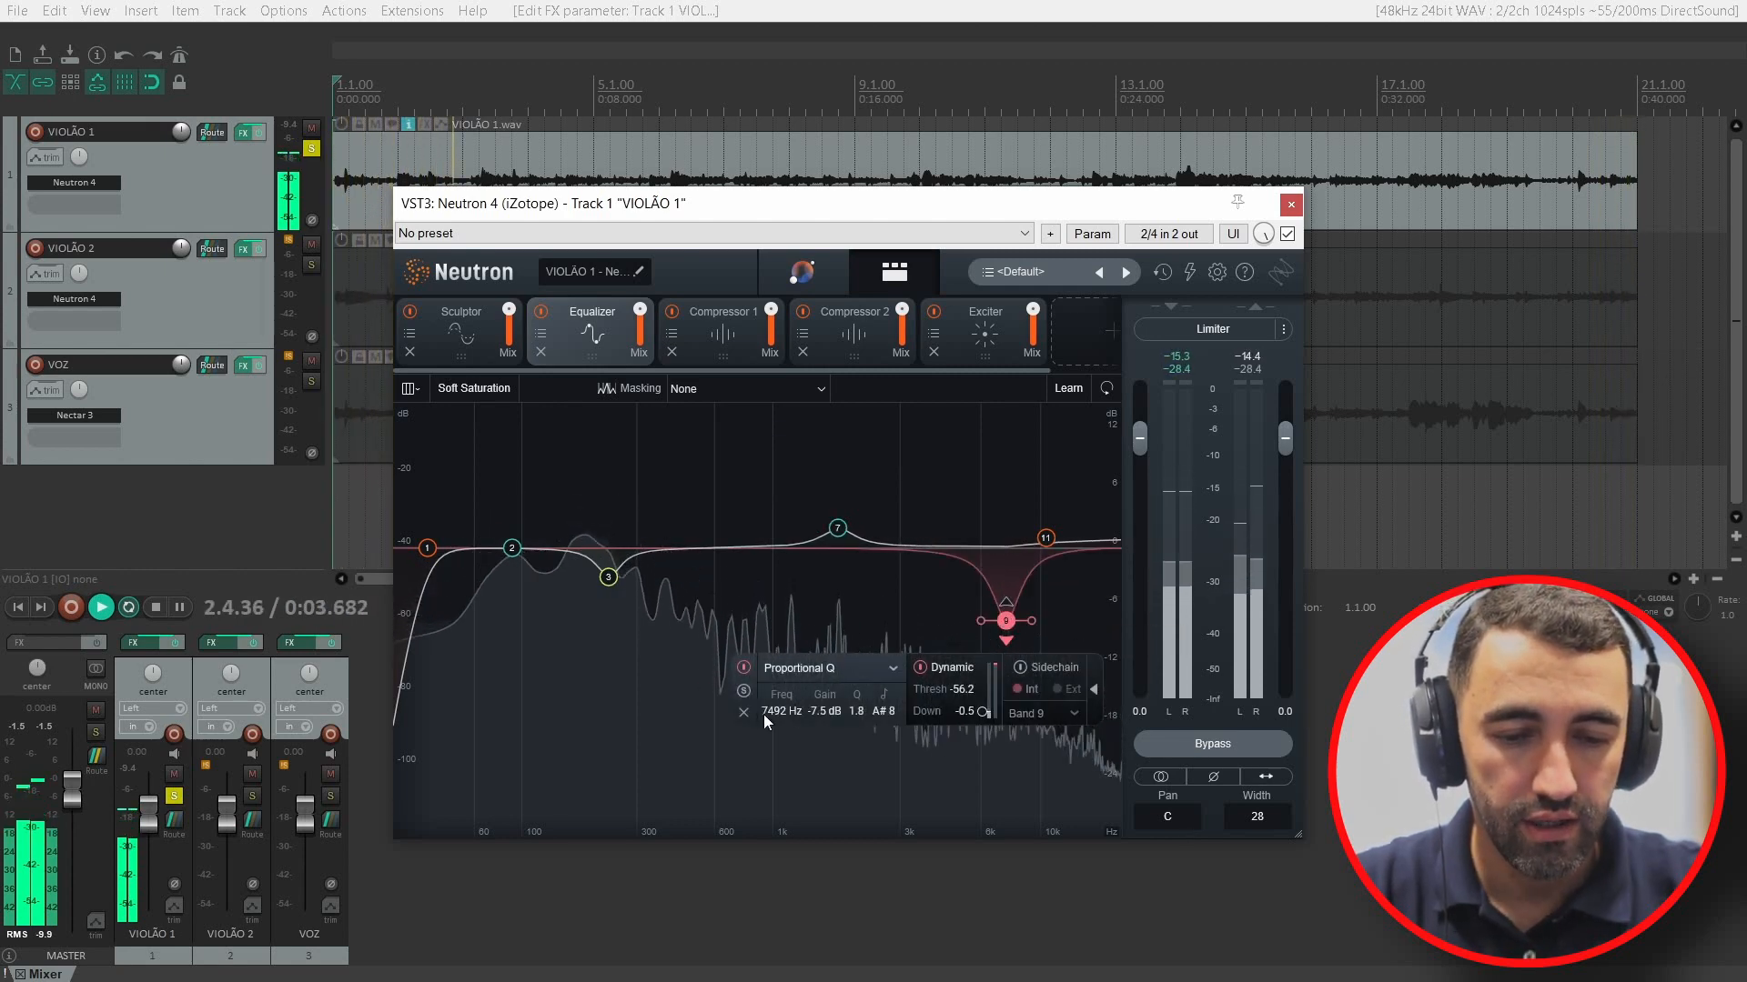
pyautogui.click(1046, 540)
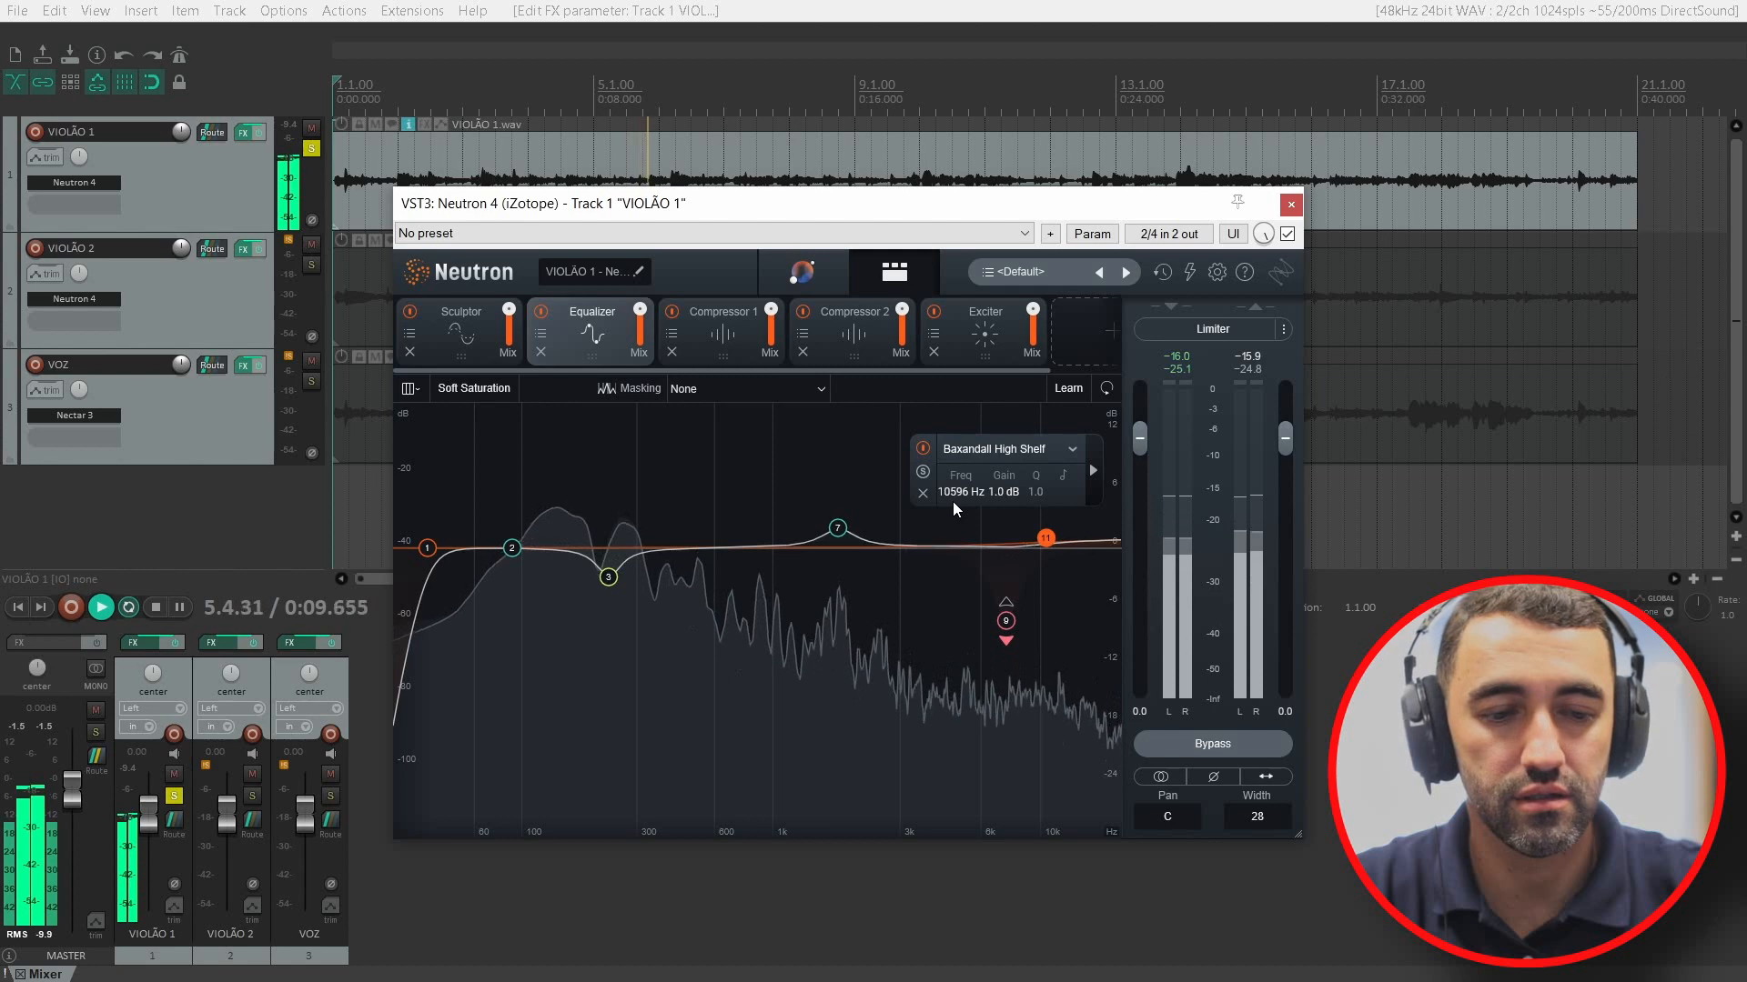
# Step: Examine the ratio, attack, release and threshold of Compressor 1's two bands, listening to the high band in solo
pyautogui.click(748, 340)
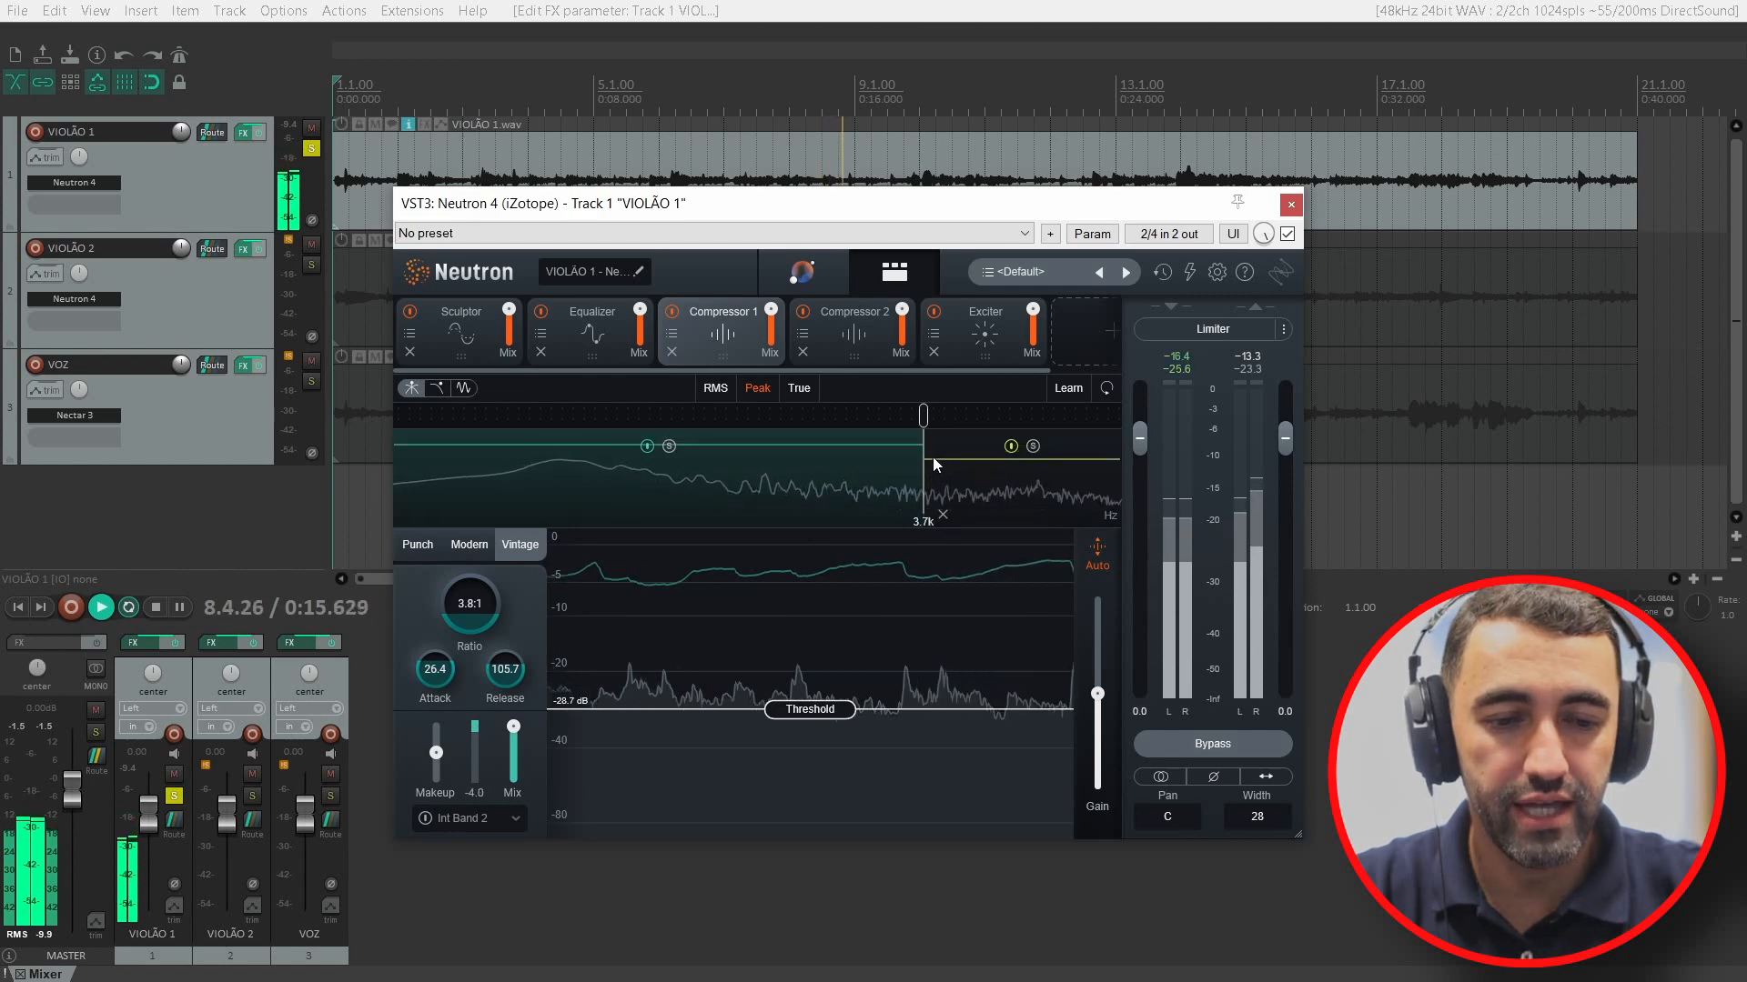
pyautogui.click(1000, 501)
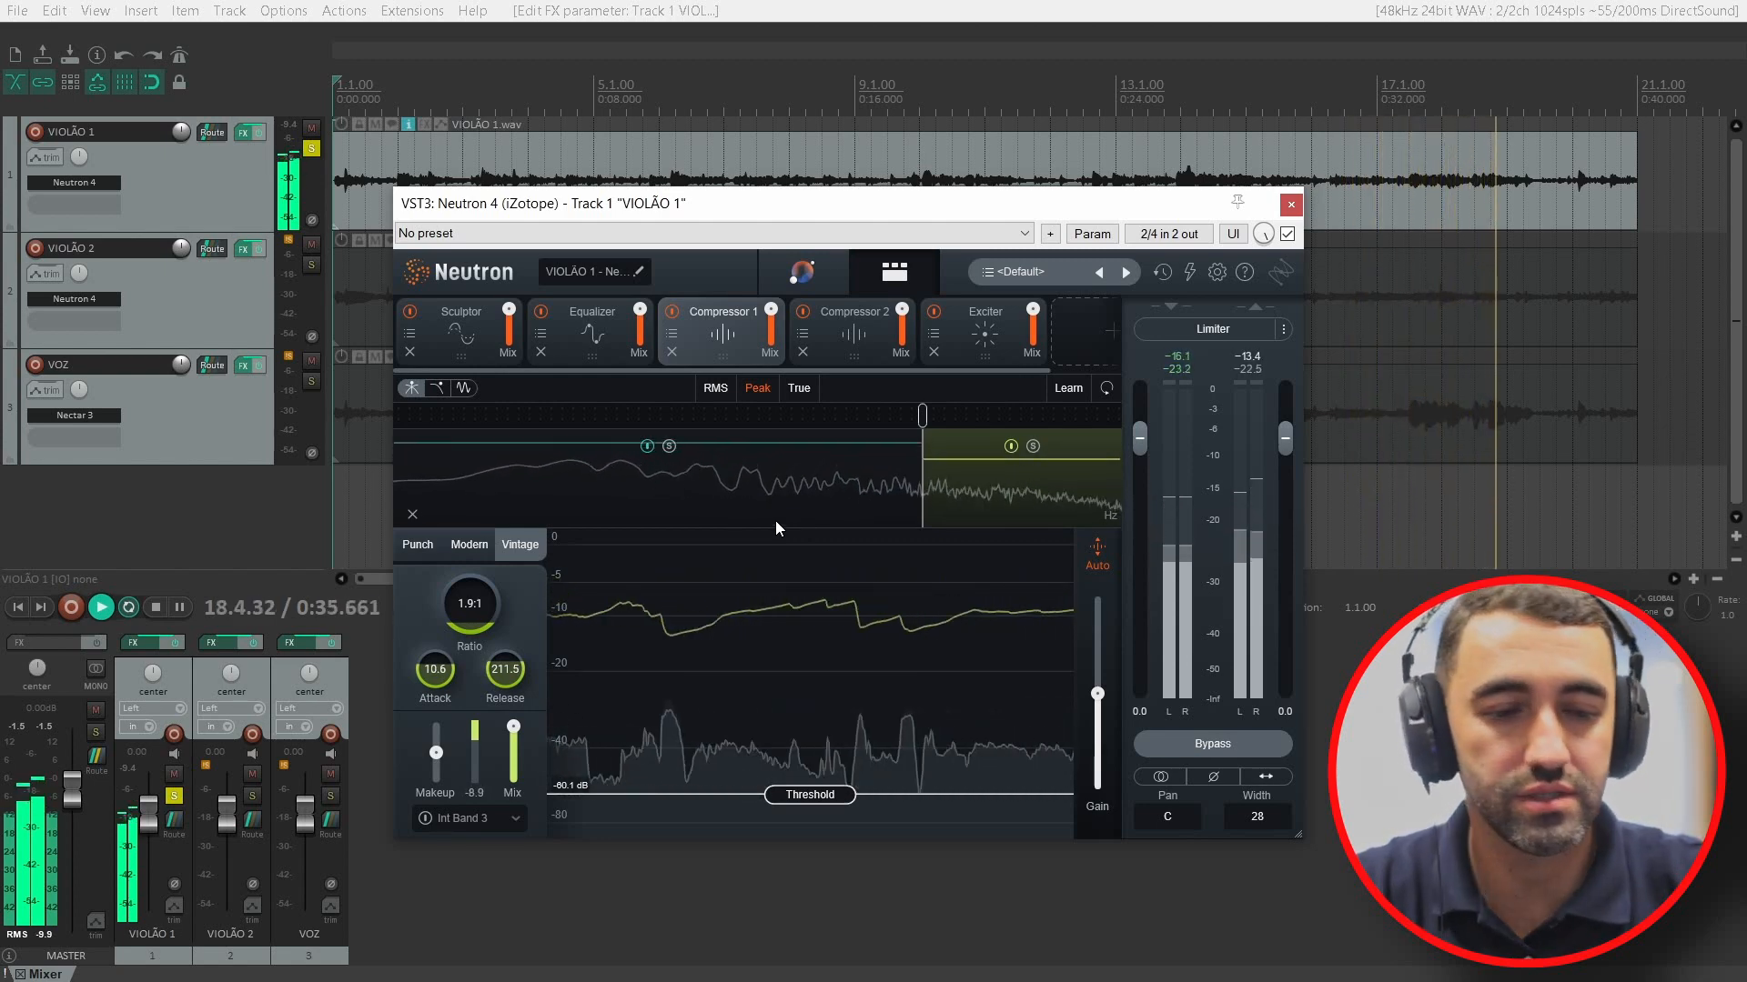
pyautogui.click(641, 482)
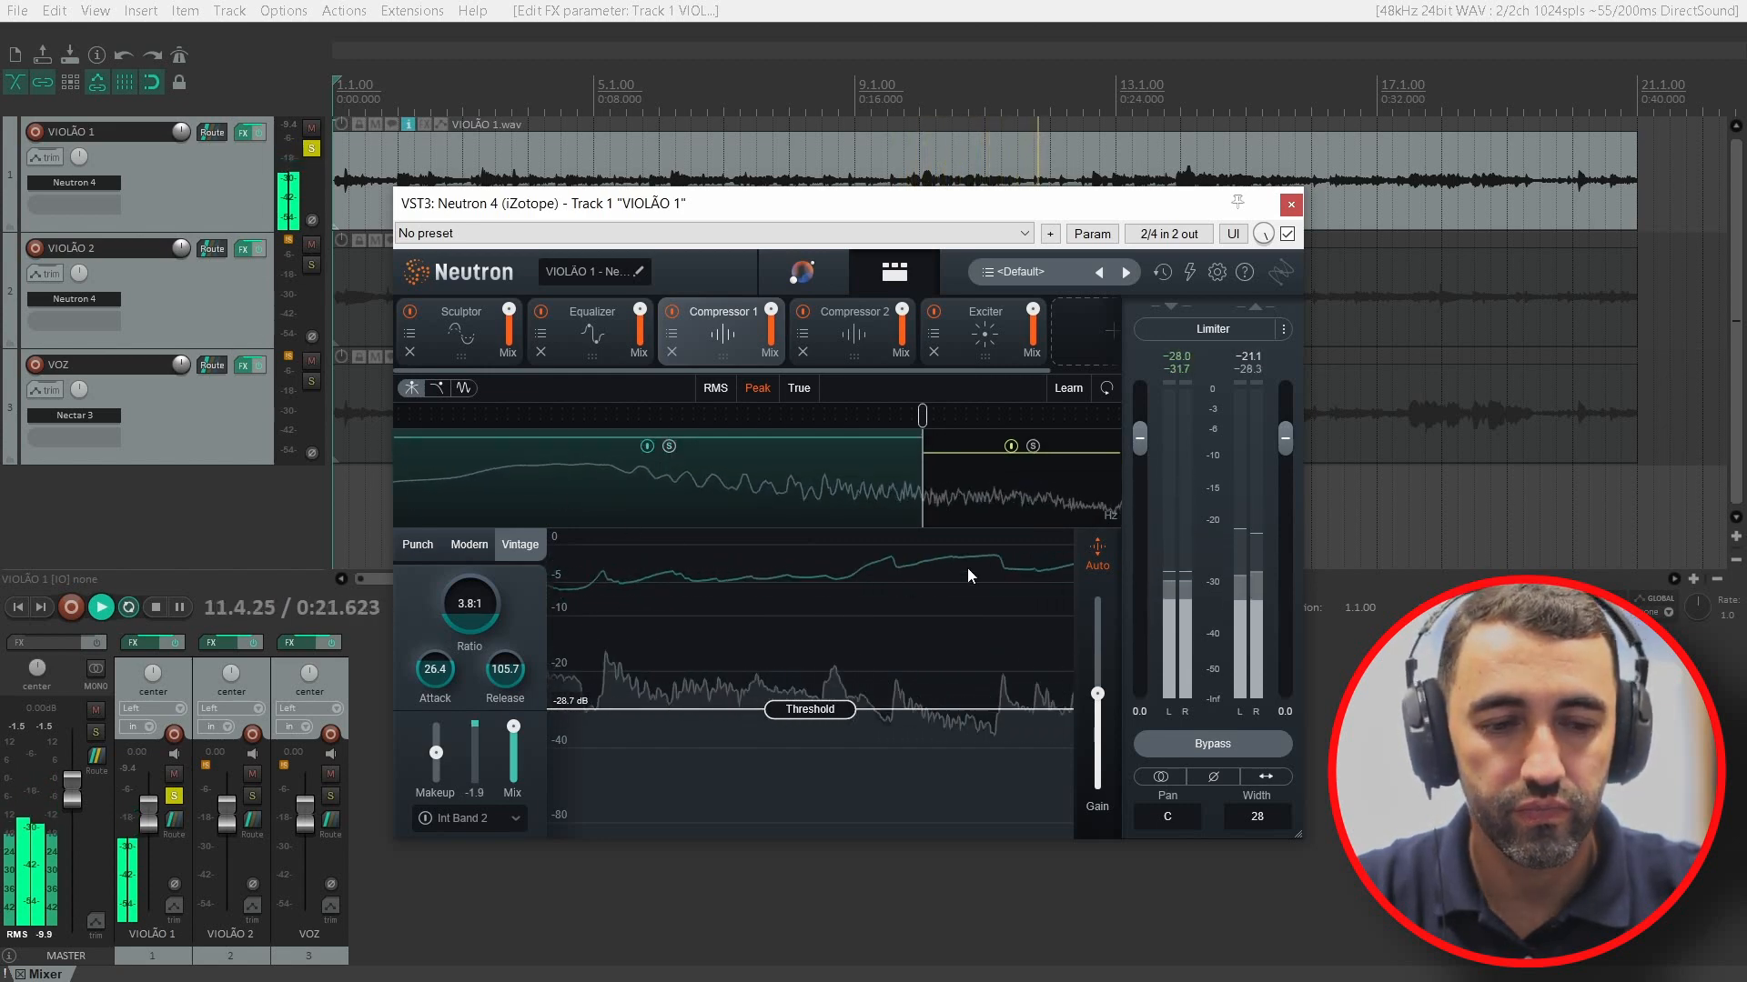
pyautogui.click(1023, 489)
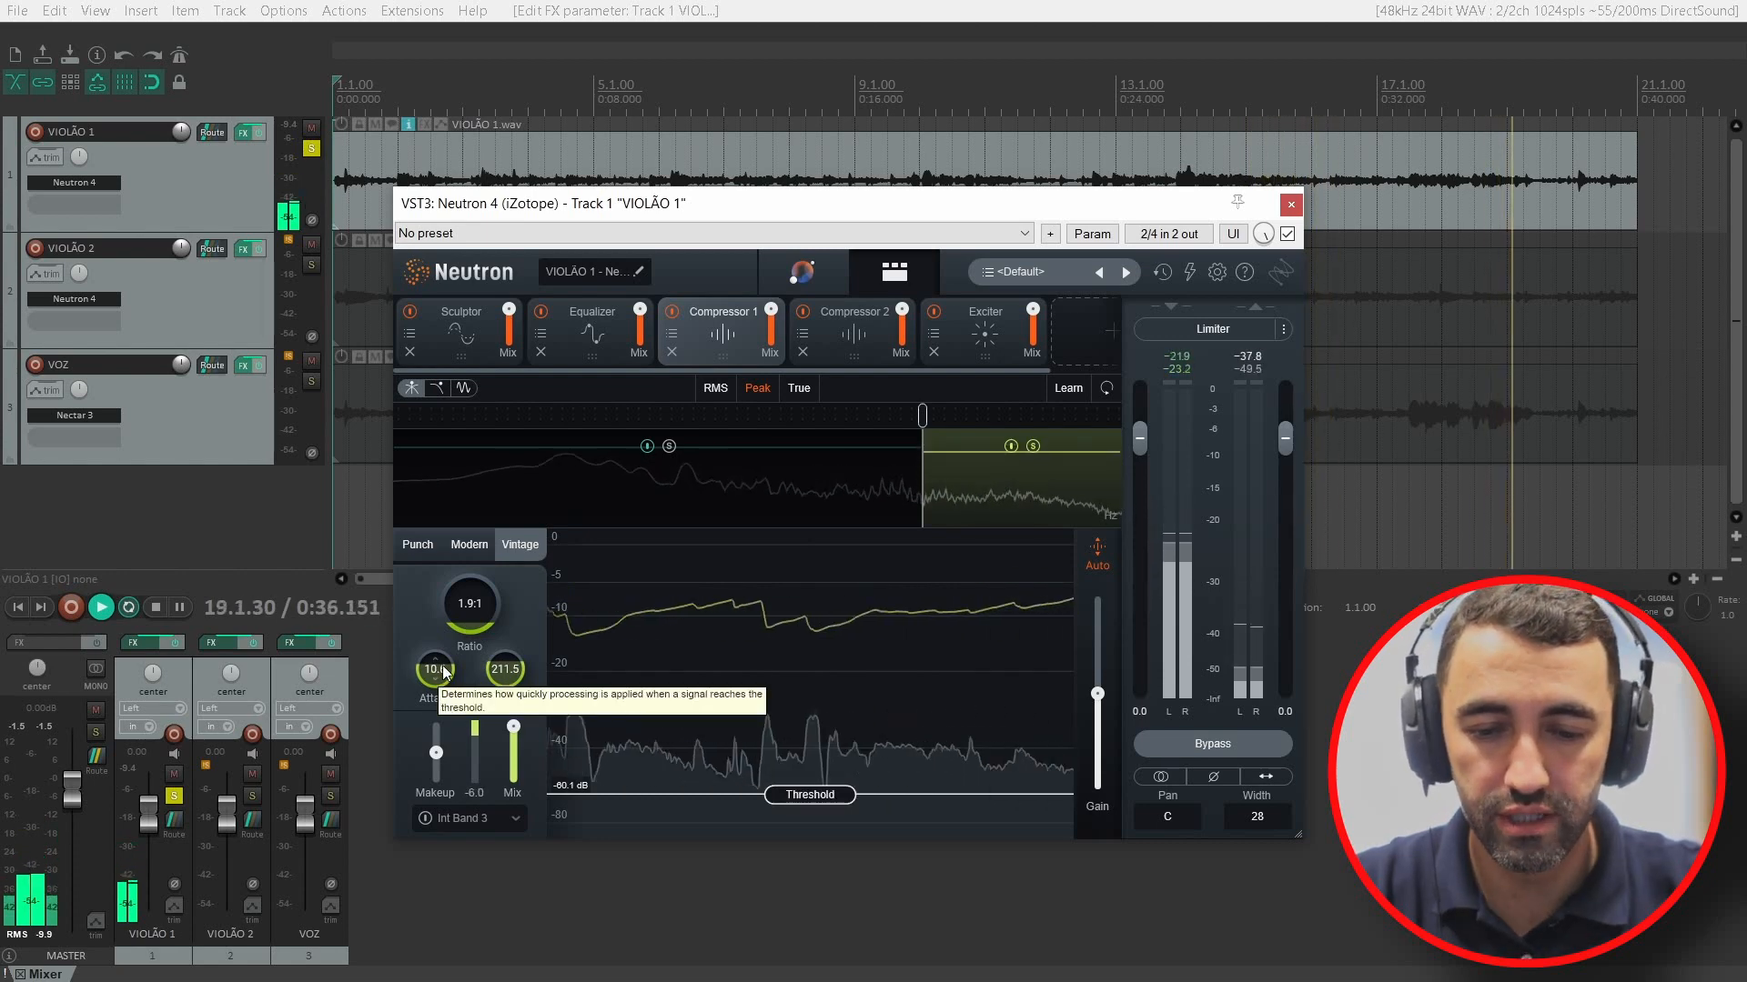
pyautogui.moveTo(440, 670); pyautogui.dragTo(449, 667)
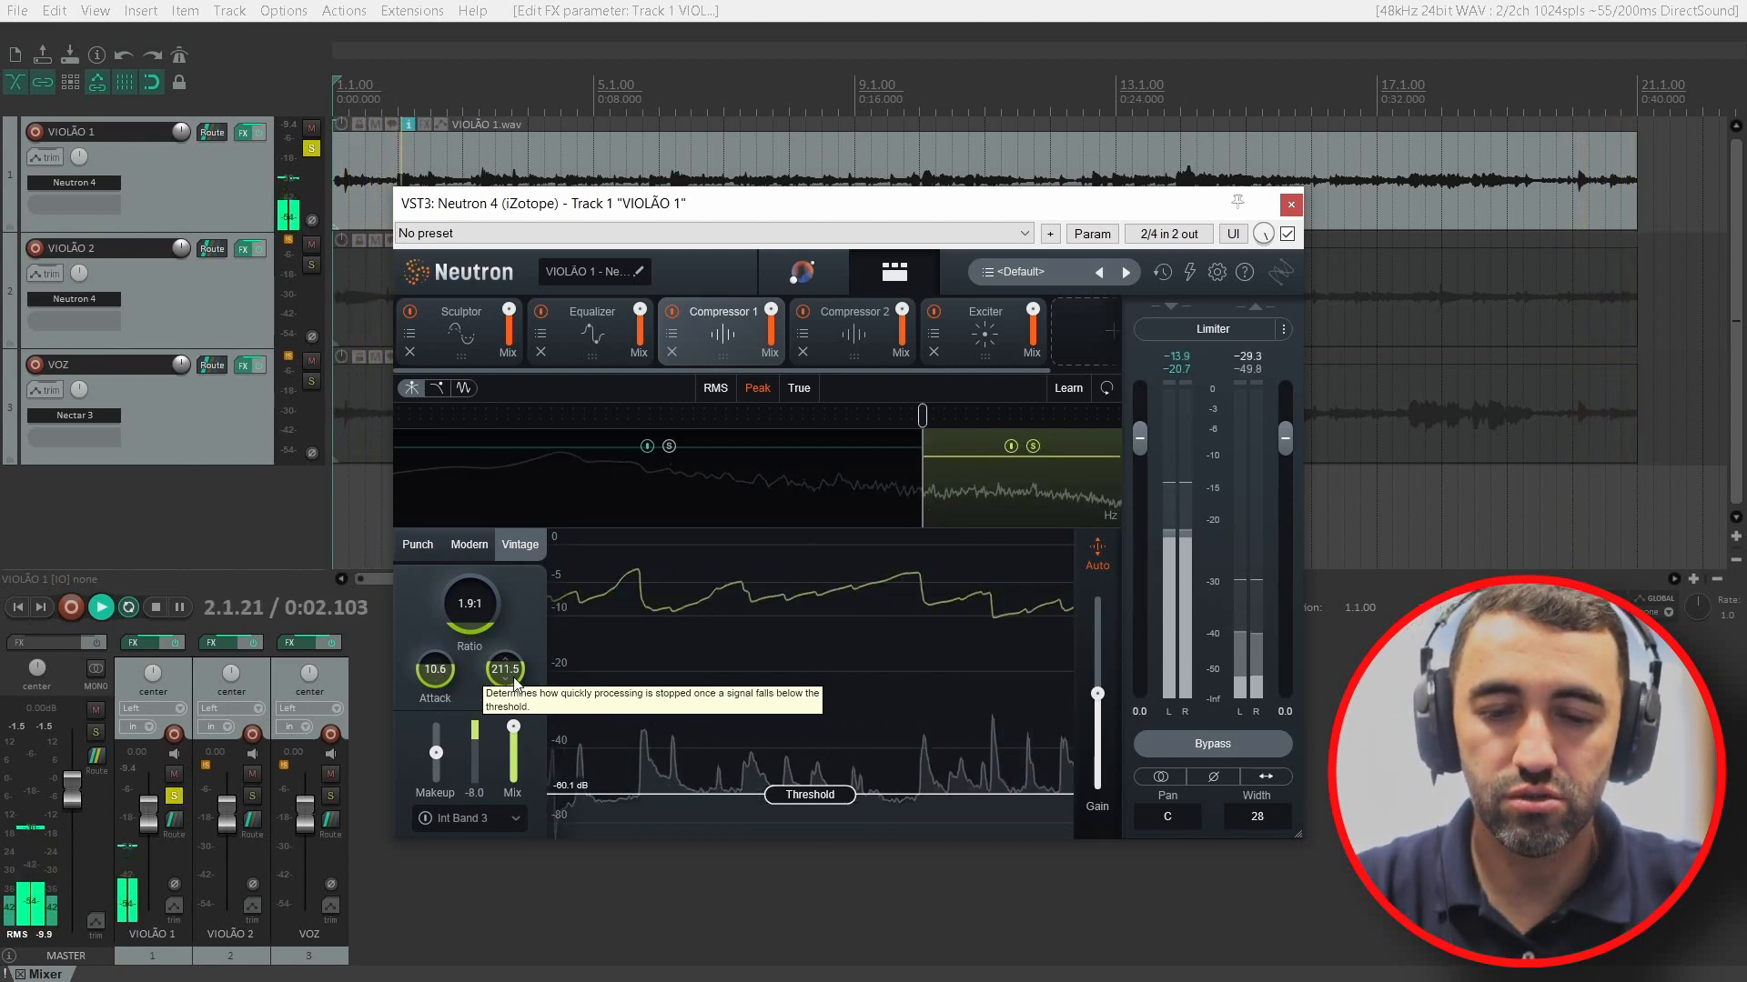
pyautogui.click(683, 509)
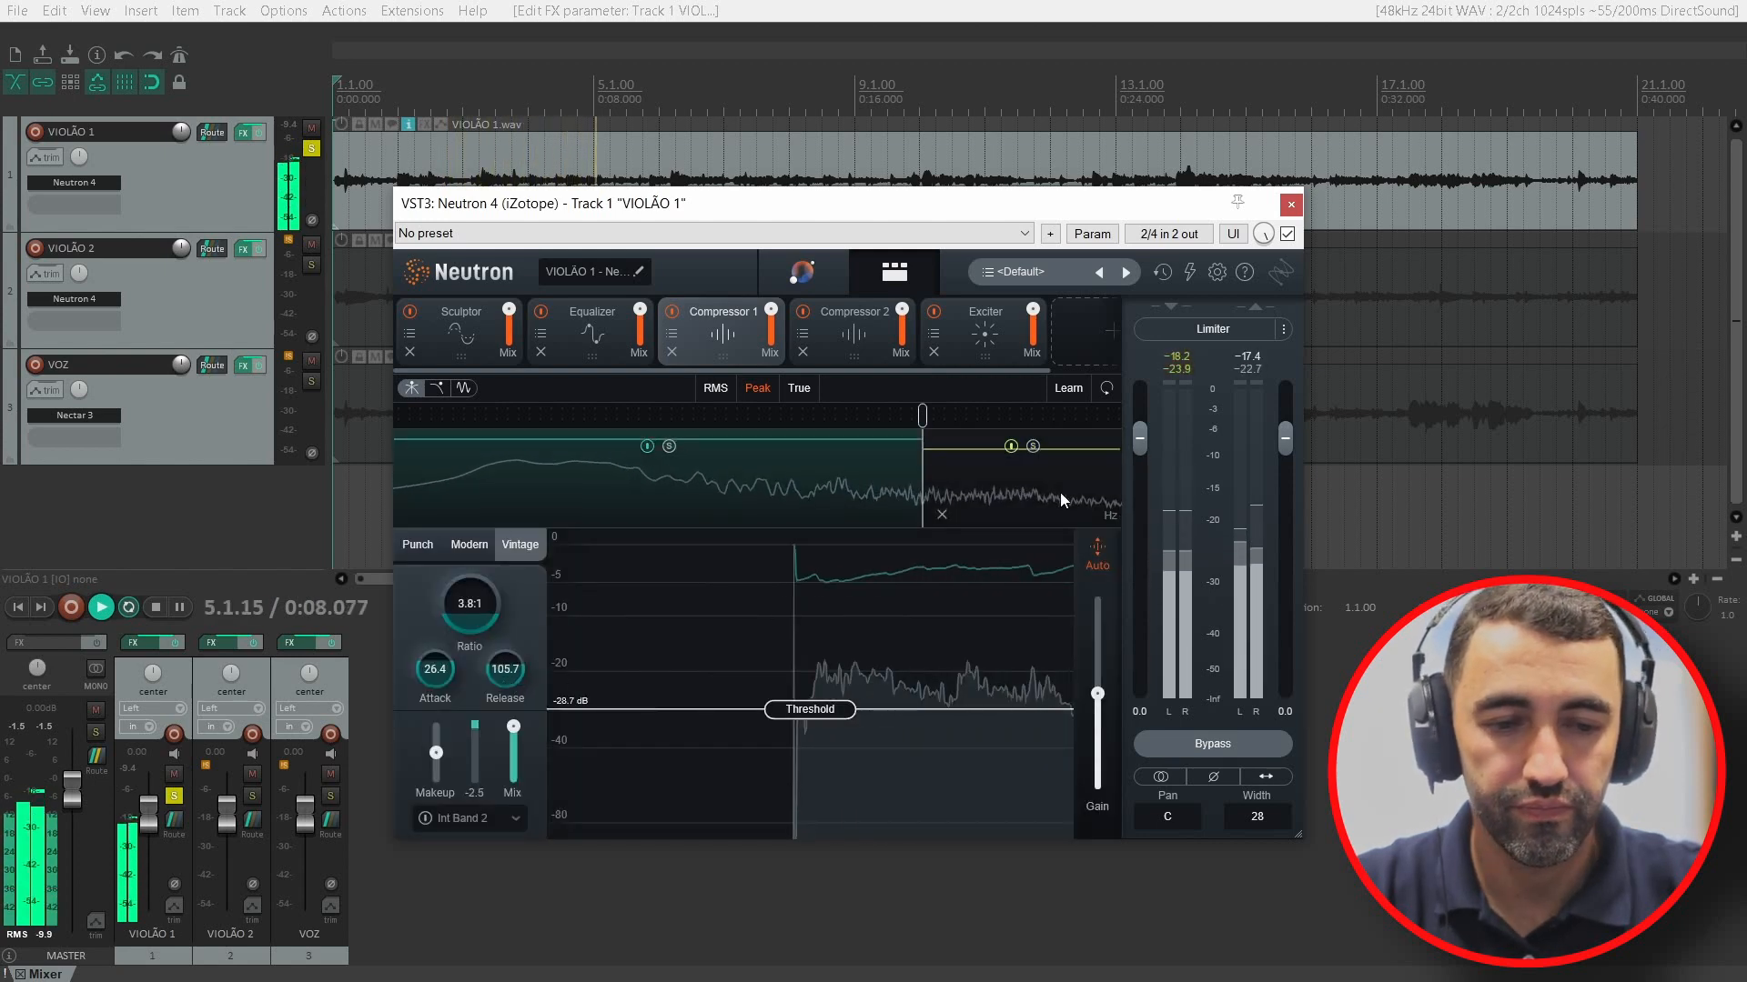
pyautogui.click(1053, 484)
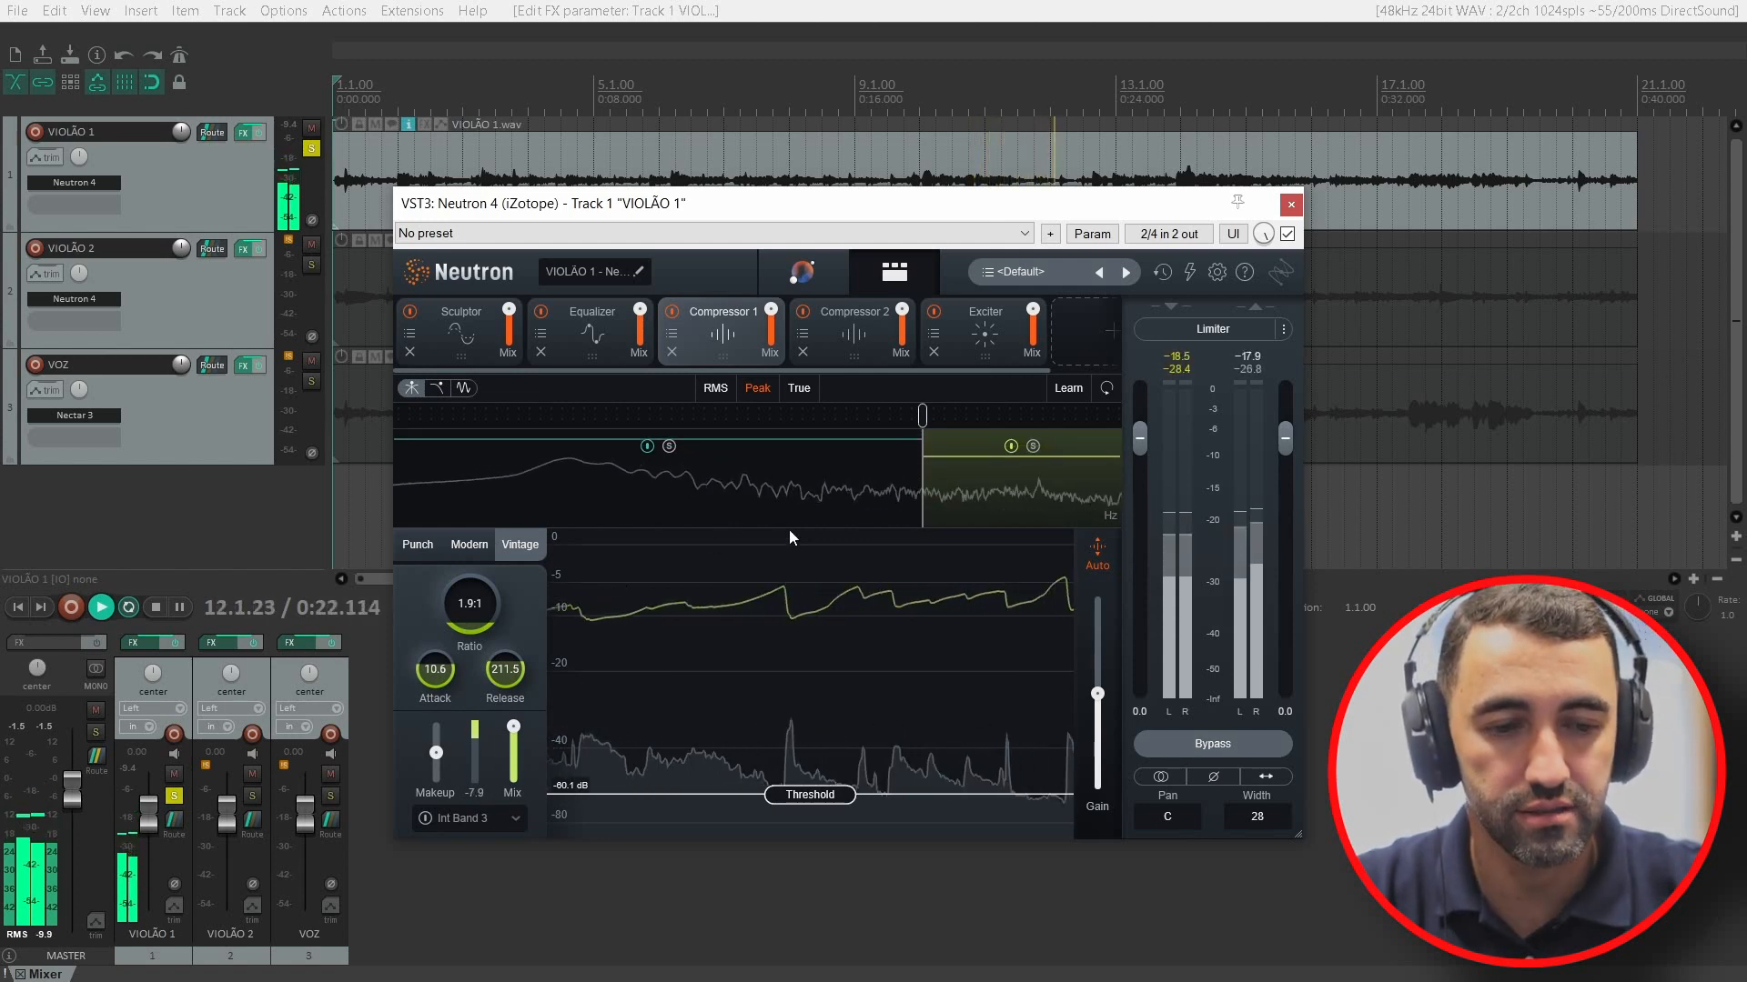
# Step: Examine the crossover frequencies, amount, attack and sustain settings of Compressor 2's three bands while VIOLÃO 1 plays
pyautogui.click(861, 331)
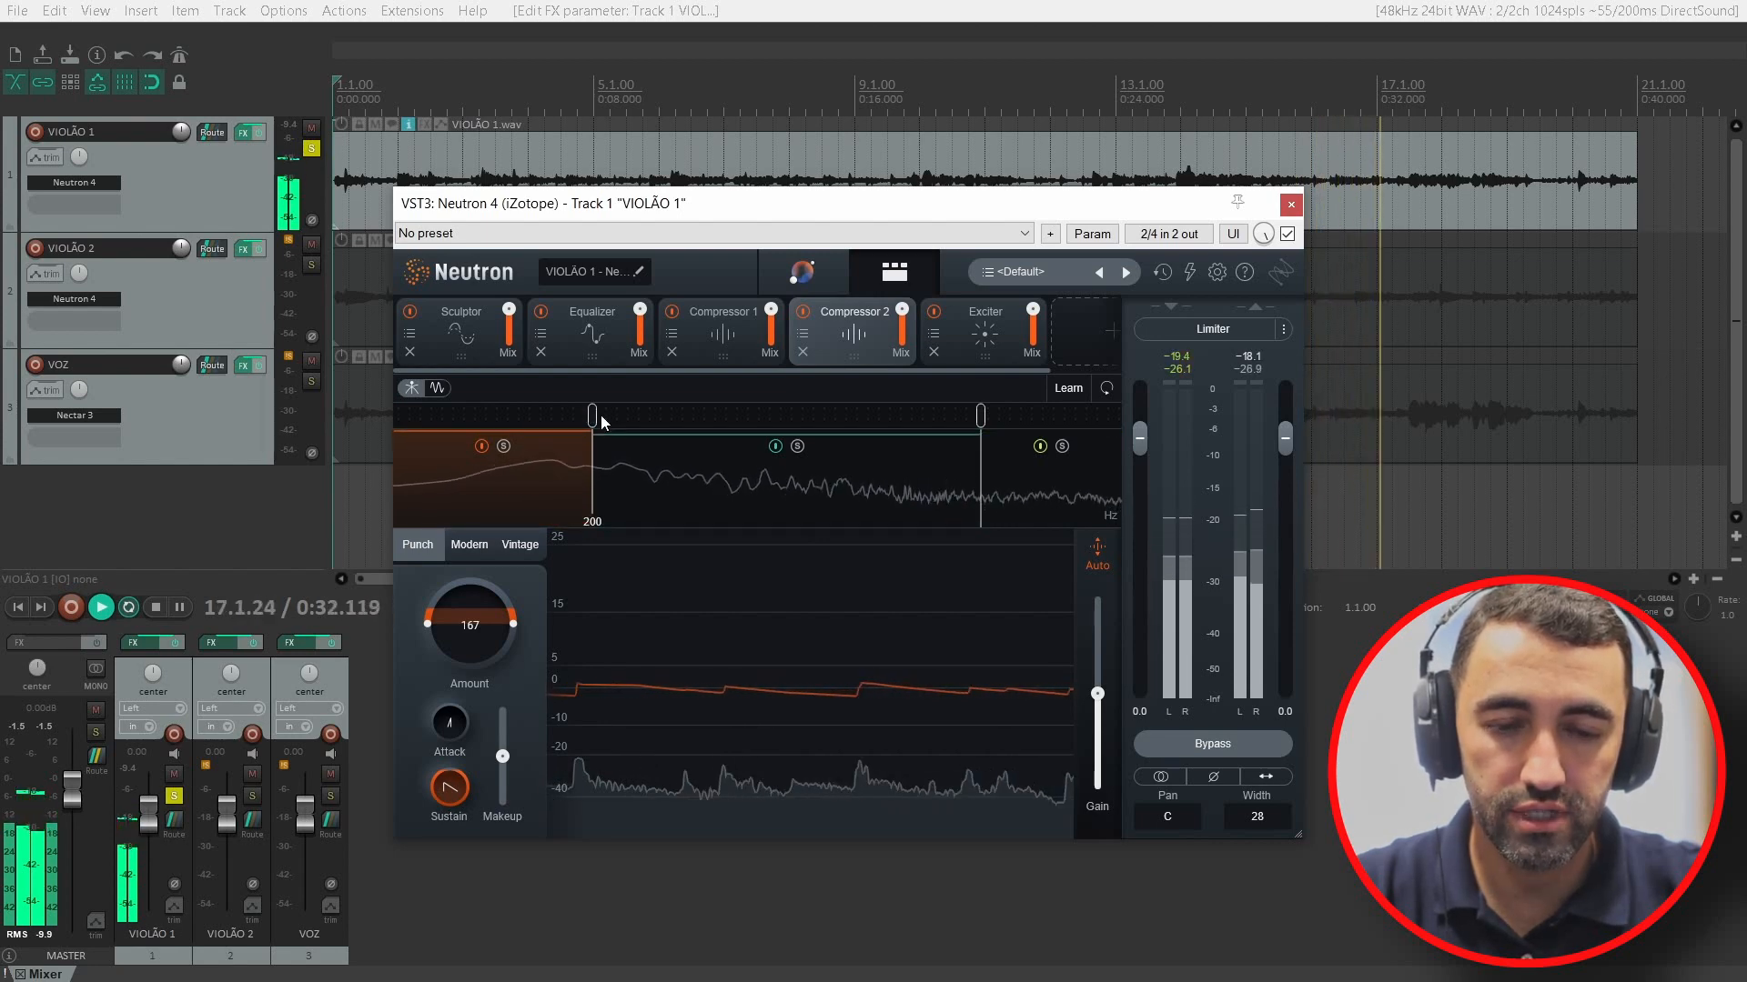
pyautogui.click(729, 476)
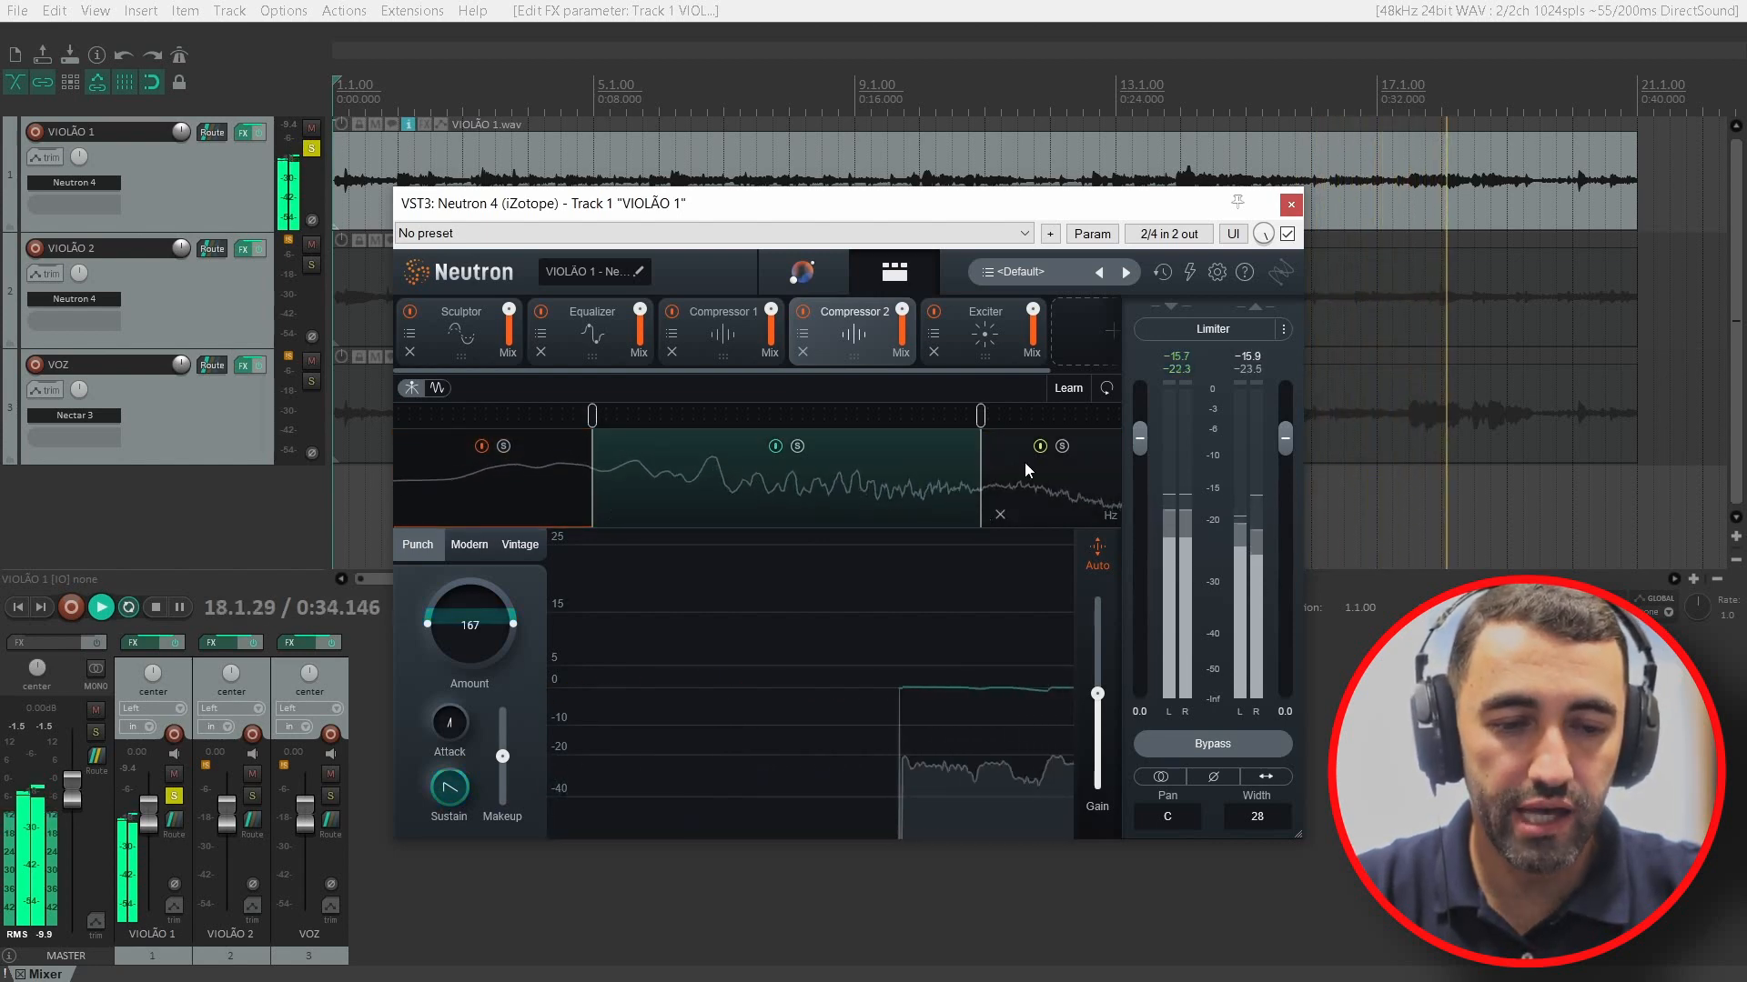
pyautogui.click(1069, 488)
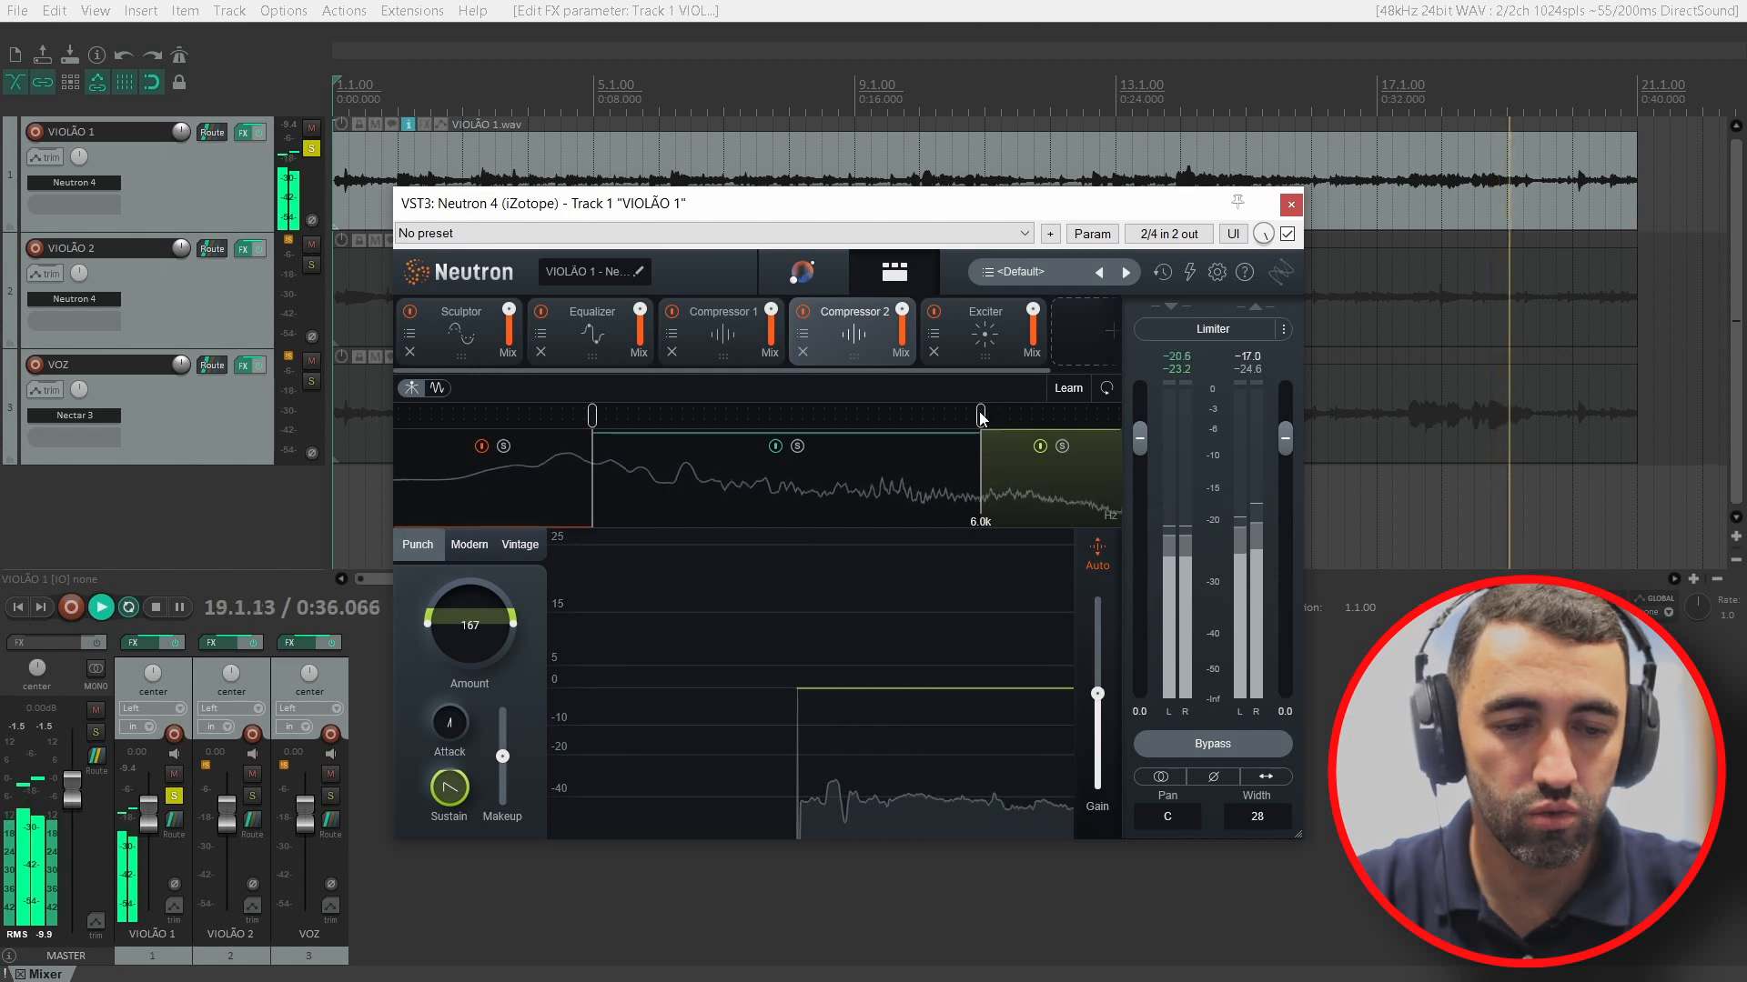
pyautogui.click(526, 489)
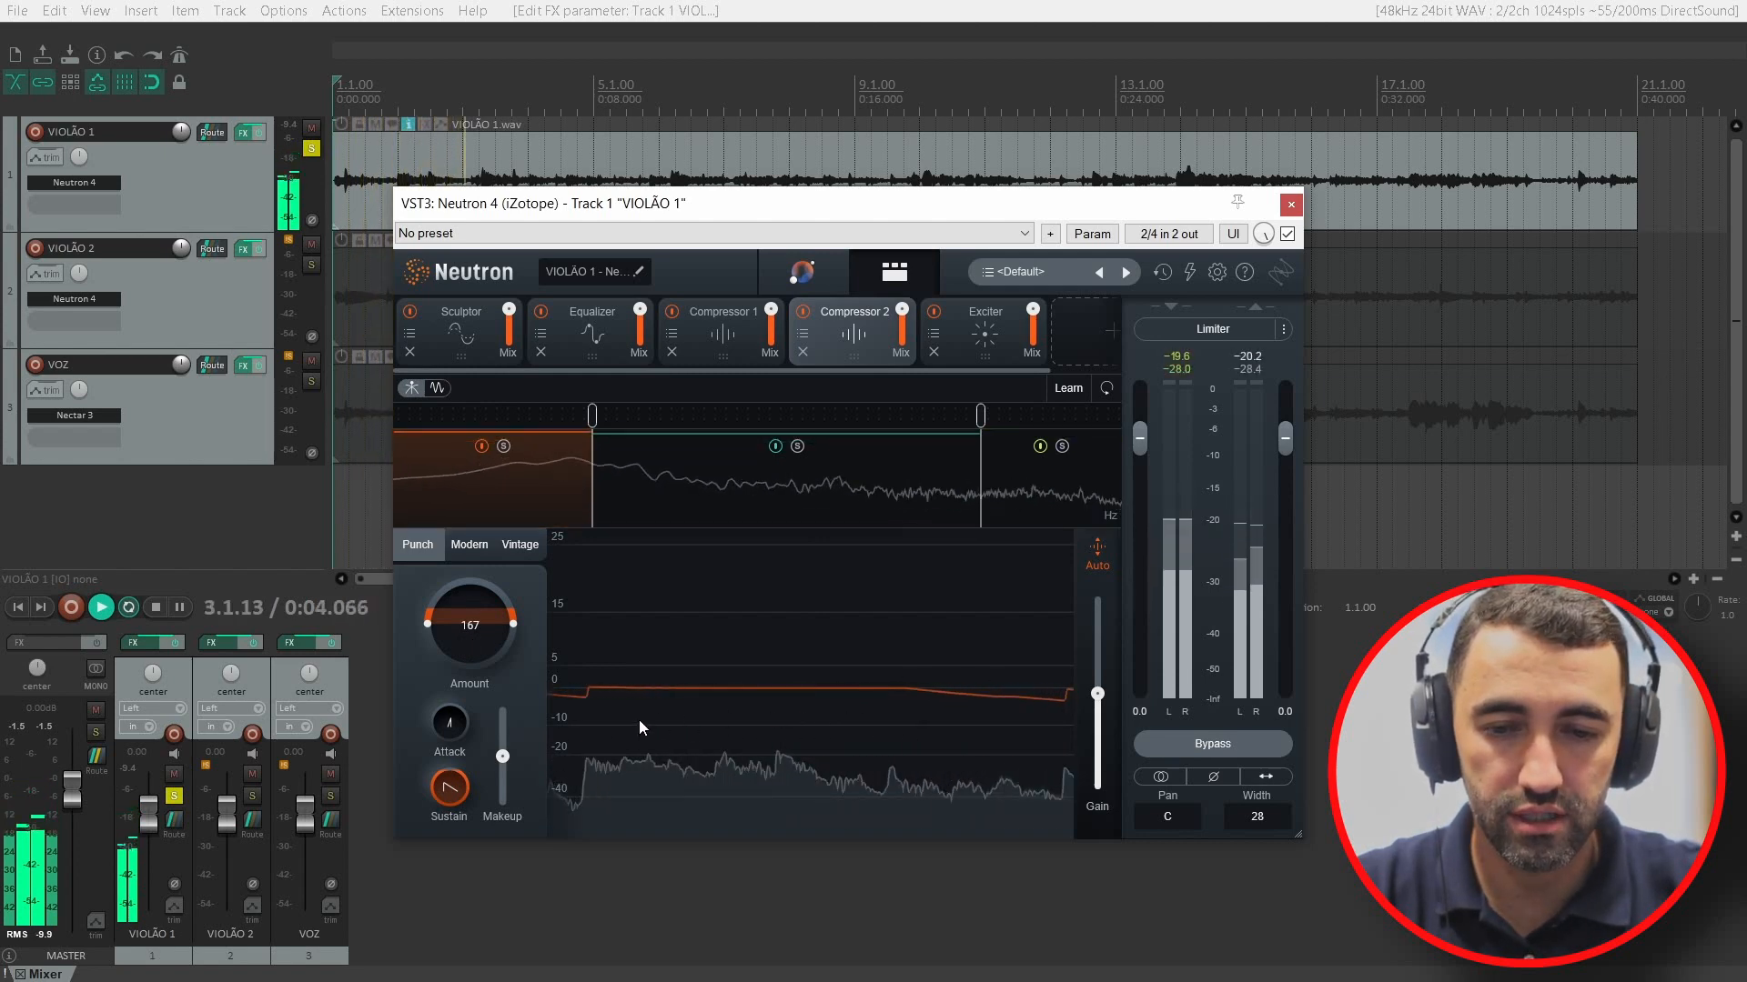
pyautogui.click(741, 480)
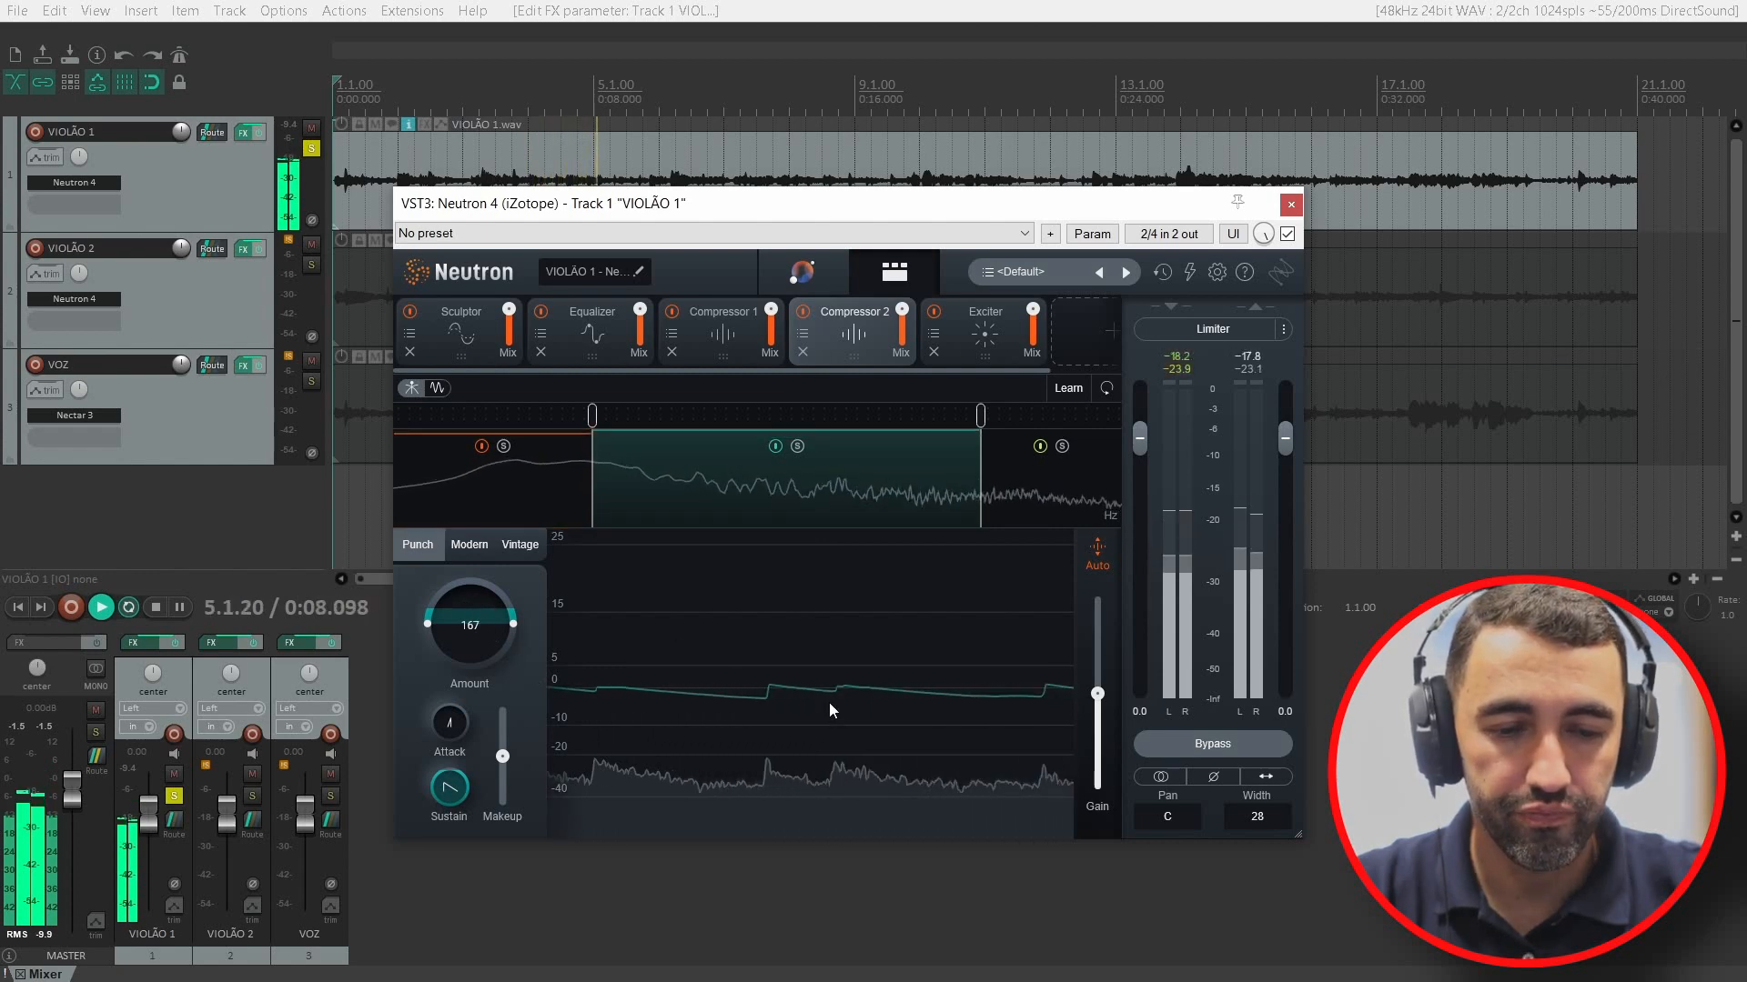
pyautogui.click(1077, 498)
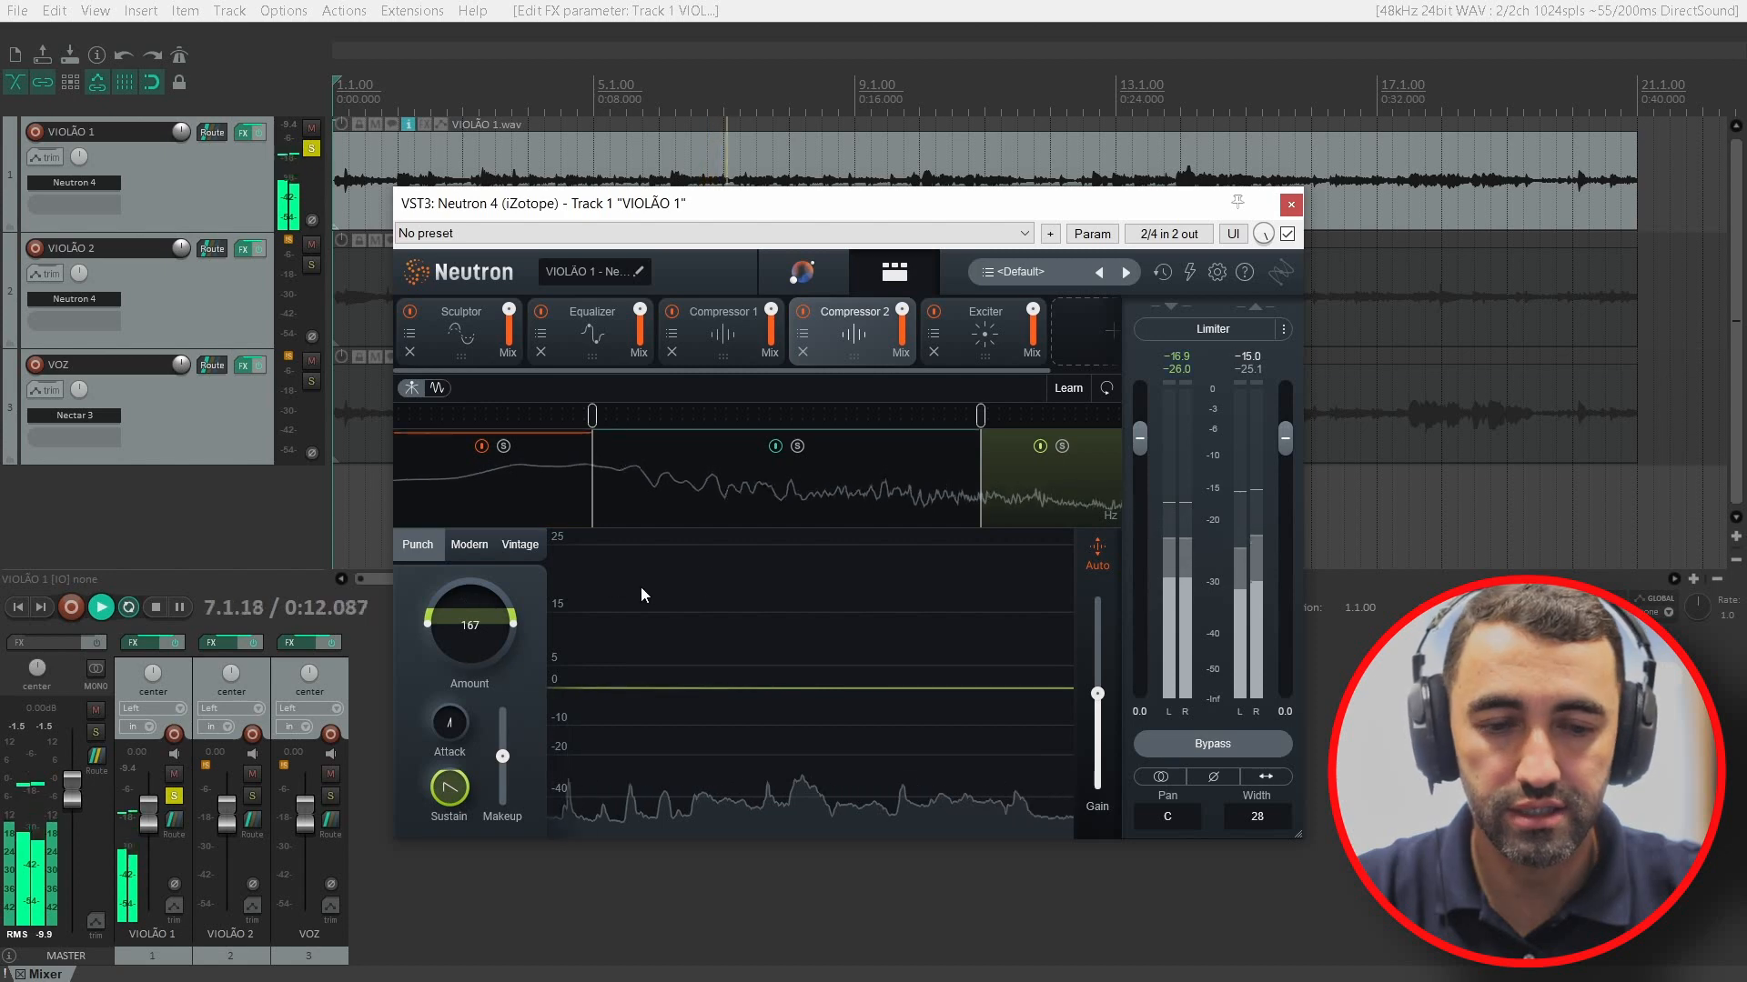
pyautogui.click(559, 501)
pyautogui.click(757, 484)
pyautogui.click(1043, 496)
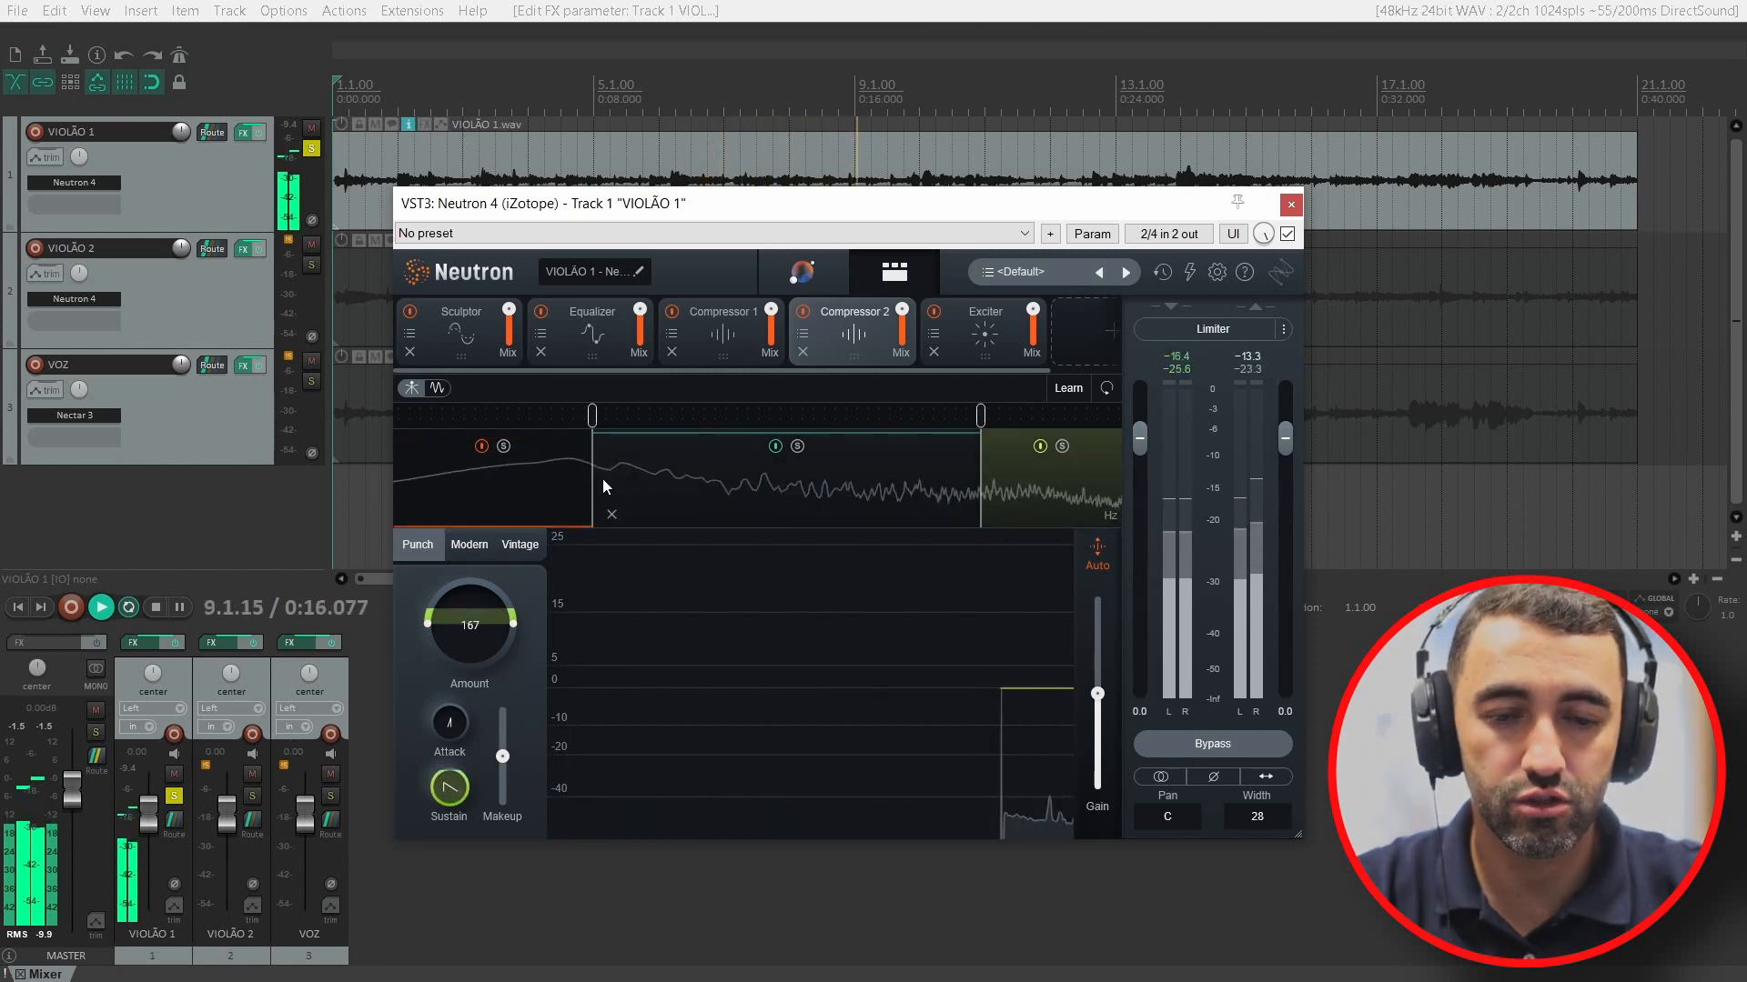
pyautogui.click(536, 487)
pyautogui.click(846, 482)
pyautogui.click(1081, 487)
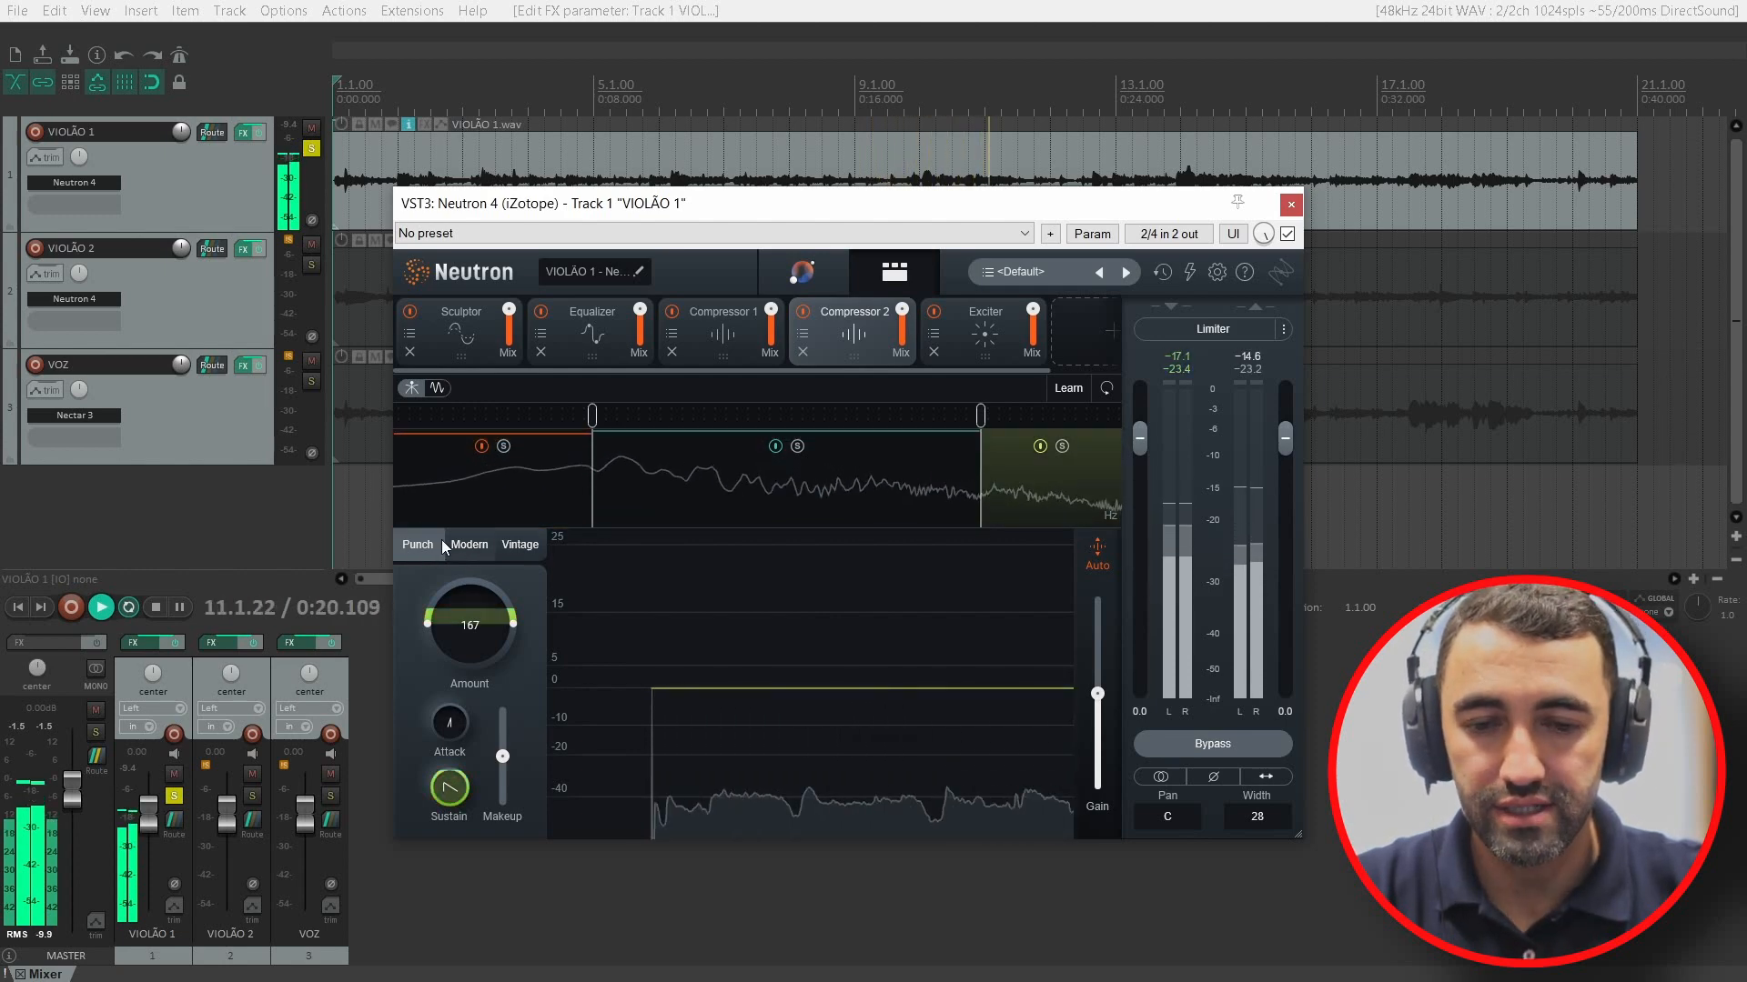
# Step: Try the Vintage and Modern modes on Compressor 2's high band and restore Punch mode
pyautogui.click(523, 546)
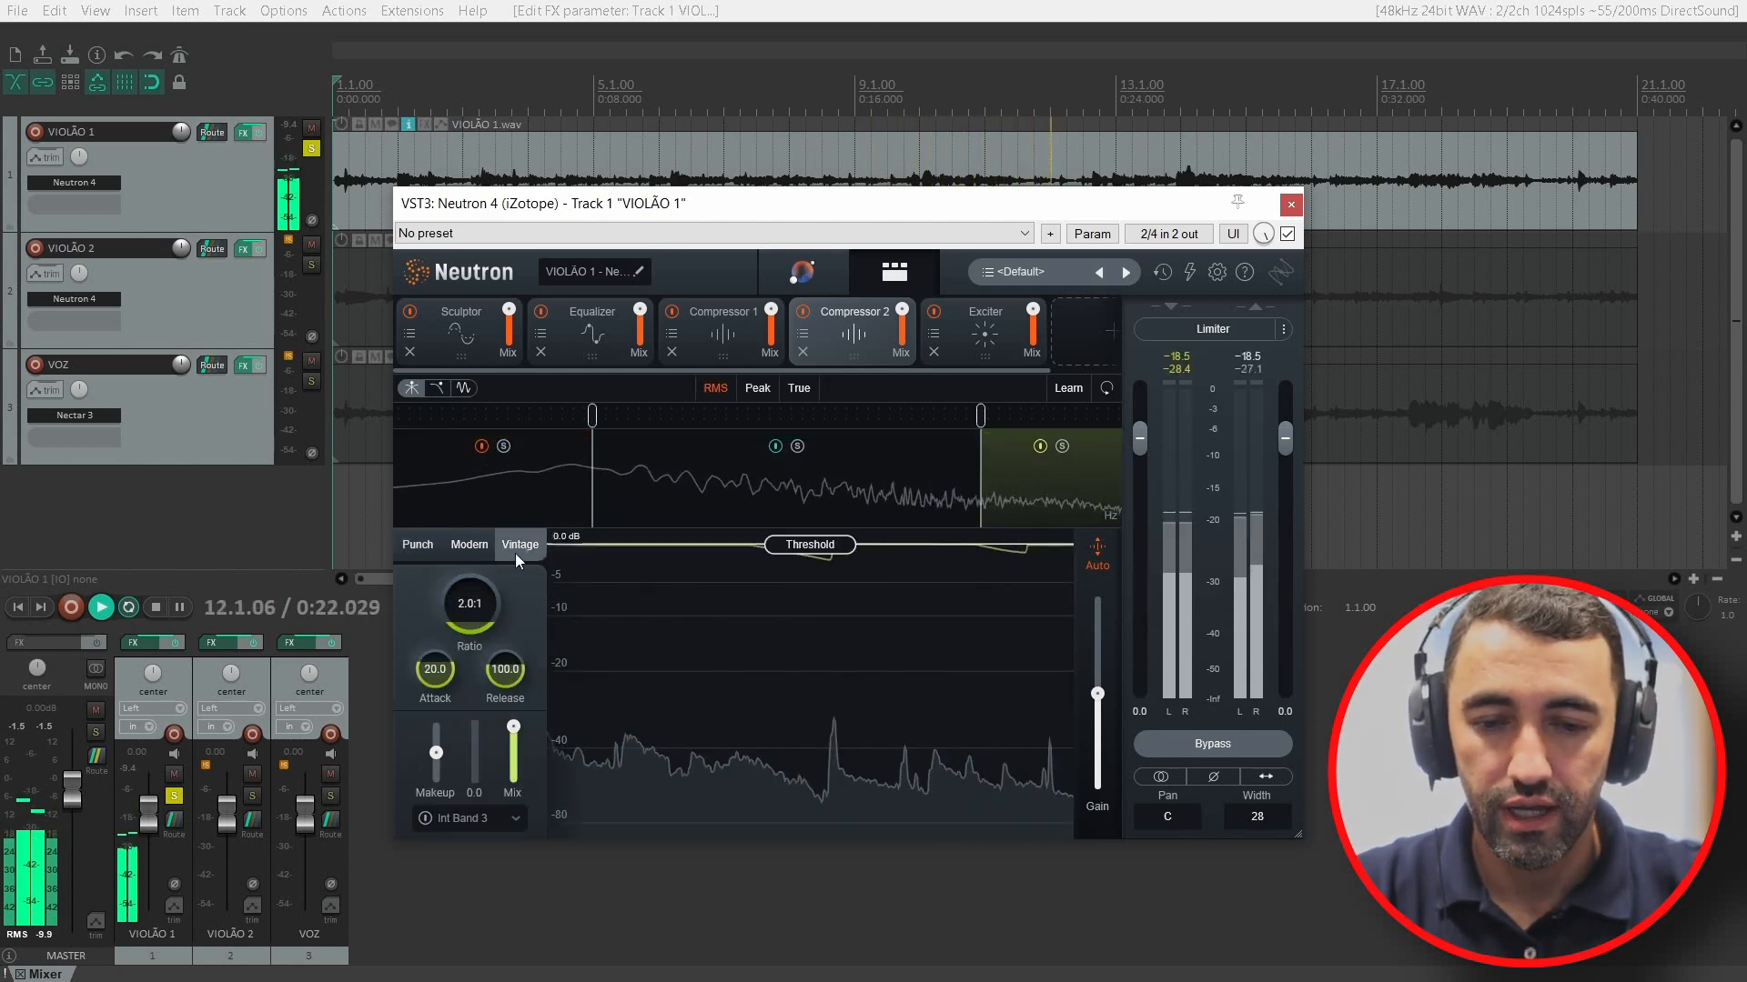
pyautogui.click(463, 549)
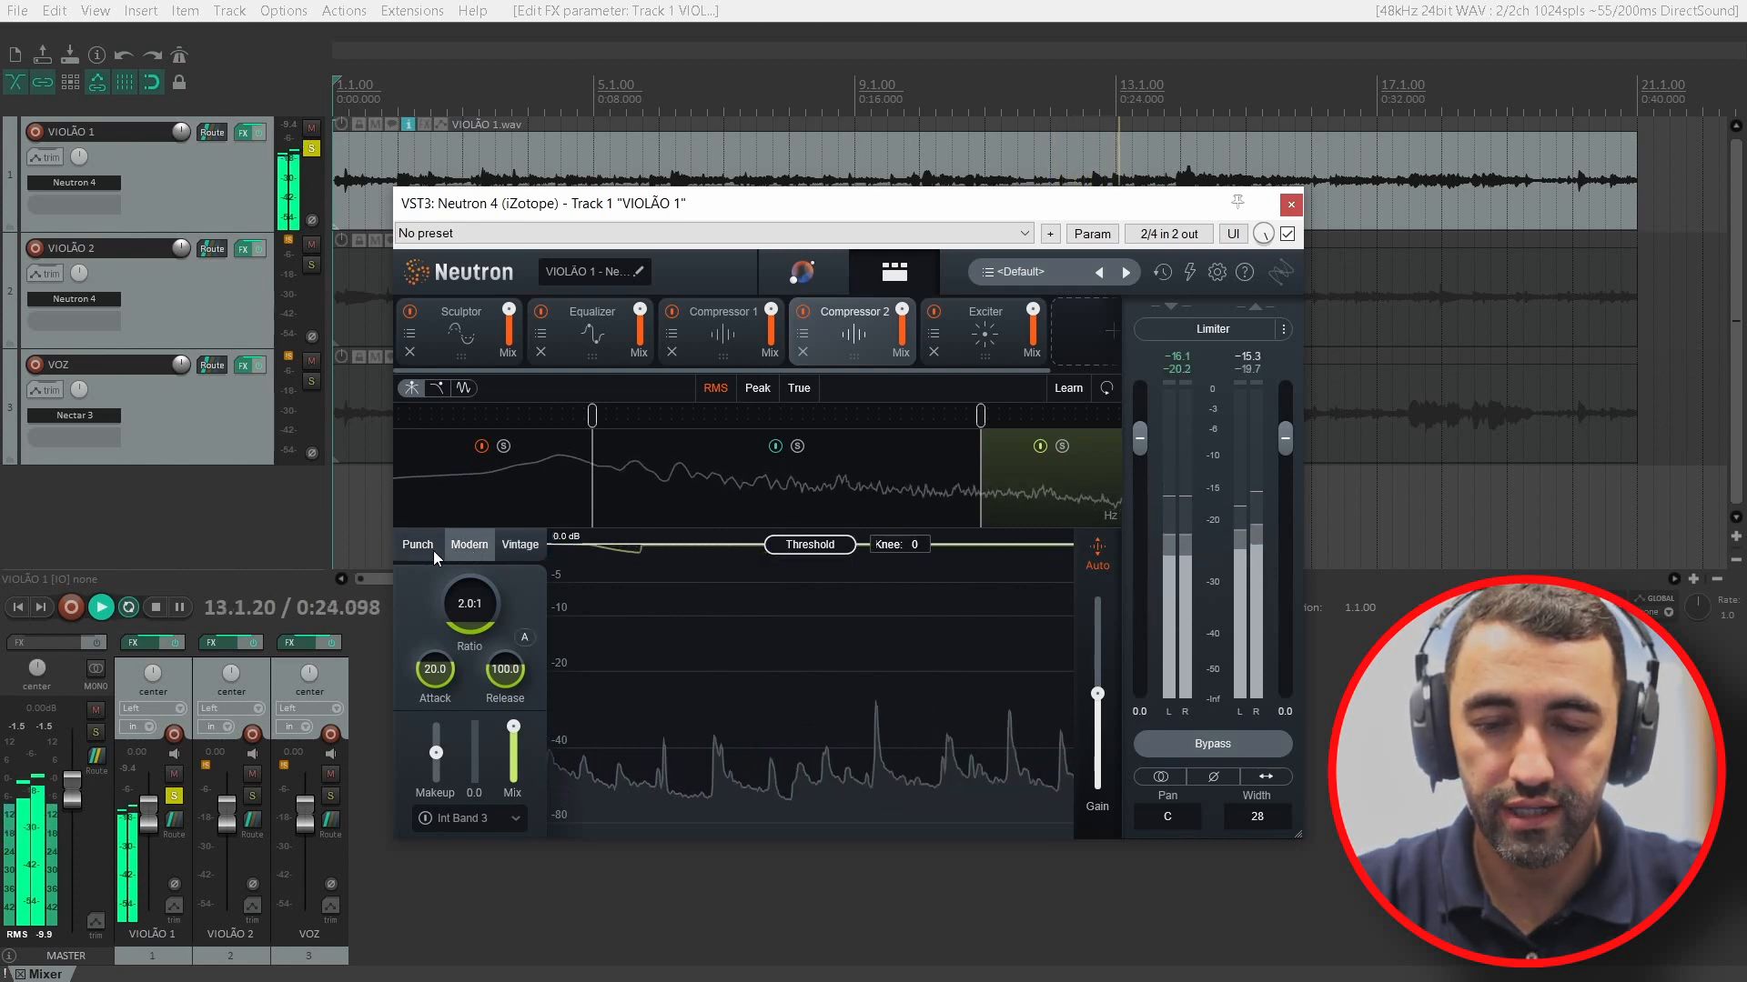
pyautogui.click(433, 545)
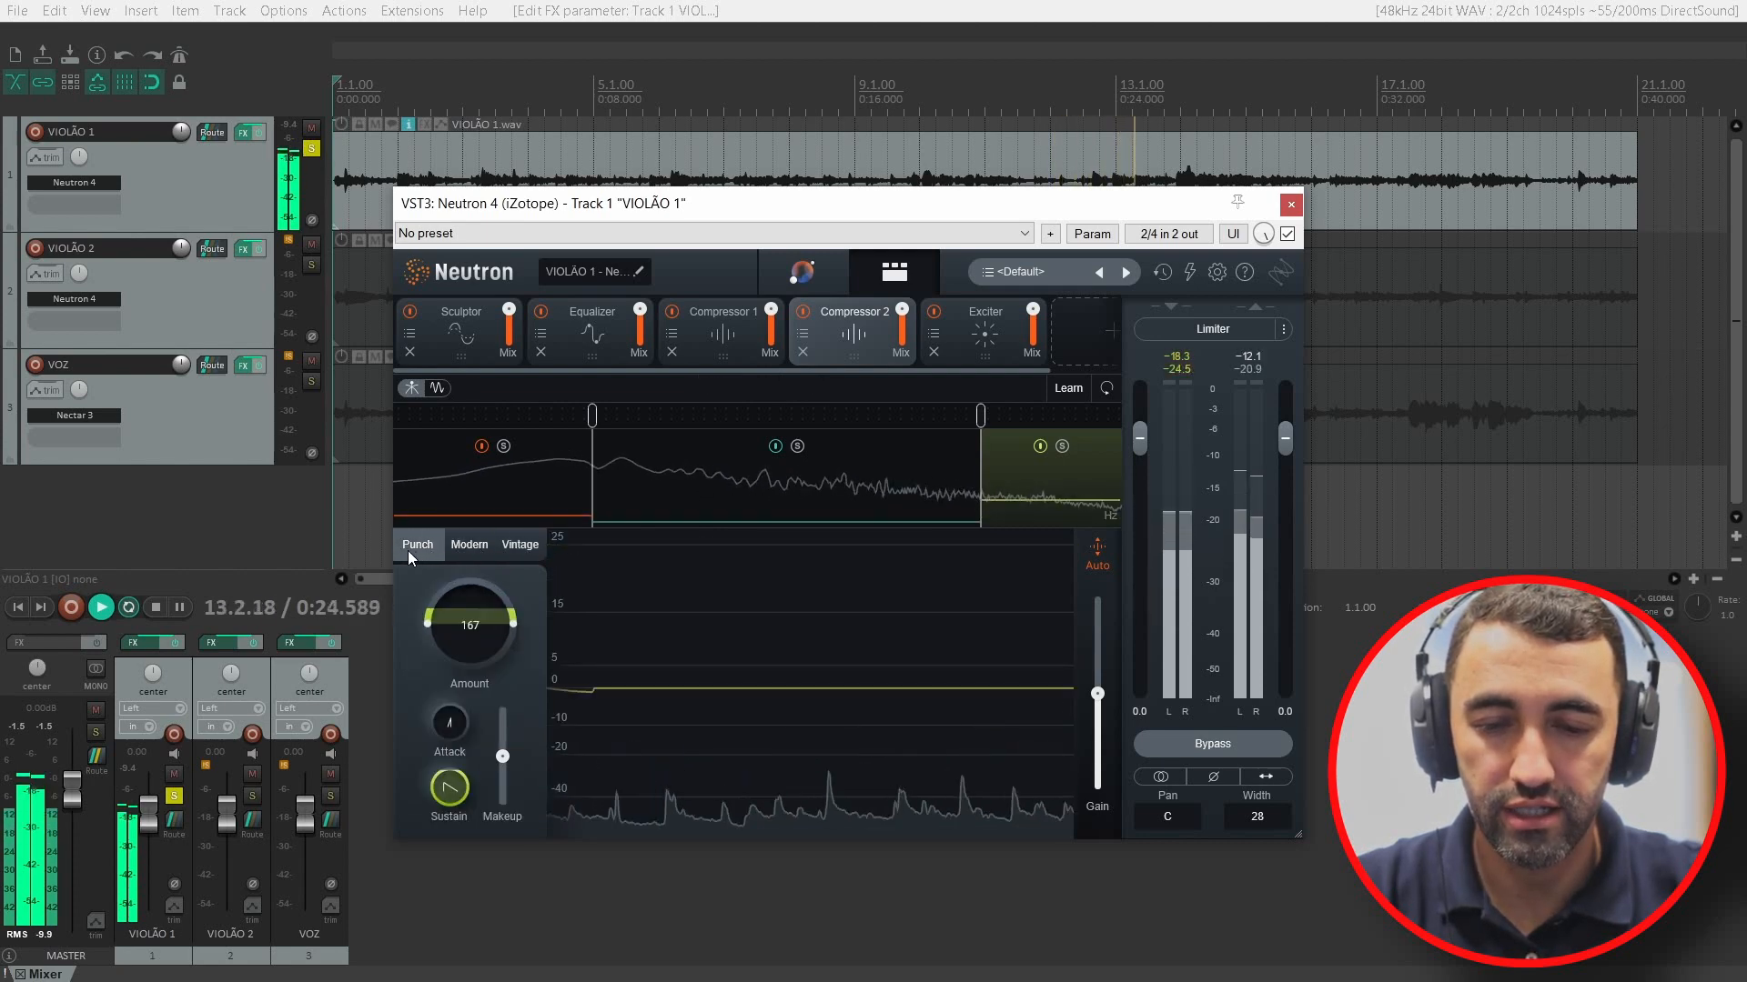
# Step: Compare the Punch settings of Compressor 2's low, mid and high bands again during playback
pyautogui.click(843, 476)
pyautogui.click(551, 495)
pyautogui.click(904, 501)
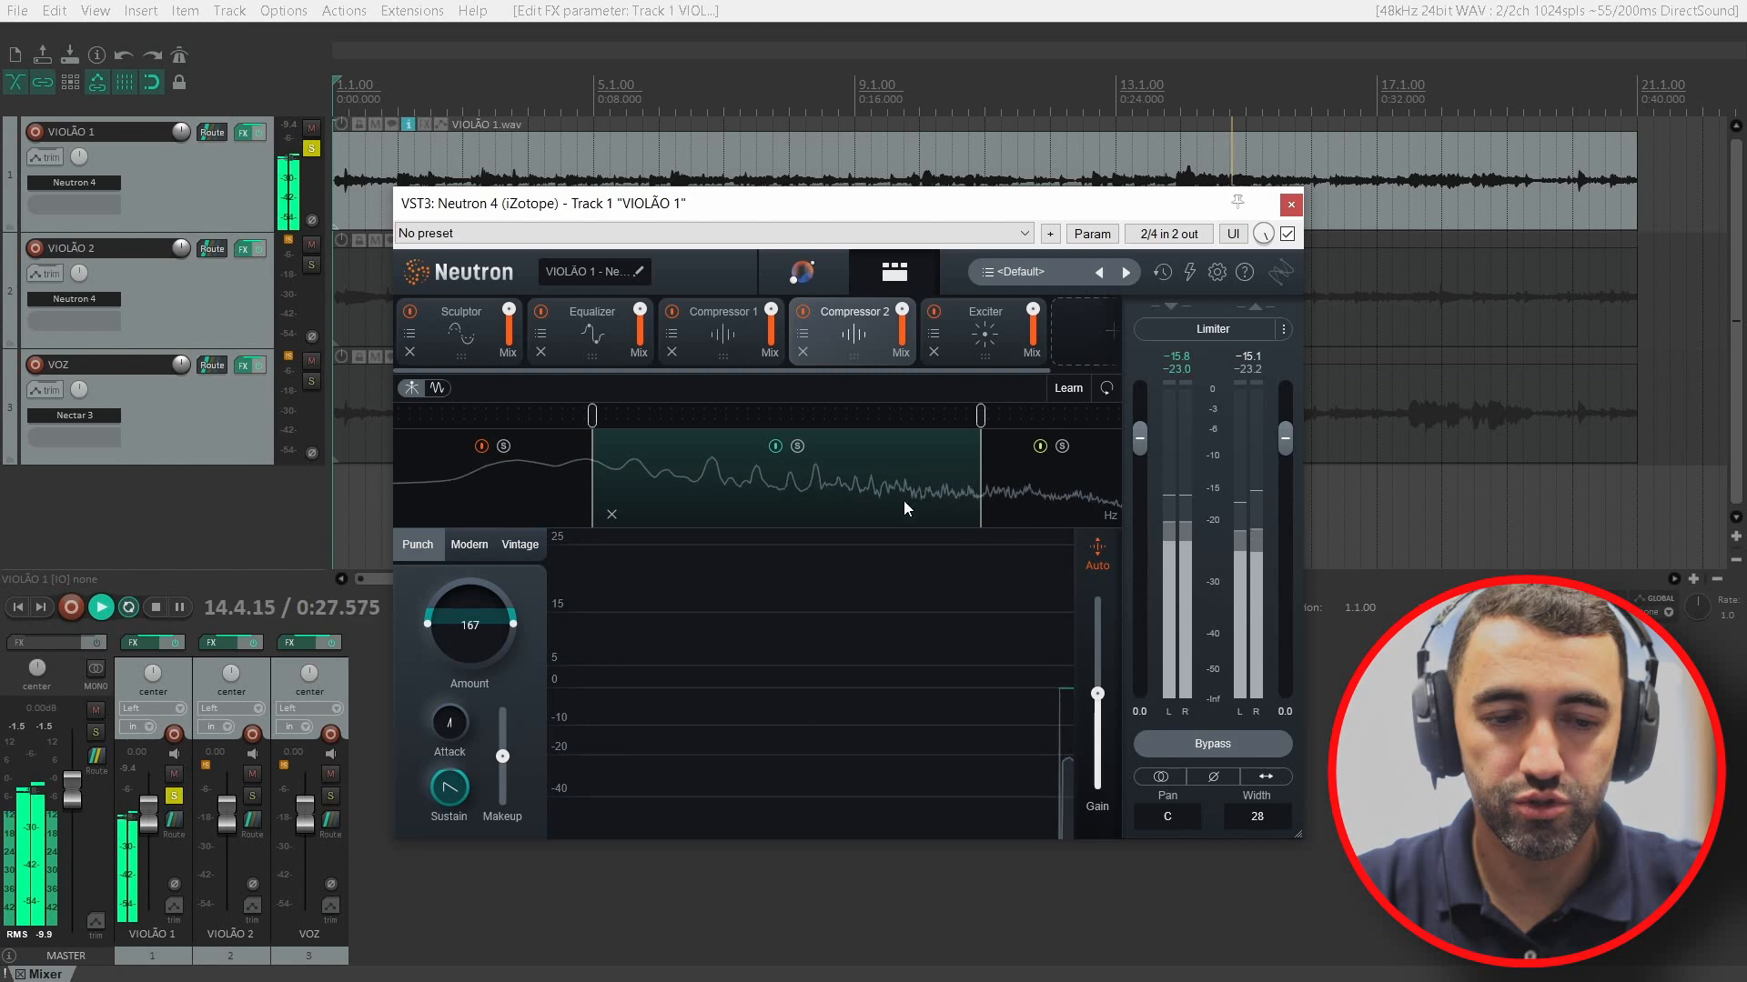
pyautogui.click(1047, 512)
# Step: Try raising the Exciter's drive to about 8 and audition Trash mode before returning to Classic
pyautogui.click(979, 336)
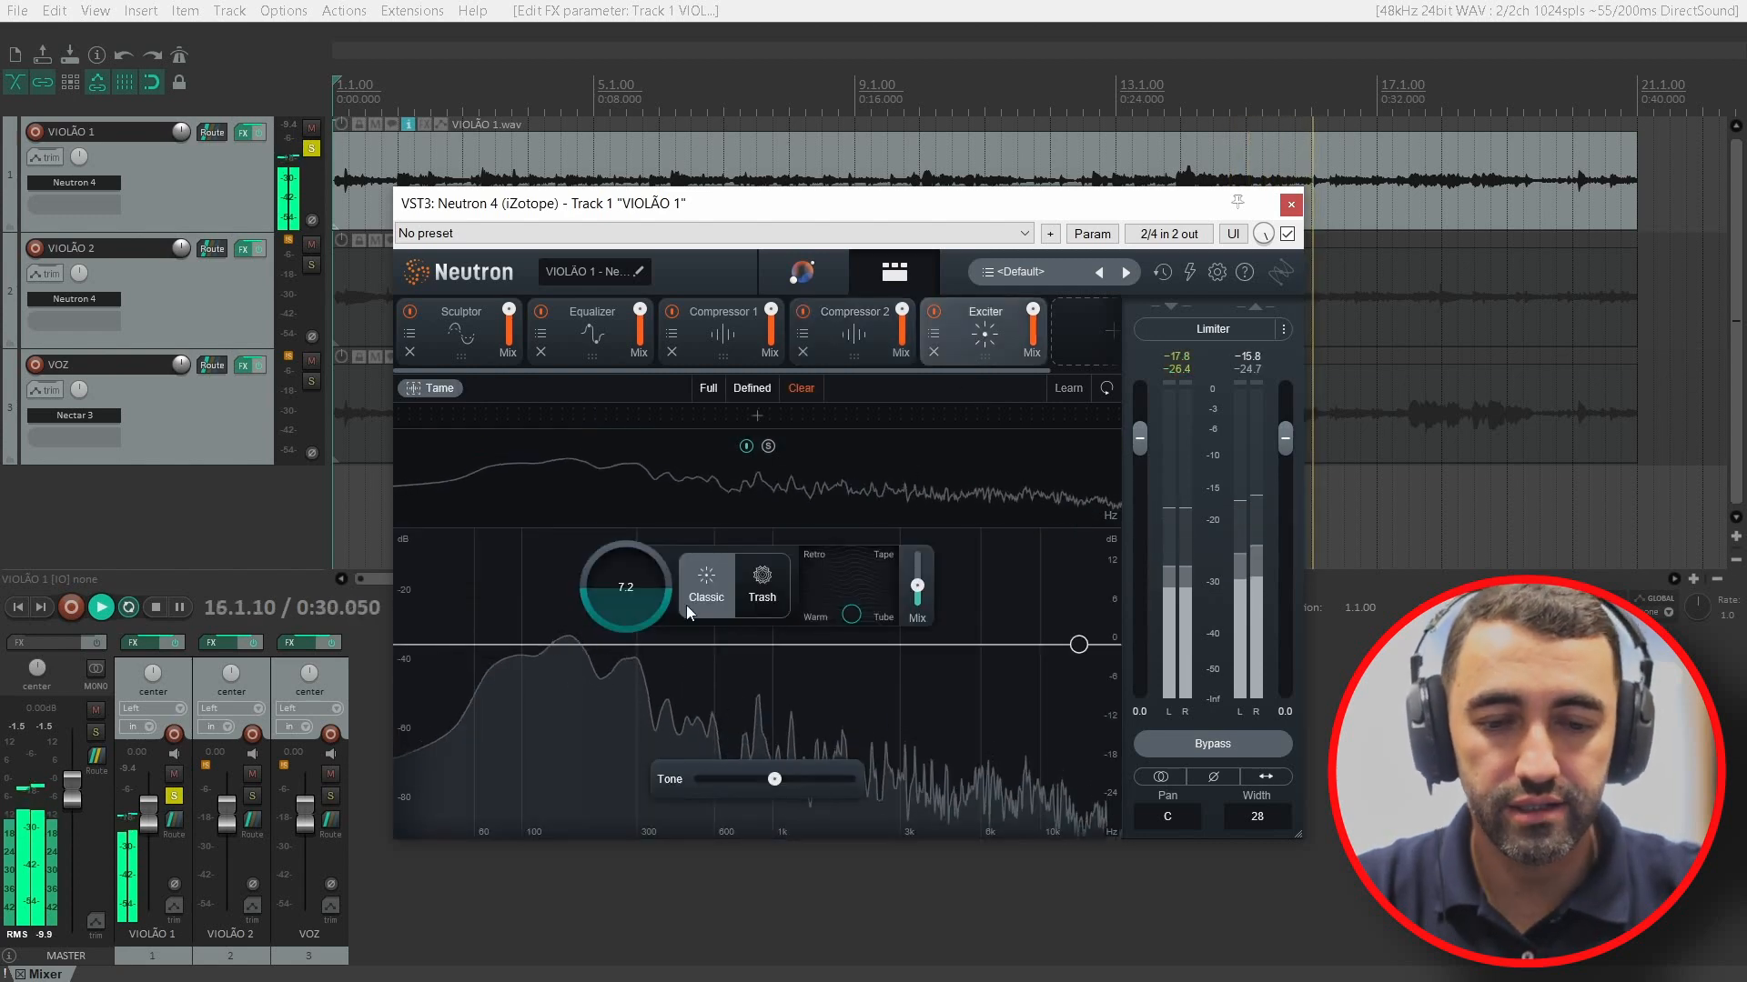
pyautogui.moveTo(630, 593); pyautogui.dragTo(664, 581)
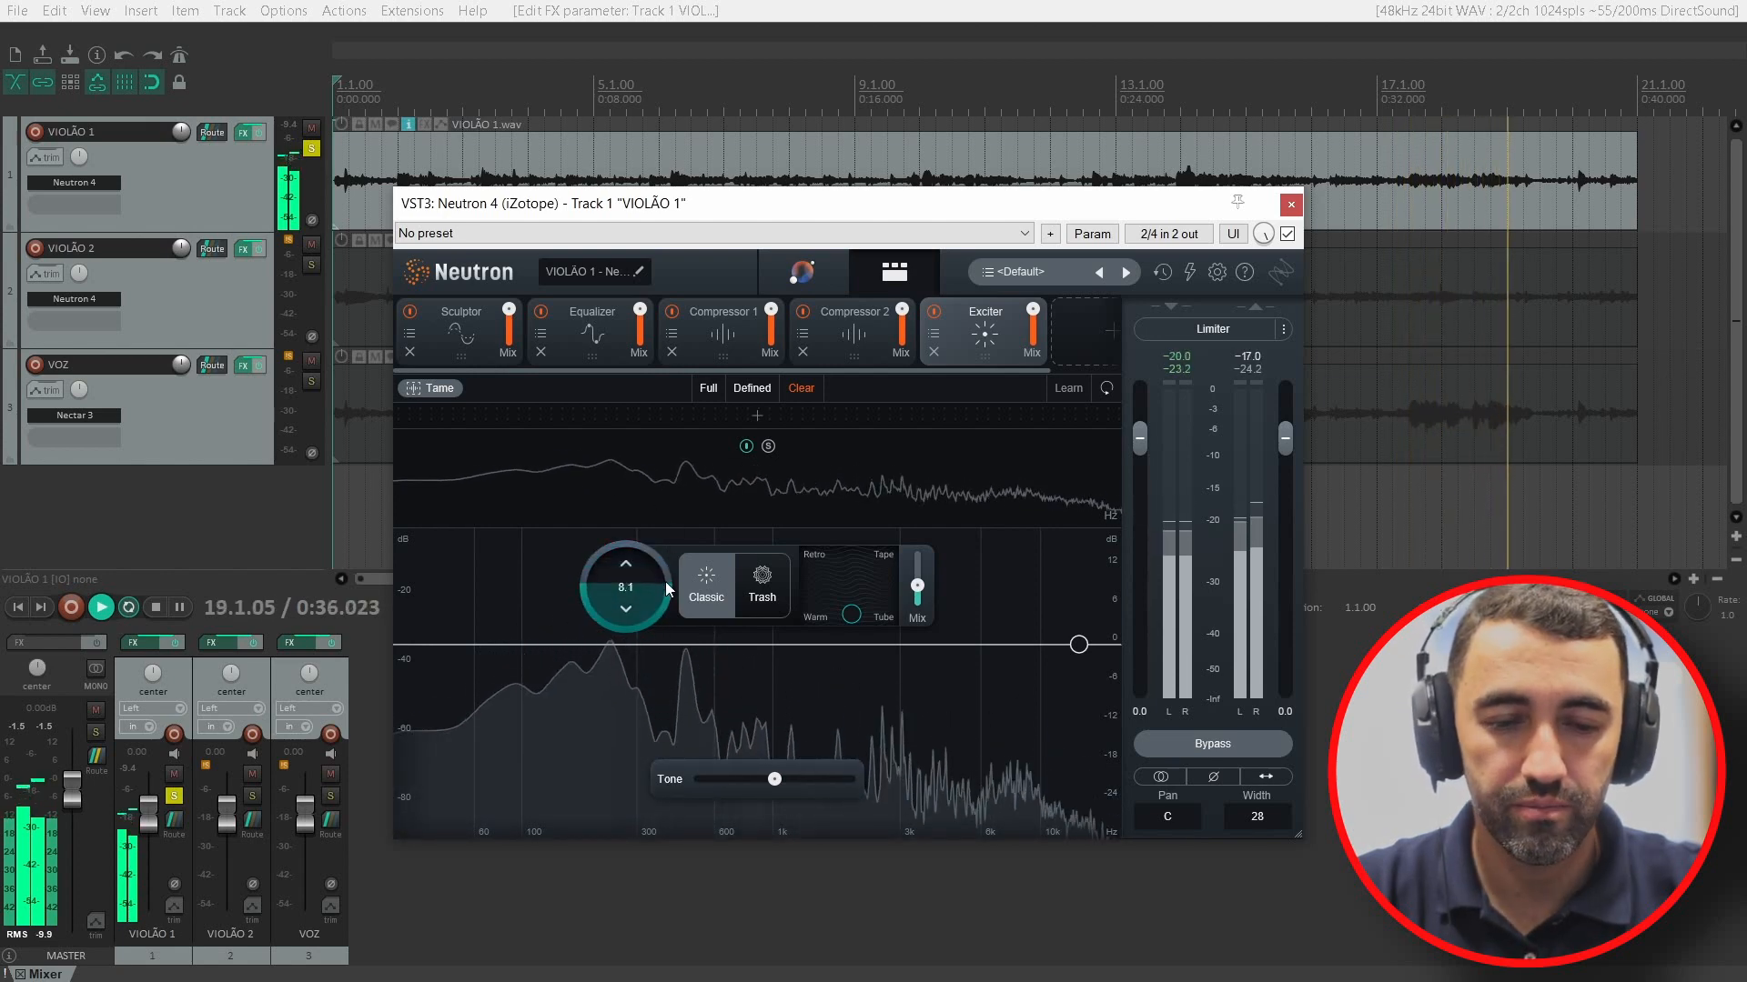
pyautogui.click(761, 583)
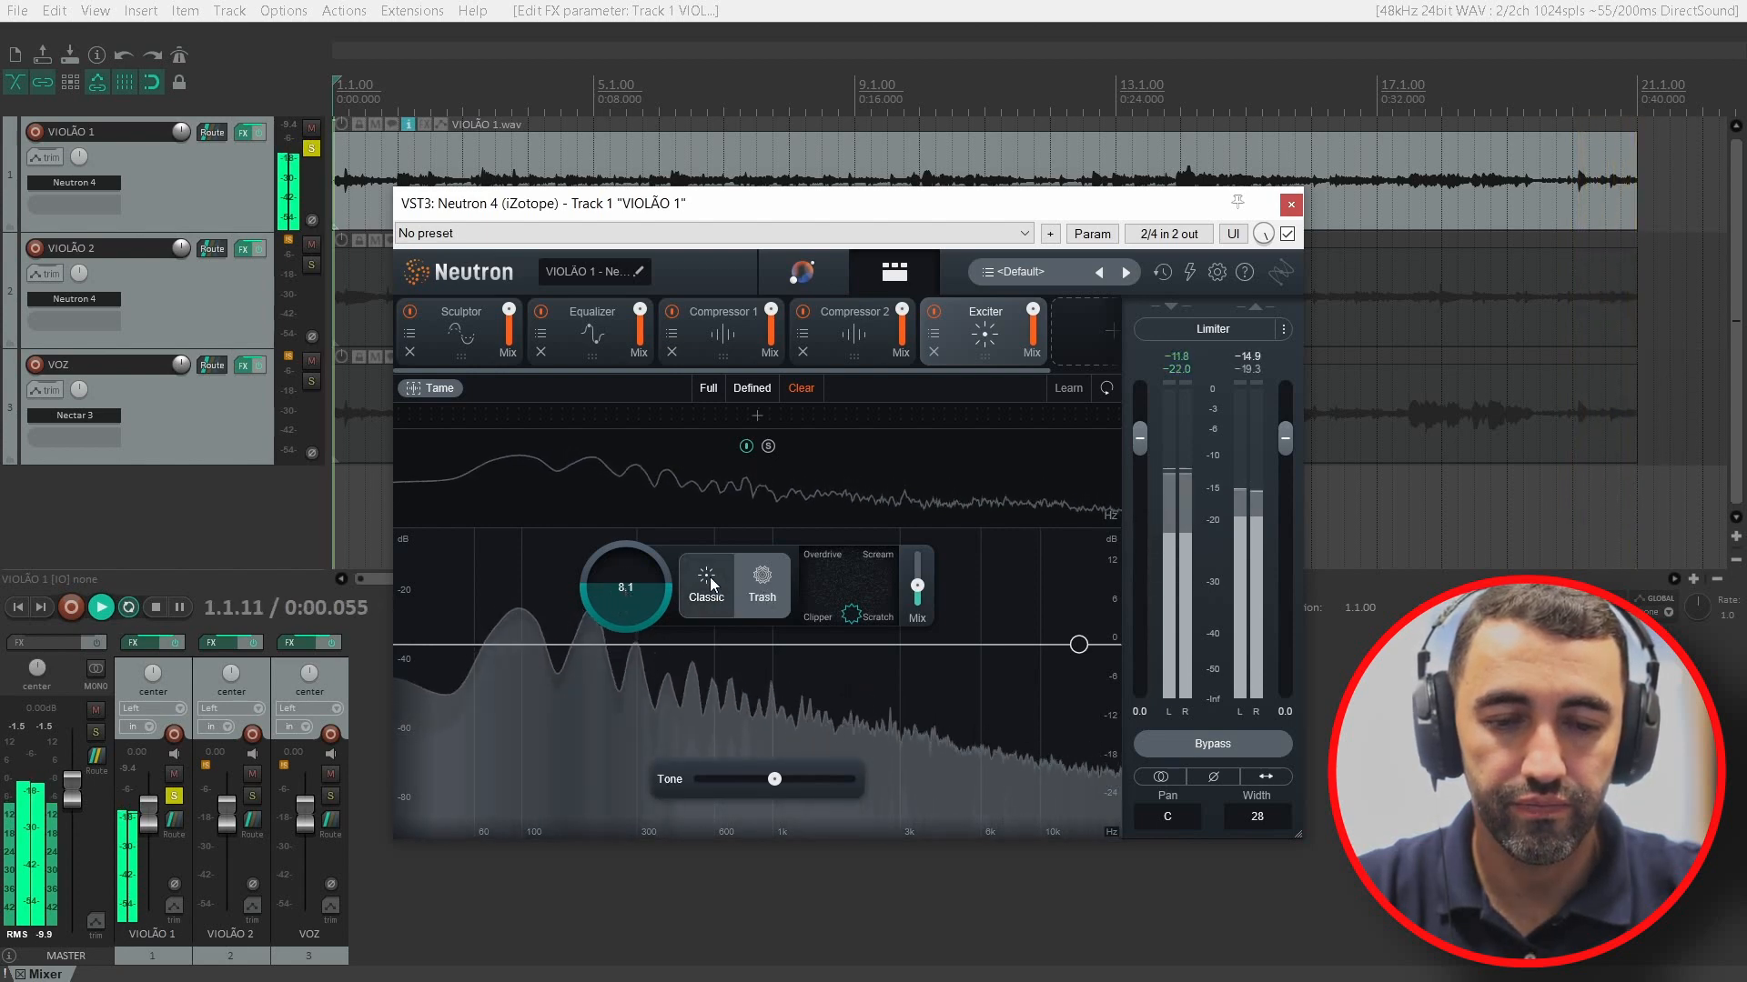
pyautogui.moveTo(647, 655)
pyautogui.mouseDown()
pyautogui.moveTo(653, 674)
pyautogui.moveTo(653, 659)
pyautogui.mouseUp()
pyautogui.click(698, 604)
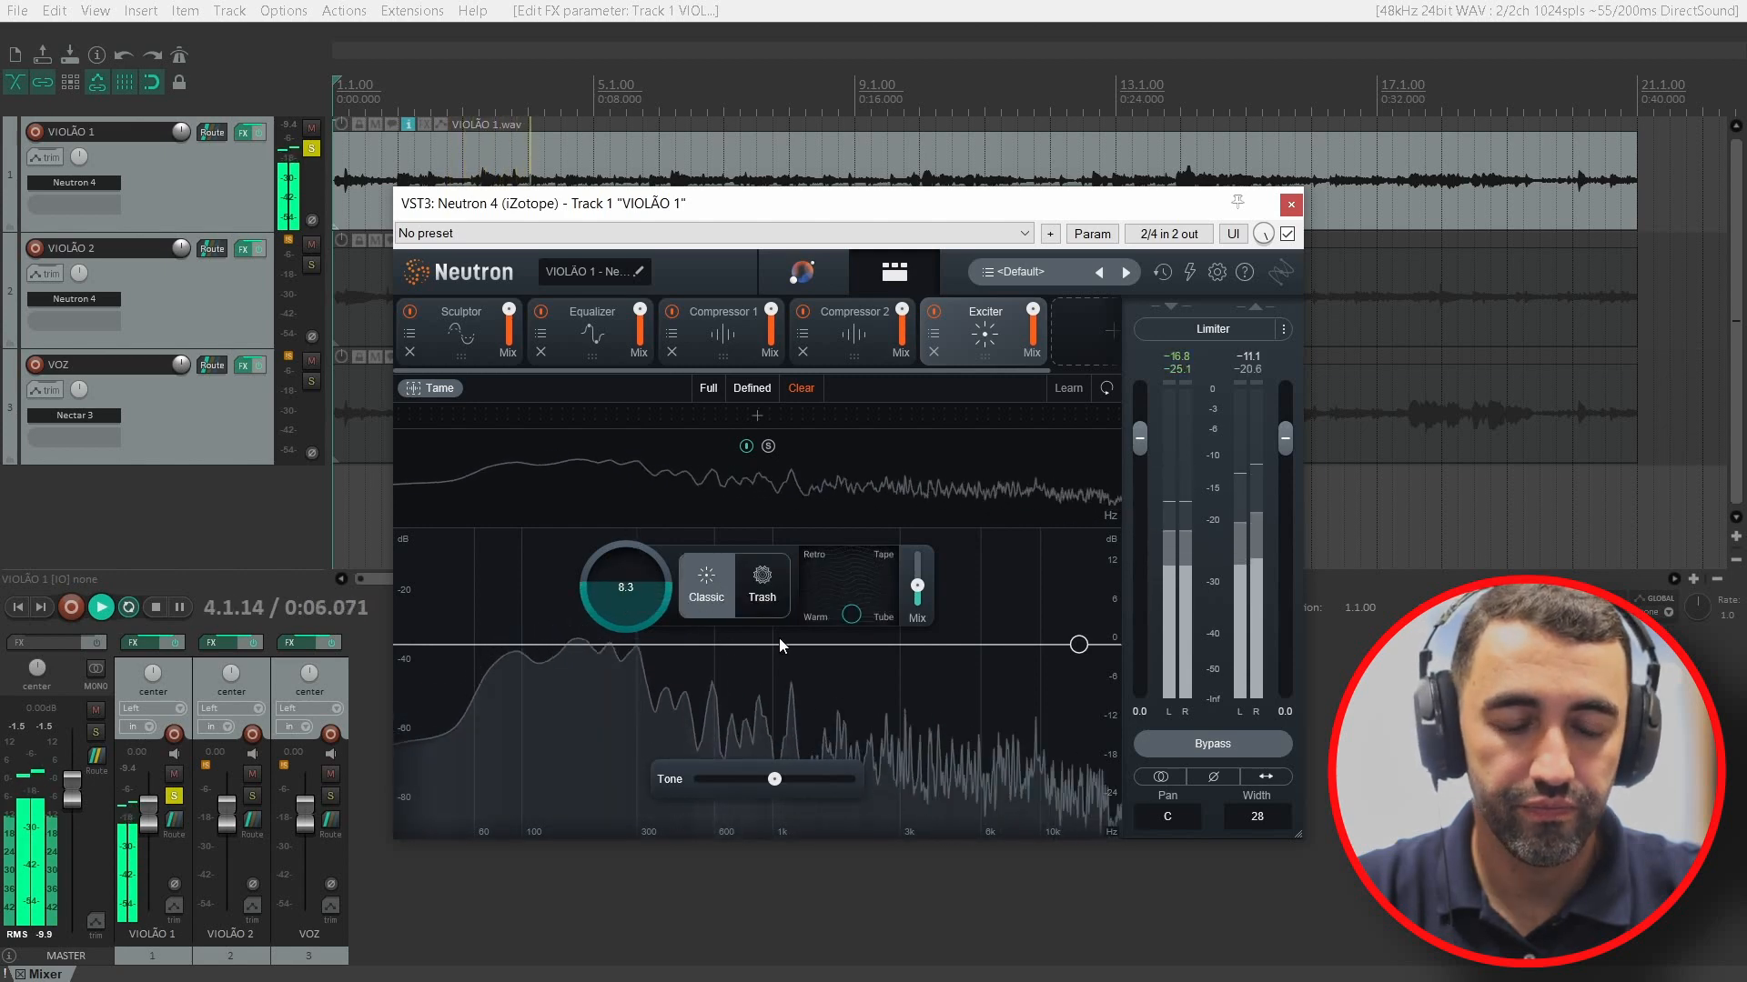
# Step: Audition the Exciter's Retro character at drive 15.0, settle on drive 7.9 between Warm and Tube, and close VIOLÃO 1's plug-in
pyautogui.moveTo(851, 614); pyautogui.dragTo(825, 570)
pyautogui.moveTo(611, 598); pyautogui.dragTo(668, 526)
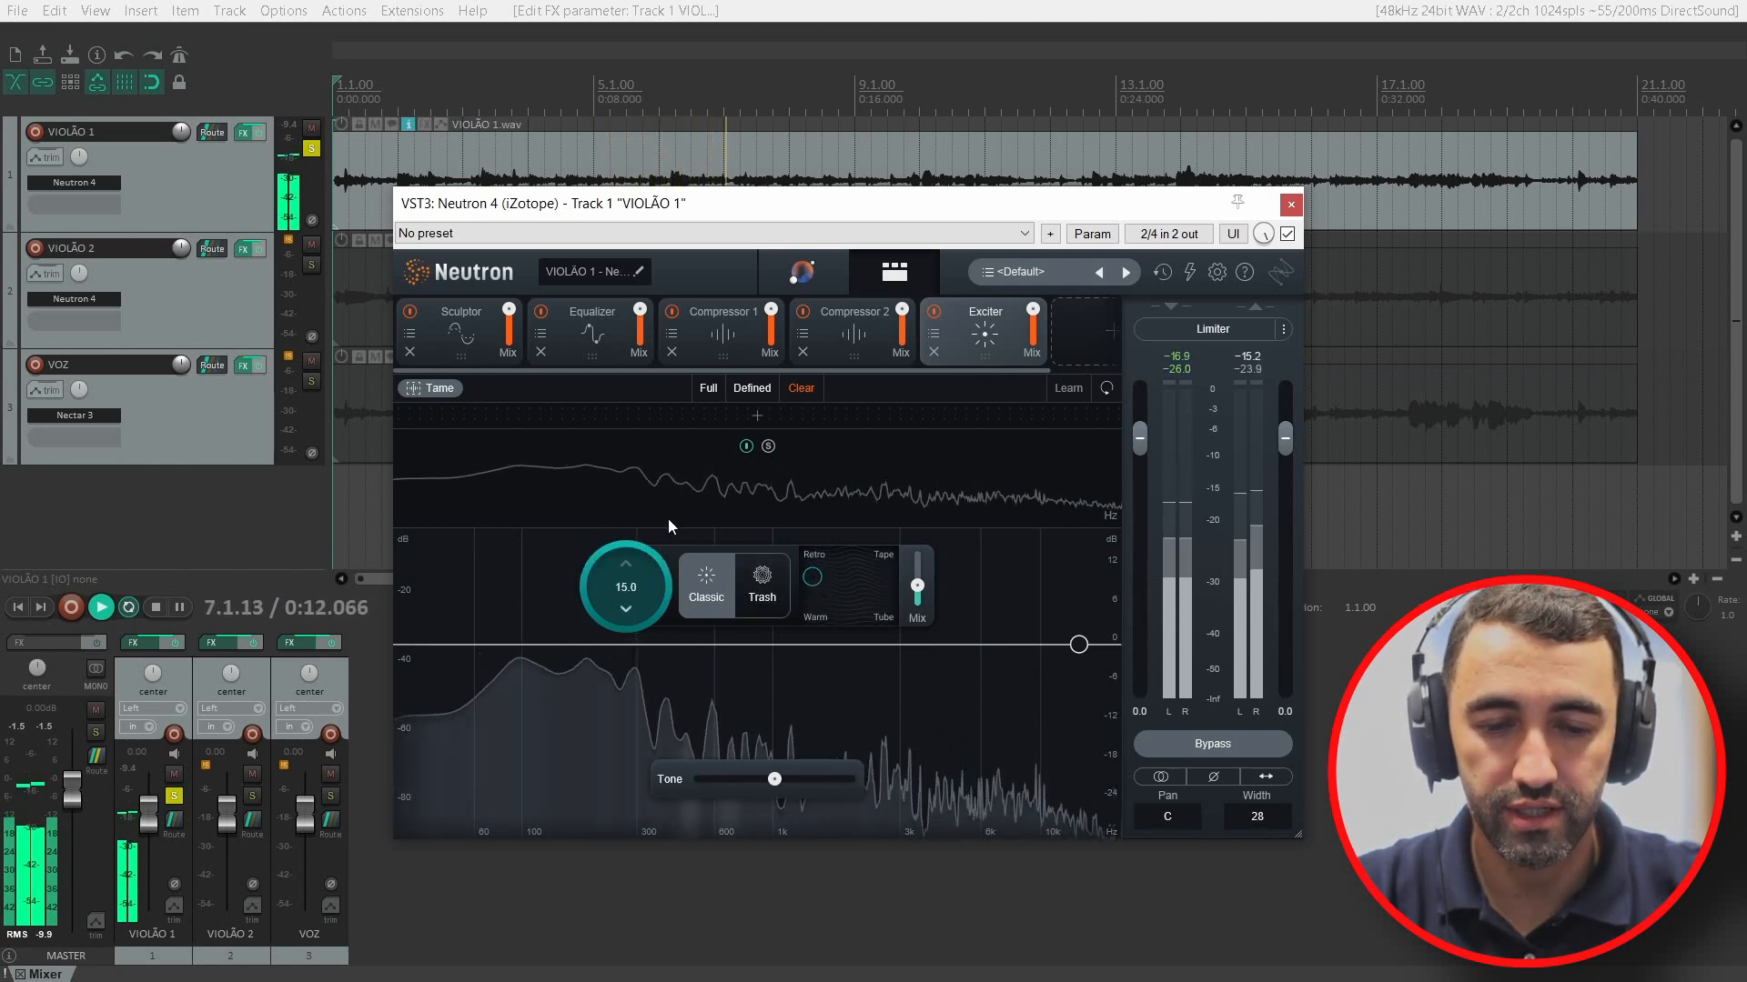
pyautogui.moveTo(815, 571); pyautogui.dragTo(851, 620)
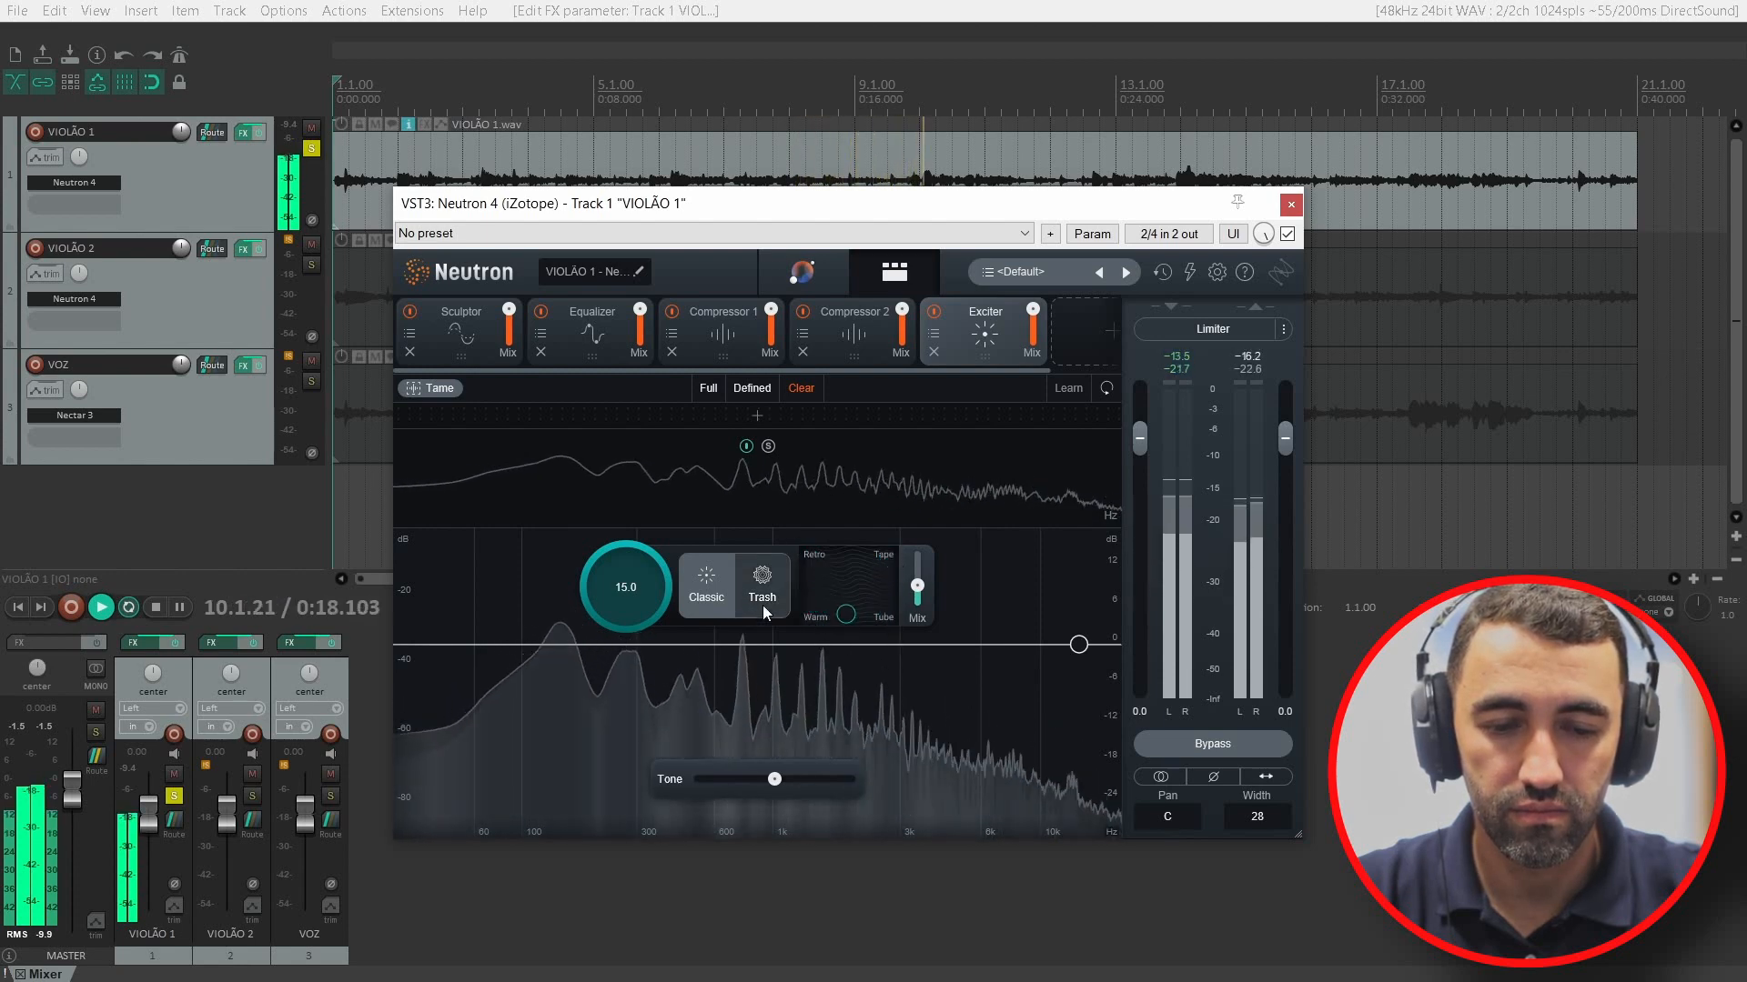
pyautogui.moveTo(662, 582); pyautogui.dragTo(697, 681)
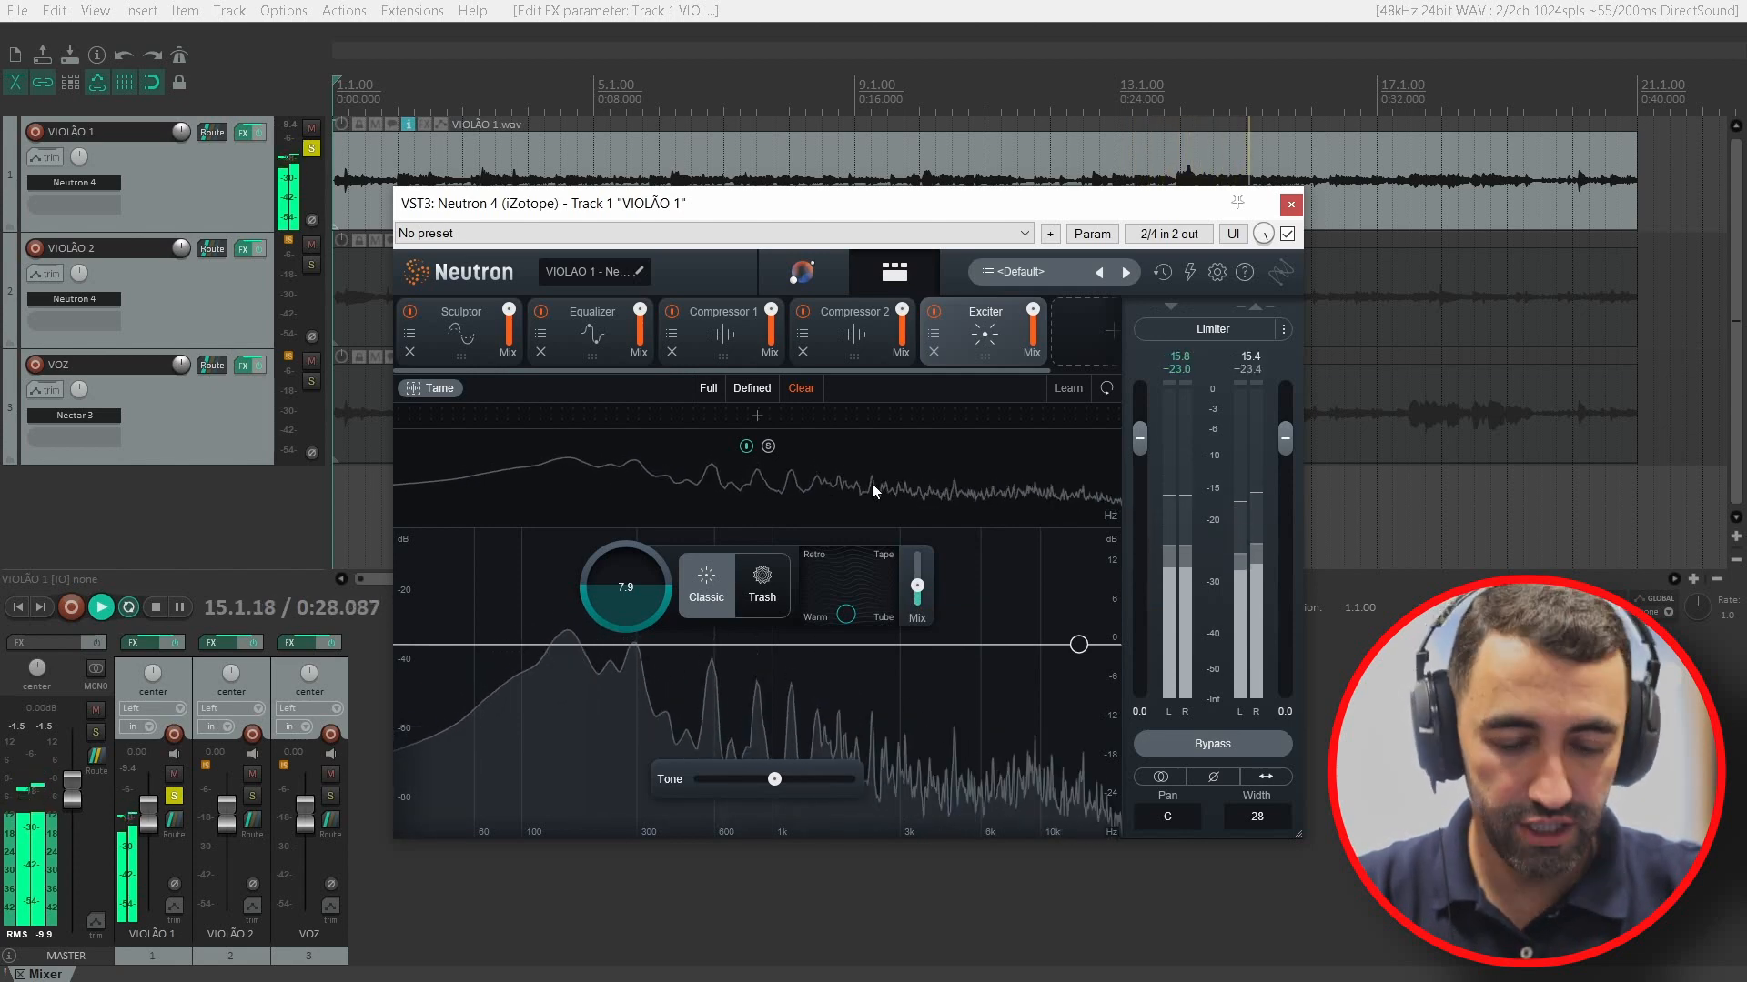
pyautogui.press('space')
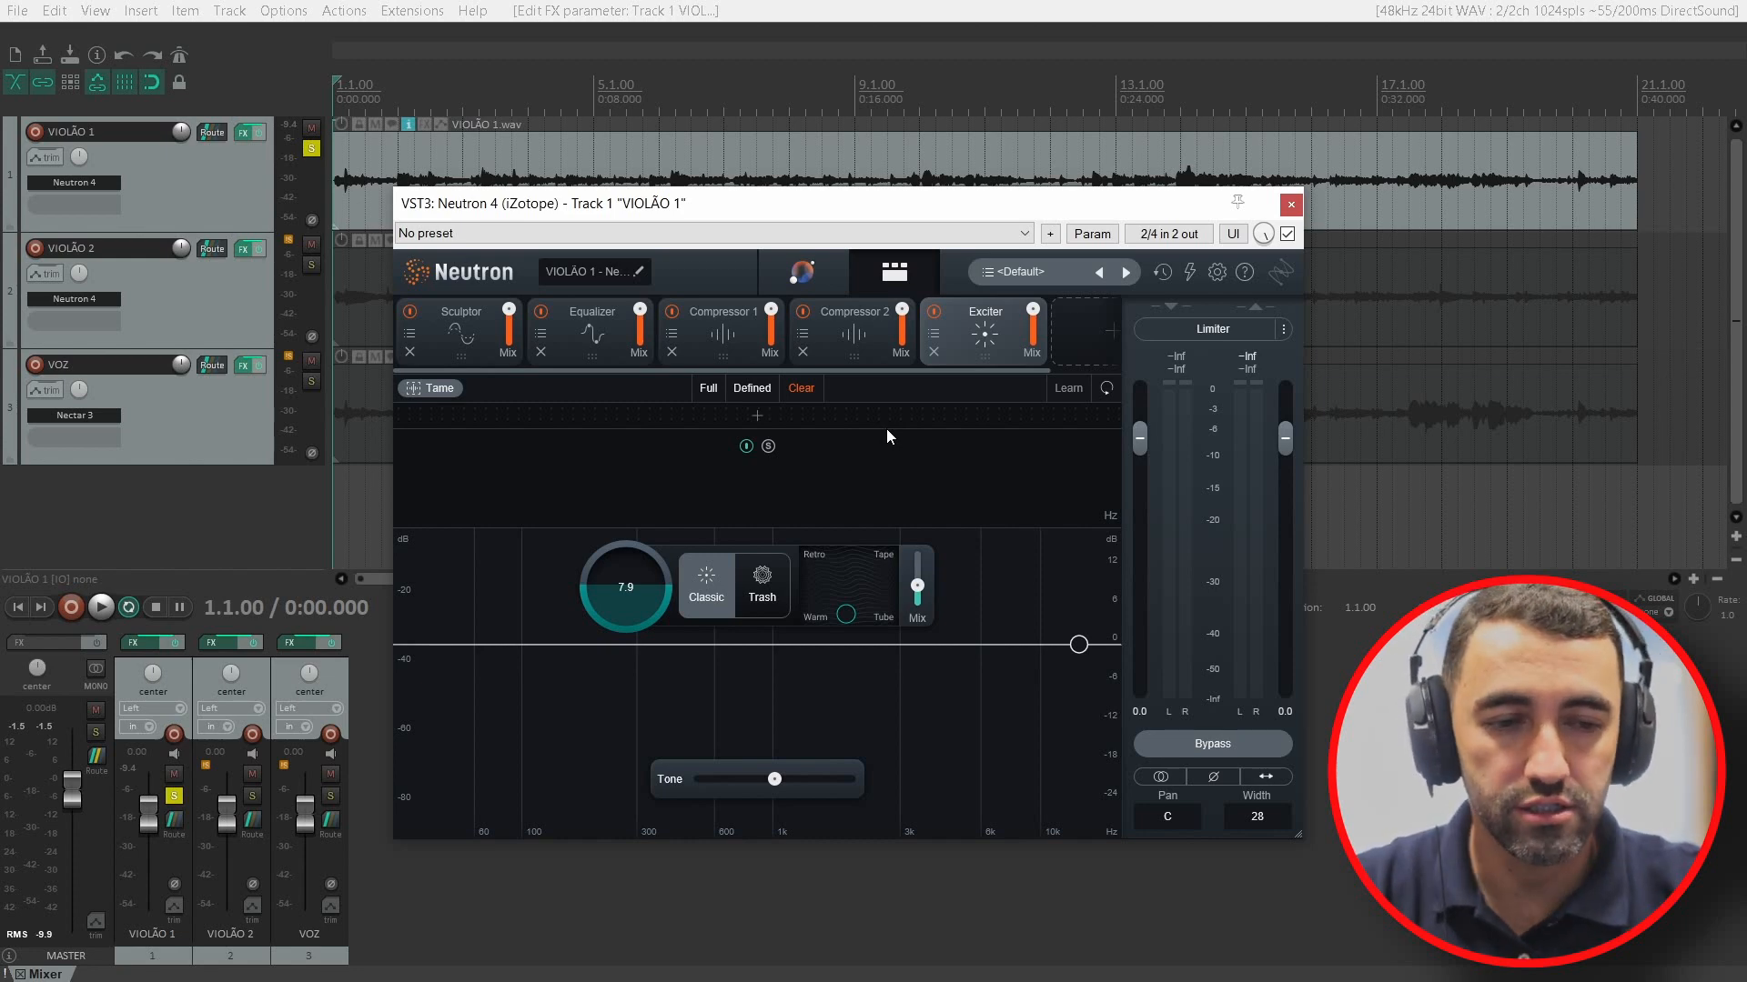
pyautogui.click(1292, 204)
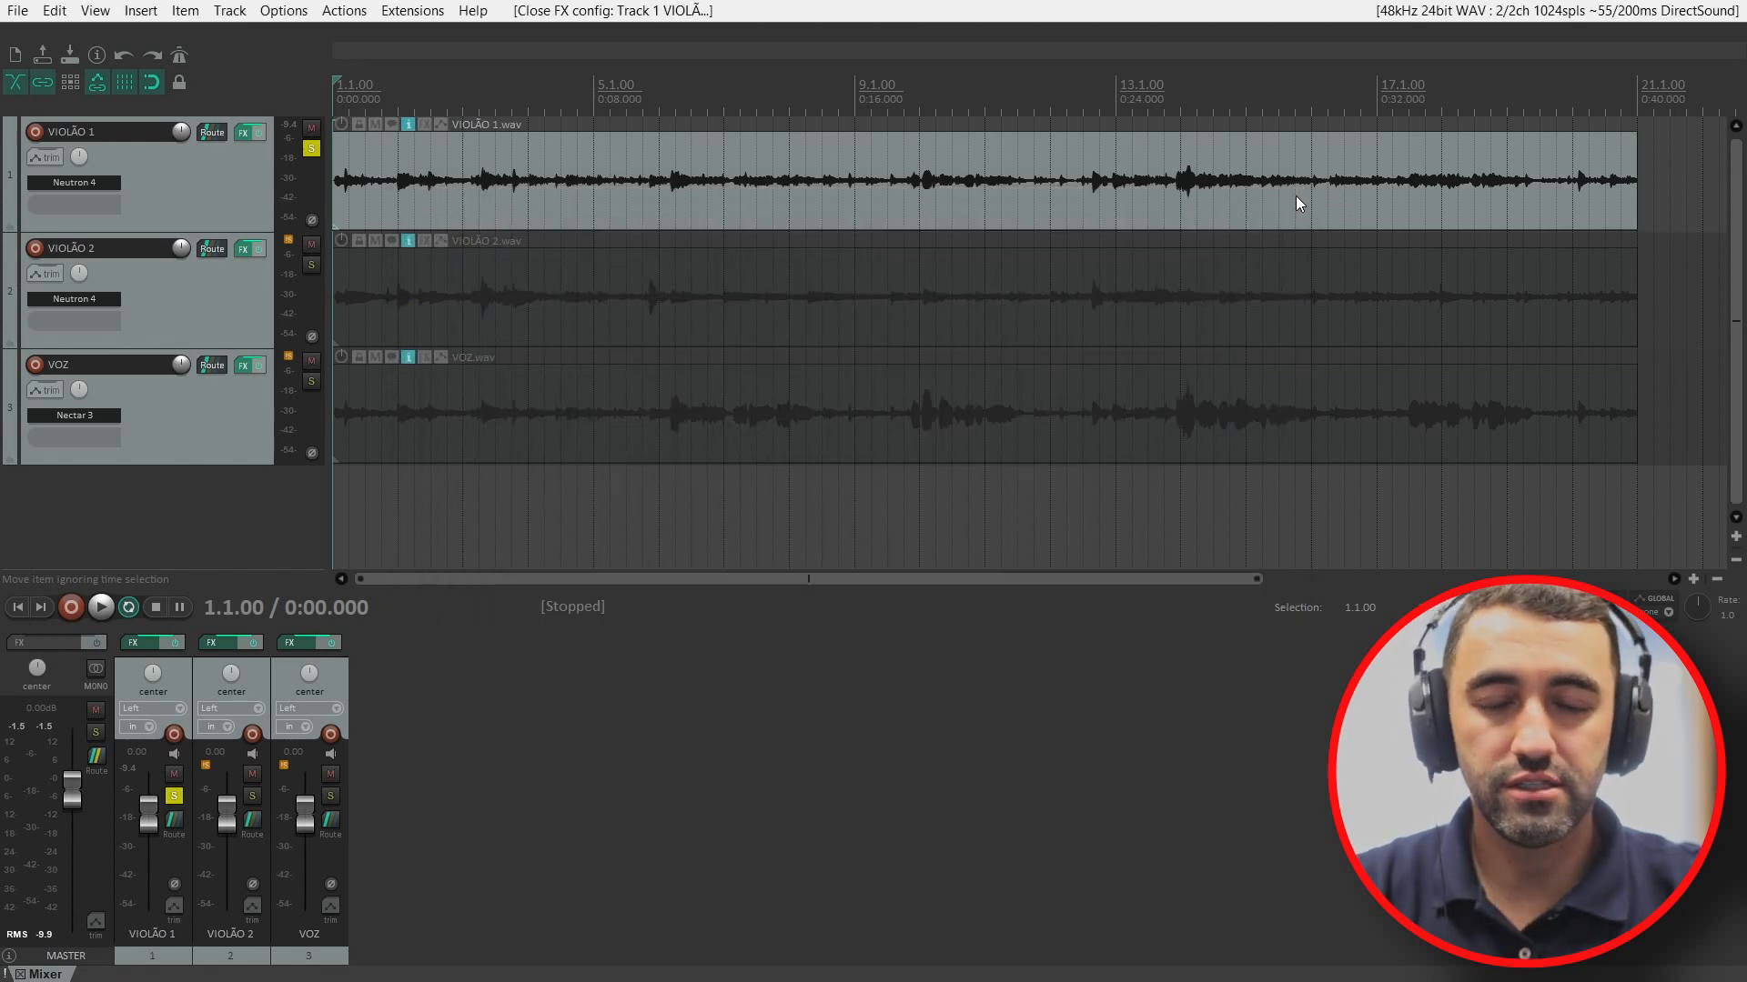
# Step: Solo only VIOLÃO 2 and run its Neutron 4 assistant during playback
pyautogui.keyDown('ctrl'); pyautogui.keyDown('alt'); pyautogui.click(314, 260); pyautogui.keyUp('alt'); pyautogui.keyUp('ctrl')
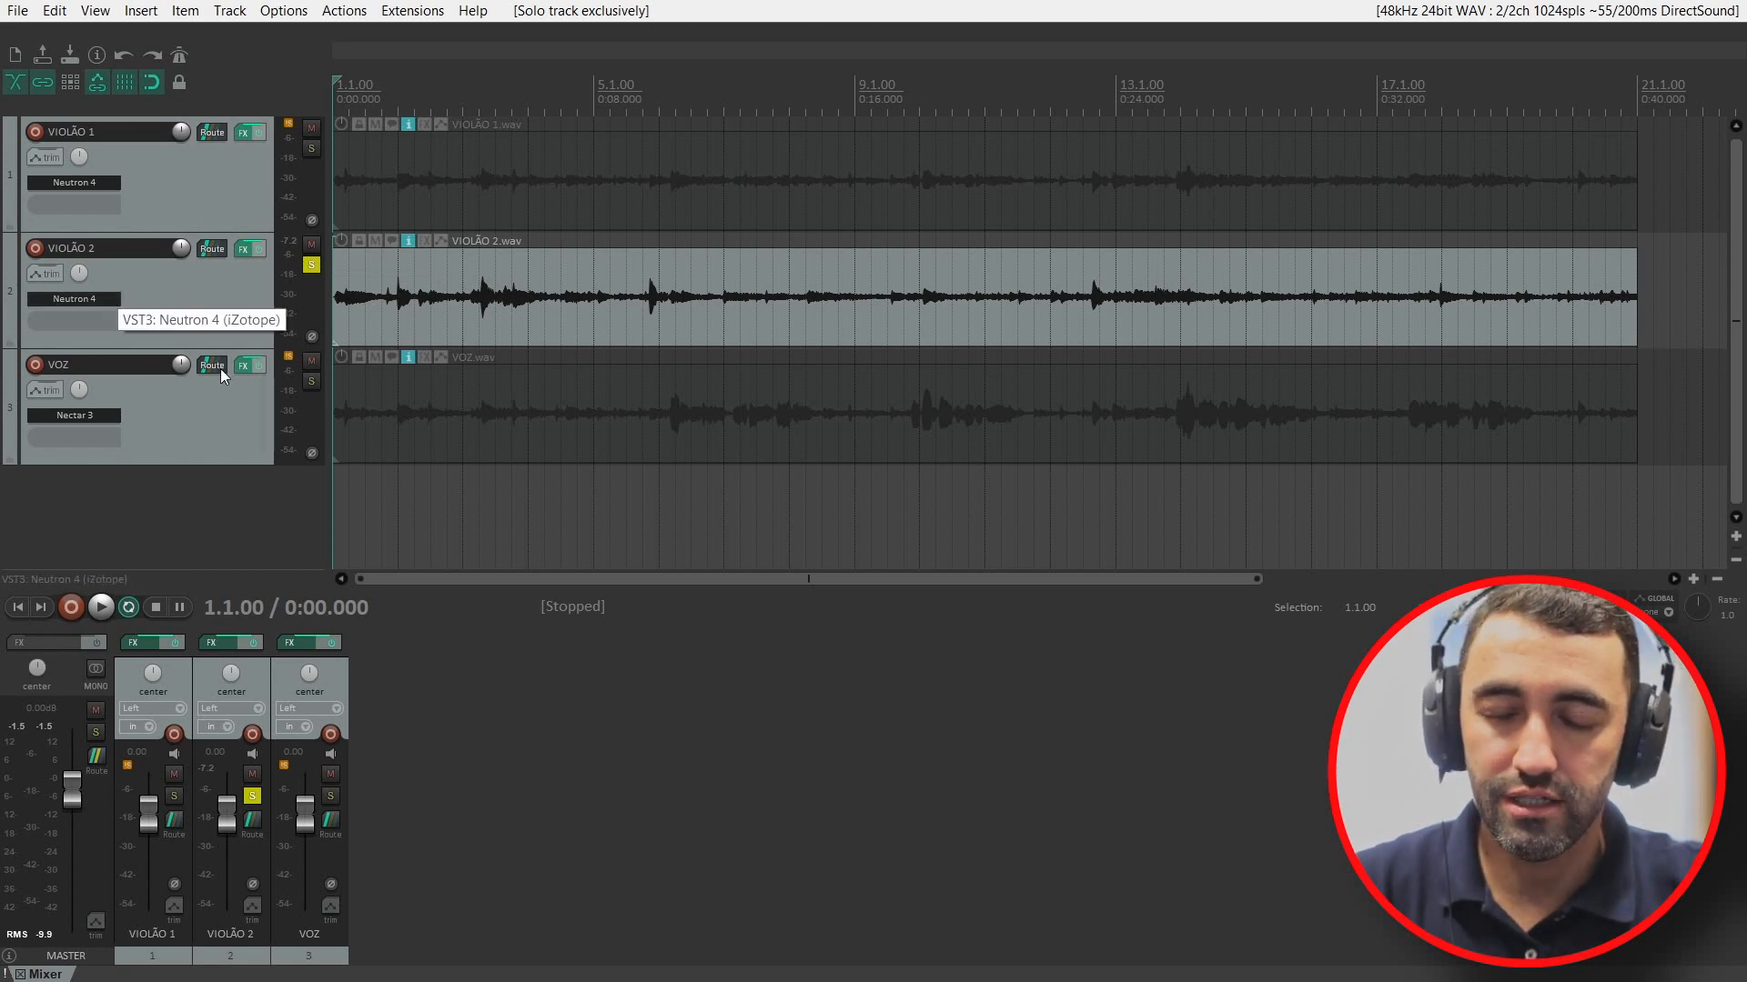
pyautogui.click(103, 296)
pyautogui.moveTo(476, 74); pyautogui.dragTo(844, 138)
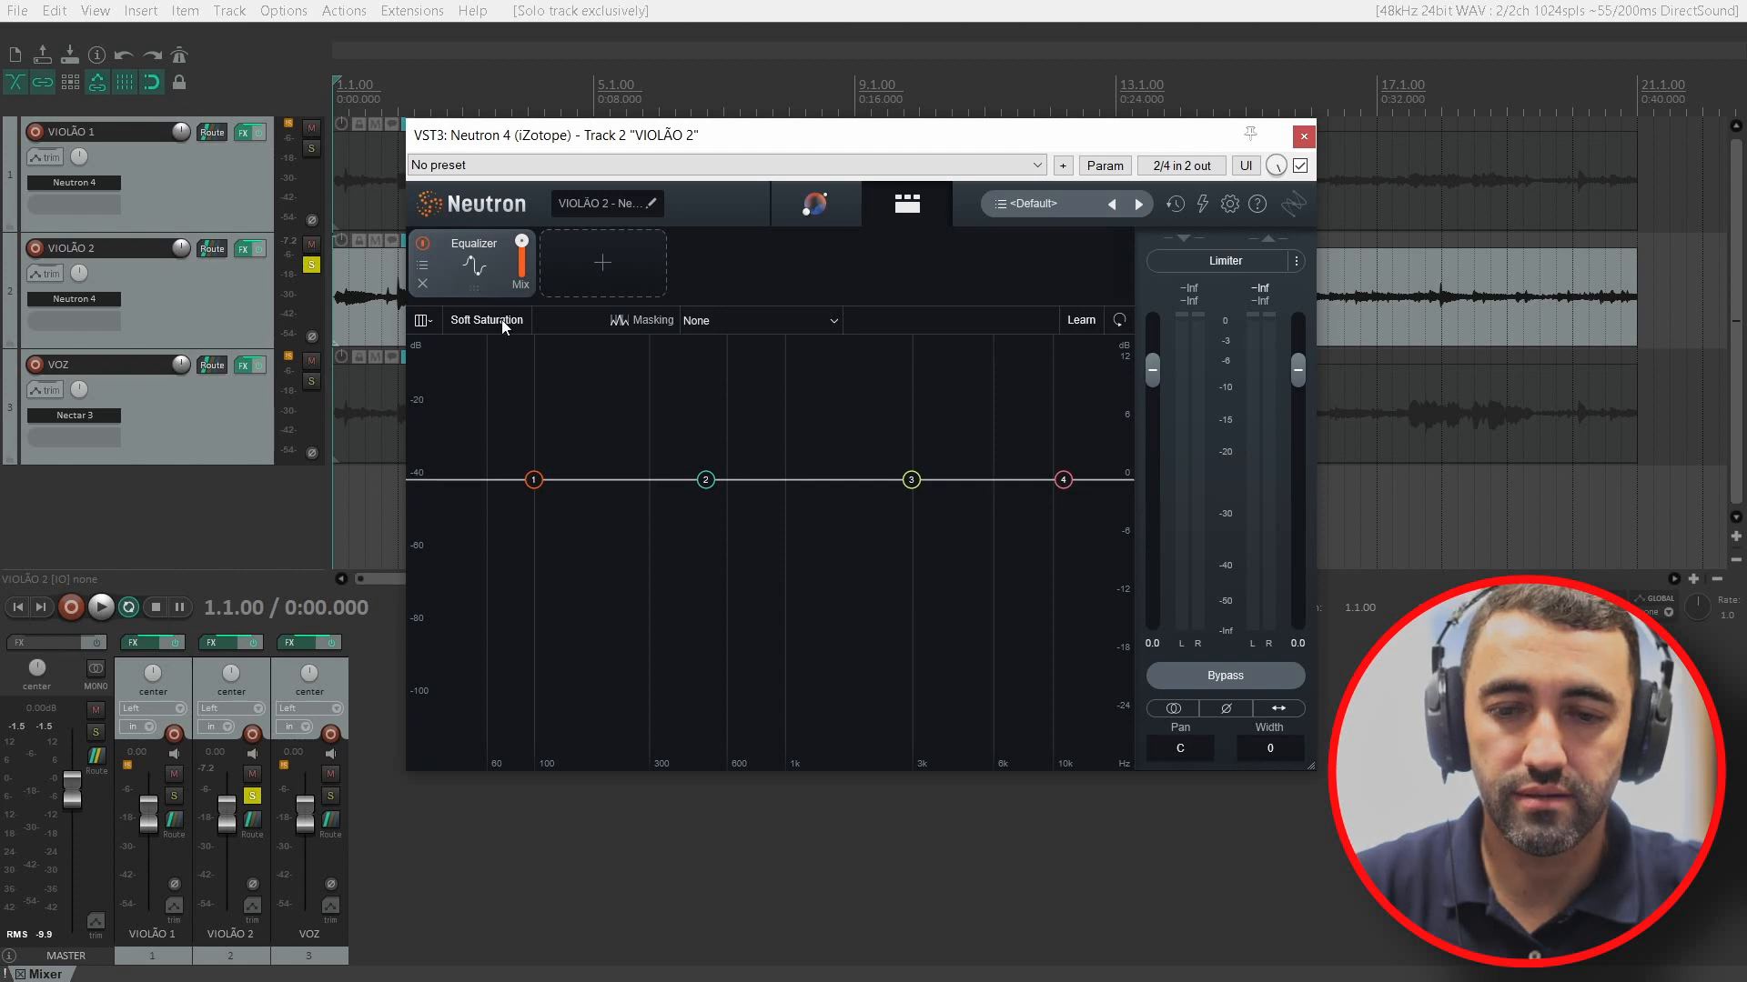
pyautogui.press('space')
pyautogui.click(816, 207)
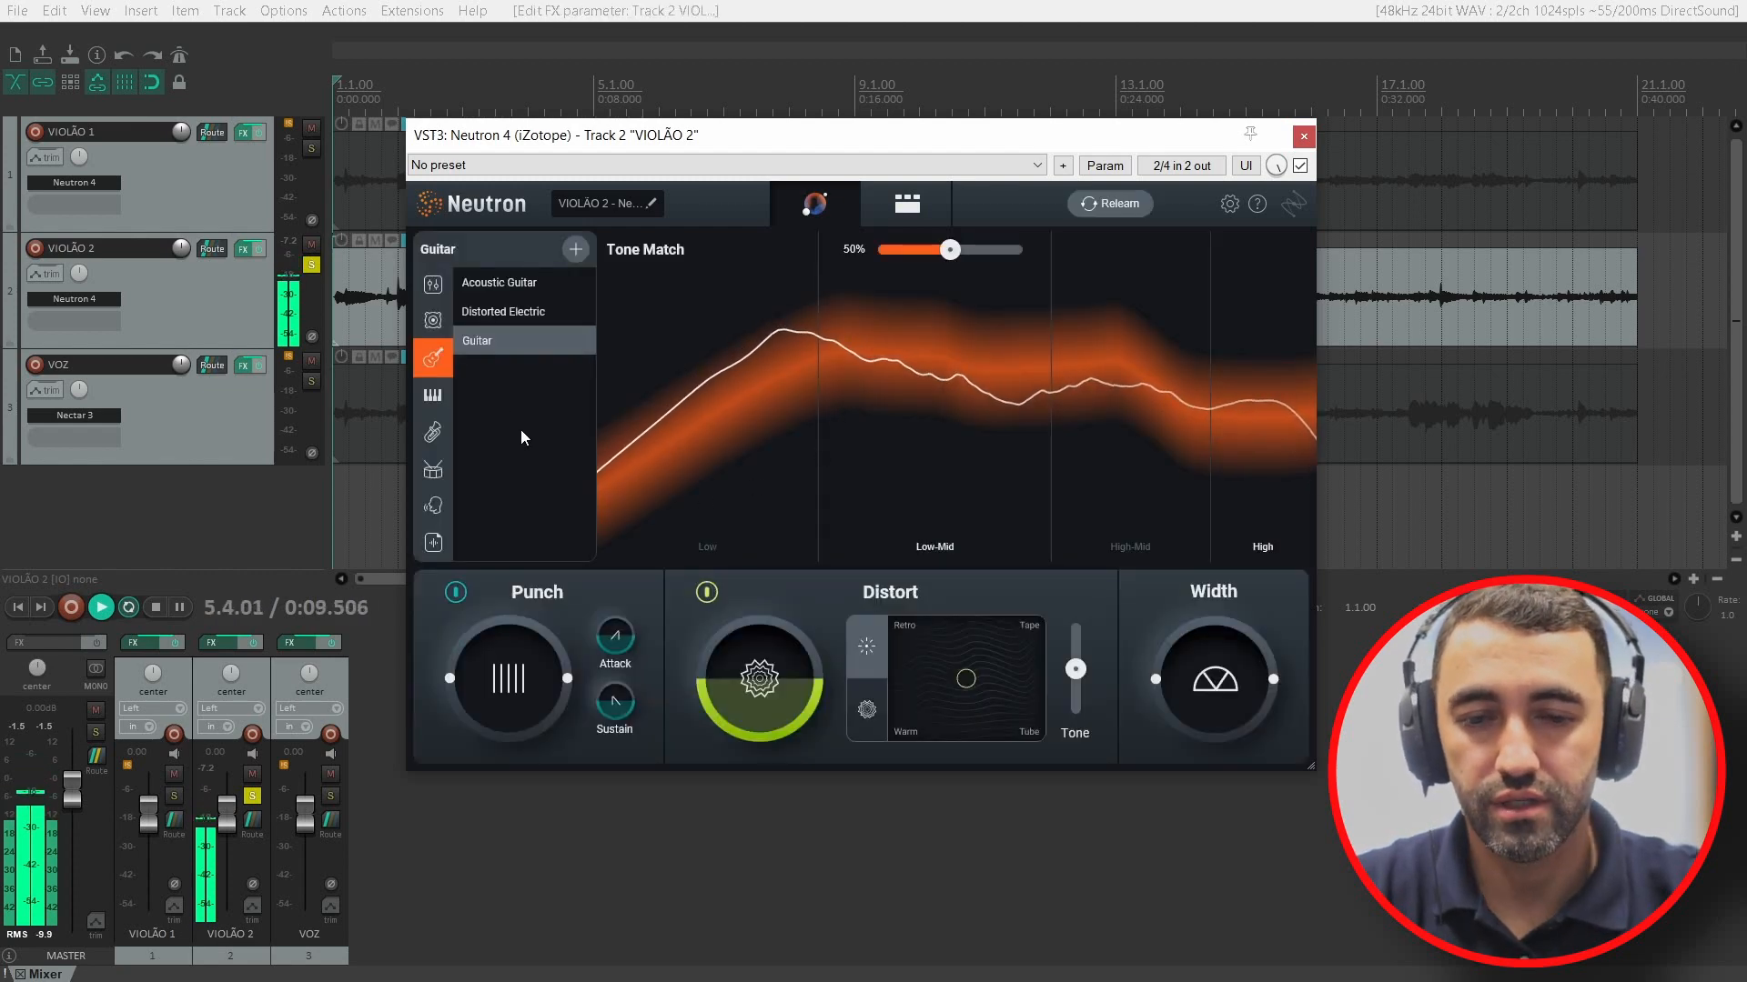
# Step: Apply the Acoustic Guitar target to VIOLÃO 2 and raise the Sculptor's lower limit to 74 Hz
pyautogui.click(493, 282)
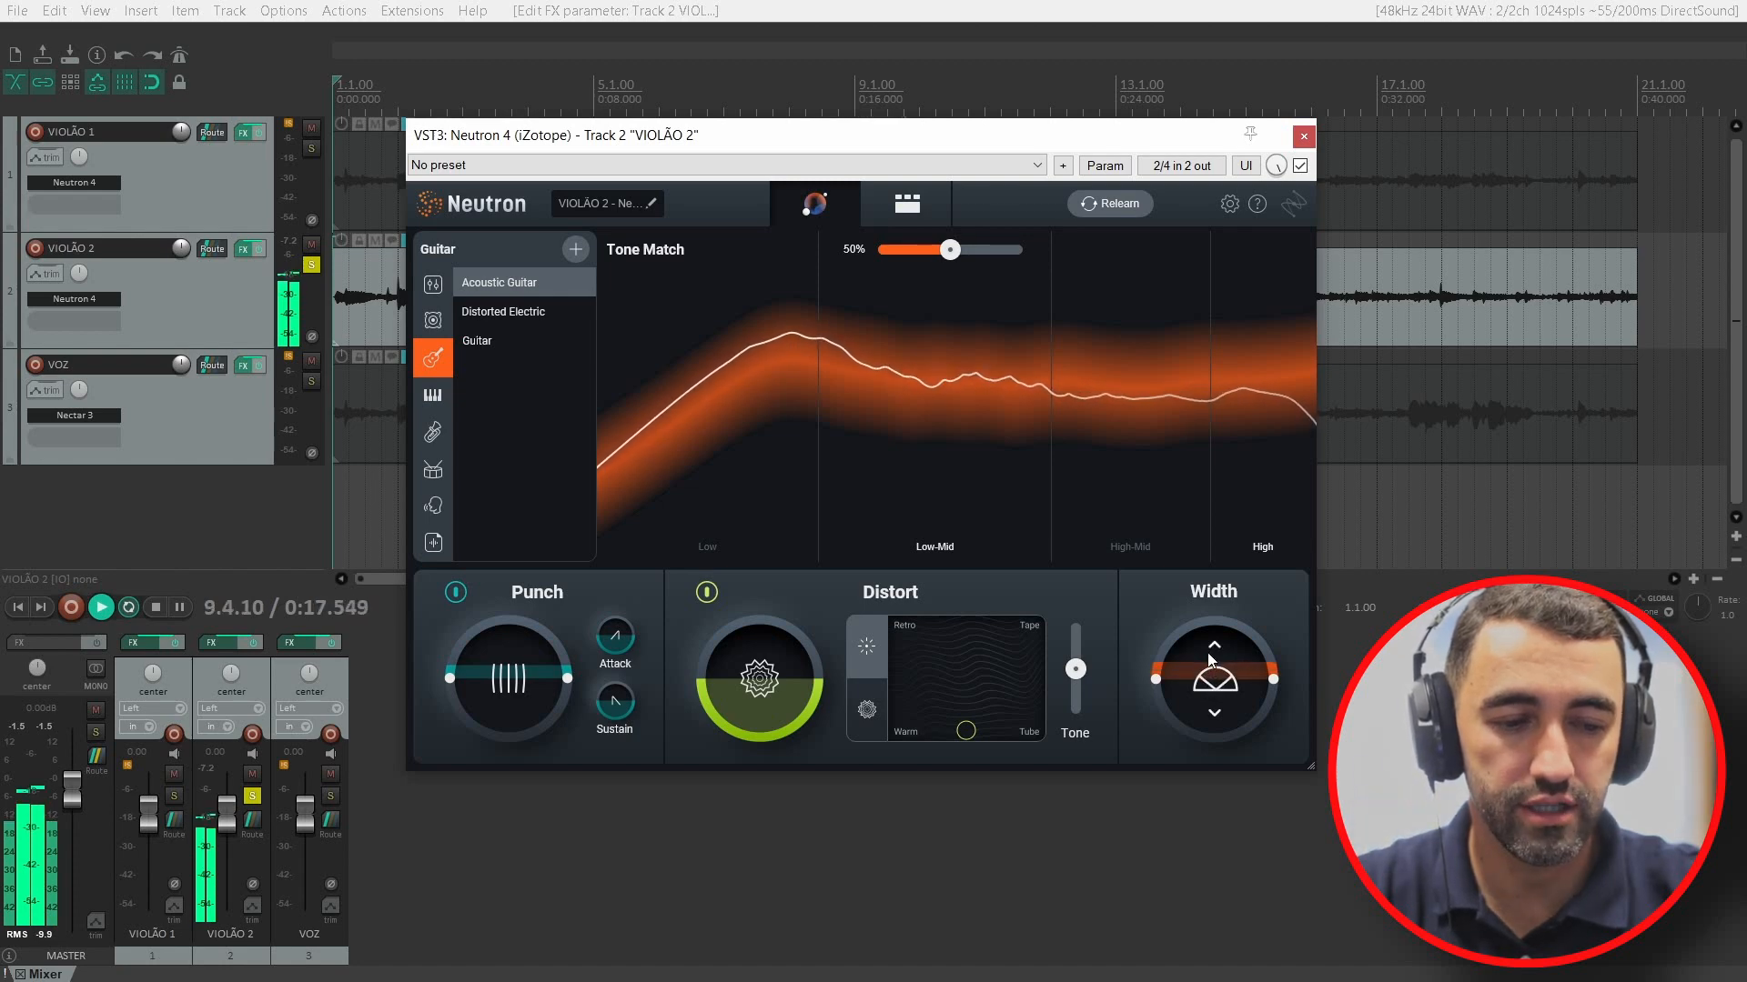
pyautogui.click(926, 198)
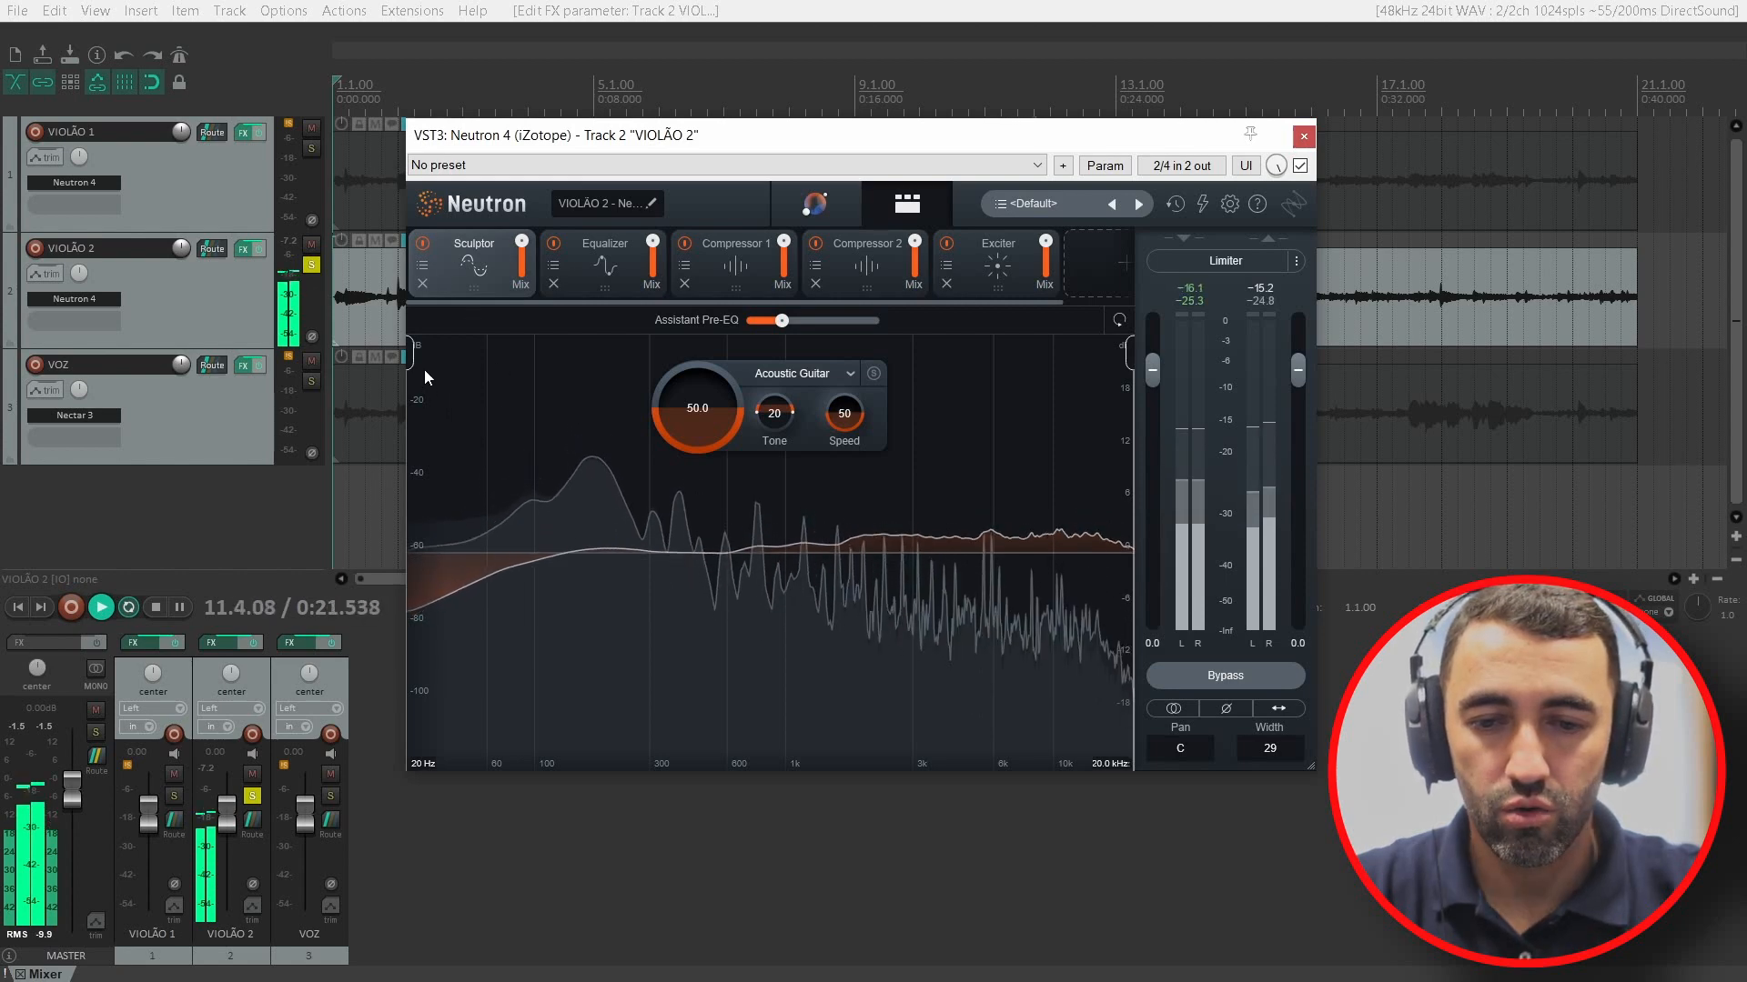
pyautogui.moveTo(425, 377); pyautogui.dragTo(511, 439)
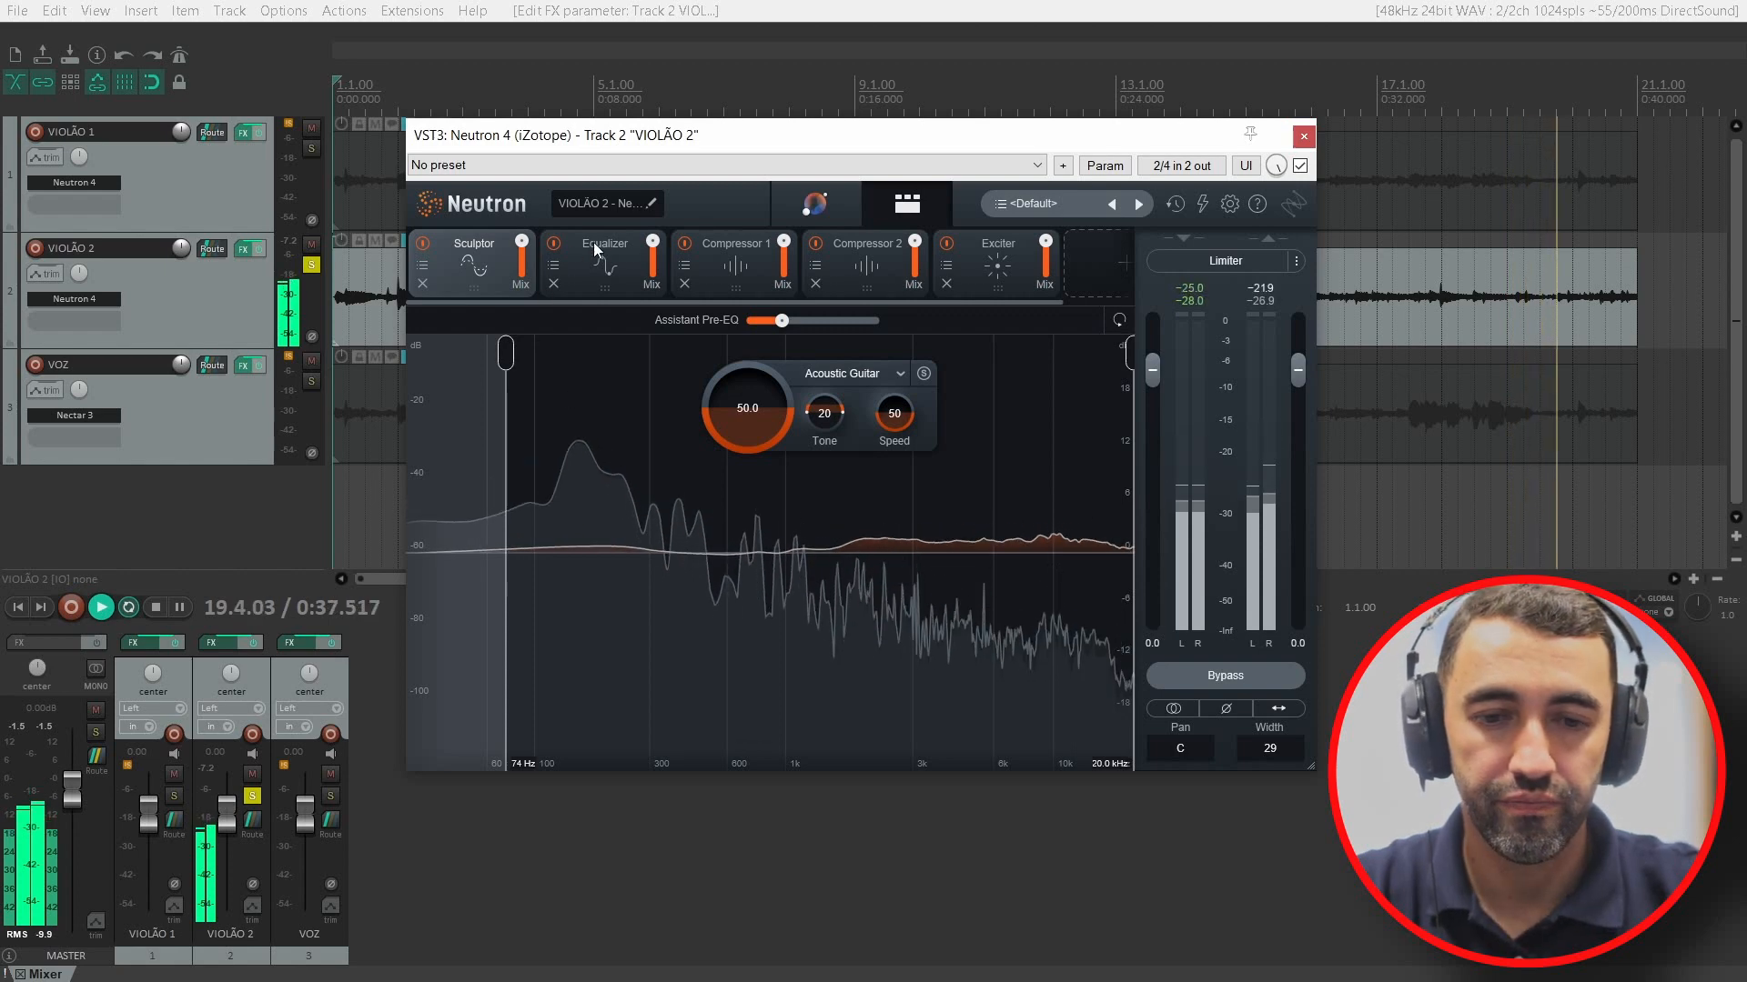
# Step: Review VIOLÃO 2's Equalizer, Compressor 1, Compressor 2 and Exciter settings during playback and close the plug-in
pyautogui.click(624, 270)
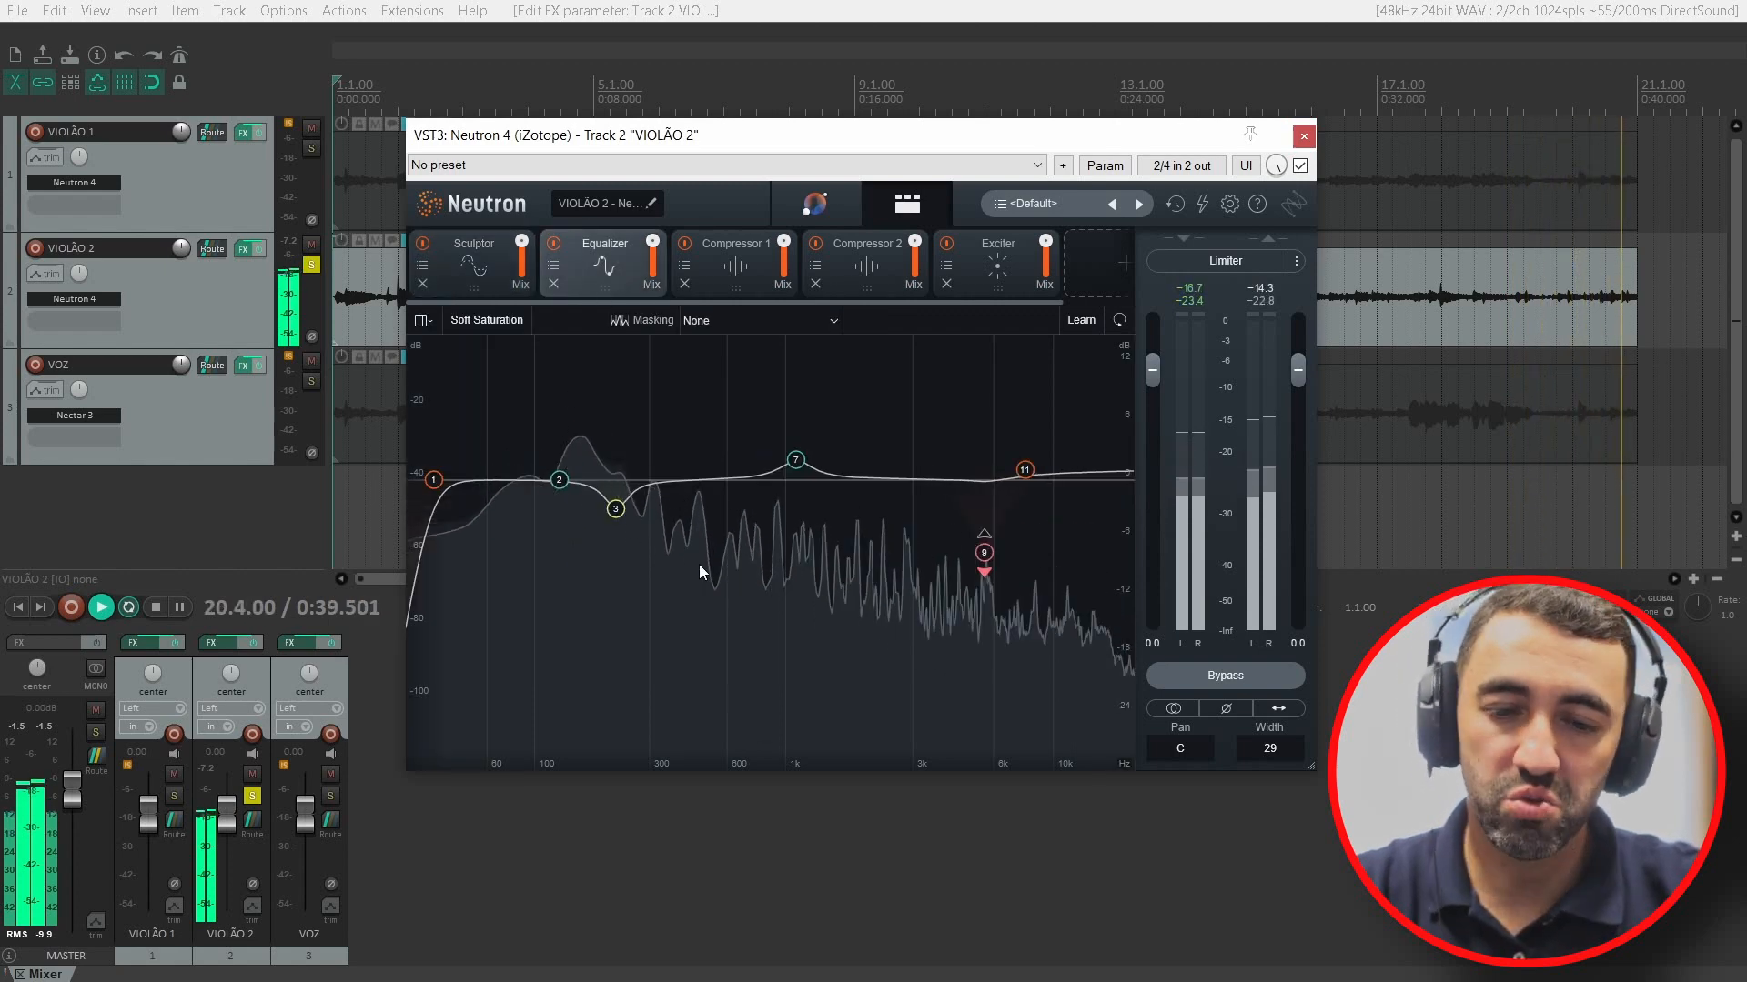
pyautogui.click(739, 274)
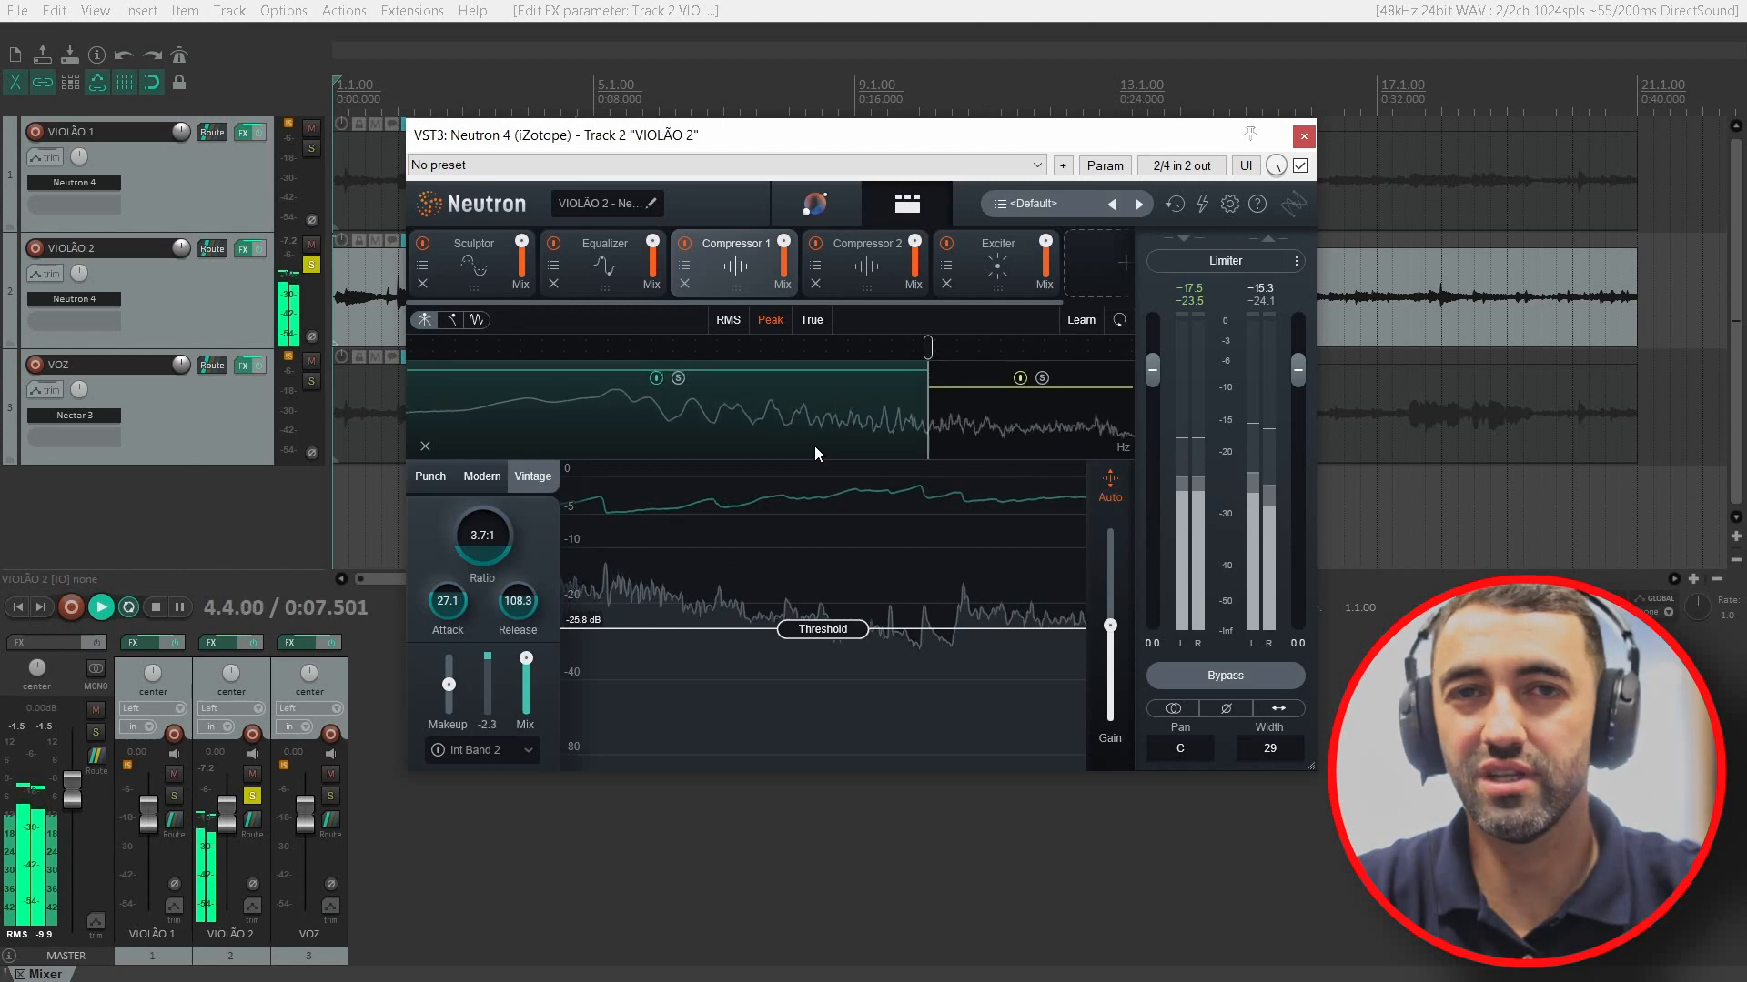
pyautogui.click(887, 273)
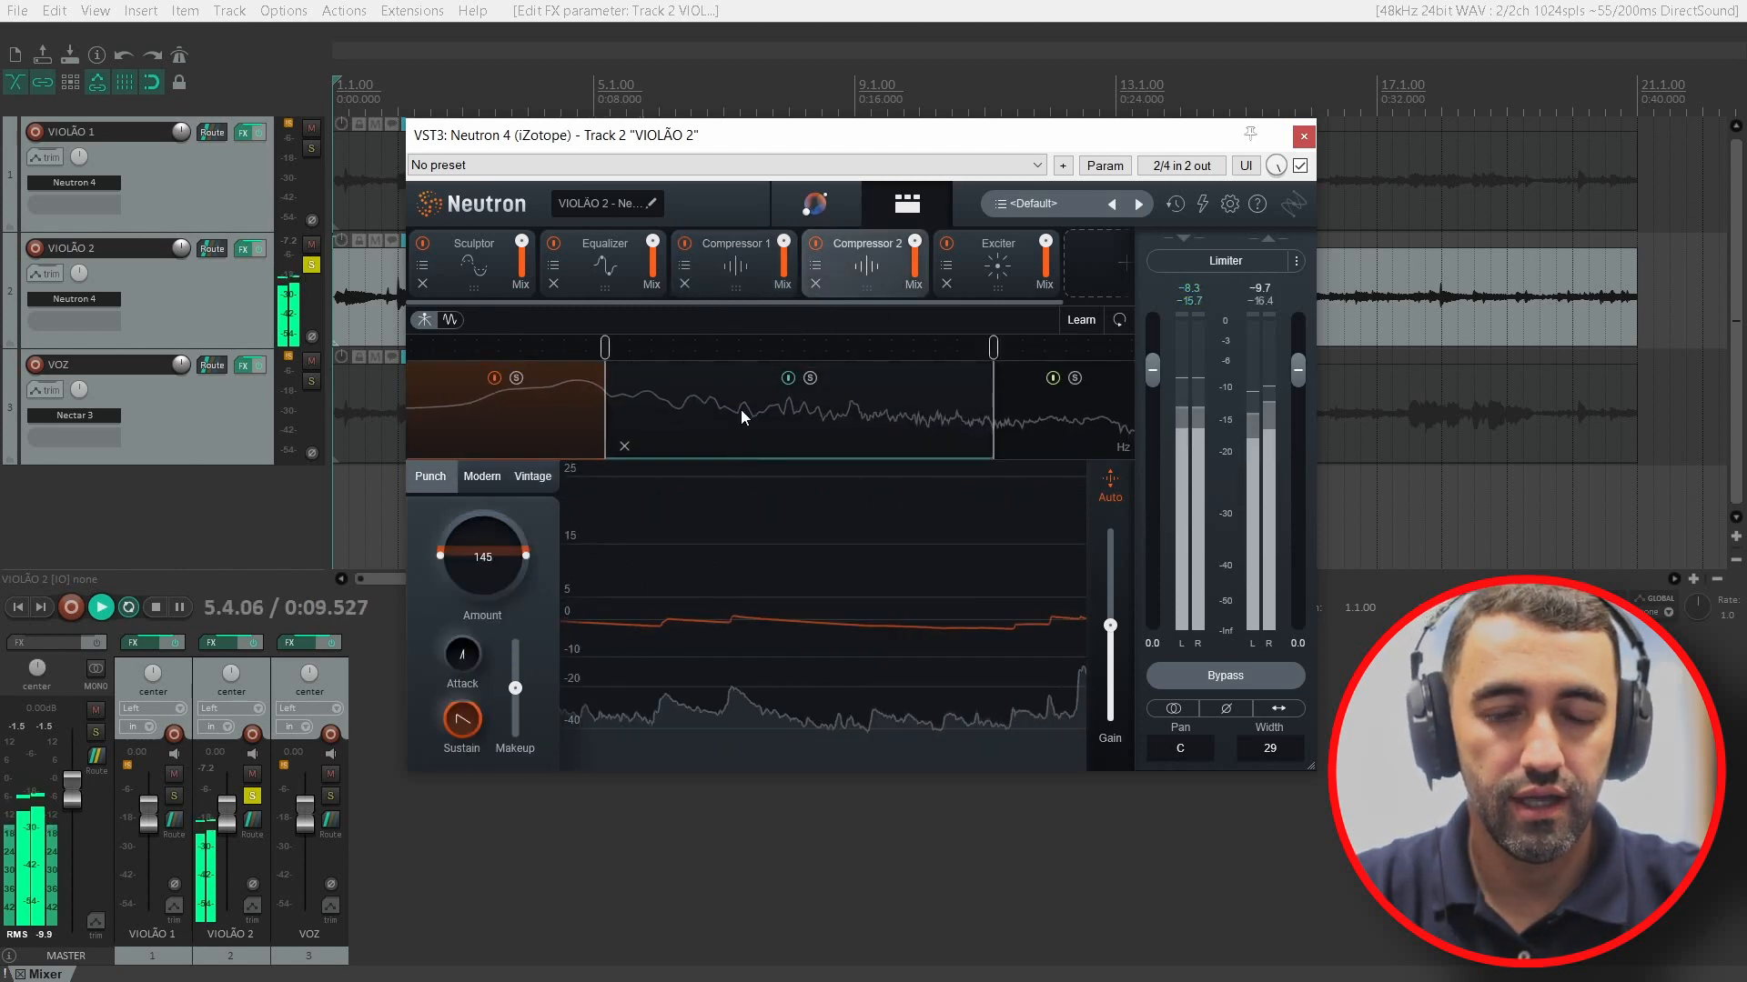
pyautogui.click(985, 266)
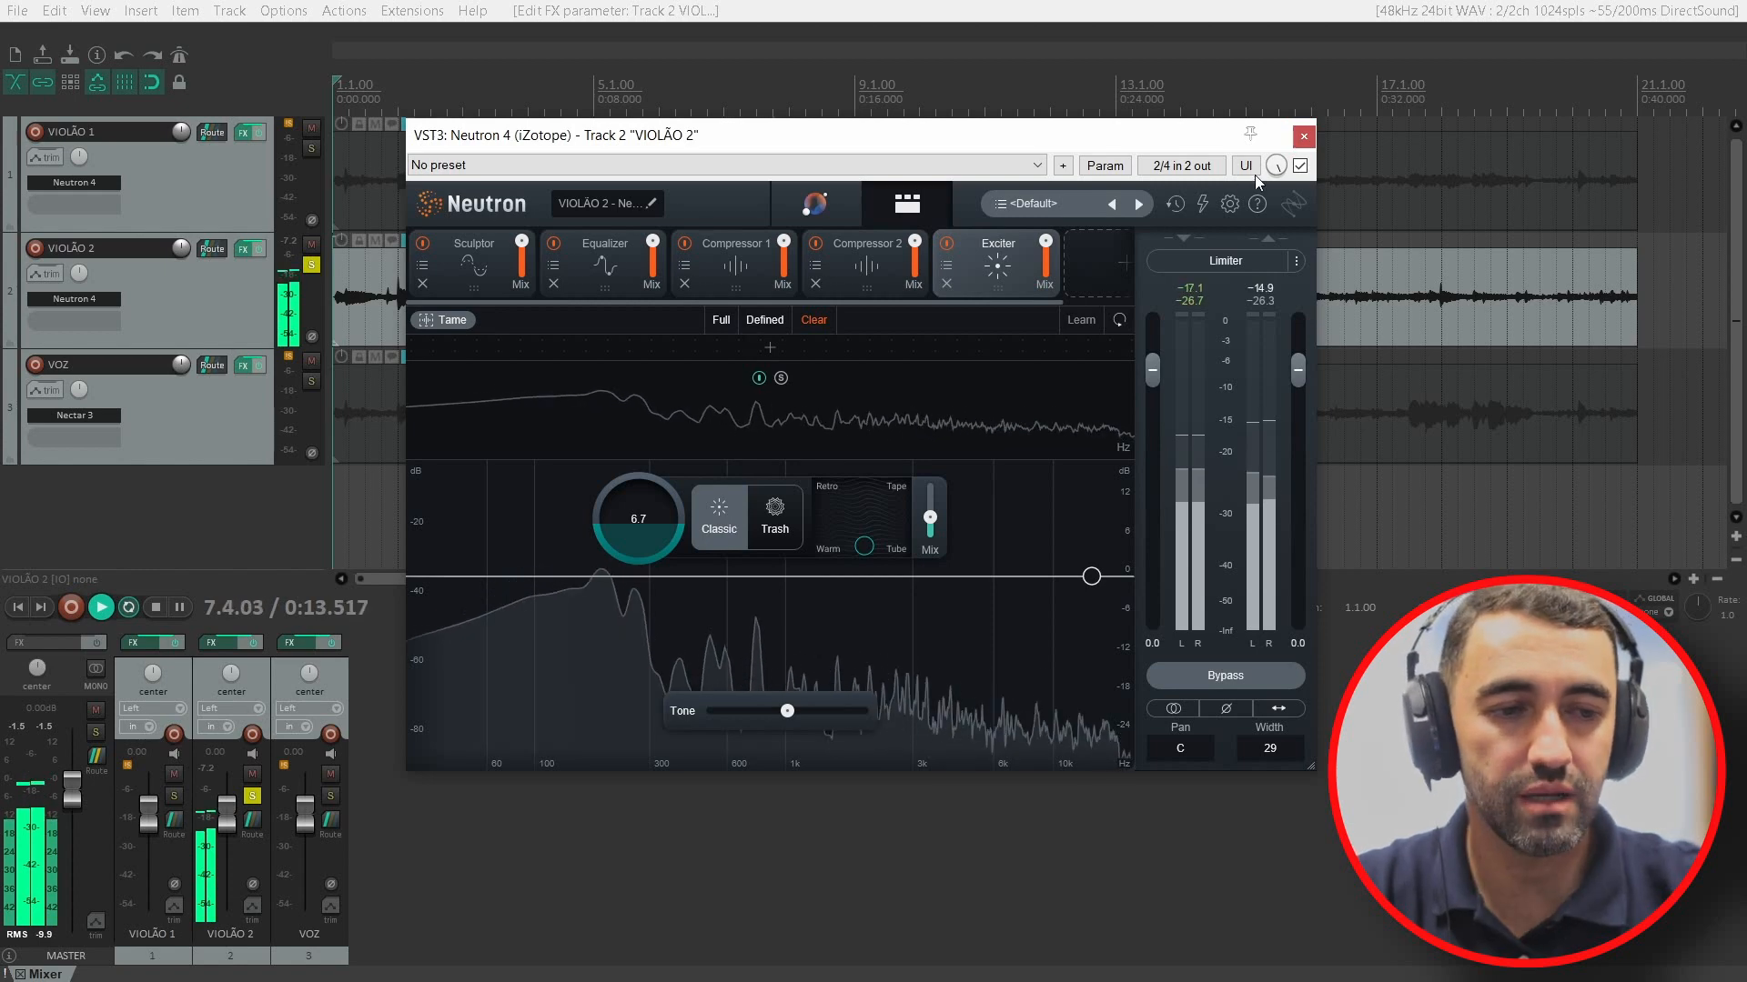
pyautogui.click(1304, 136)
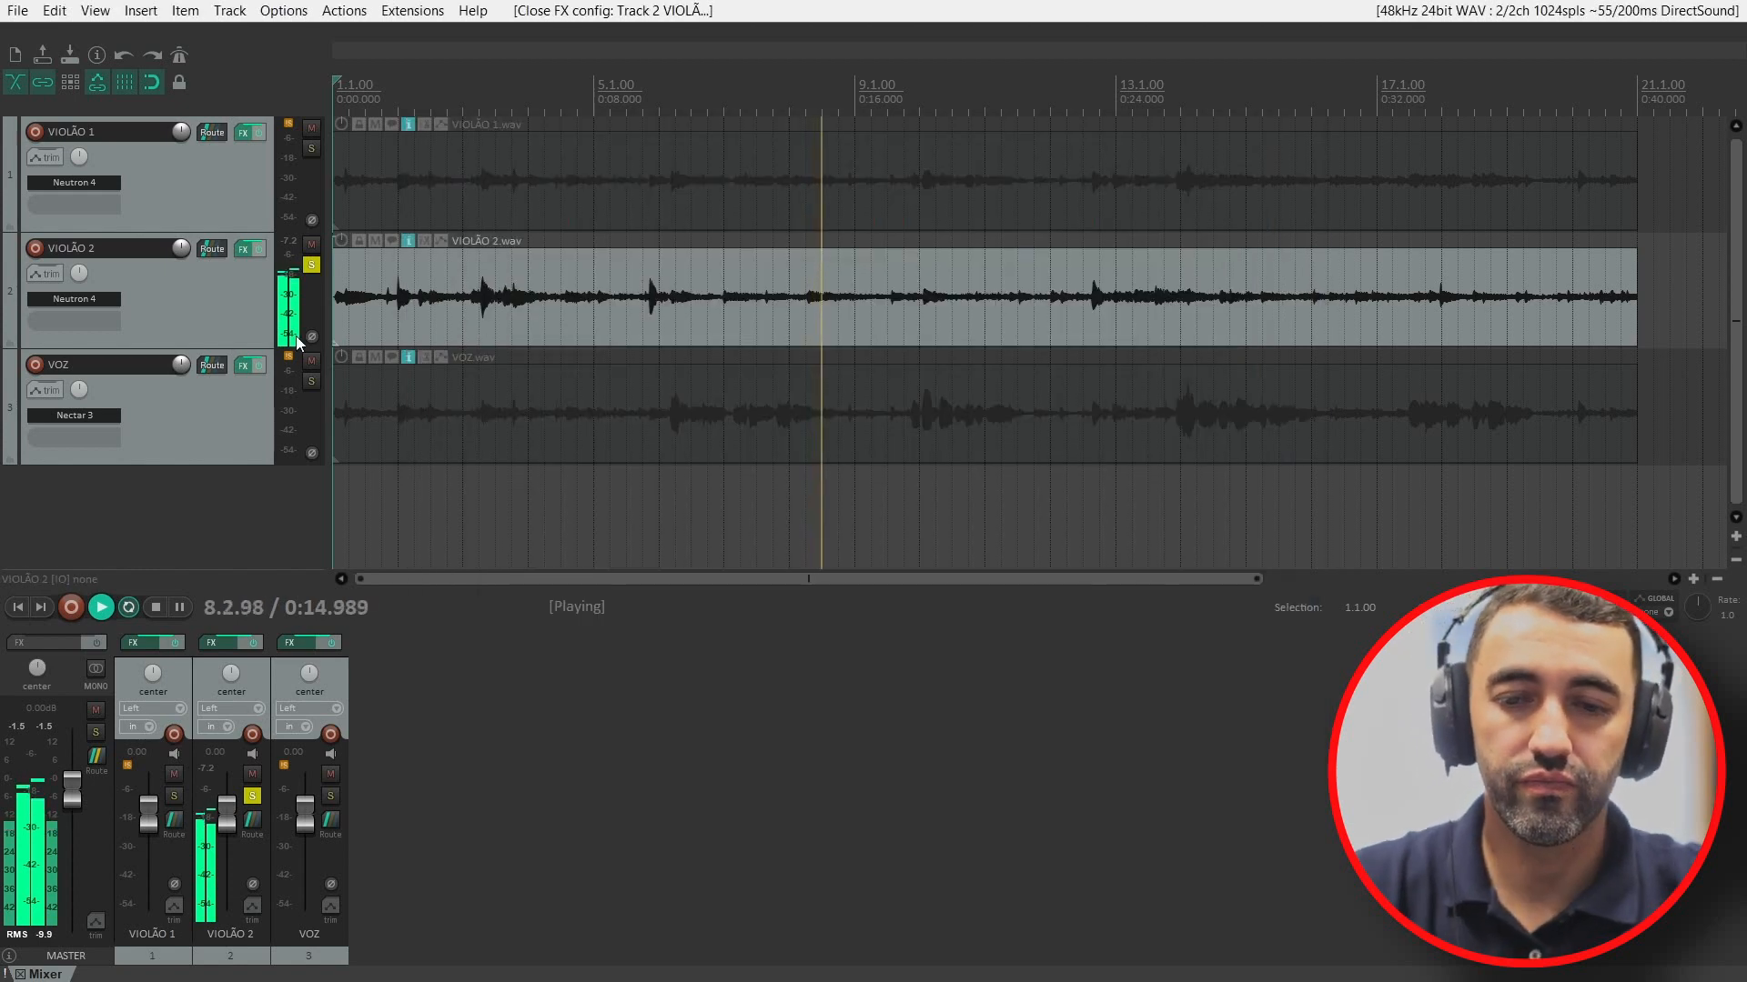
# Step: Unsolo VIOLÃO 2, compare both guitar tracks with their effects bypassed and re-enabled in the full mix, and stop playback
pyautogui.click(313, 265)
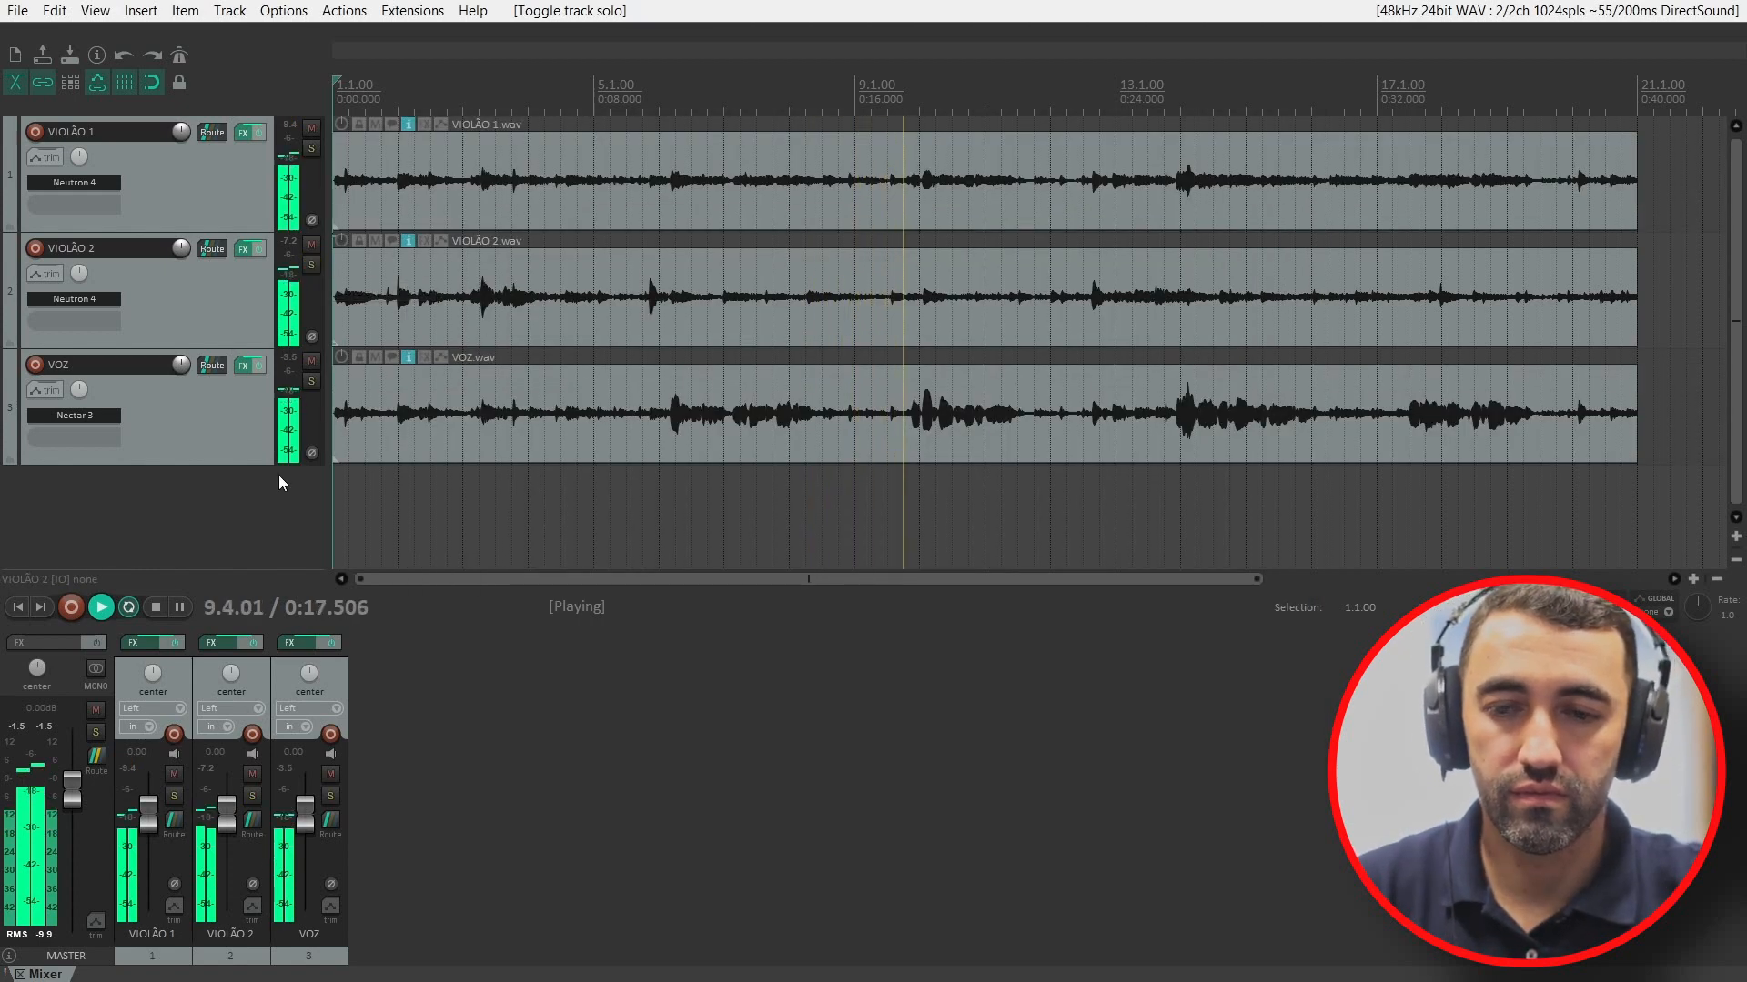
pyautogui.click(246, 308)
pyautogui.keyDown('ctrl'); pyautogui.click(234, 212); pyautogui.keyUp('ctrl')
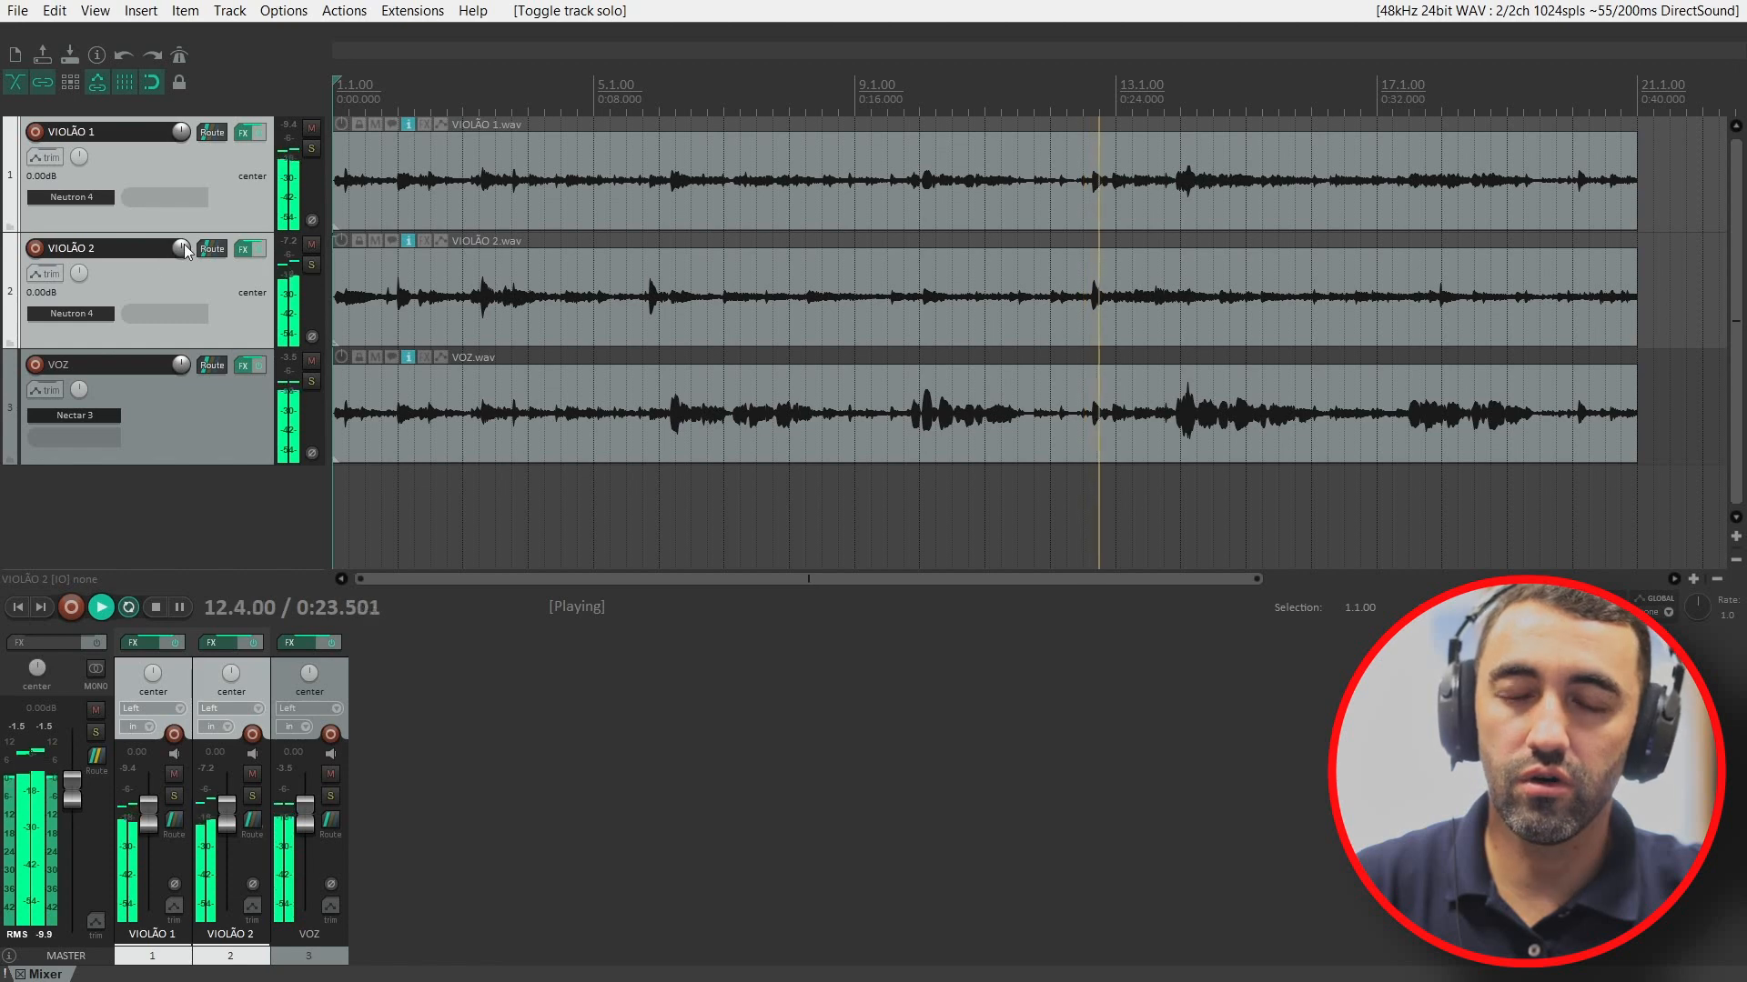
pyautogui.moveTo(184, 244)
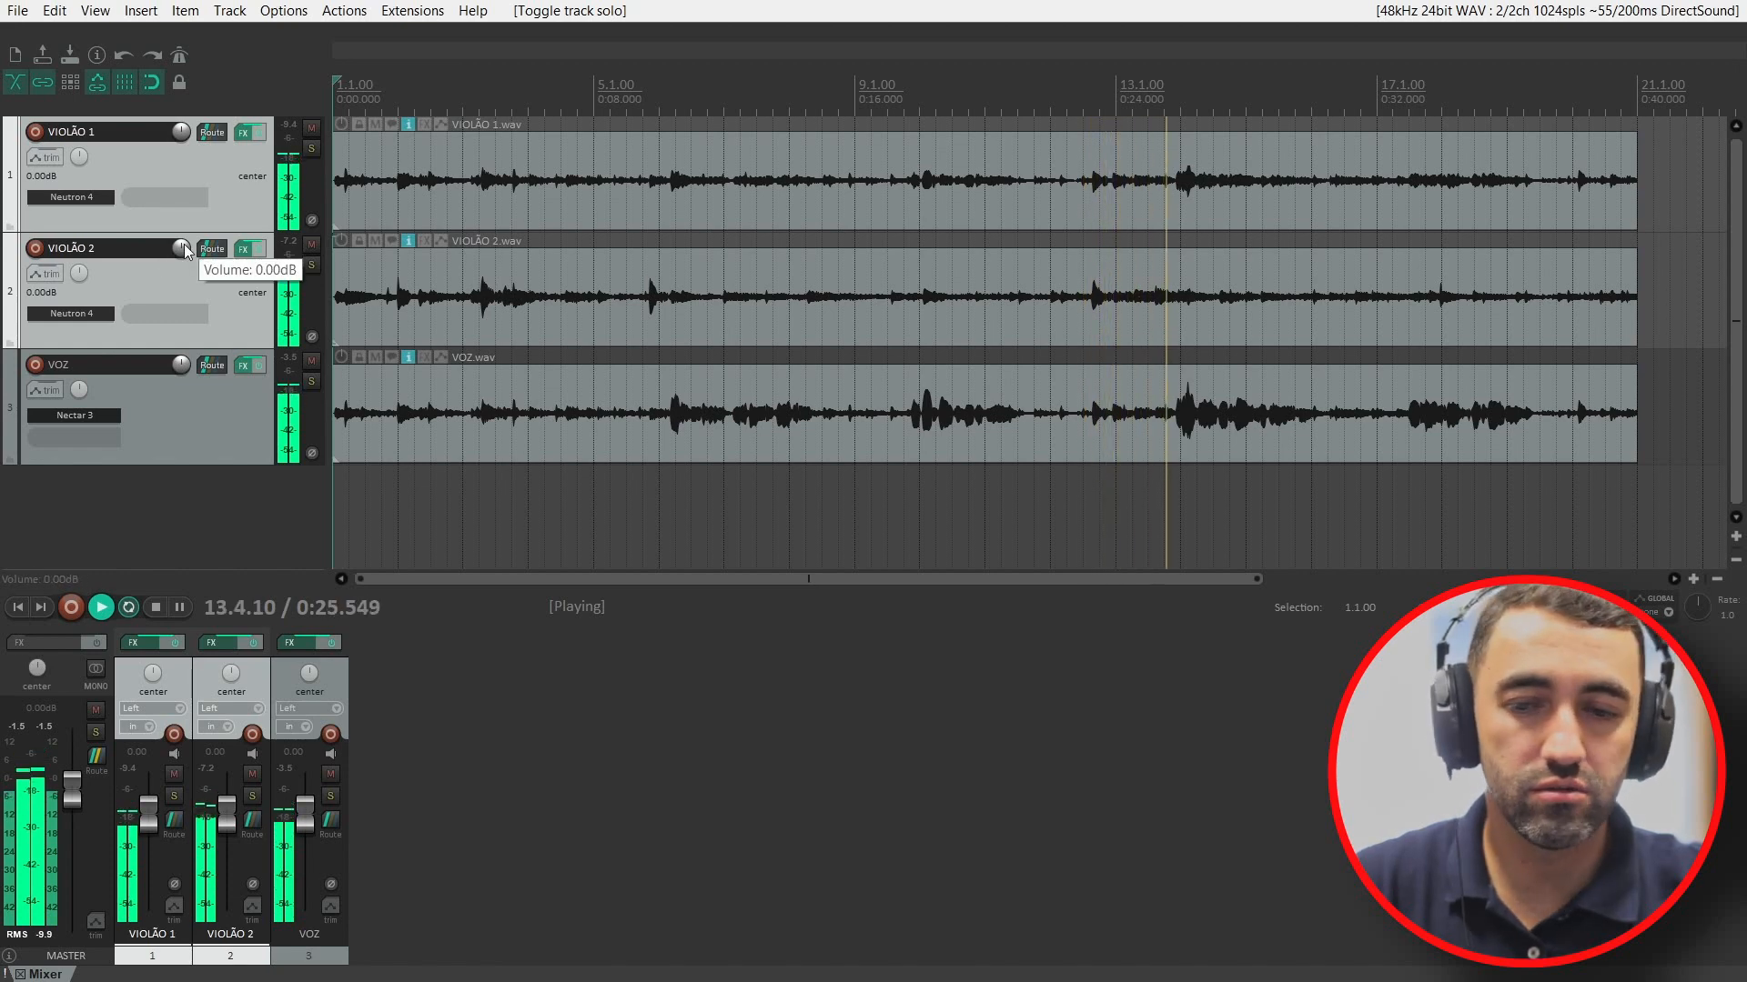
pyautogui.click(259, 251)
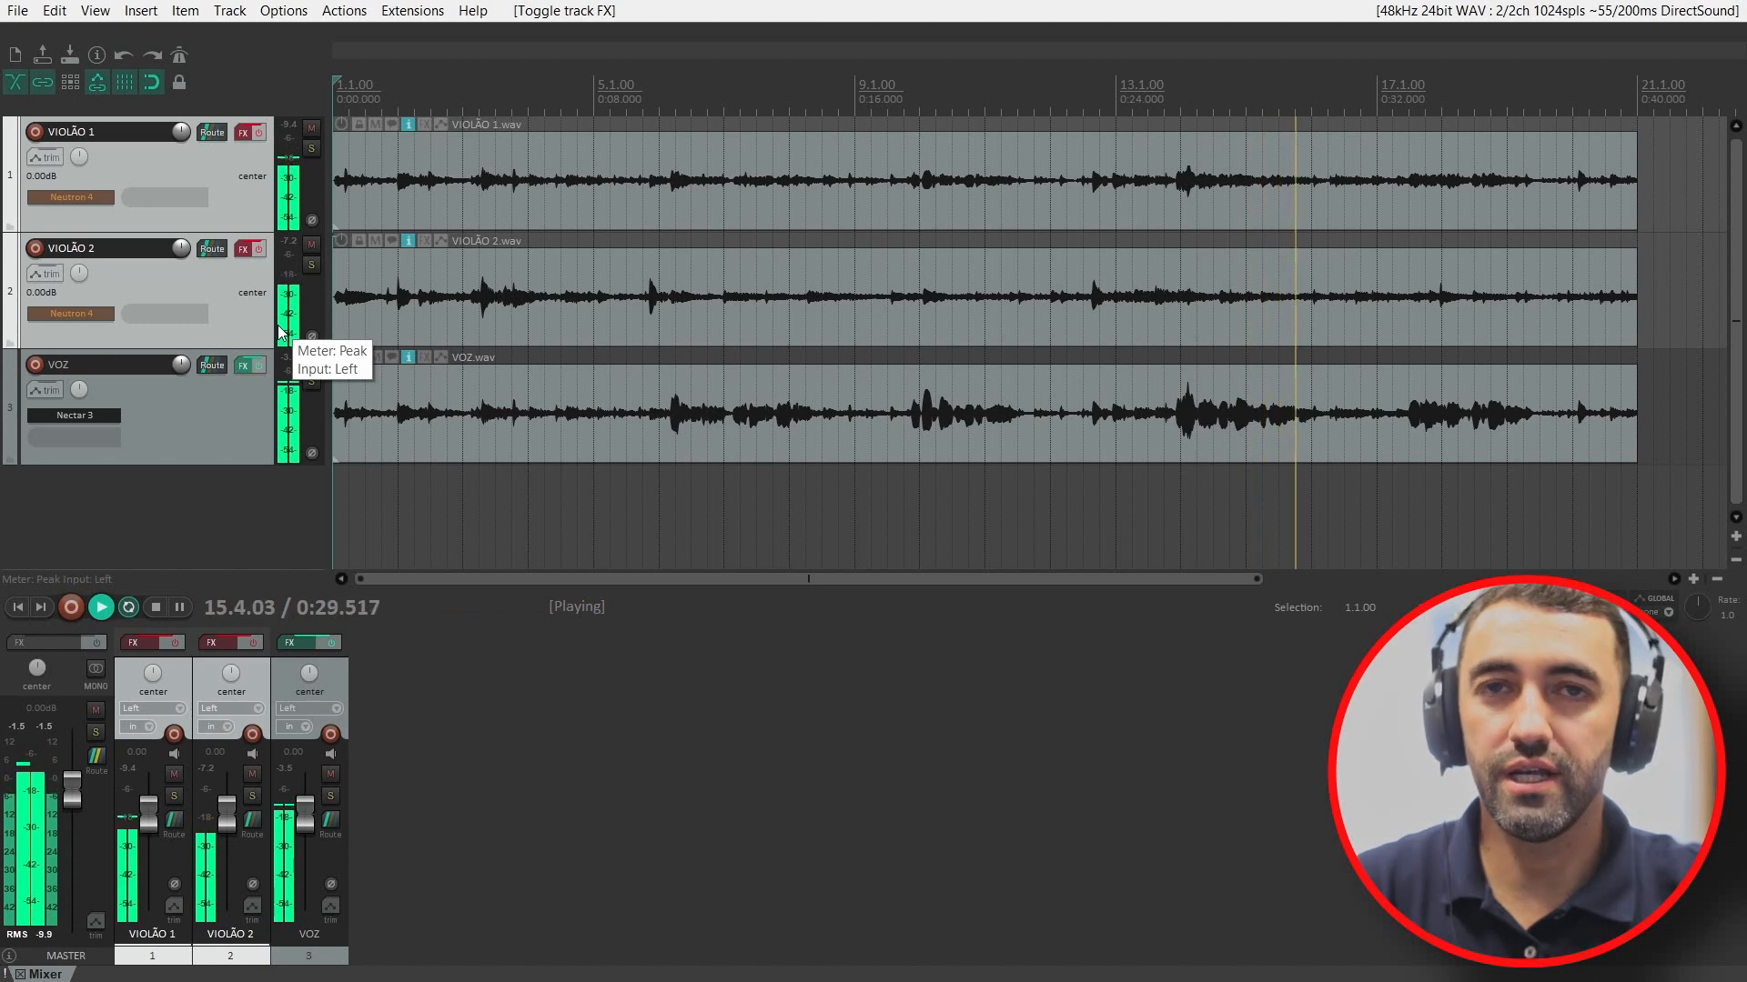
pyautogui.click(259, 251)
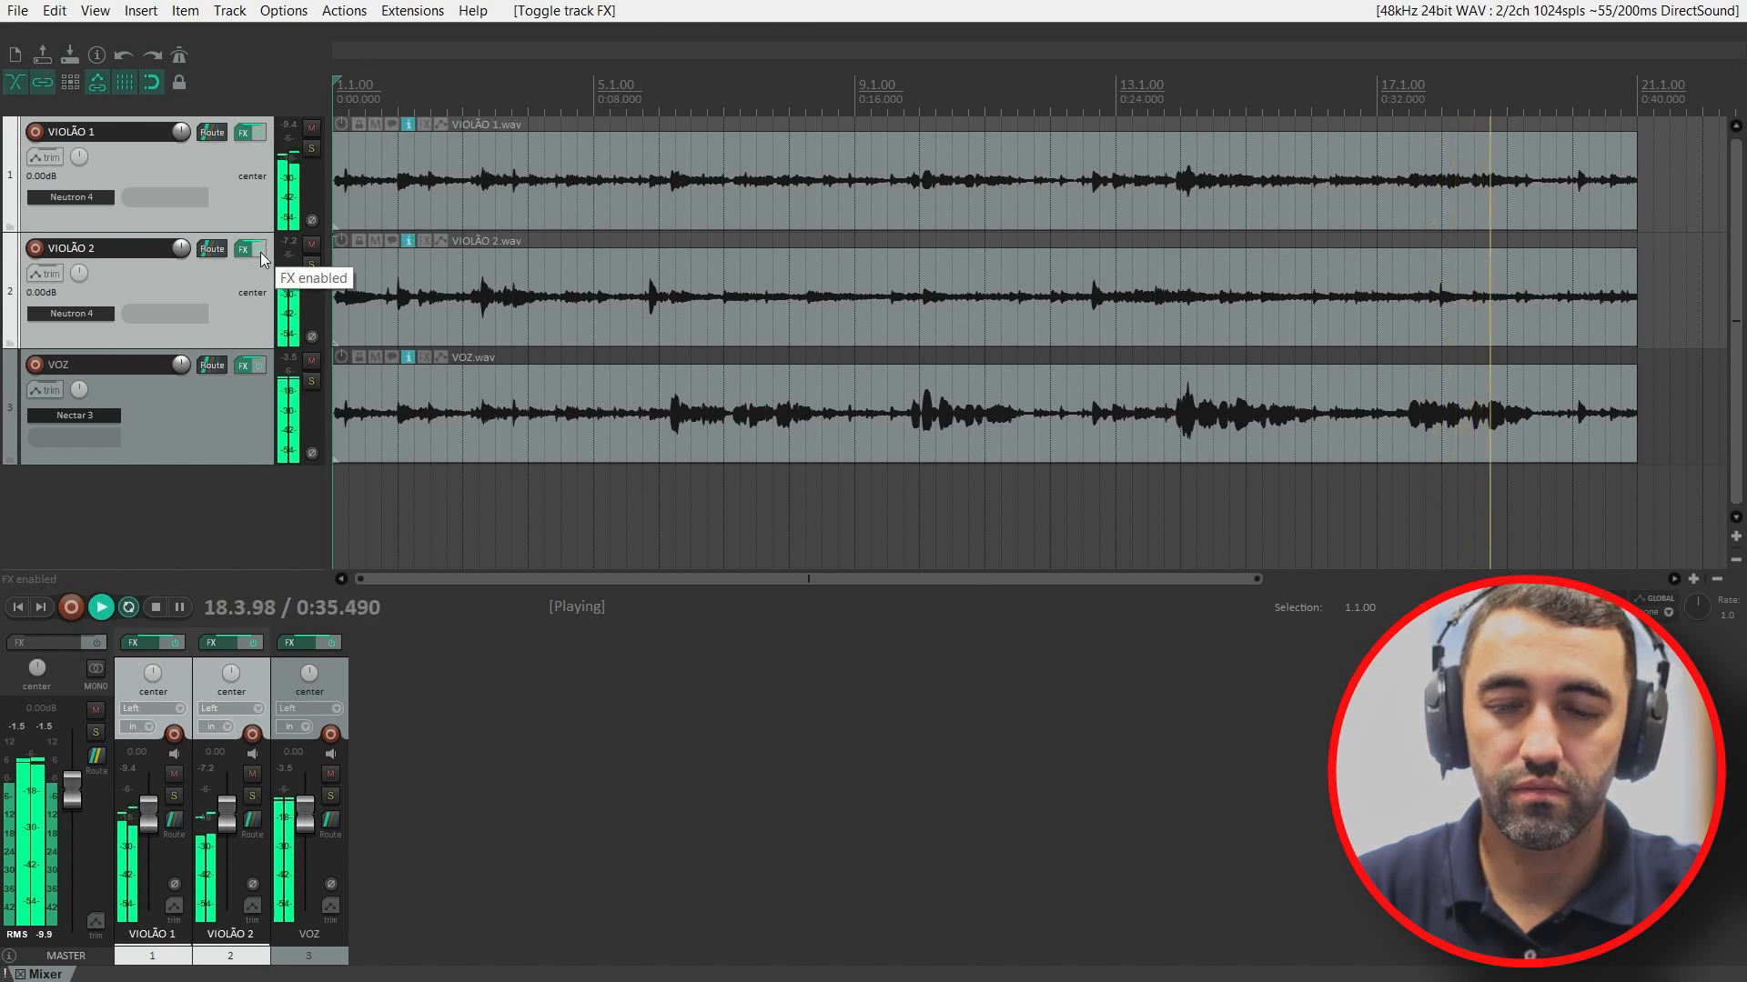
pyautogui.press('space')
# Step: Select the VOZ track and open its Nectar 3 plug-in
pyautogui.click(264, 310)
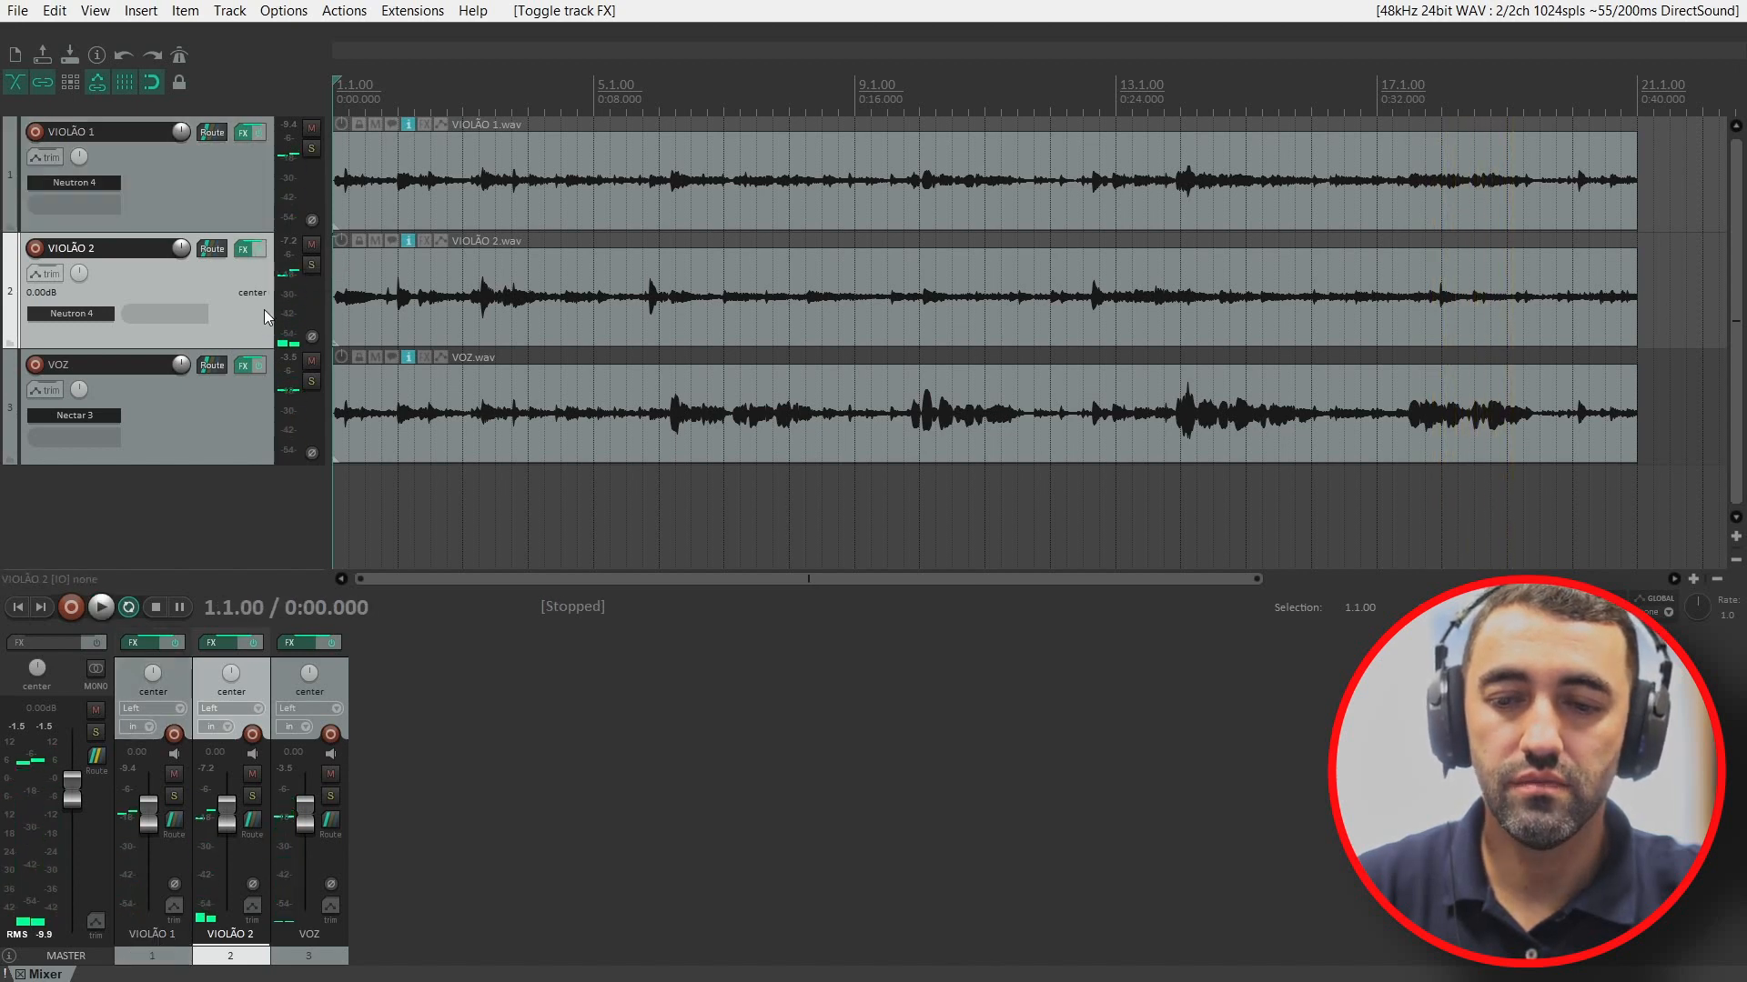
pyautogui.click(253, 418)
pyautogui.click(95, 433)
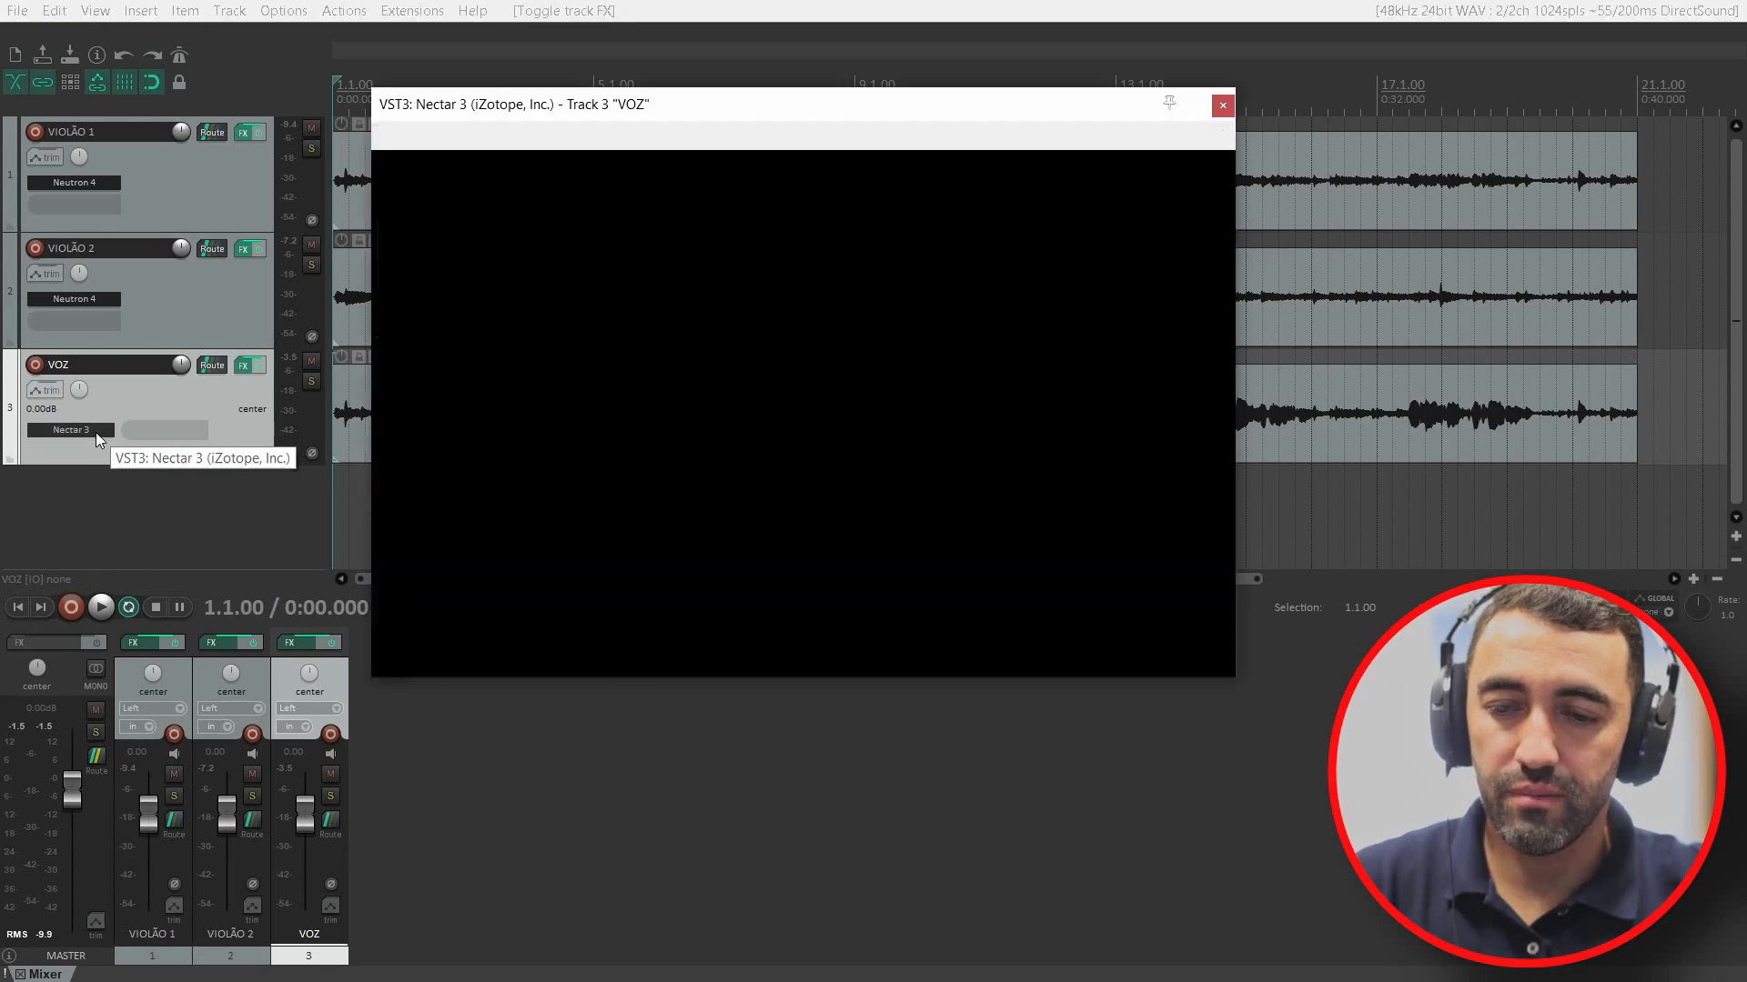
pyautogui.moveTo(720, 113); pyautogui.dragTo(740, 125)
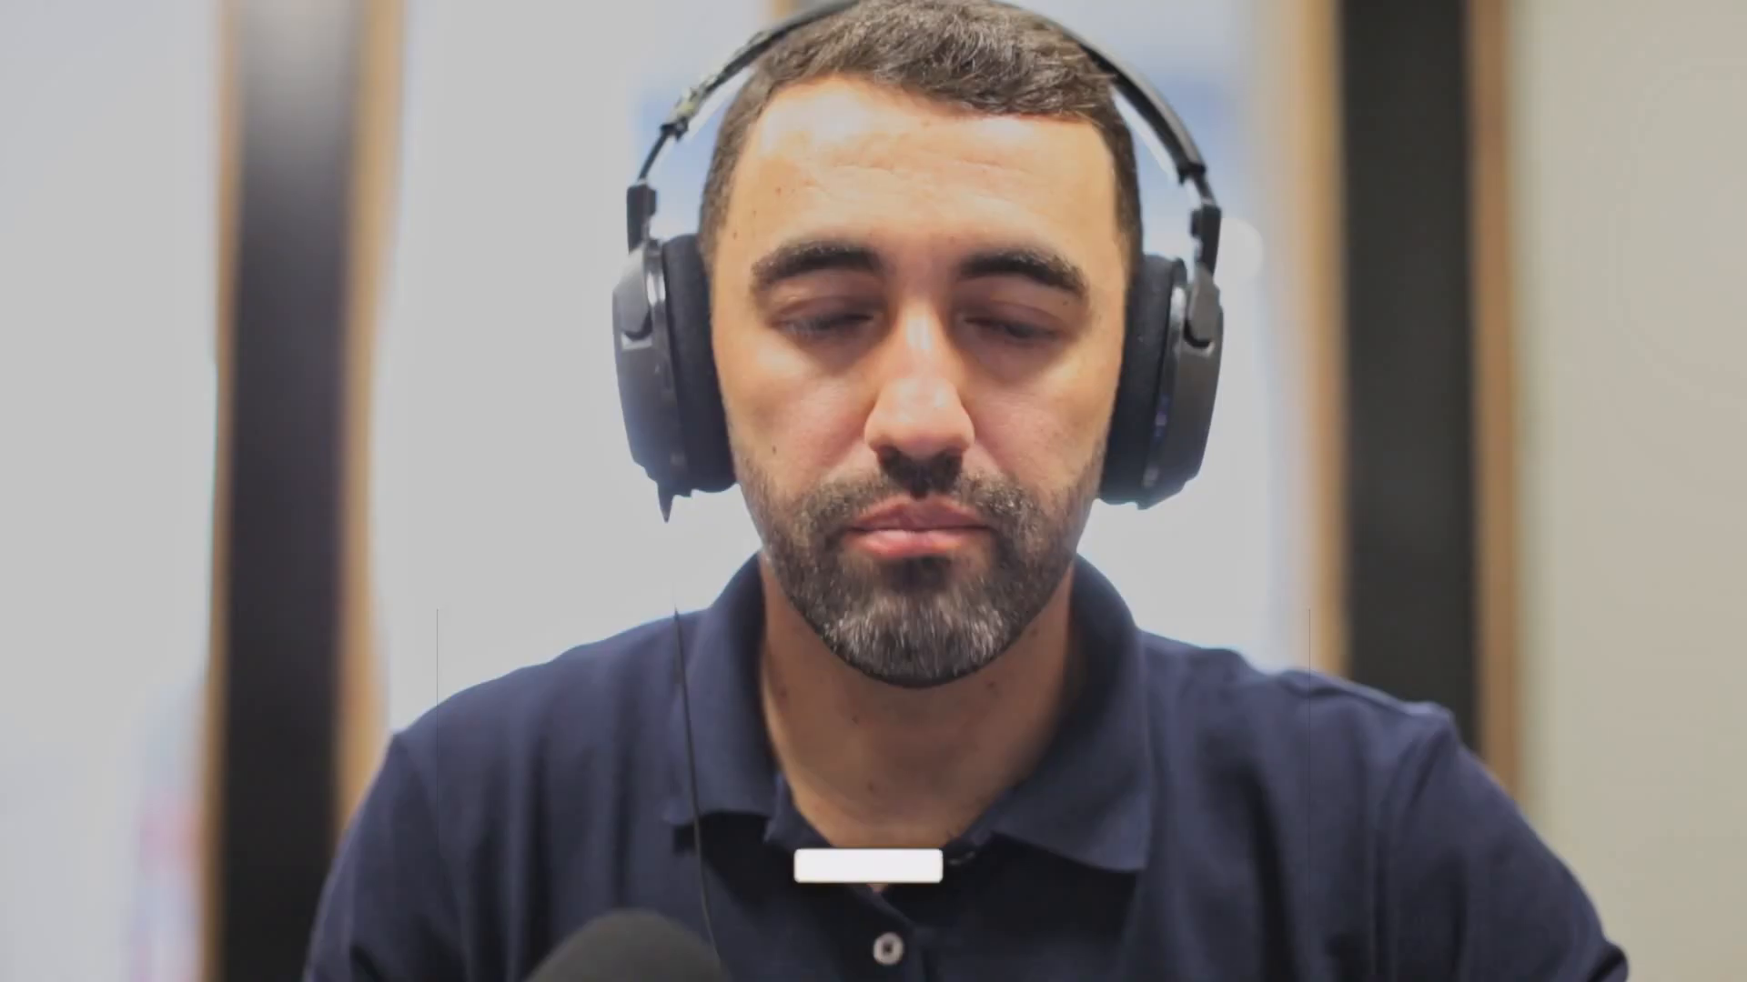
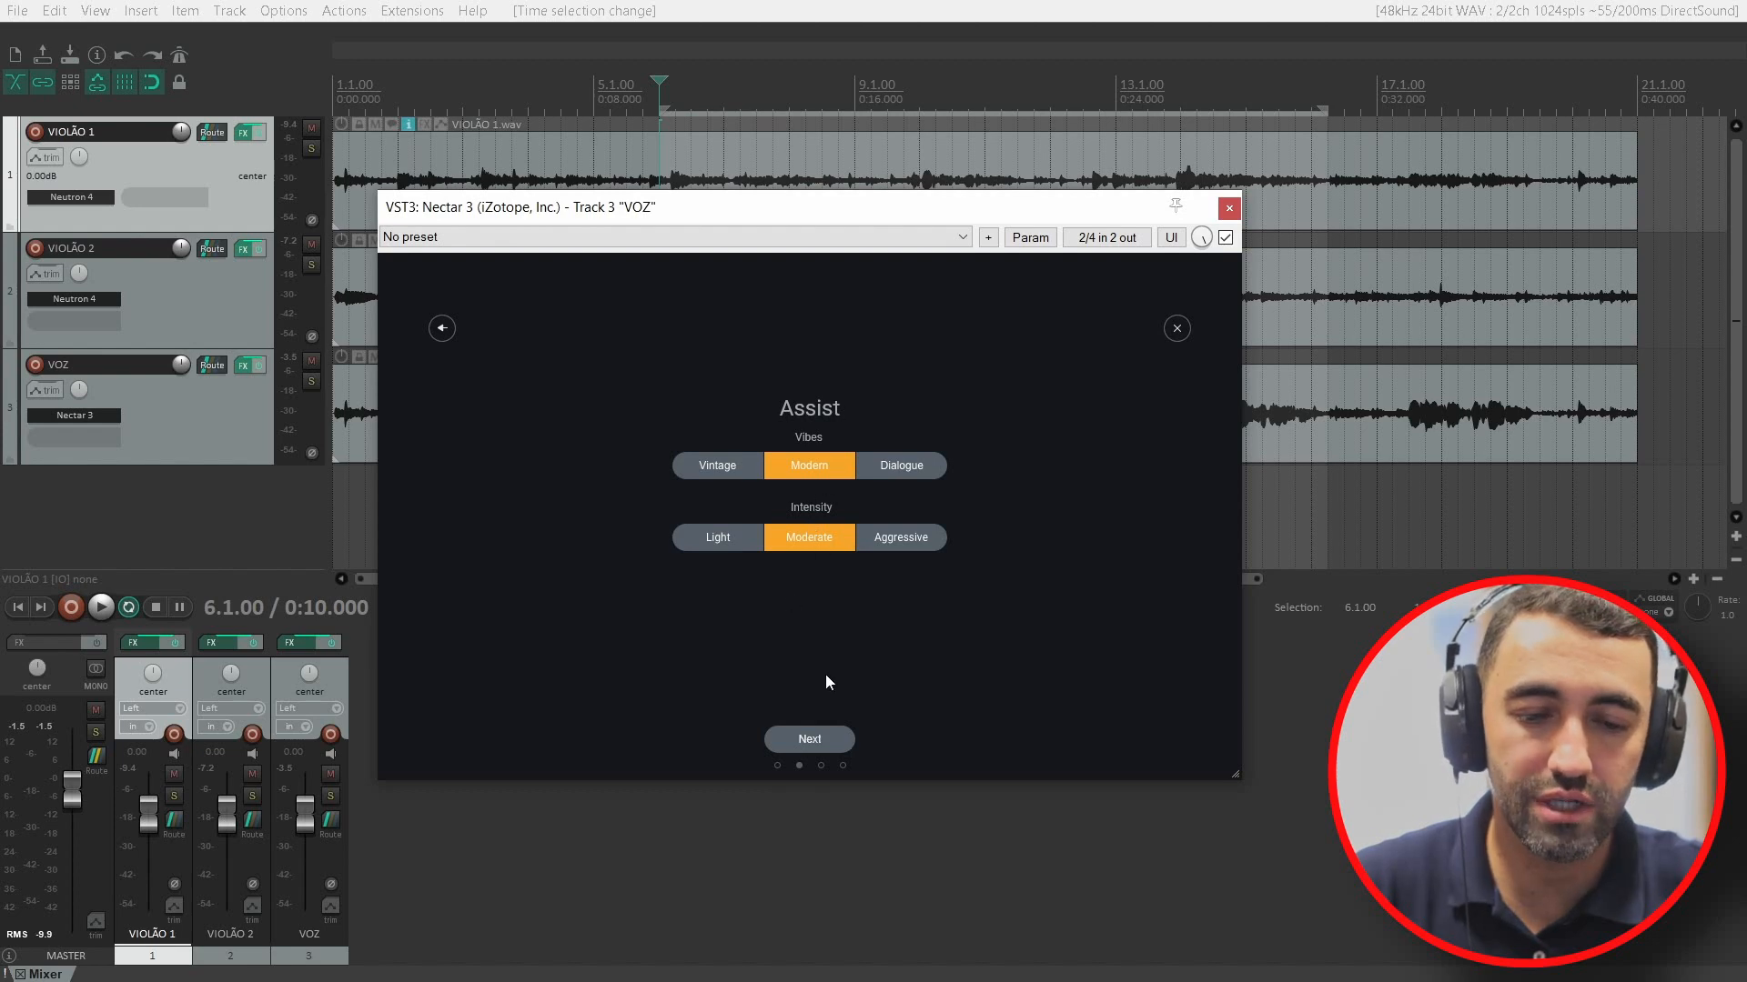
# Step: Run Nectar 3's Vocal Assistant on the soloed VOZ track with Modern vibe and Moderate intensity, accept the suggestion and stop playback
pyautogui.click(824, 735)
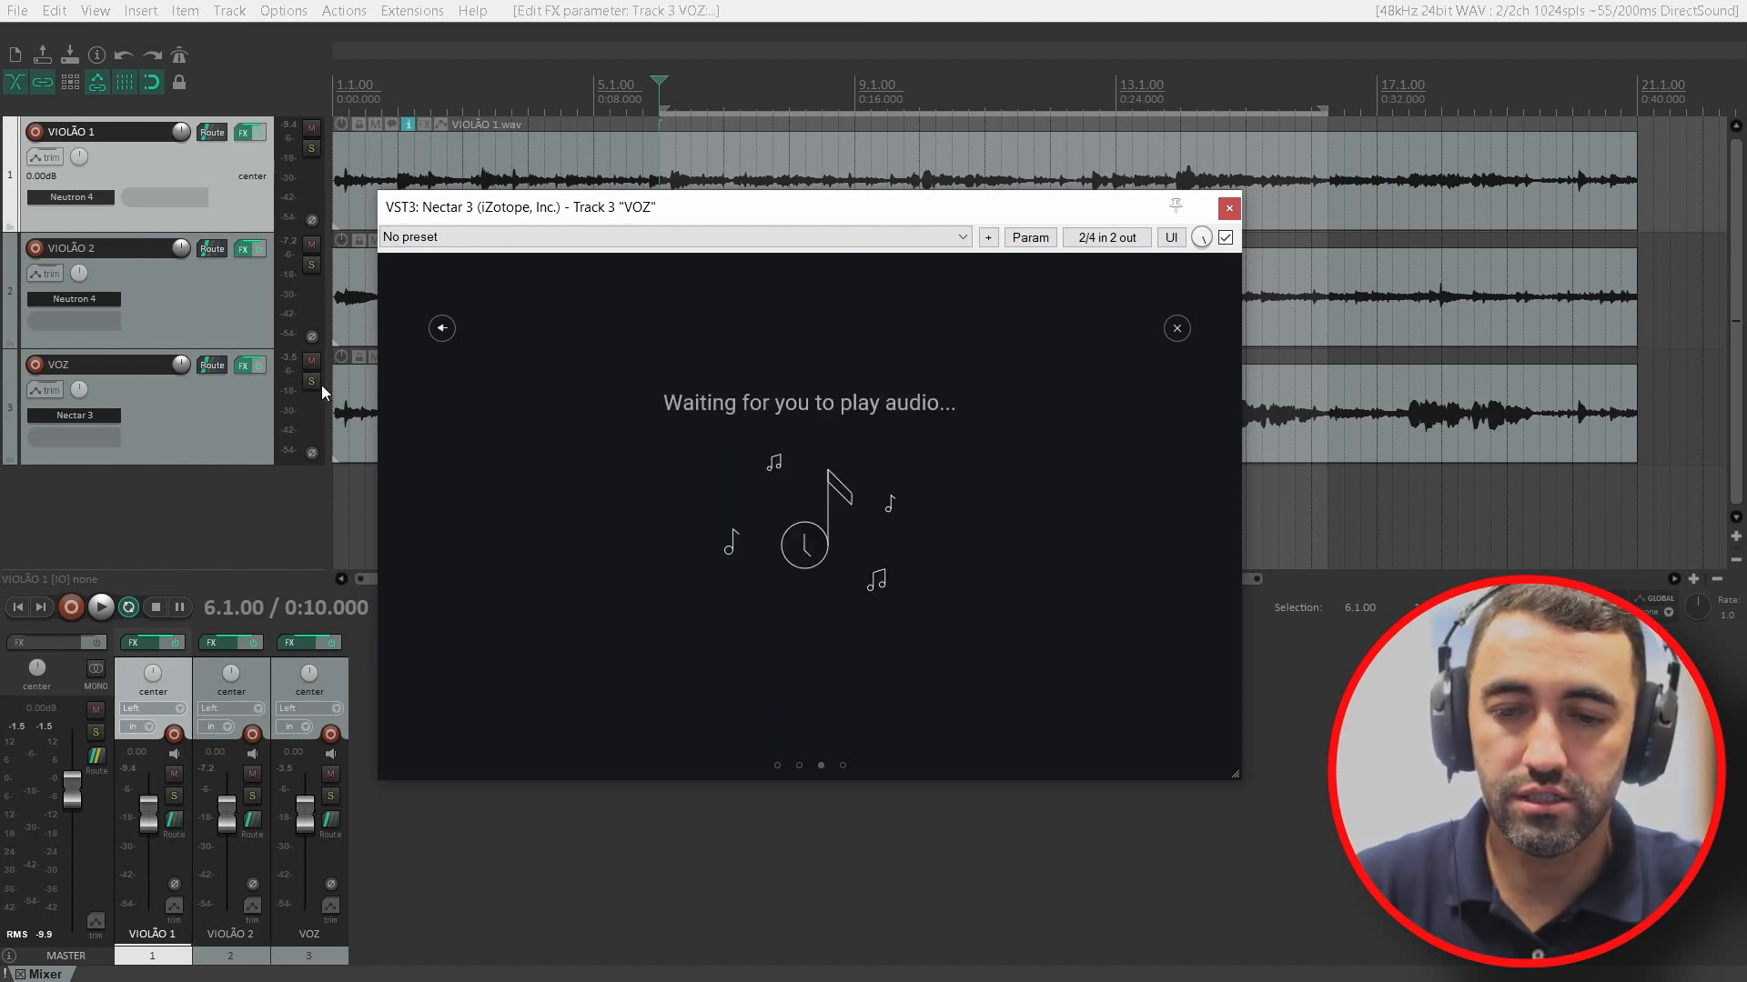
pyautogui.click(312, 382)
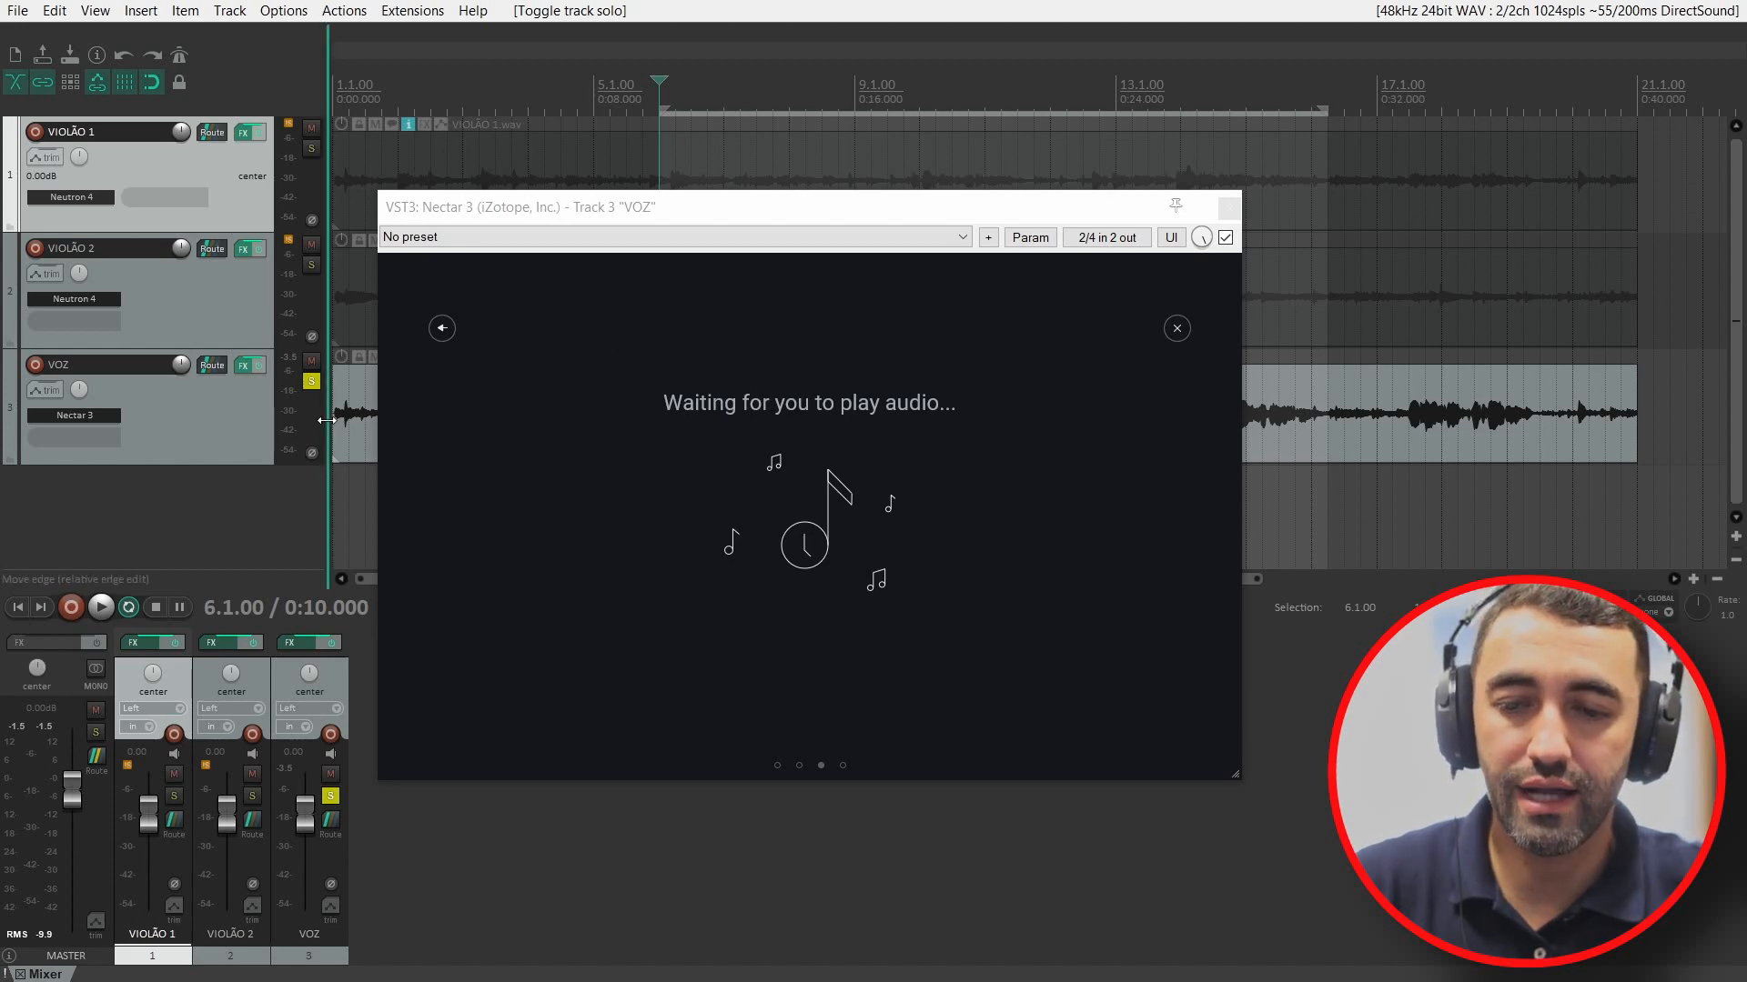
pyautogui.press('space')
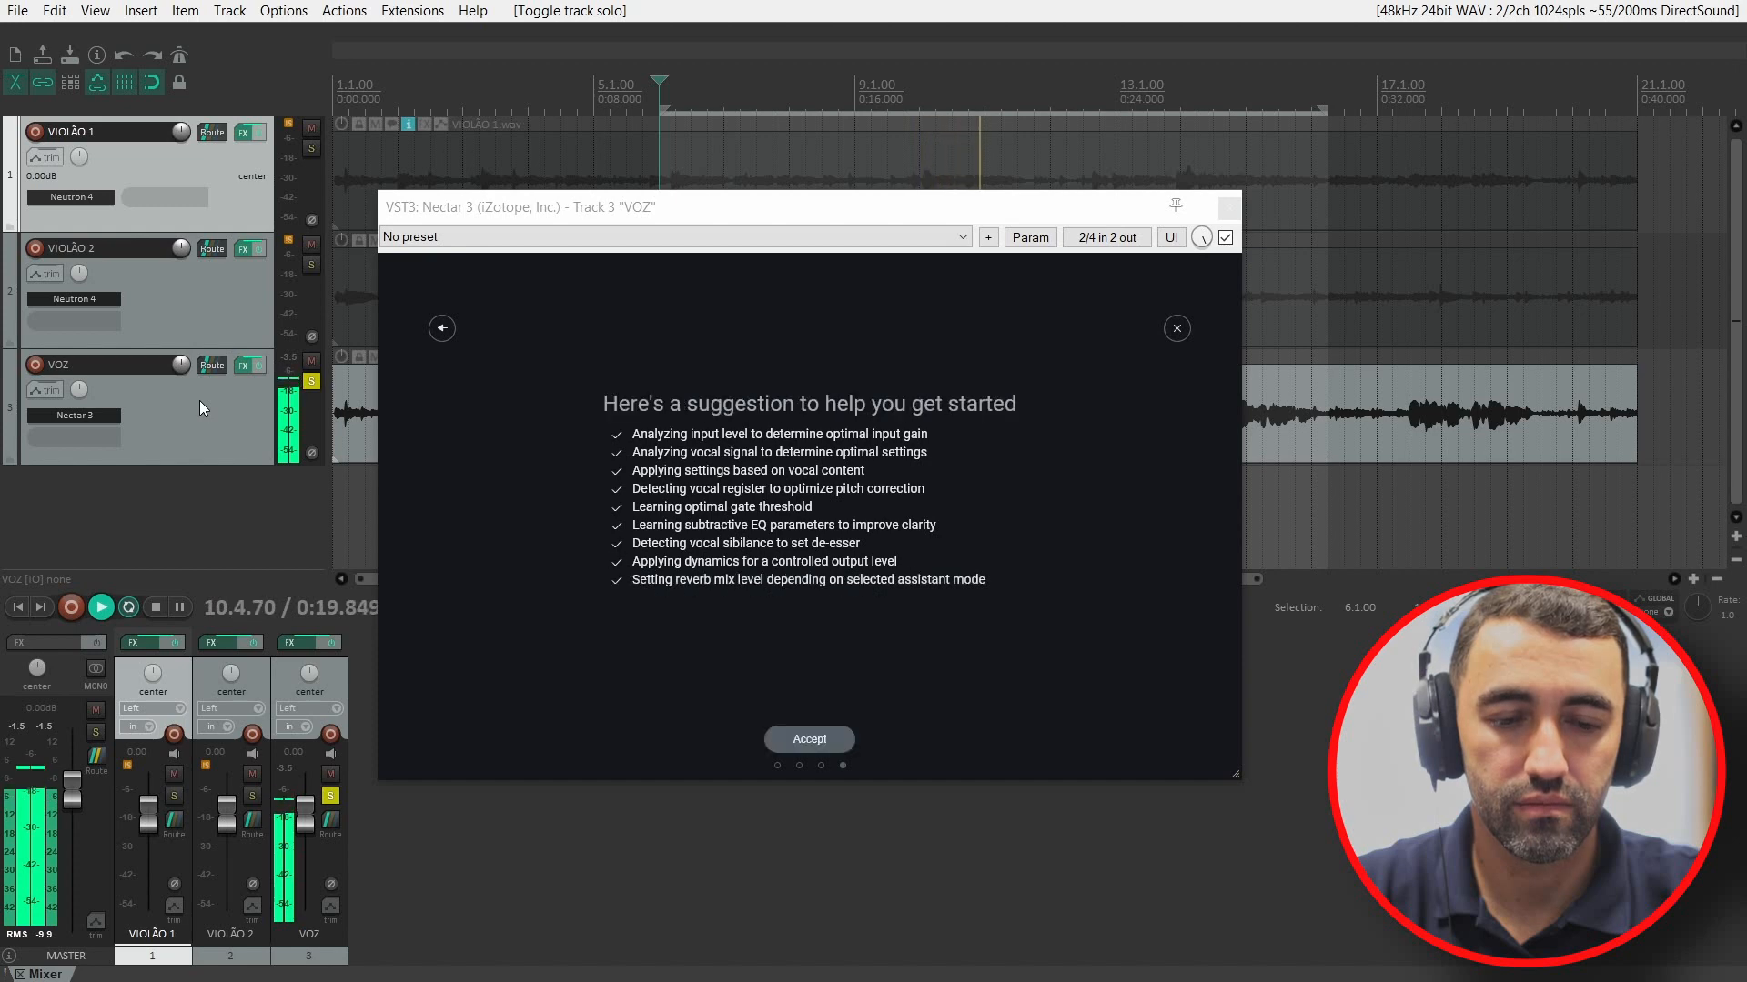
pyautogui.click(817, 741)
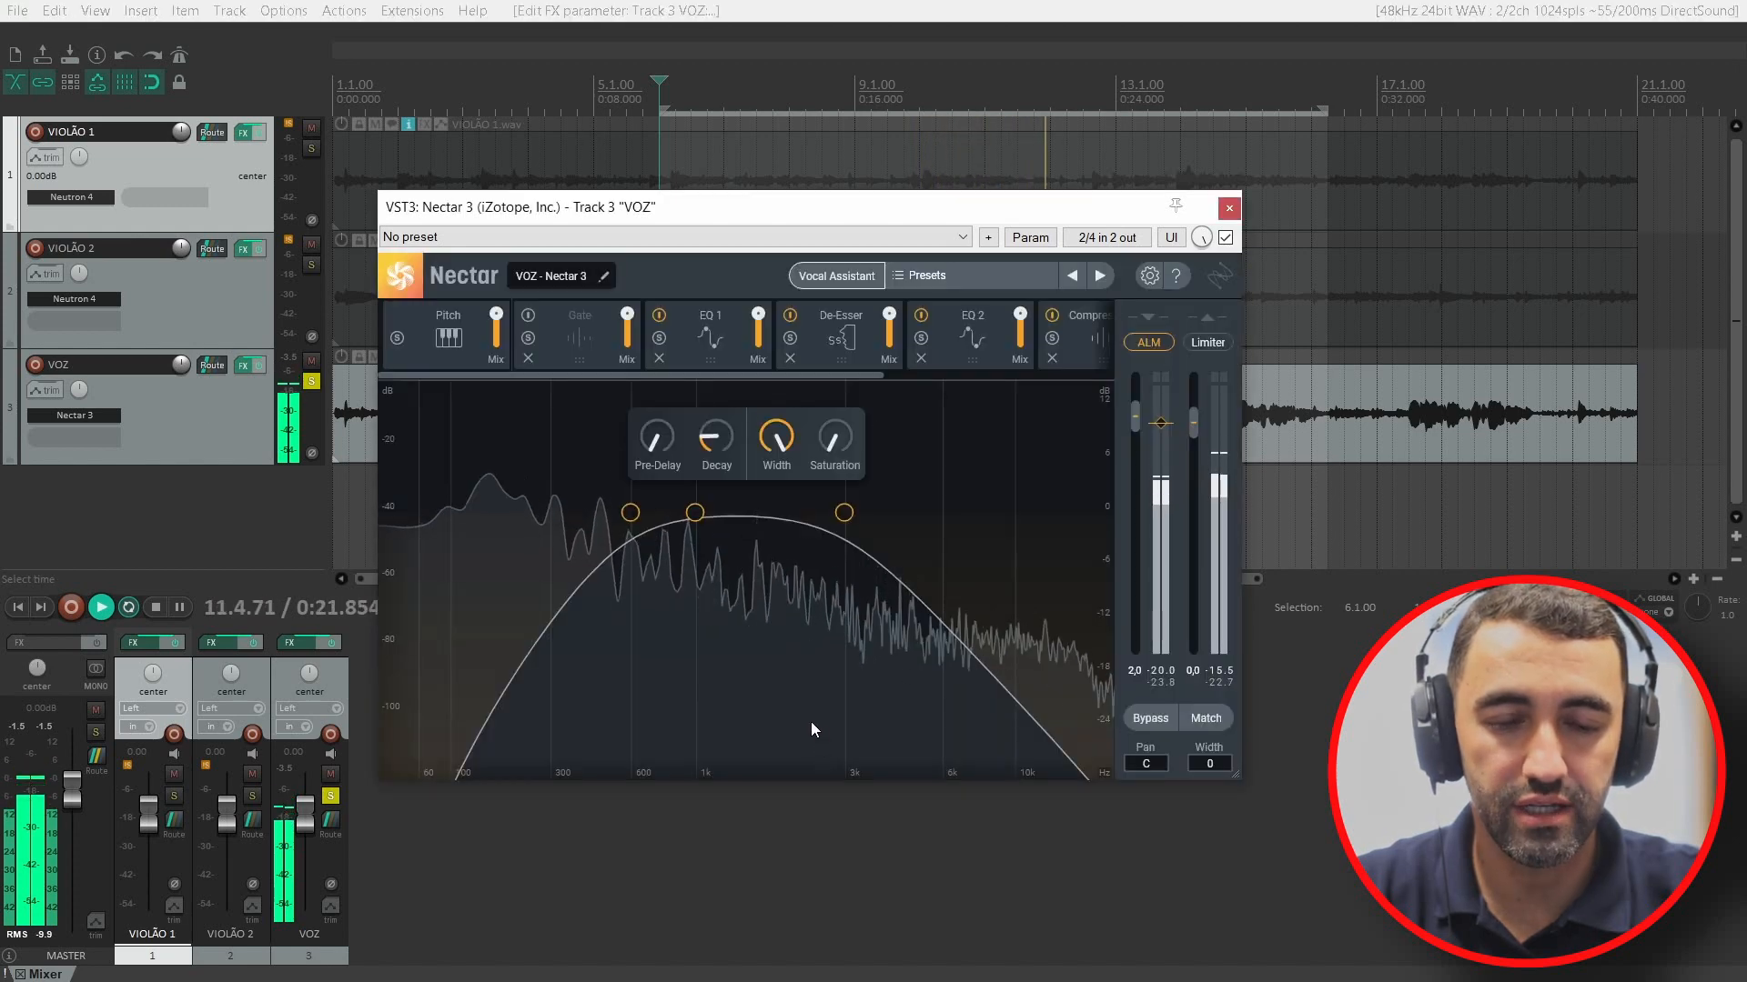
pyautogui.press('space')
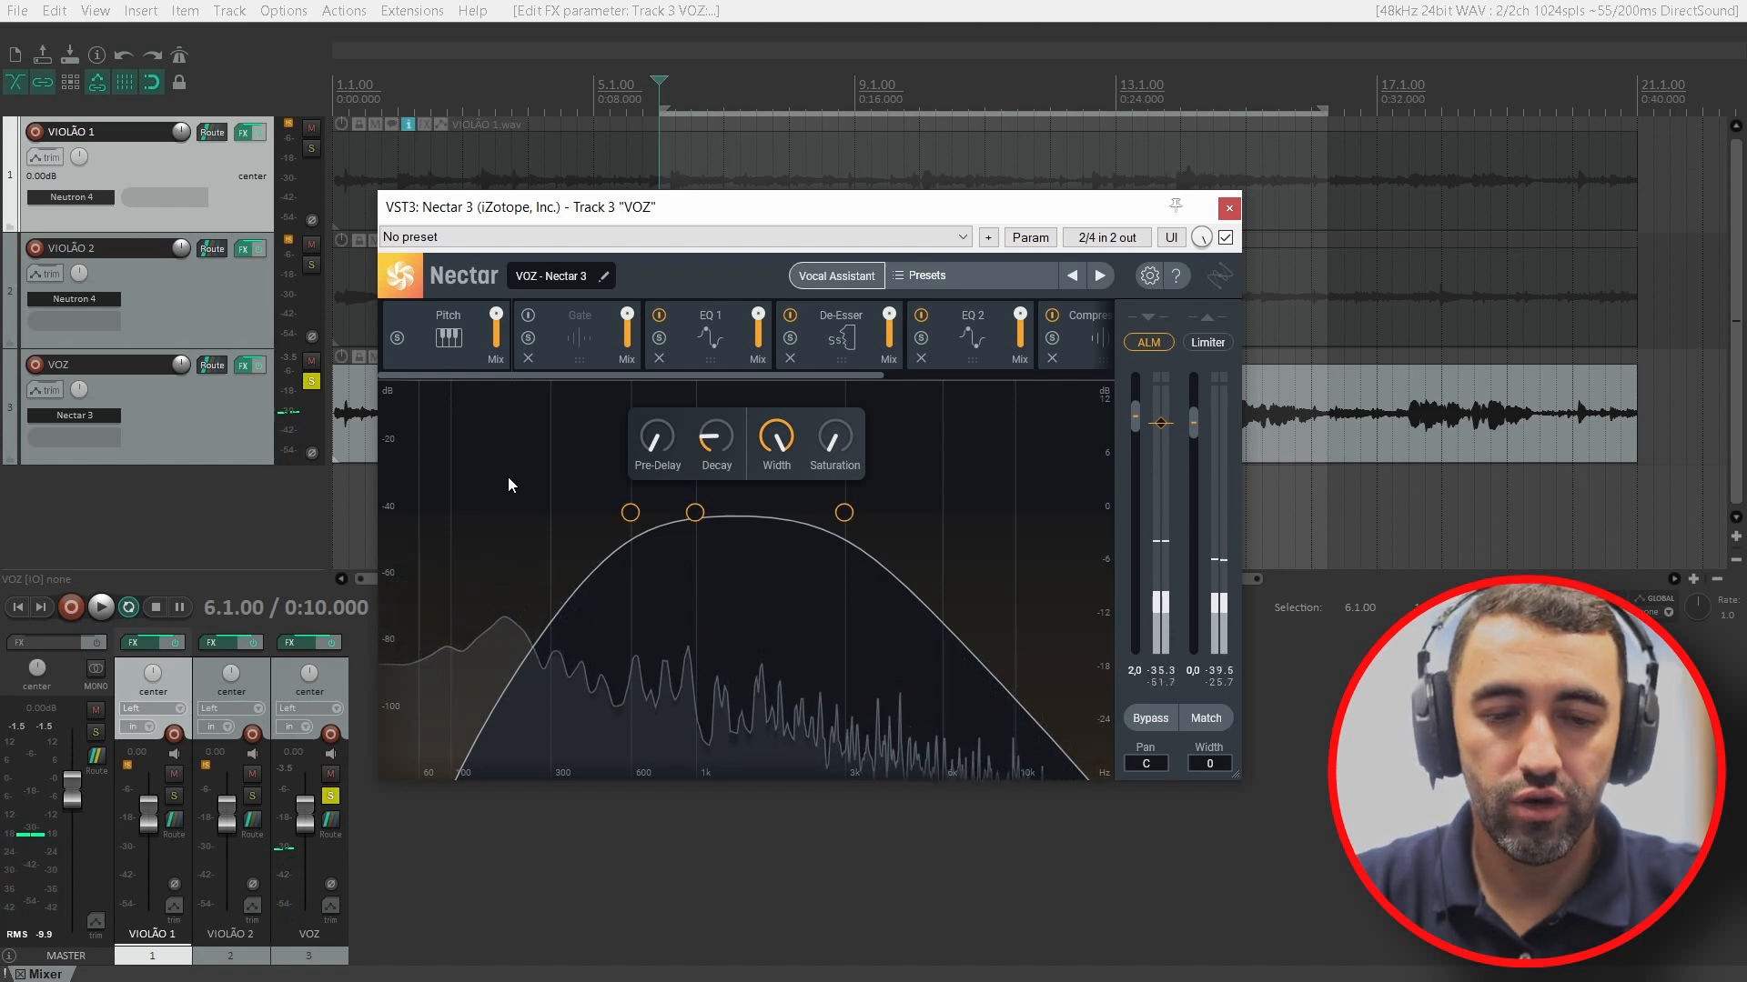
# Step: Check the Pitch and Gate modules and remove the Gate from the vocal chain
pyautogui.click(461, 350)
pyautogui.click(588, 353)
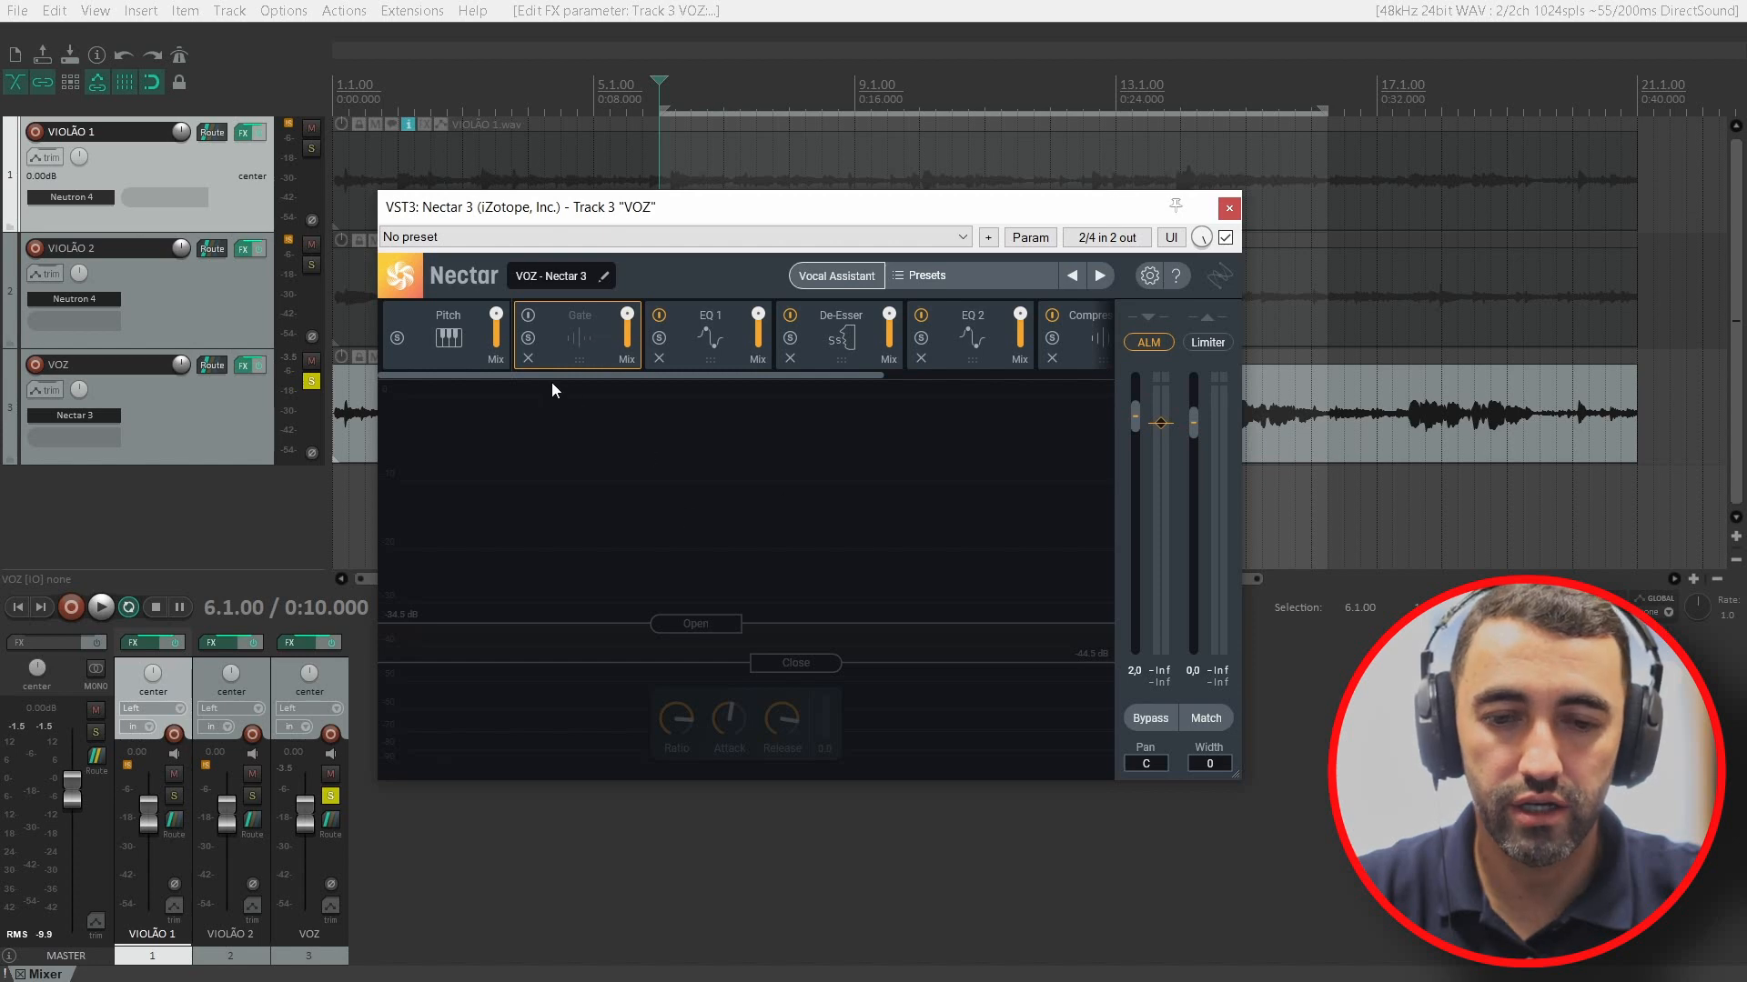
pyautogui.click(527, 357)
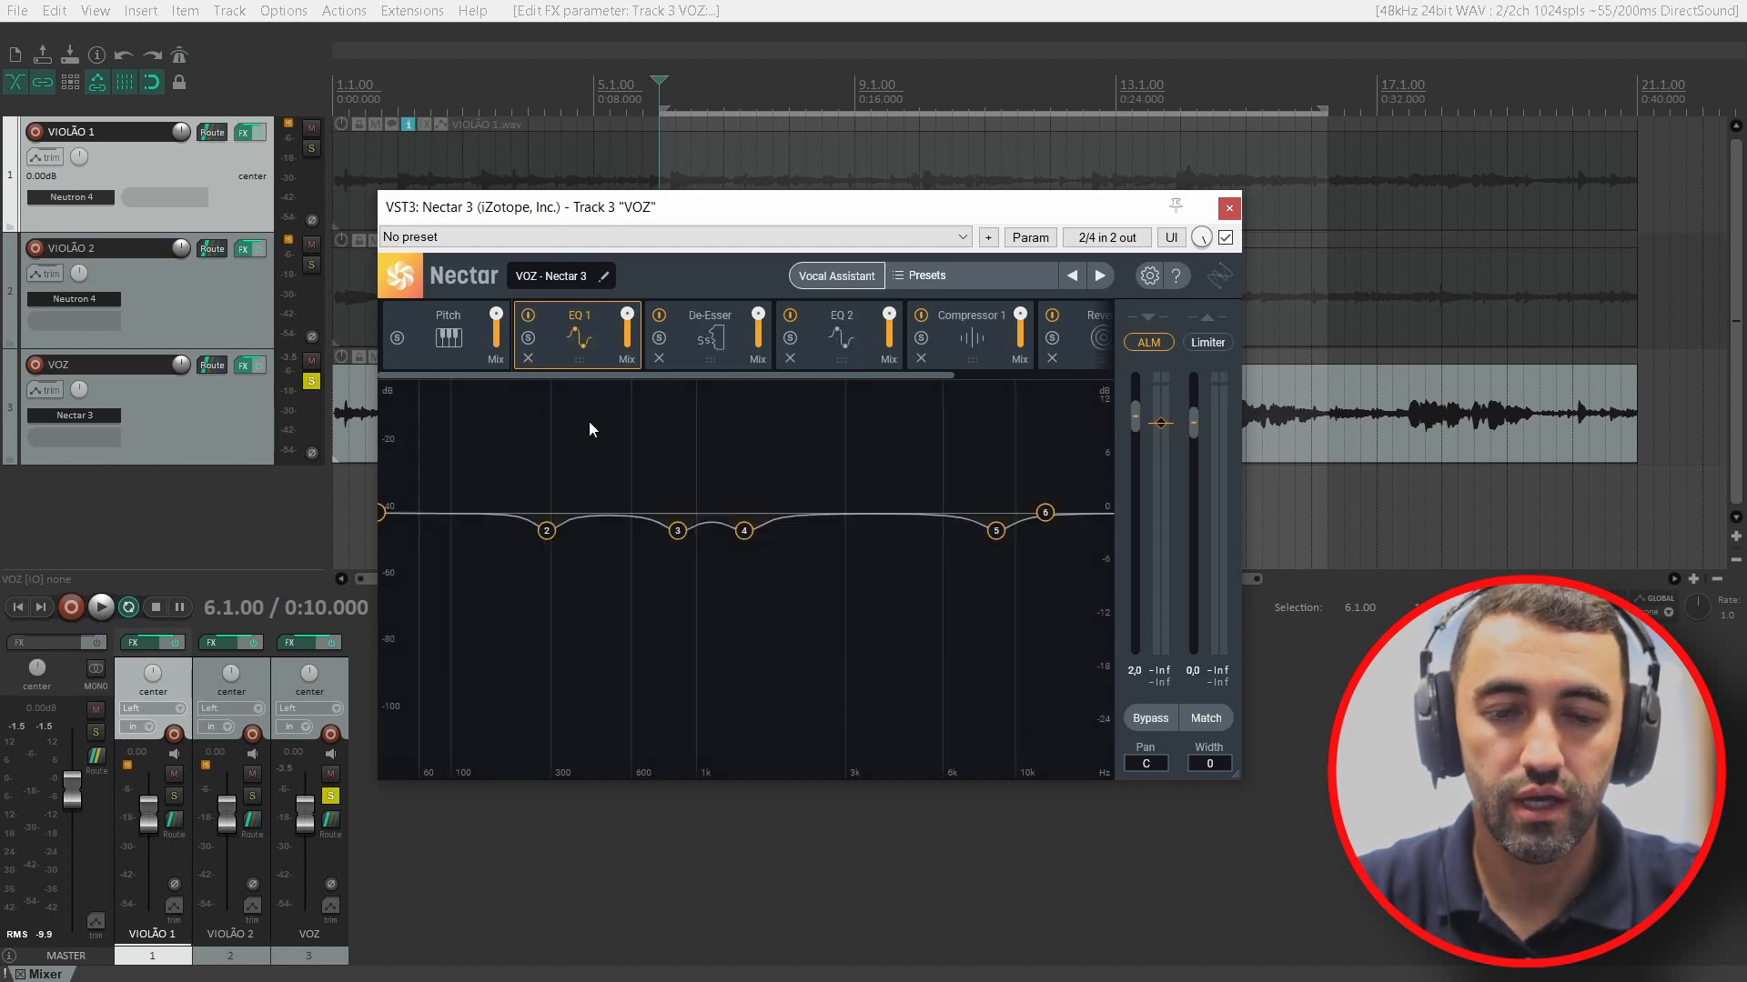
# Step: Look through the suggested De-Esser, EQ 2, Compressor 1 and Reverb modules for the vocal
pyautogui.click(726, 346)
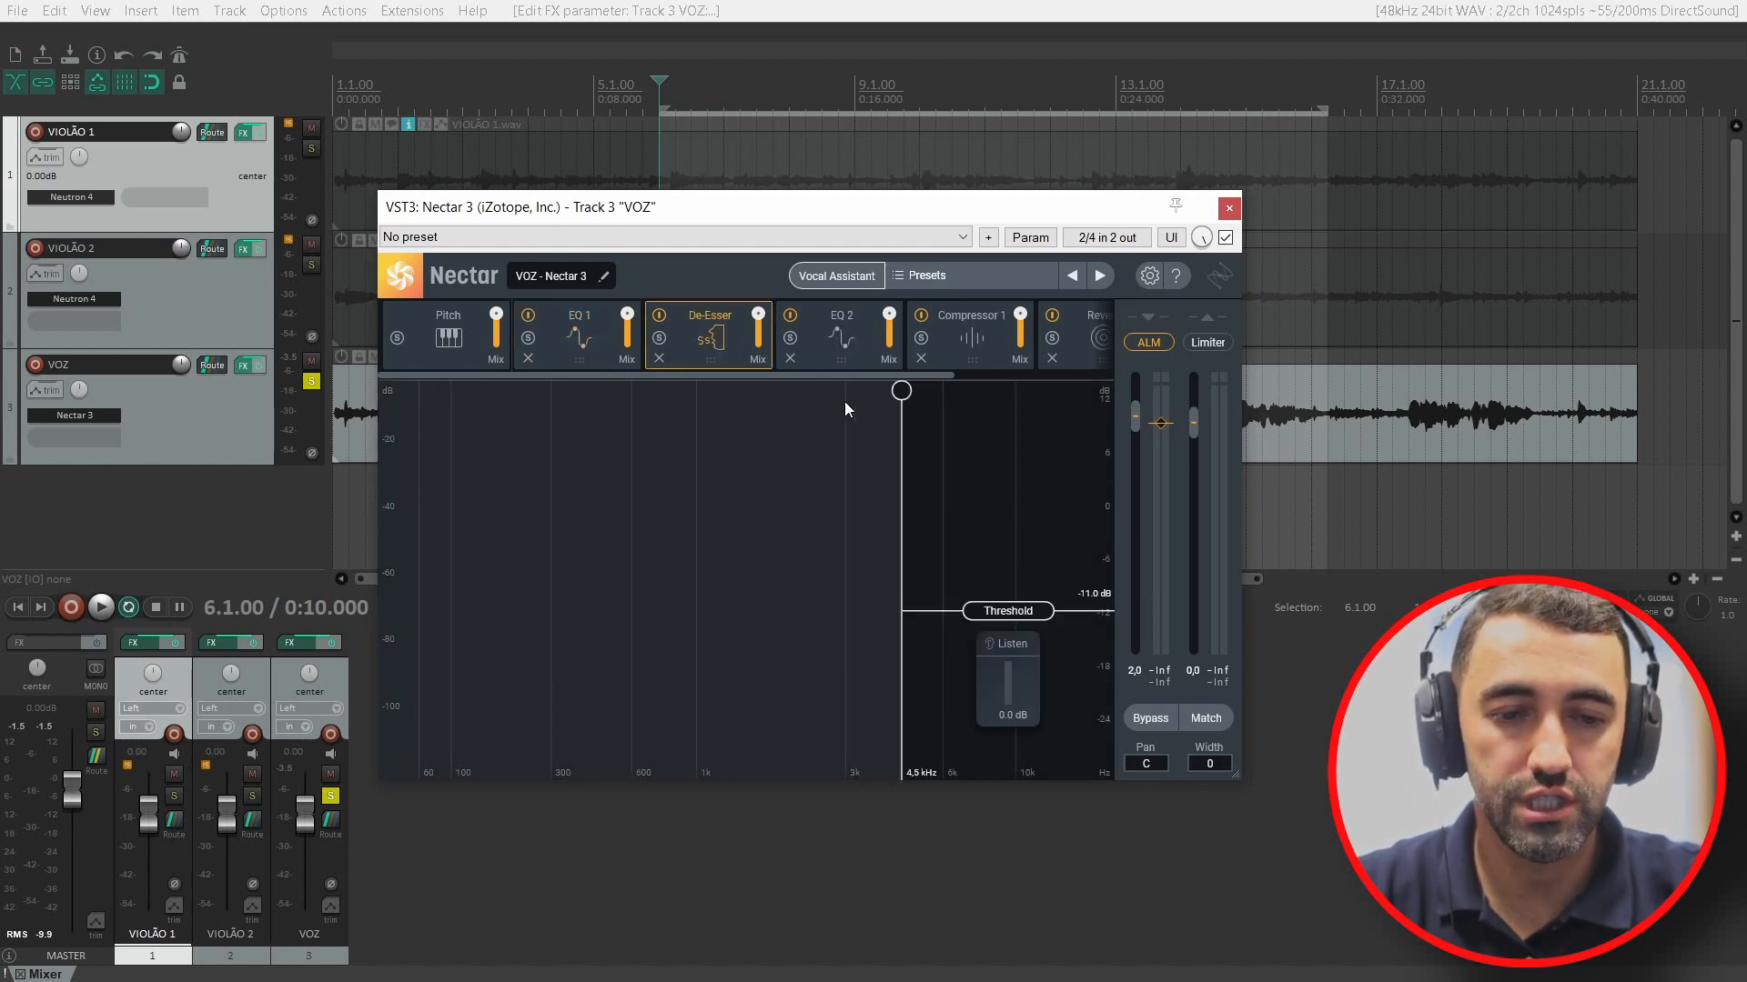
pyautogui.click(845, 346)
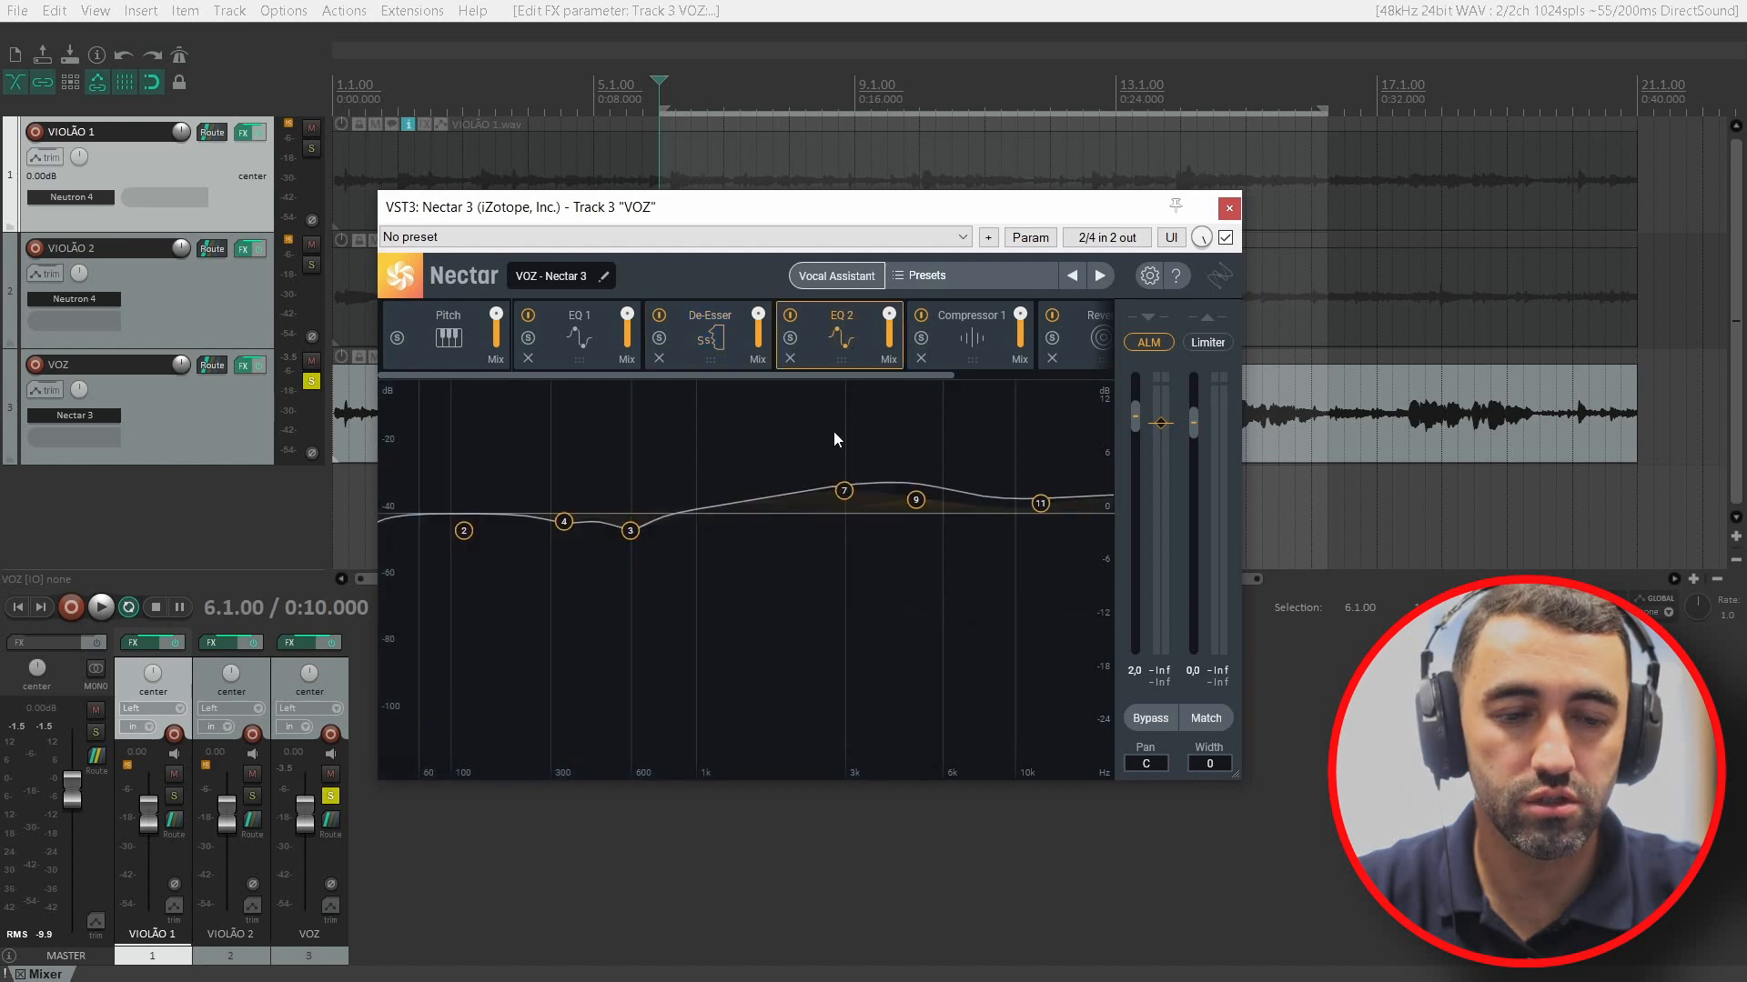
pyautogui.click(995, 342)
pyautogui.moveTo(953, 375); pyautogui.dragTo(893, 390)
pyautogui.click(1017, 325)
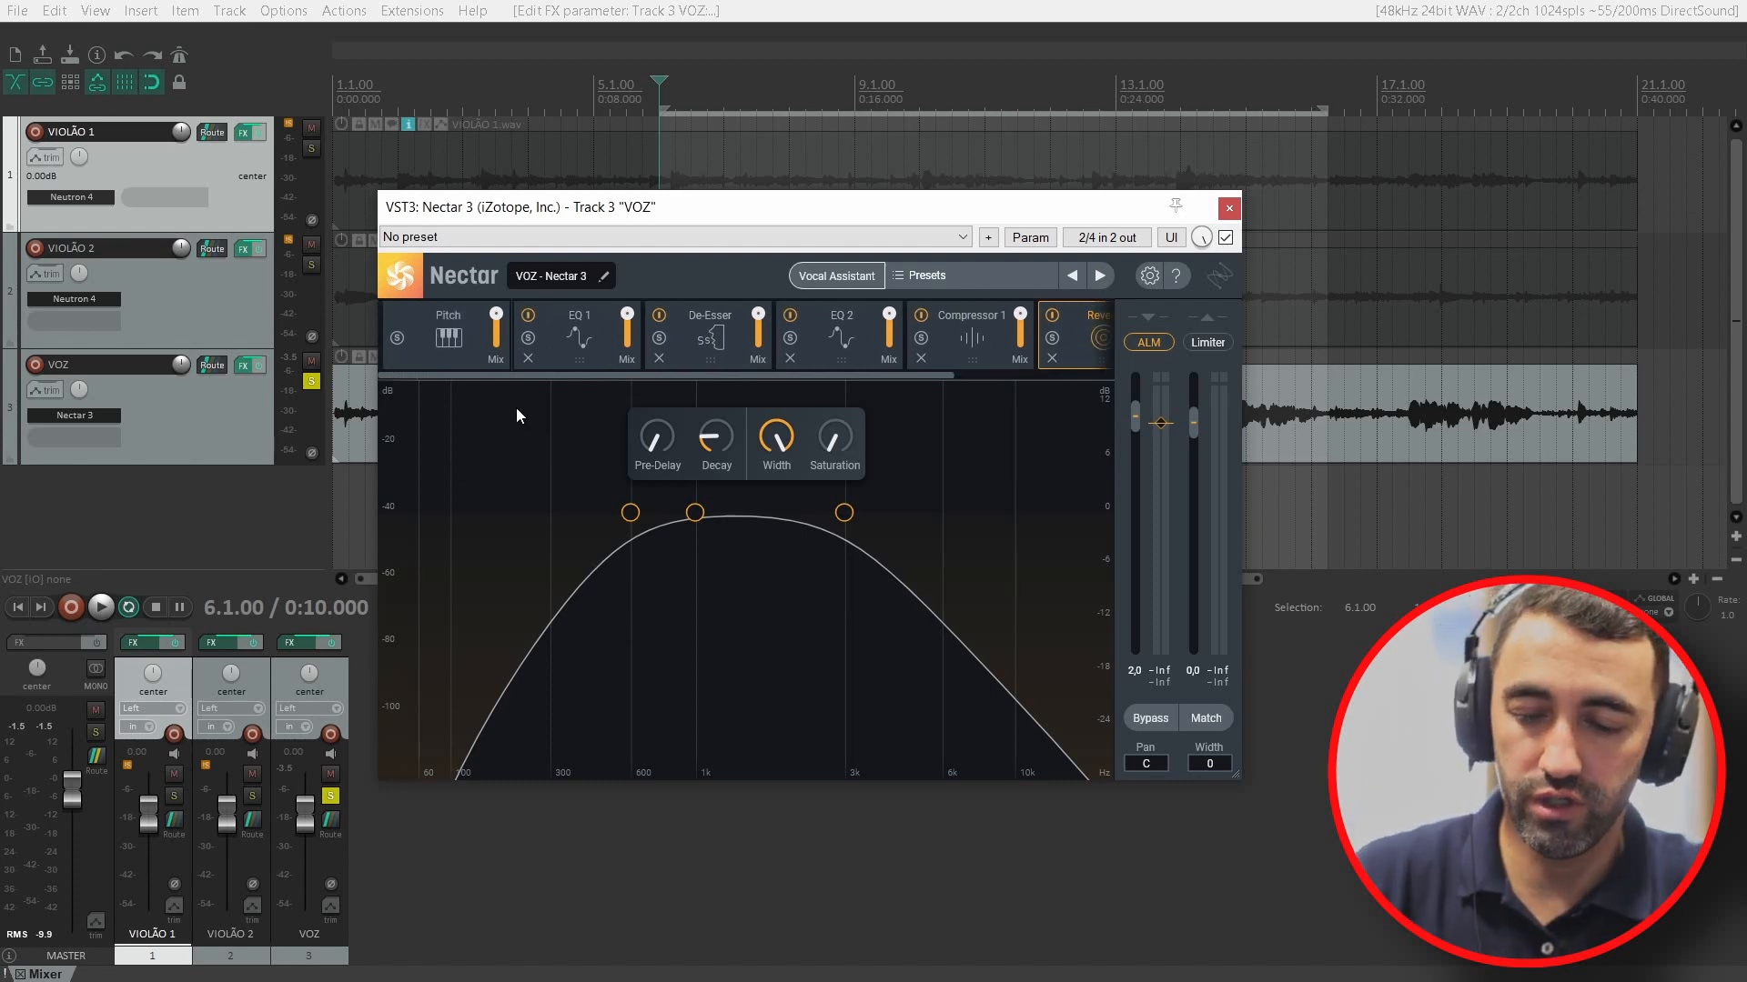
# Step: Inspect the frequency and gain of EQ 1's cut bands 2, 3, 4 and 5 during vocal playback
pyautogui.click(557, 348)
pyautogui.press('space')
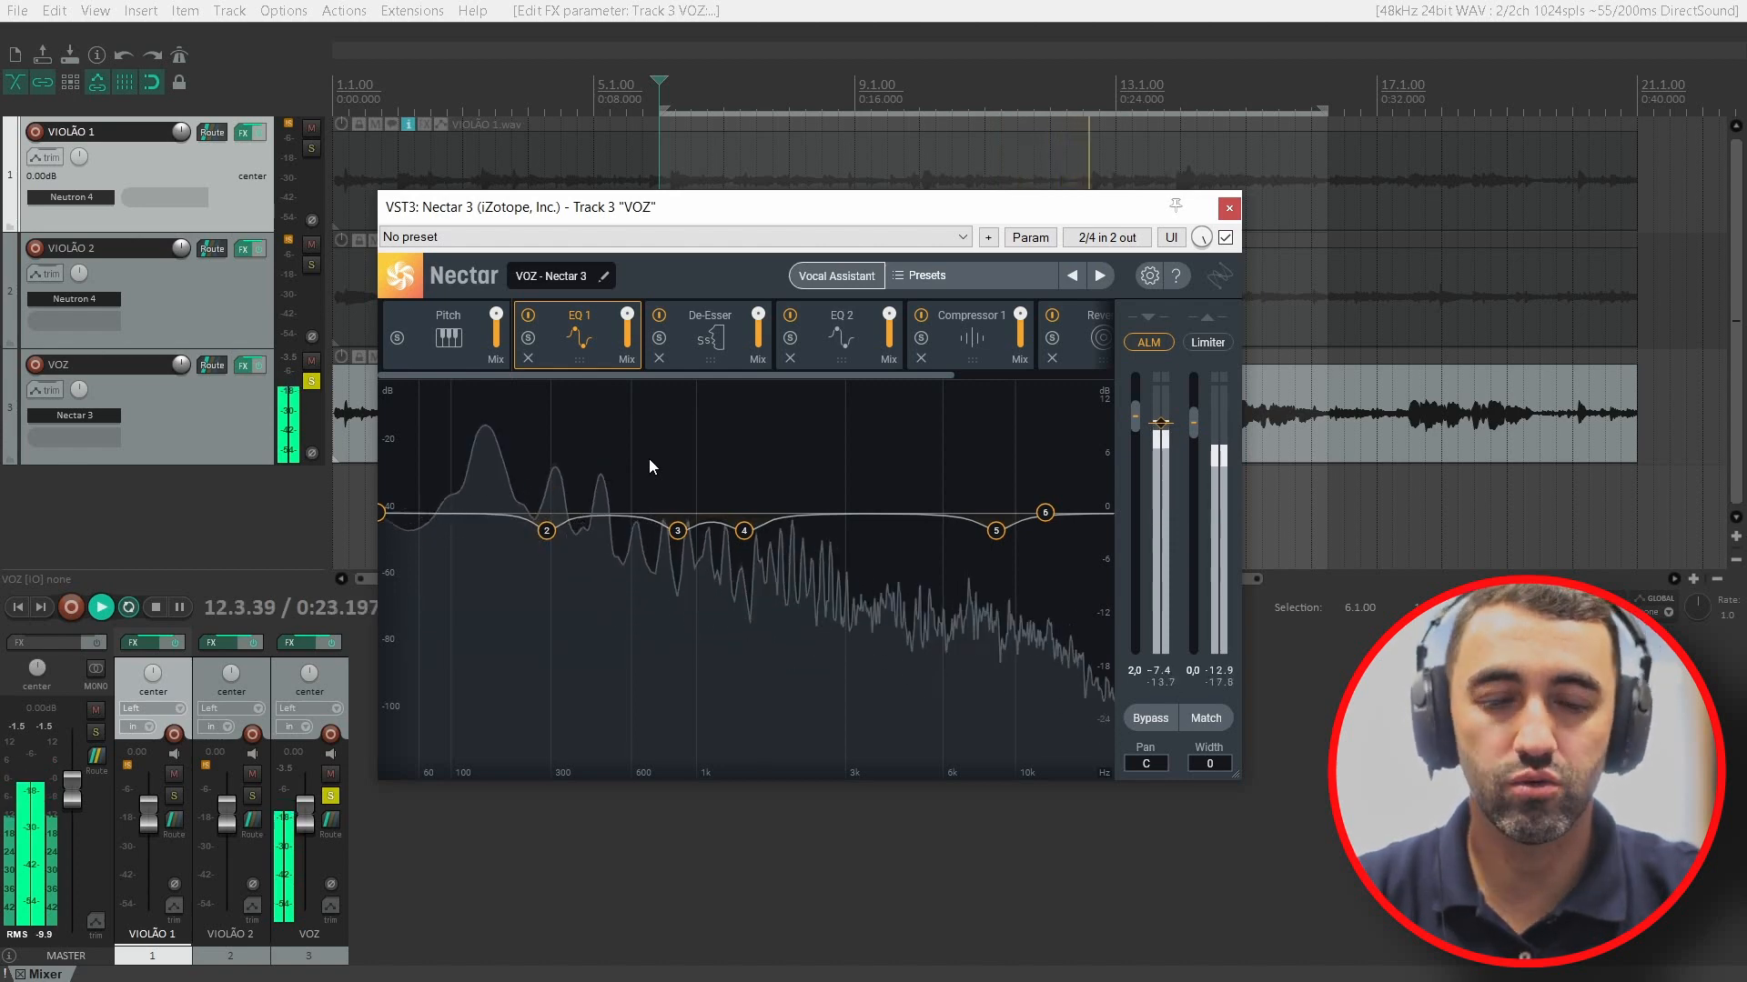
pyautogui.click(549, 530)
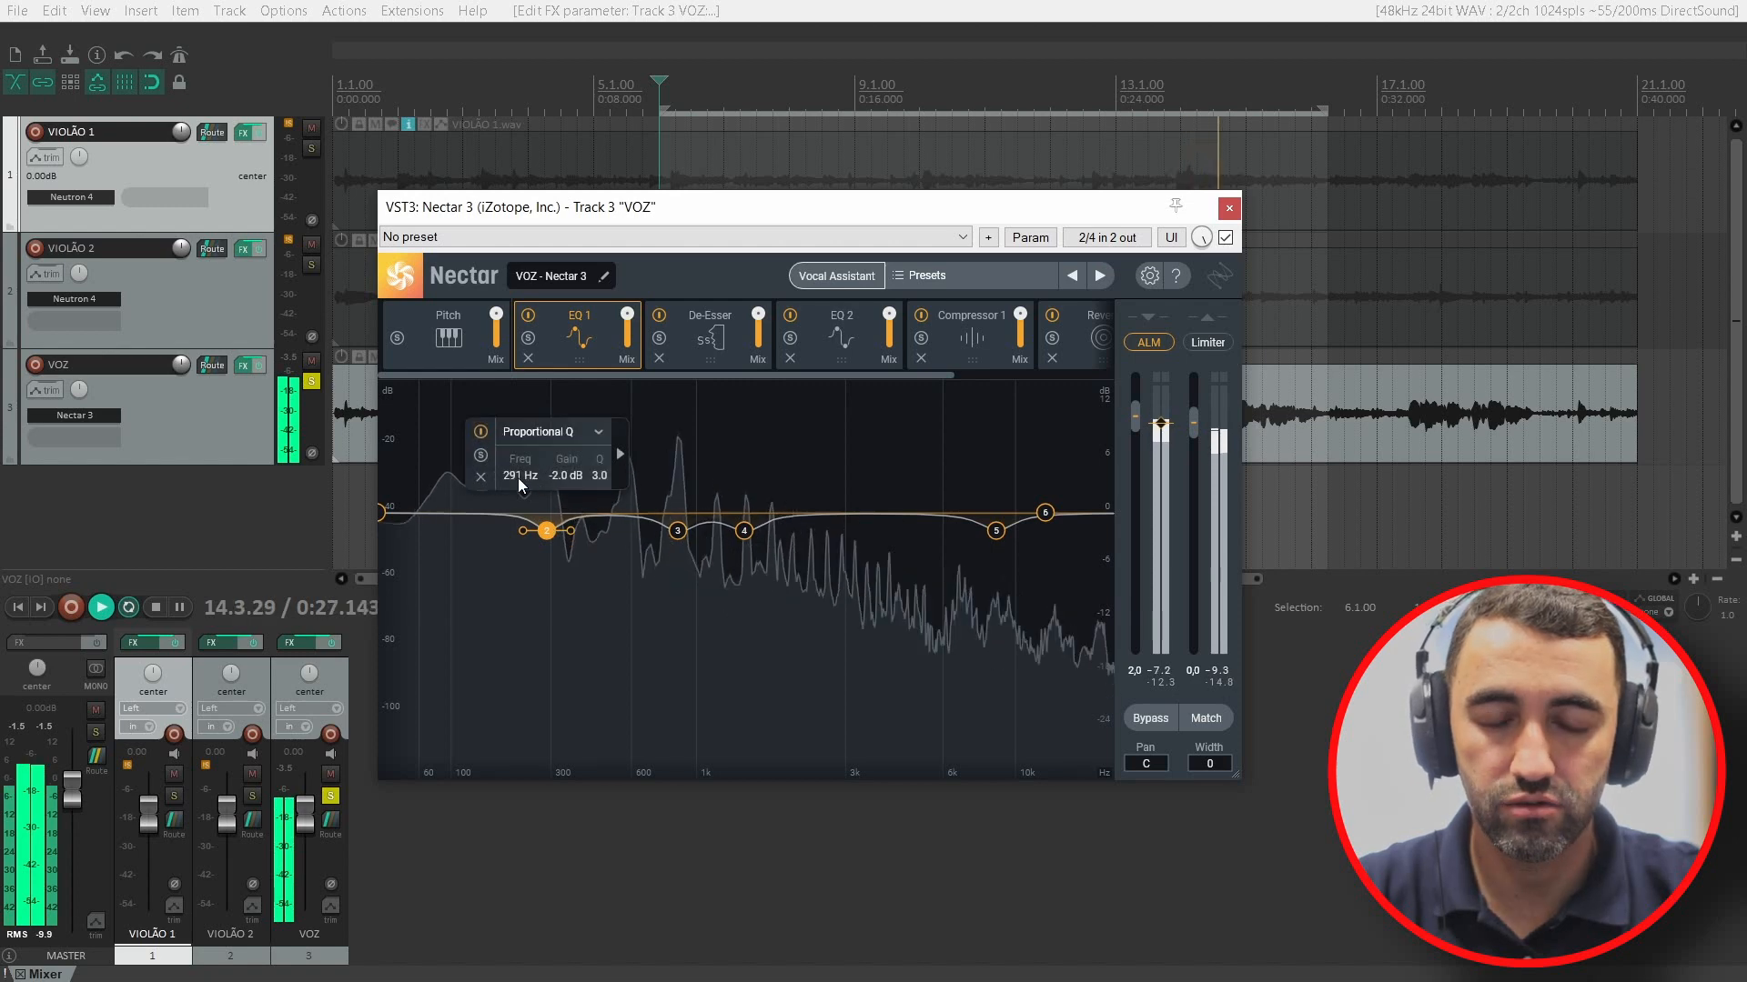
pyautogui.click(681, 533)
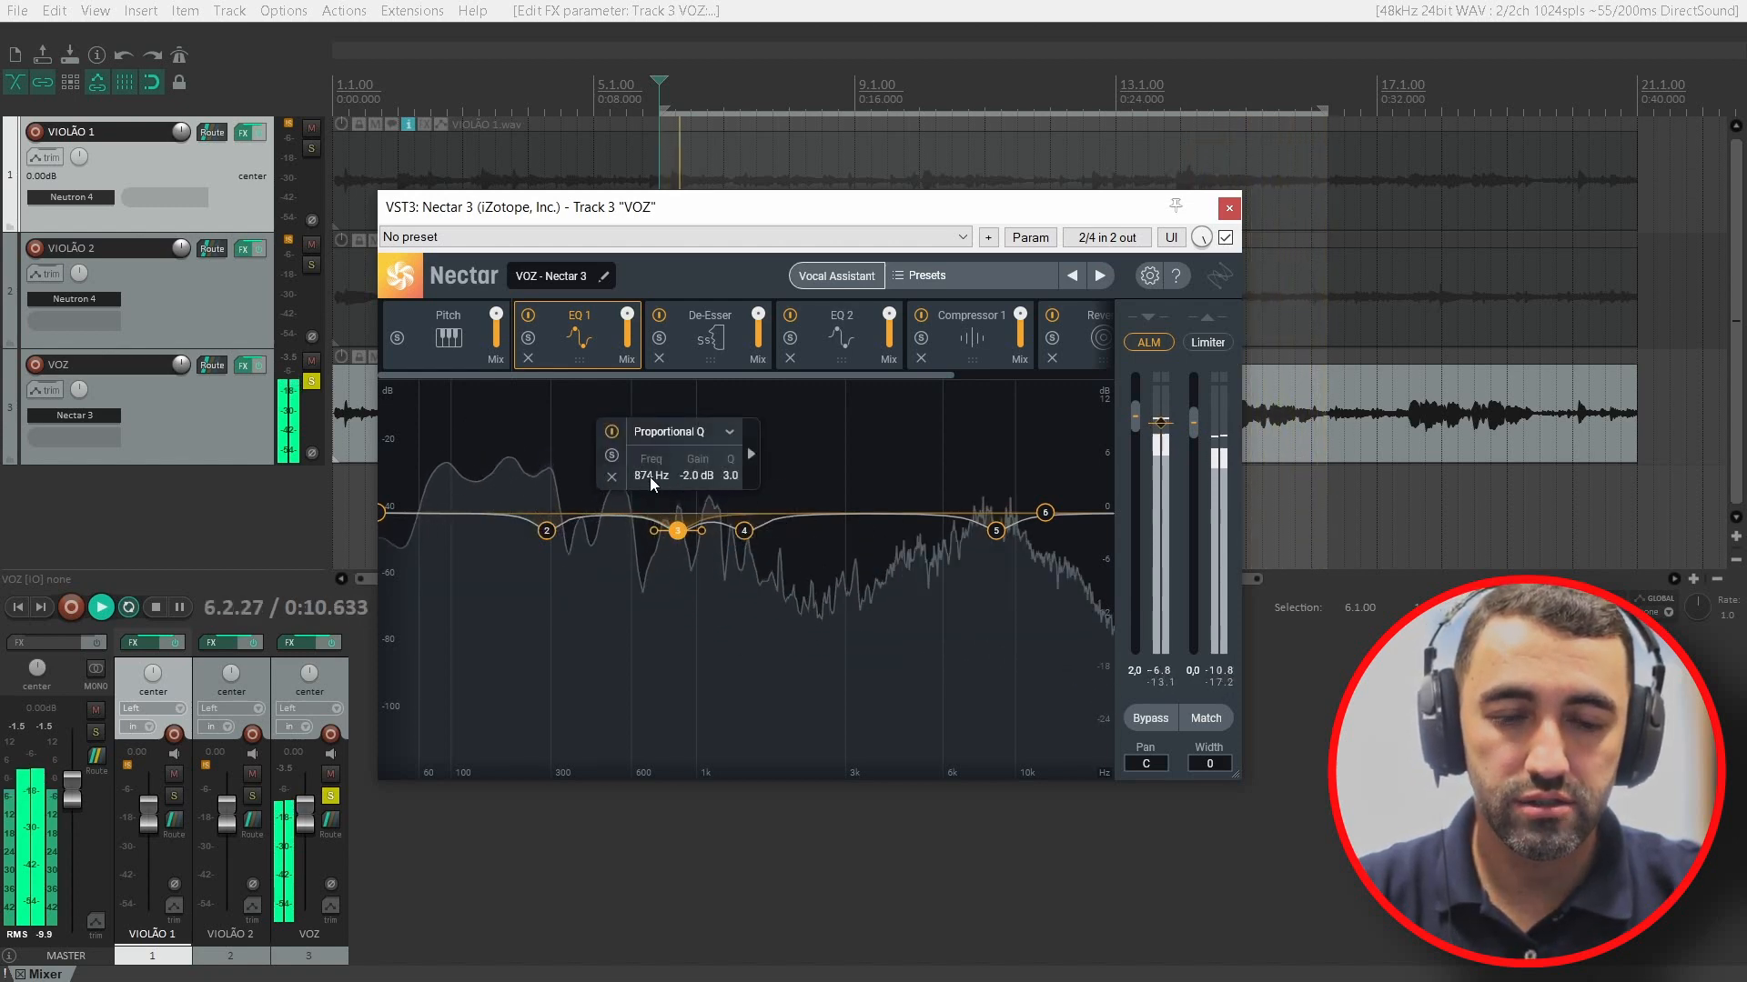
pyautogui.click(745, 535)
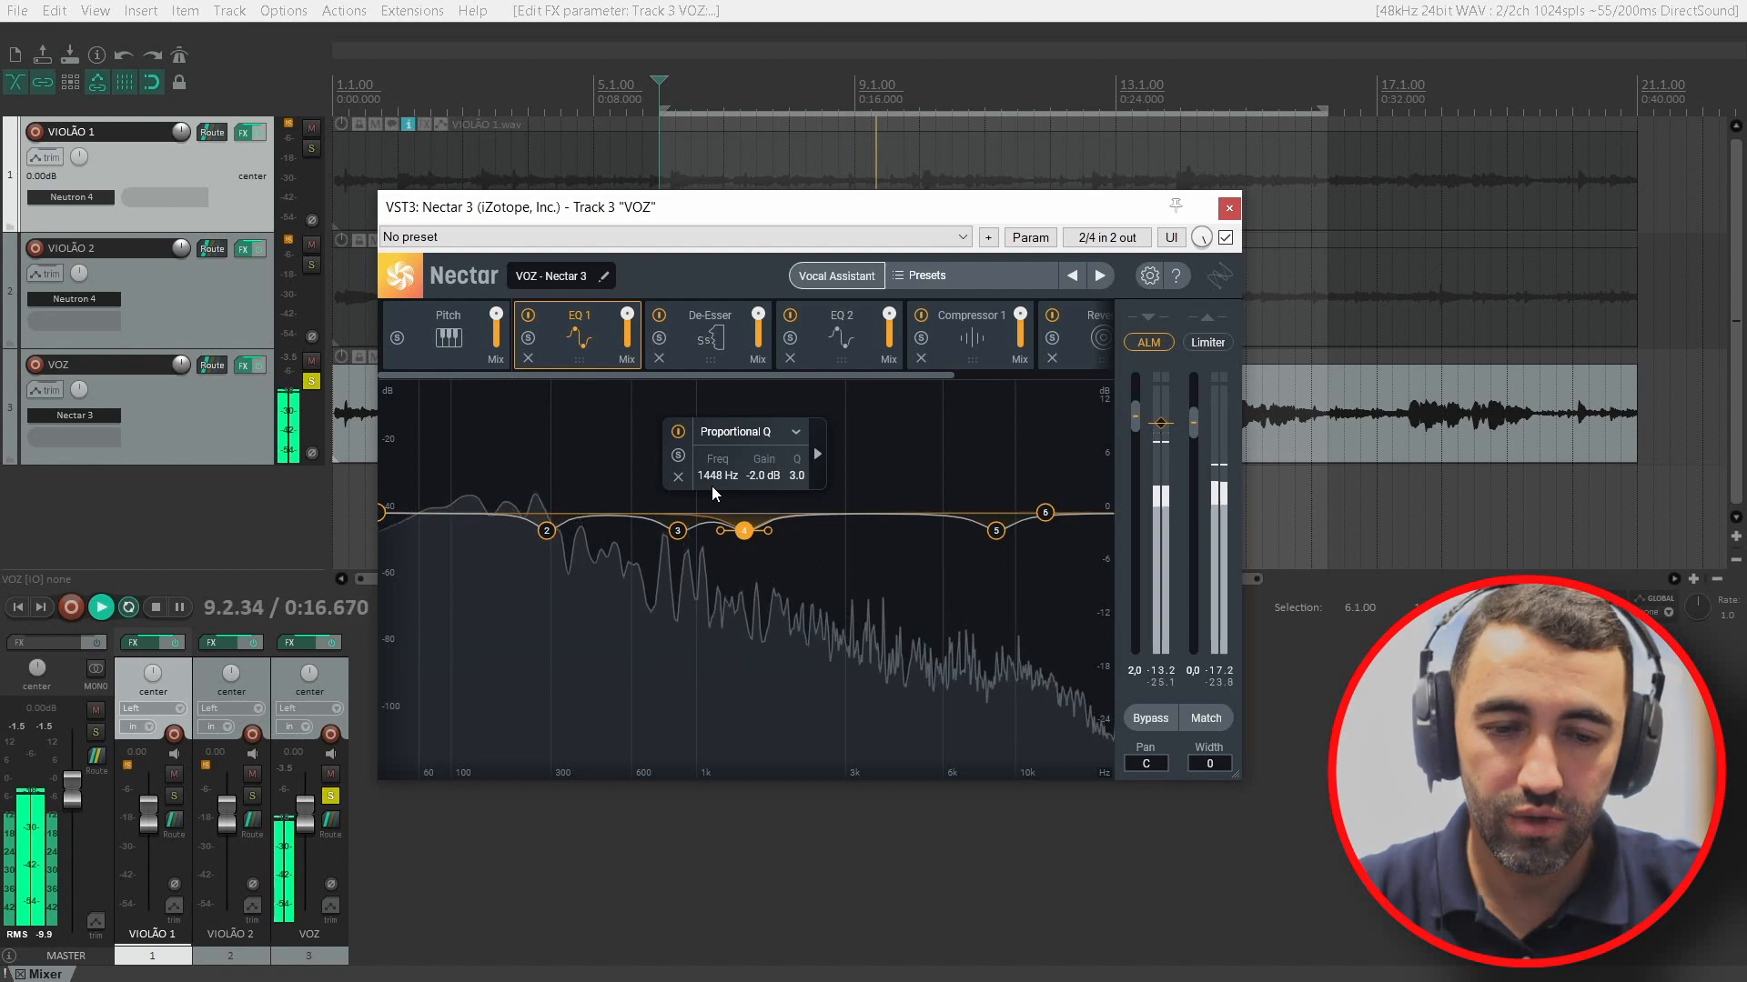
pyautogui.click(1000, 533)
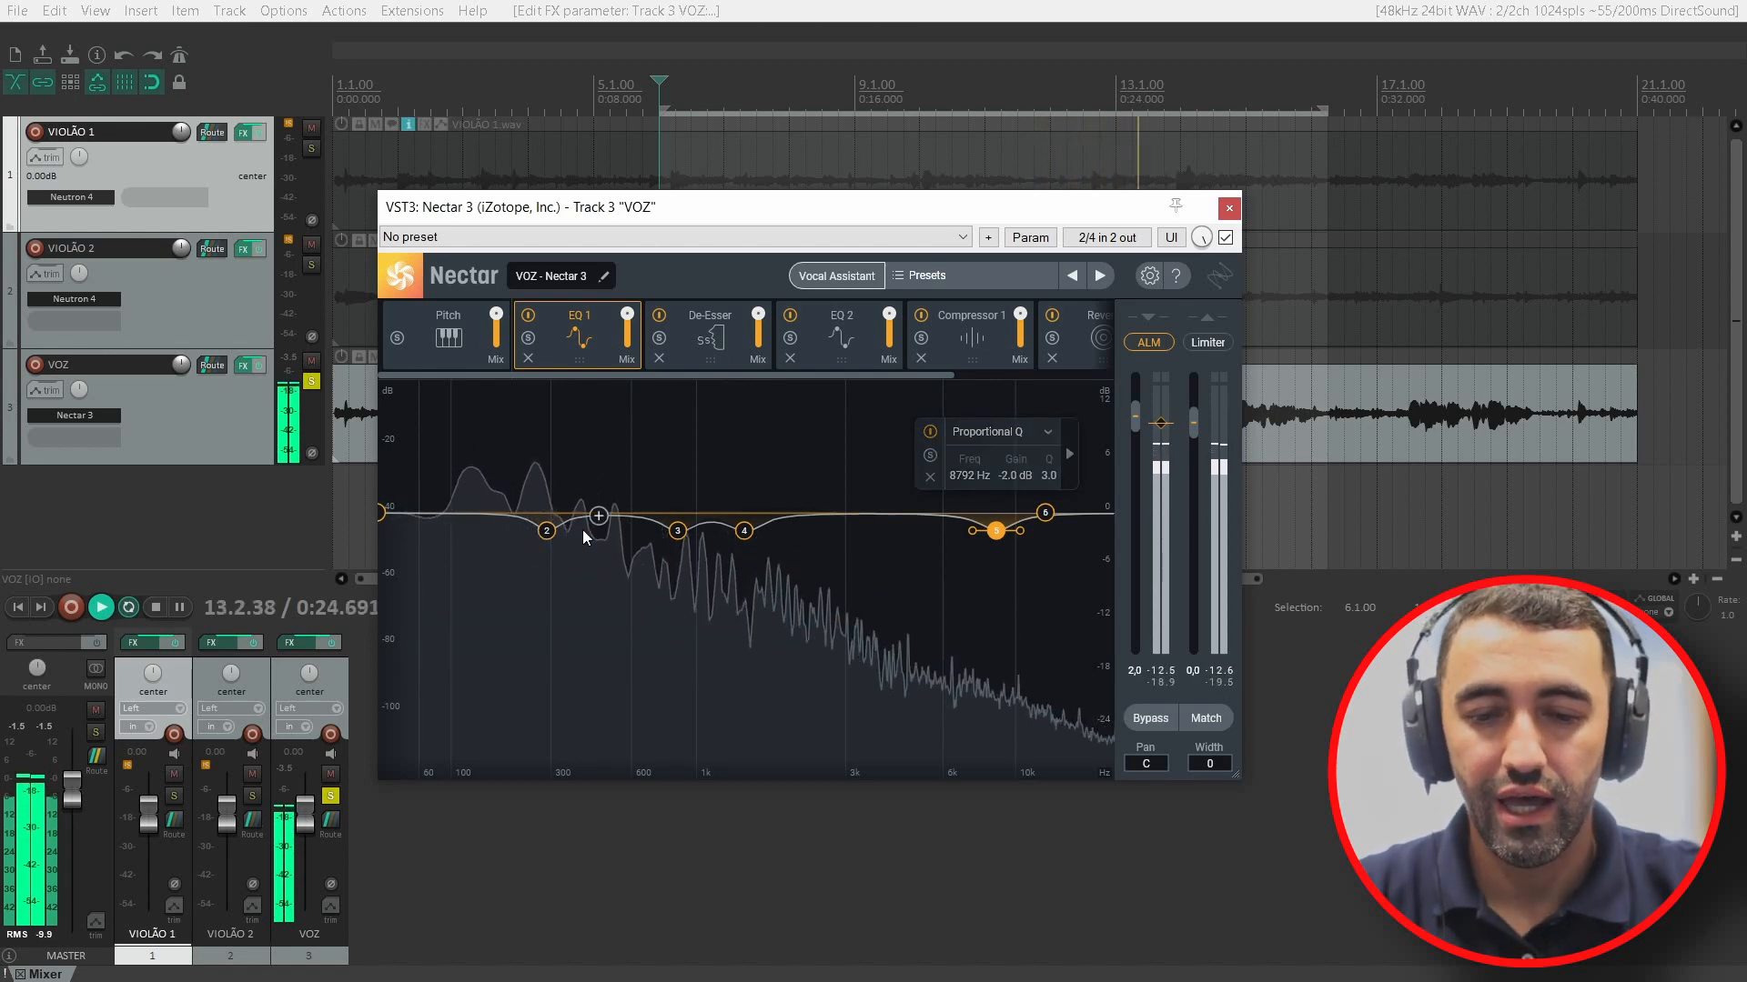
pyautogui.click(517, 596)
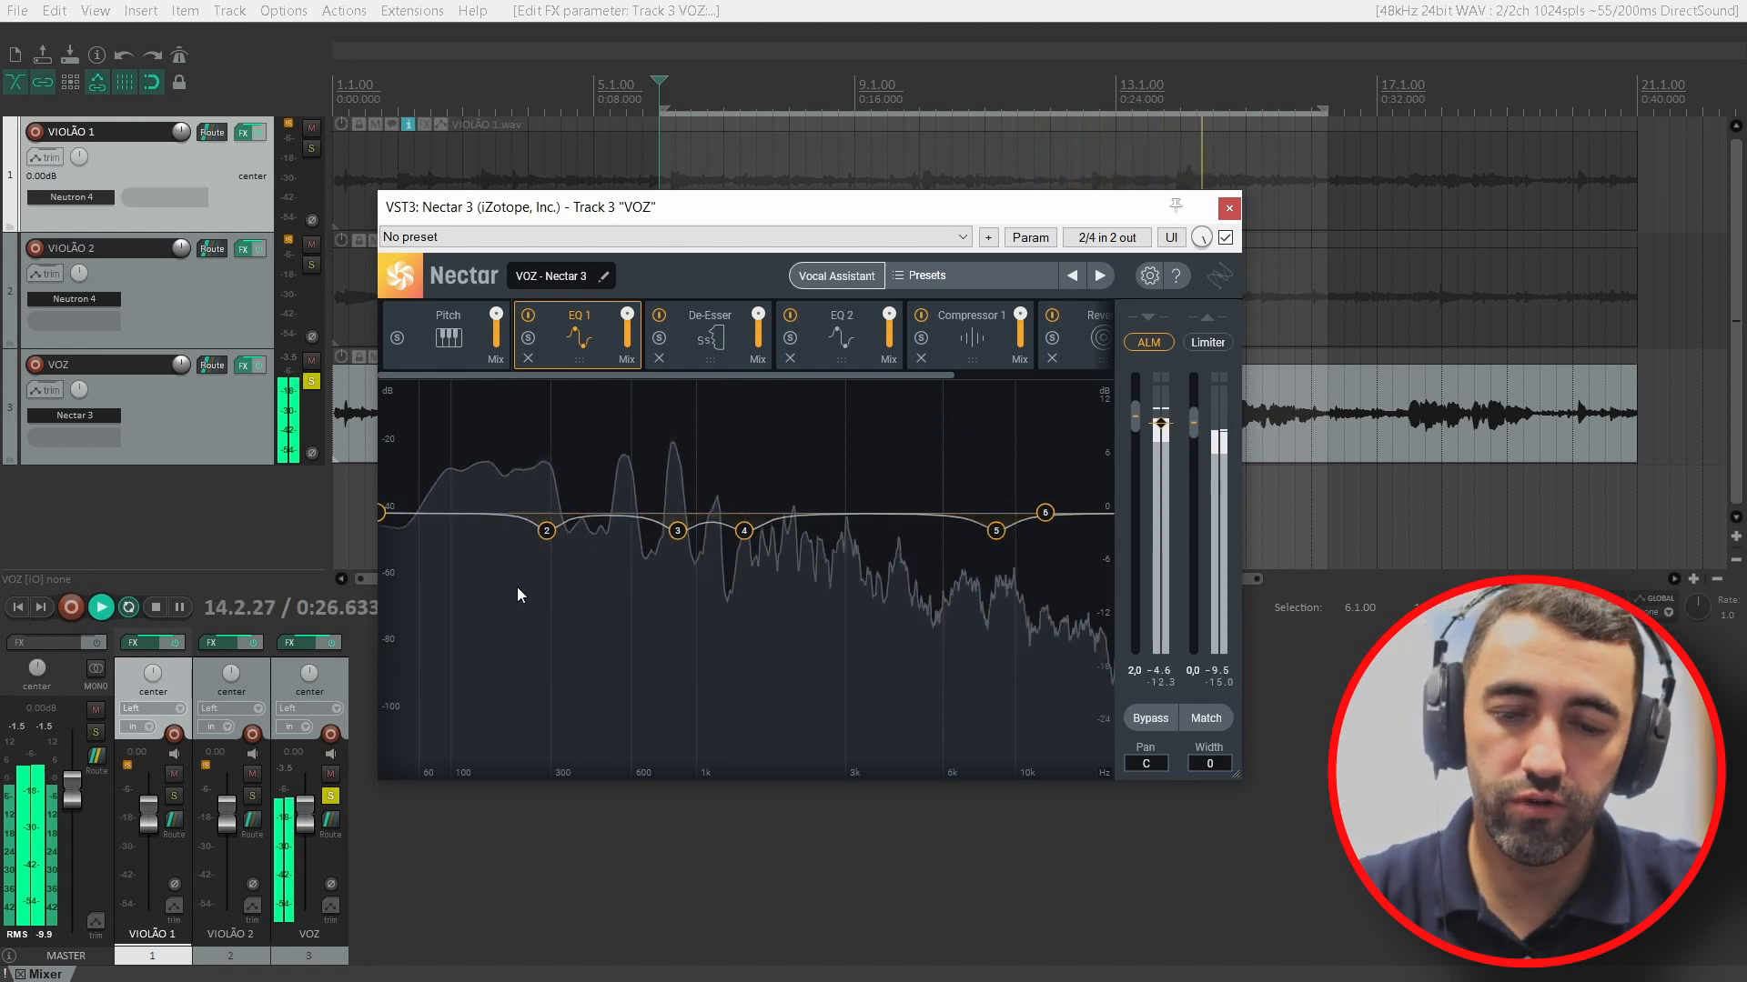
# Step: Change EQ 1's band 1 to a Flat Highpass at about 155 Hz
pyautogui.moveTo(384, 518); pyautogui.dragTo(451, 514)
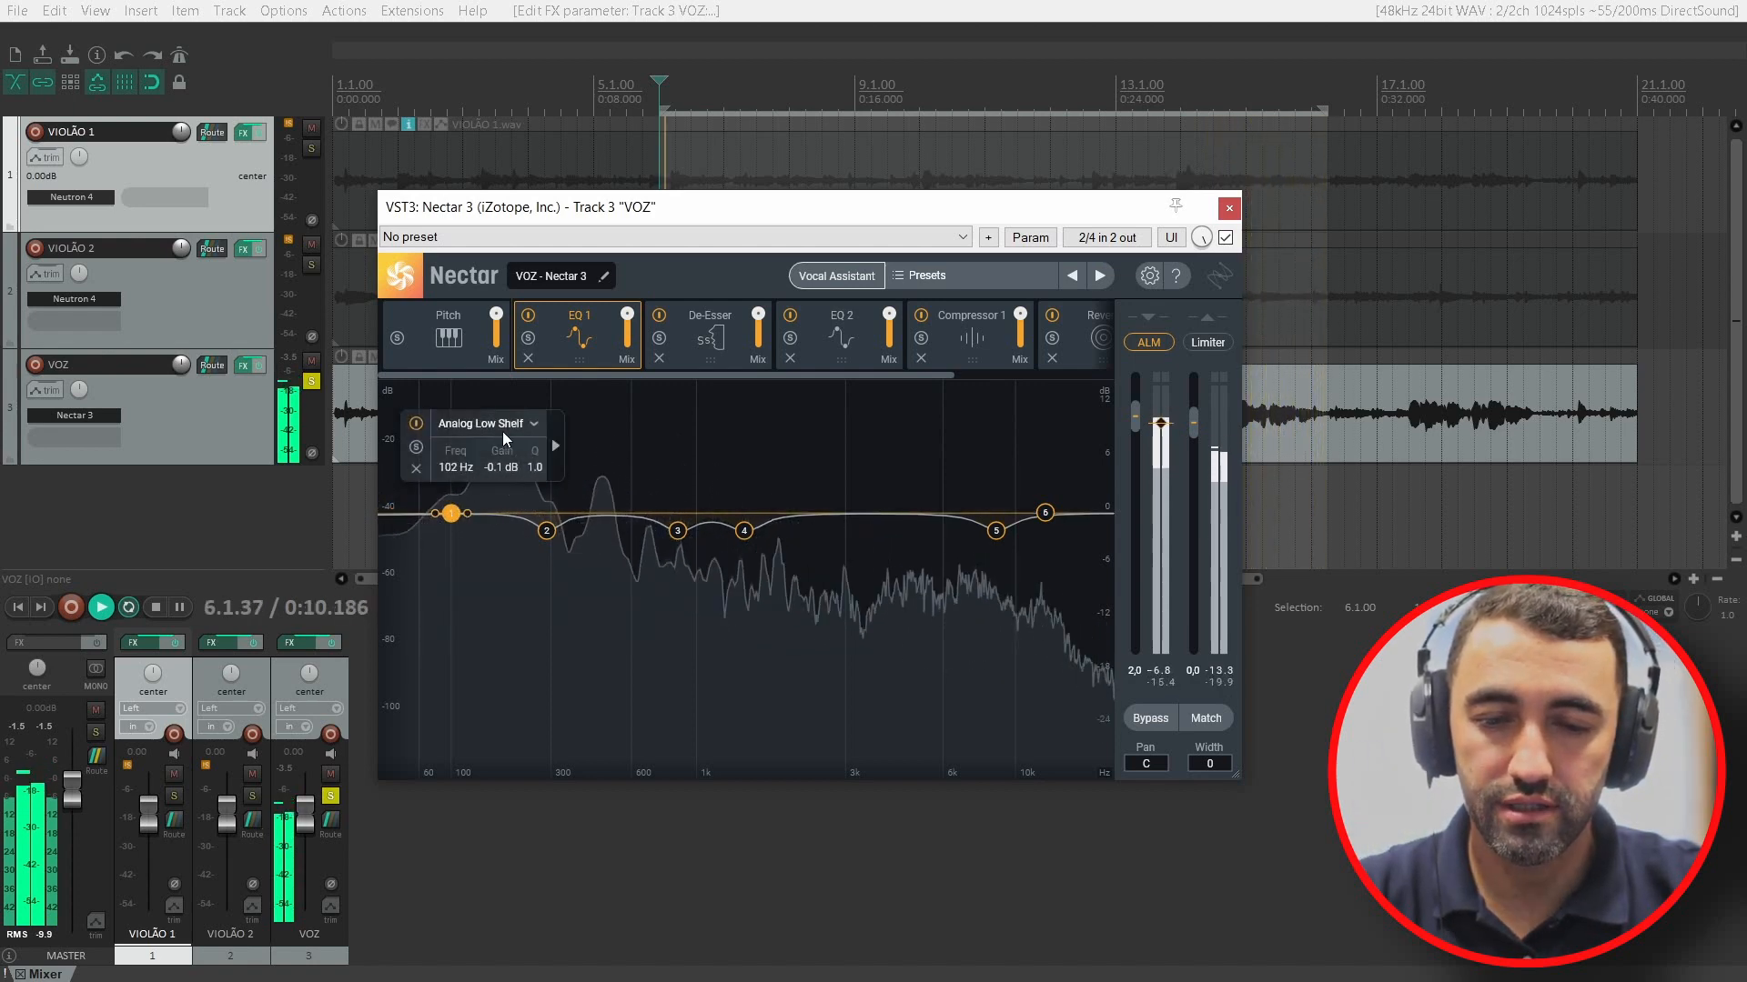
pyautogui.click(510, 424)
pyautogui.moveTo(526, 558)
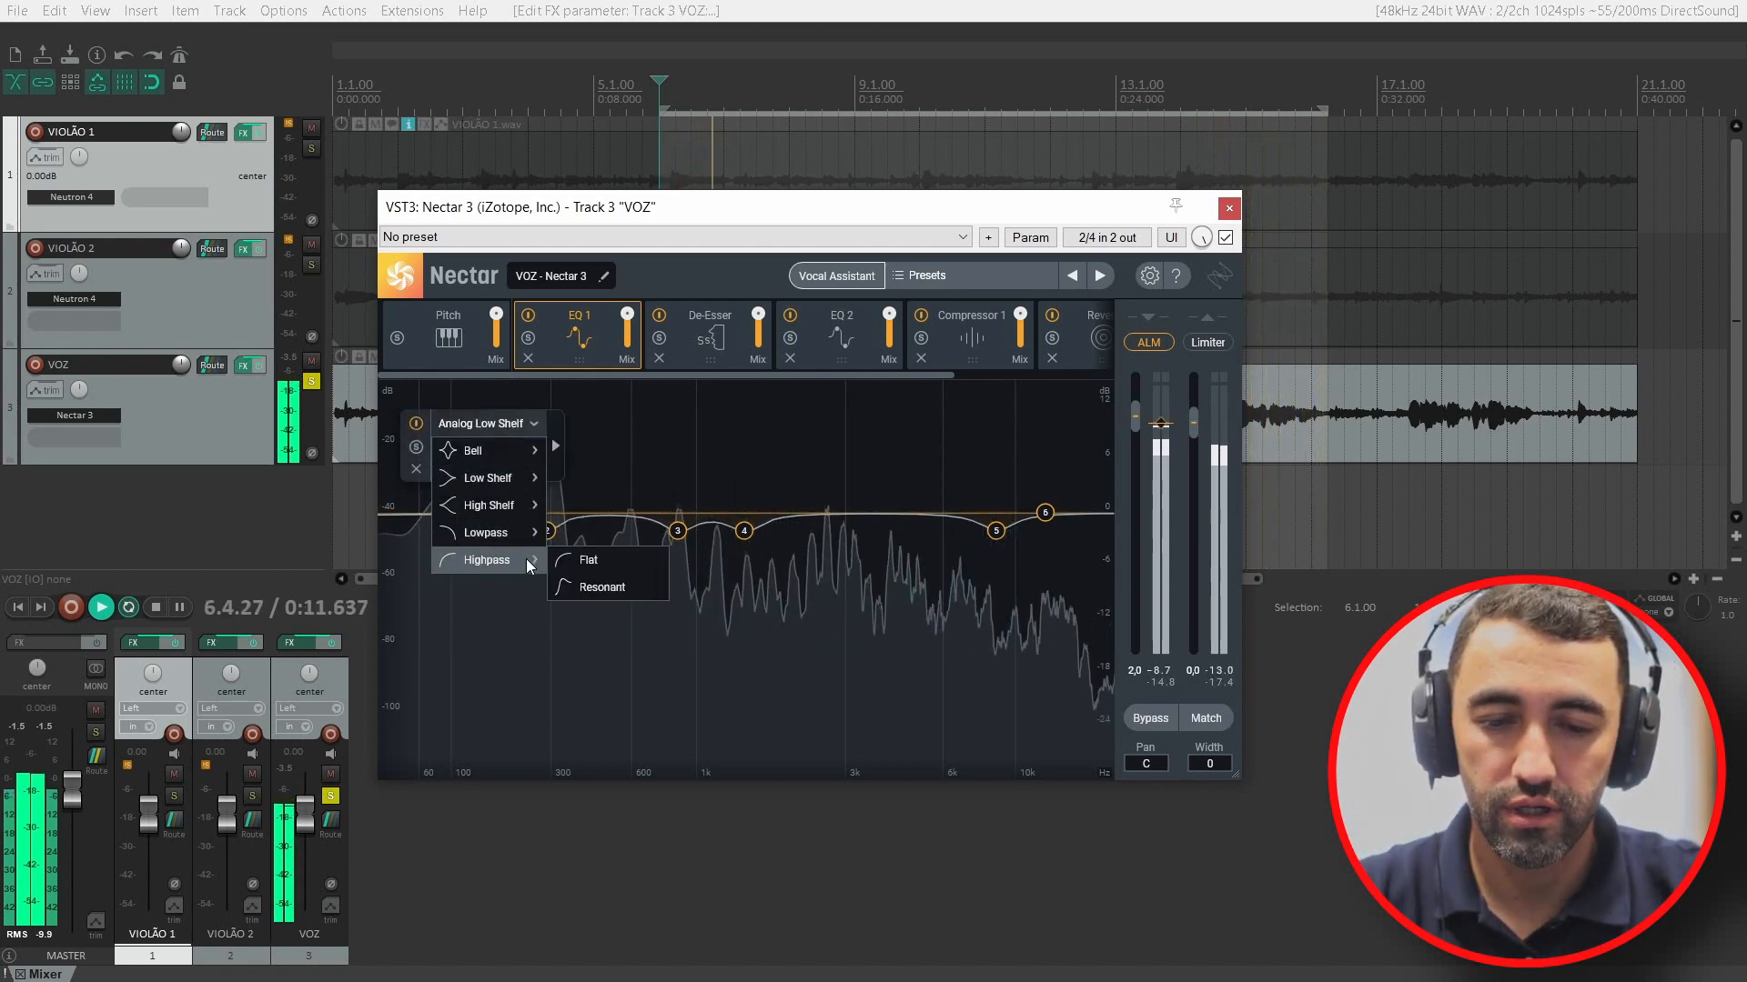
pyautogui.click(586, 559)
pyautogui.moveTo(453, 512); pyautogui.dragTo(487, 526)
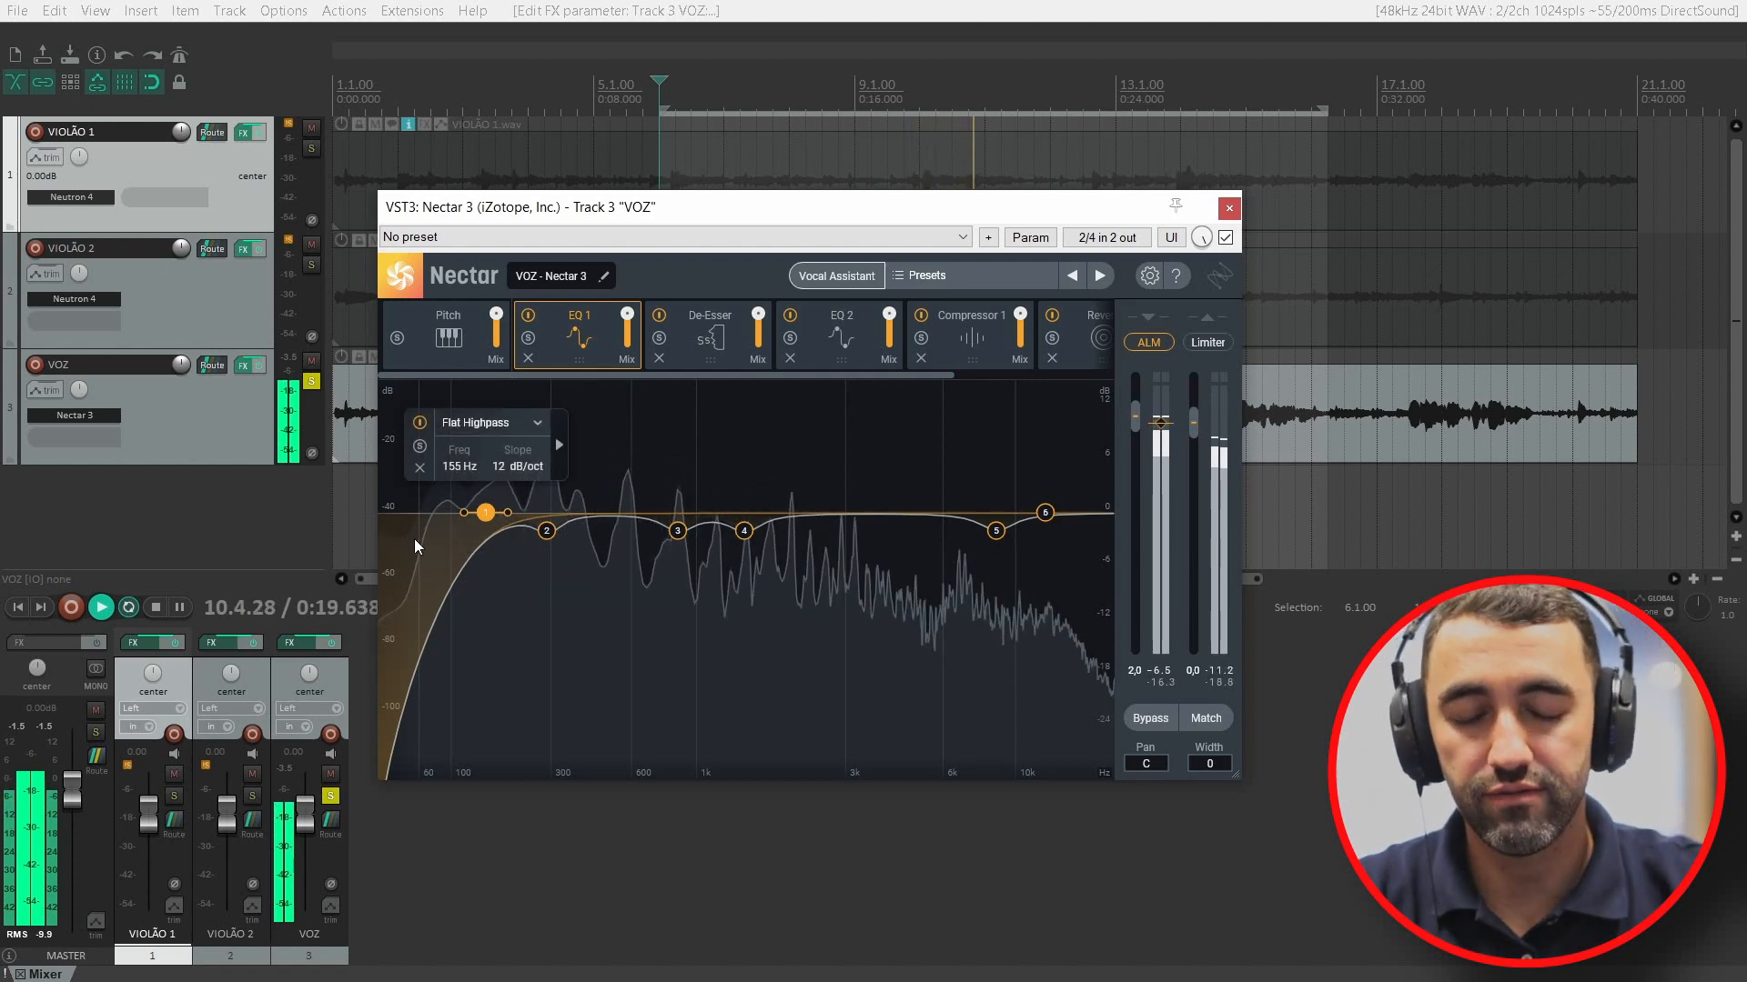
# Step: Review the vocal's De-Esser, EQ 2 and Compressor 1 settings during playback, including the compressor's release
pyautogui.click(693, 362)
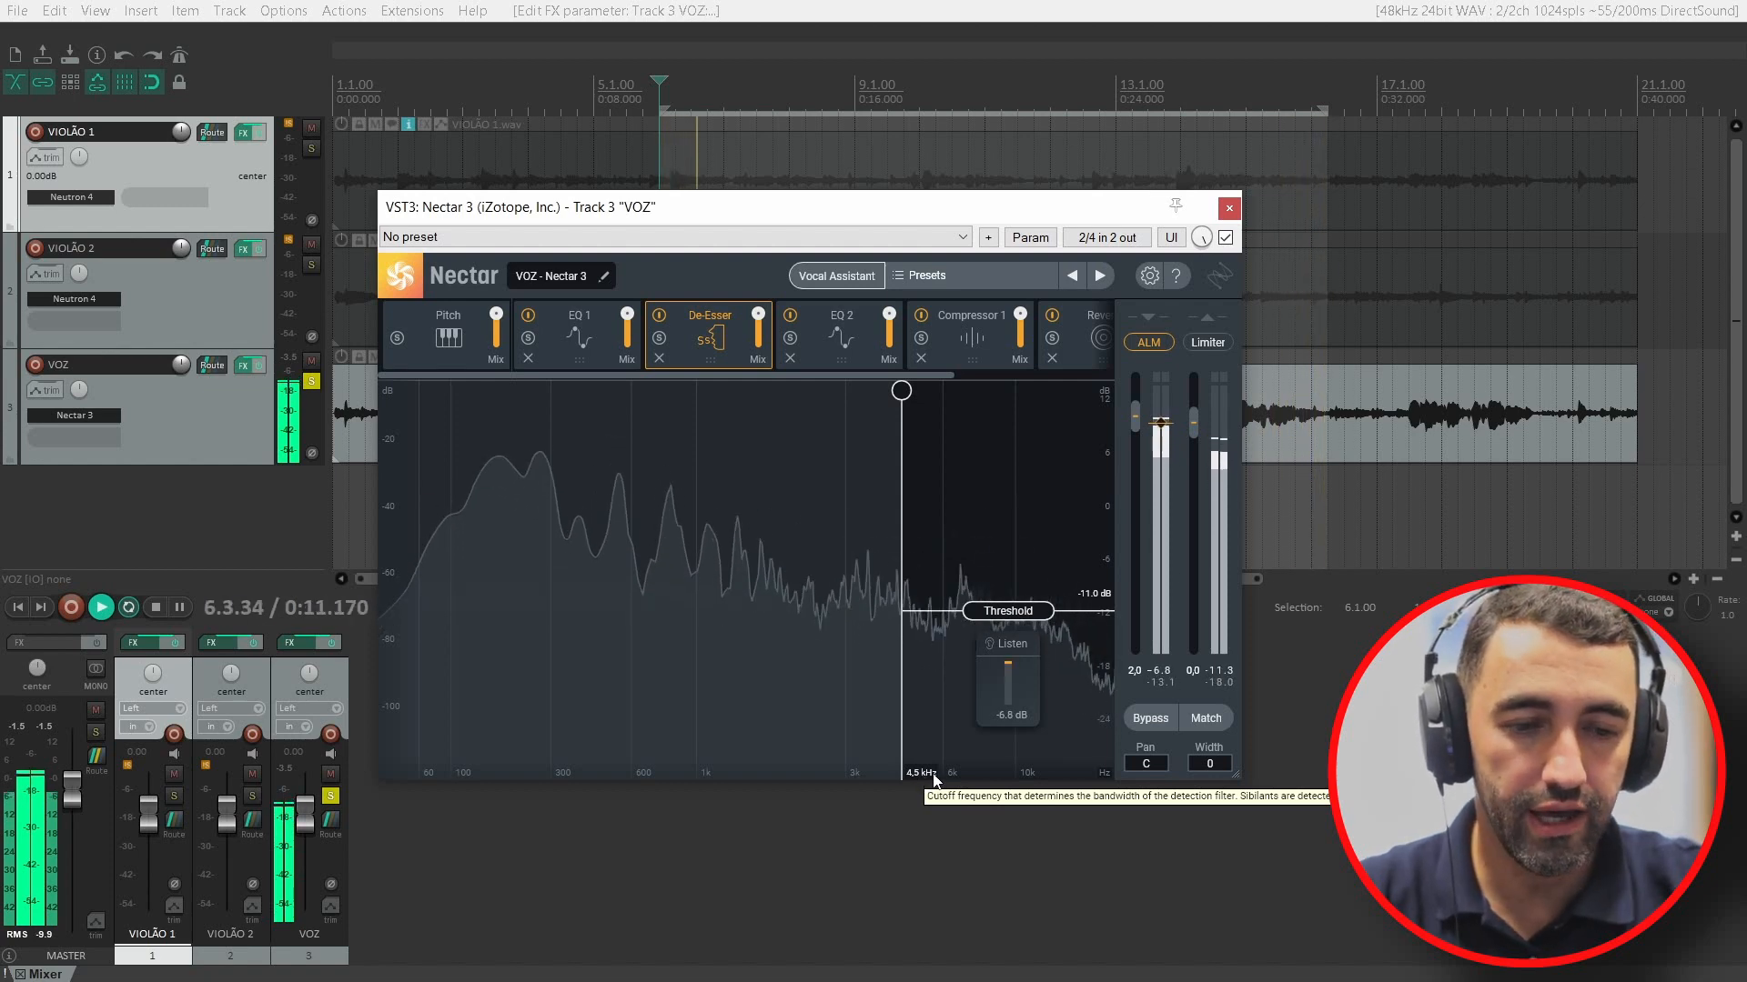
pyautogui.click(849, 341)
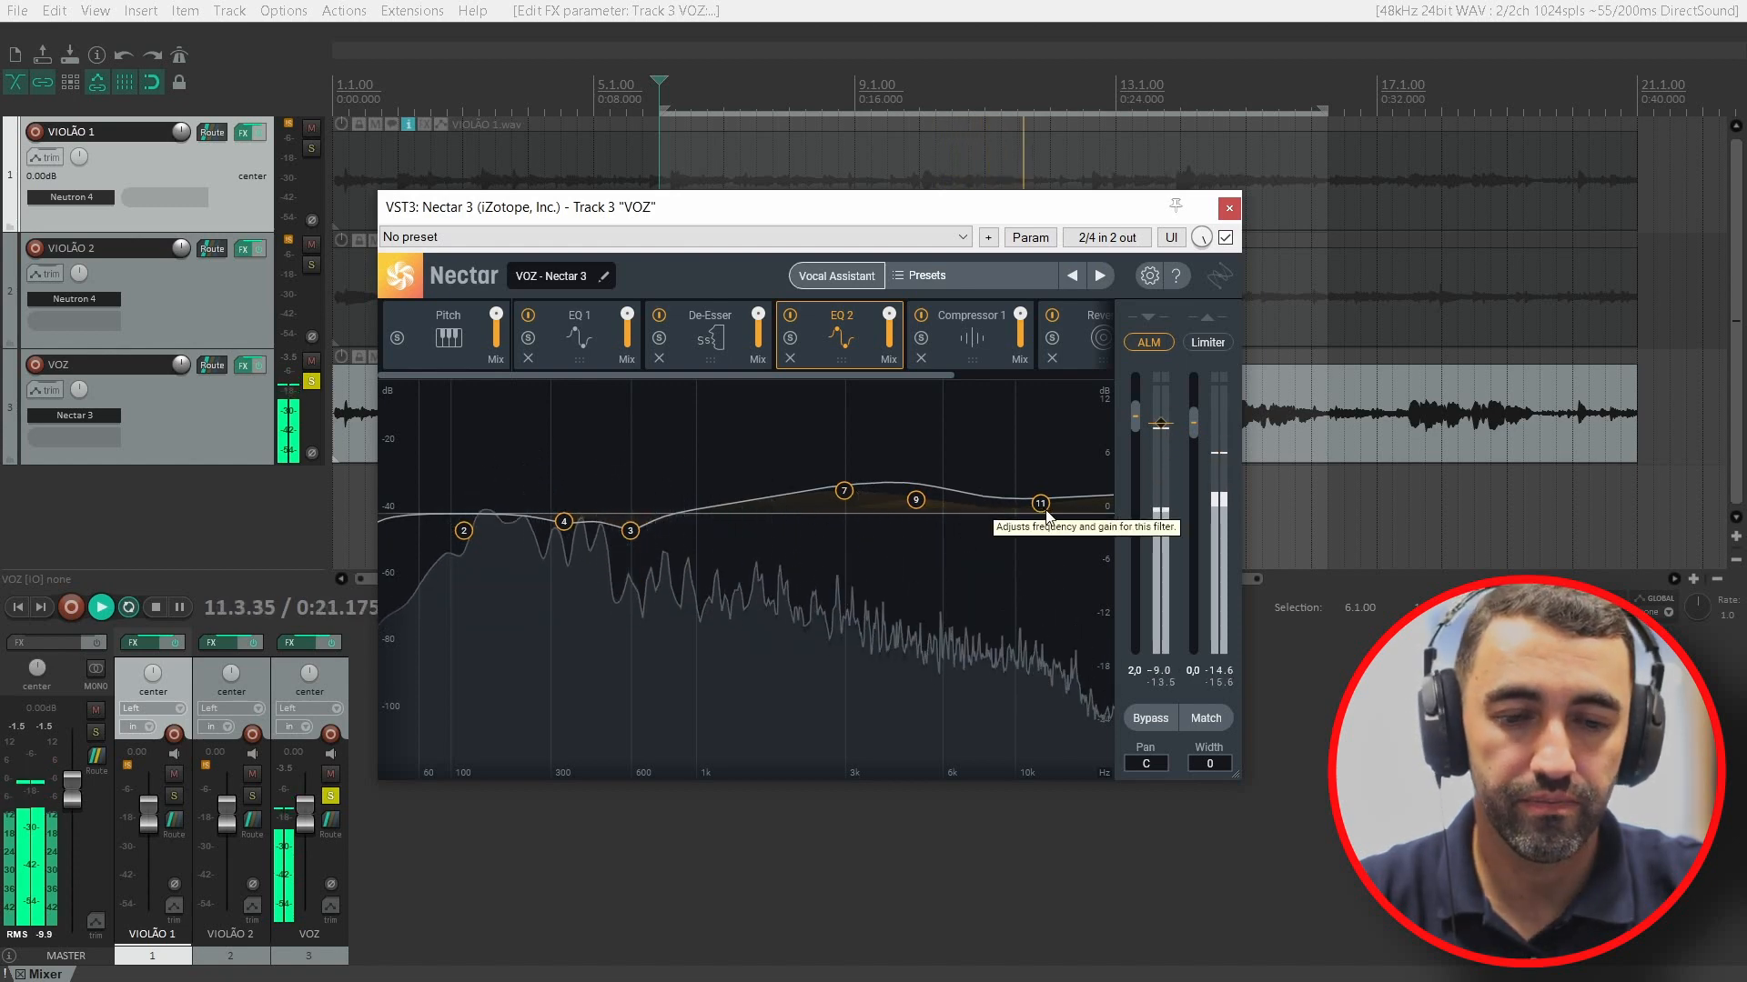
pyautogui.click(973, 337)
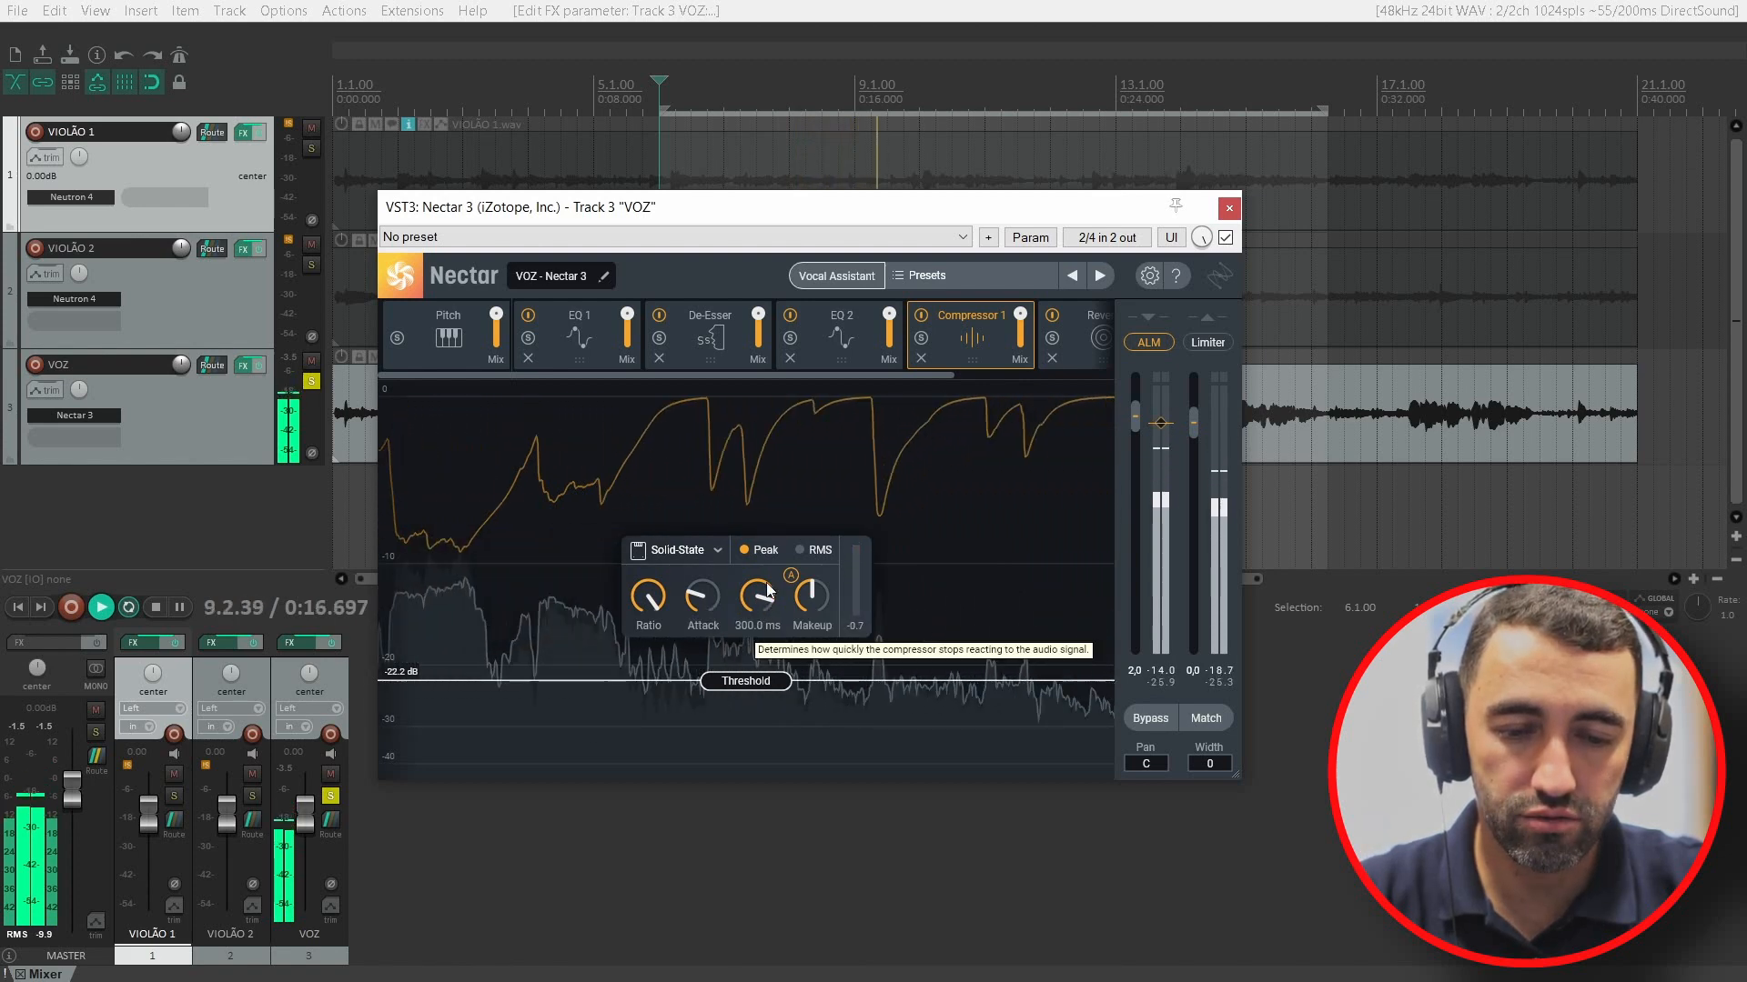
pyautogui.moveTo(766, 594); pyautogui.dragTo(788, 607)
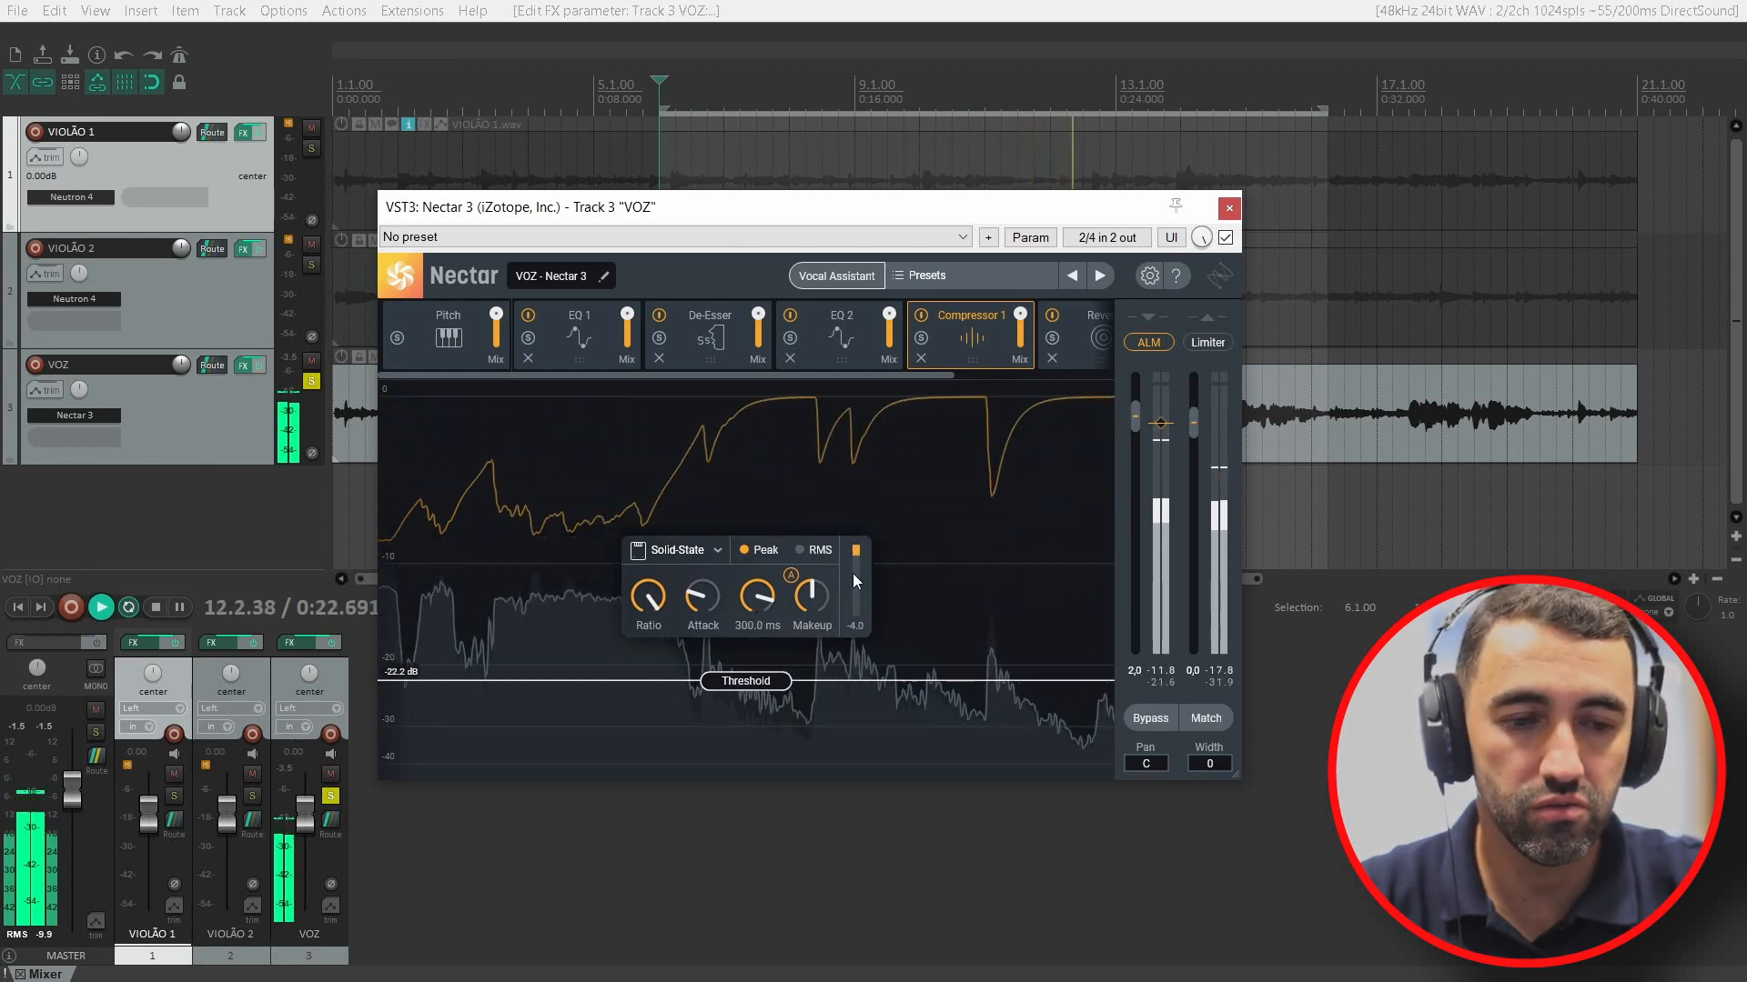
# Step: Raise the vocal Reverb module's mix to 18.5 during playback
pyautogui.moveTo(939, 374); pyautogui.dragTo(1045, 386)
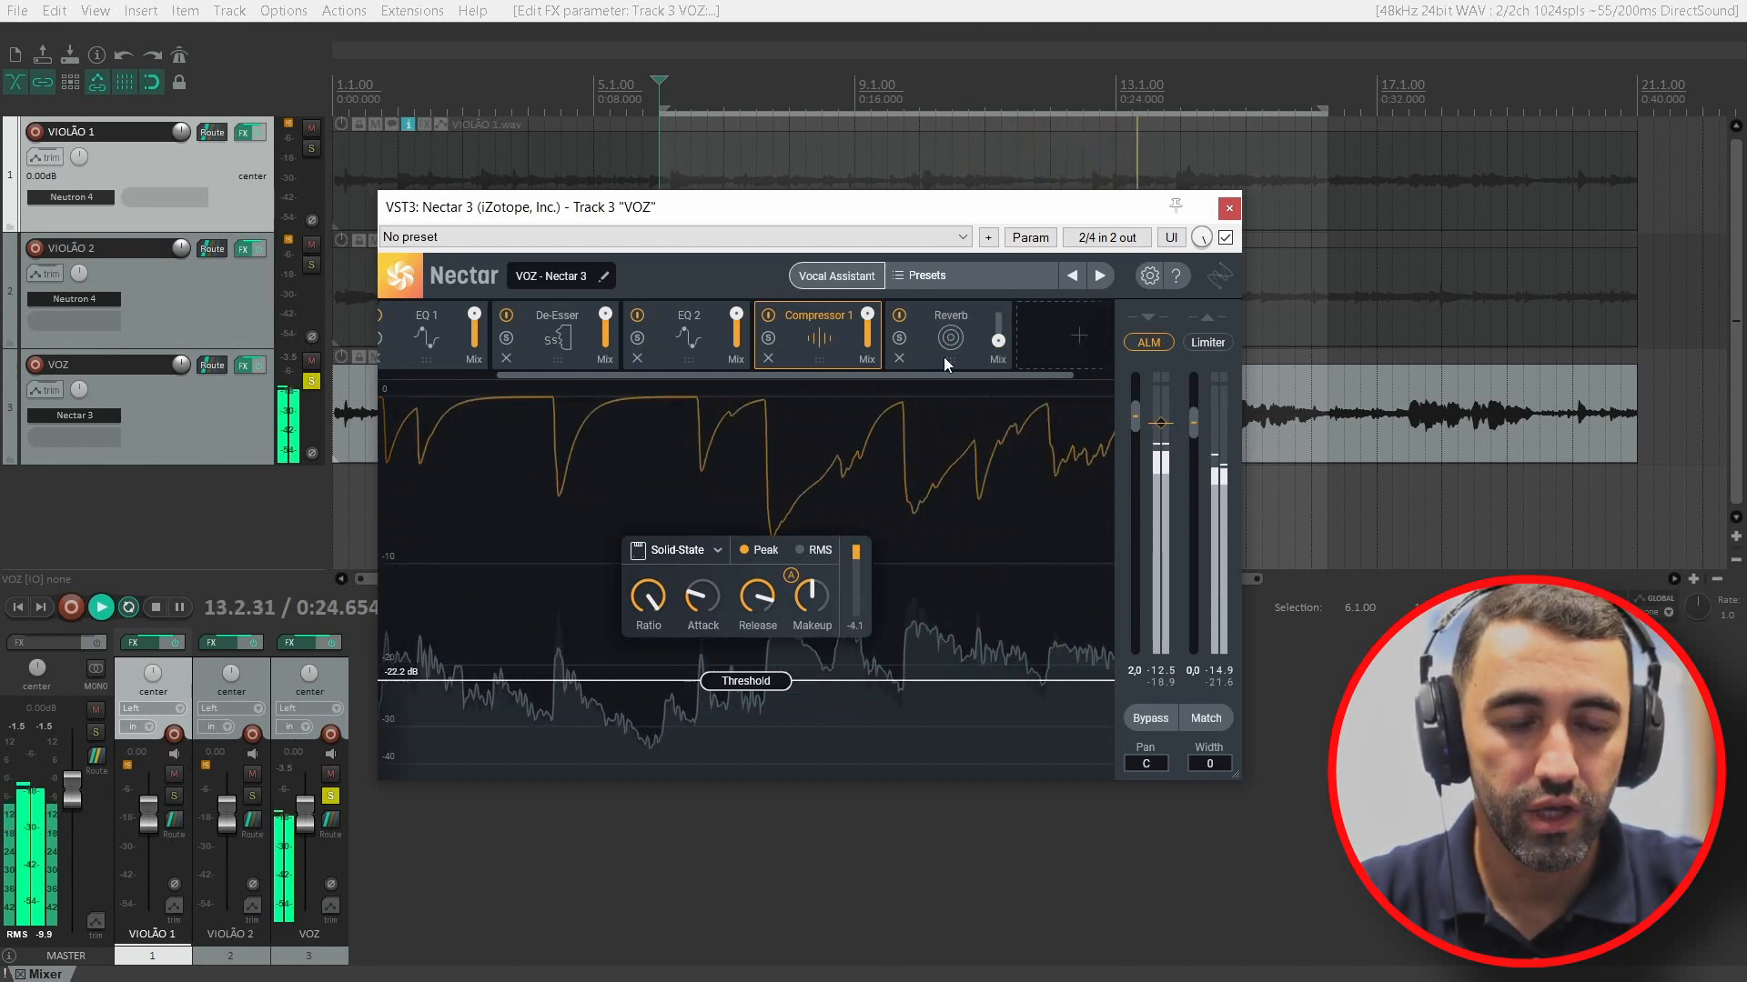
pyautogui.click(943, 357)
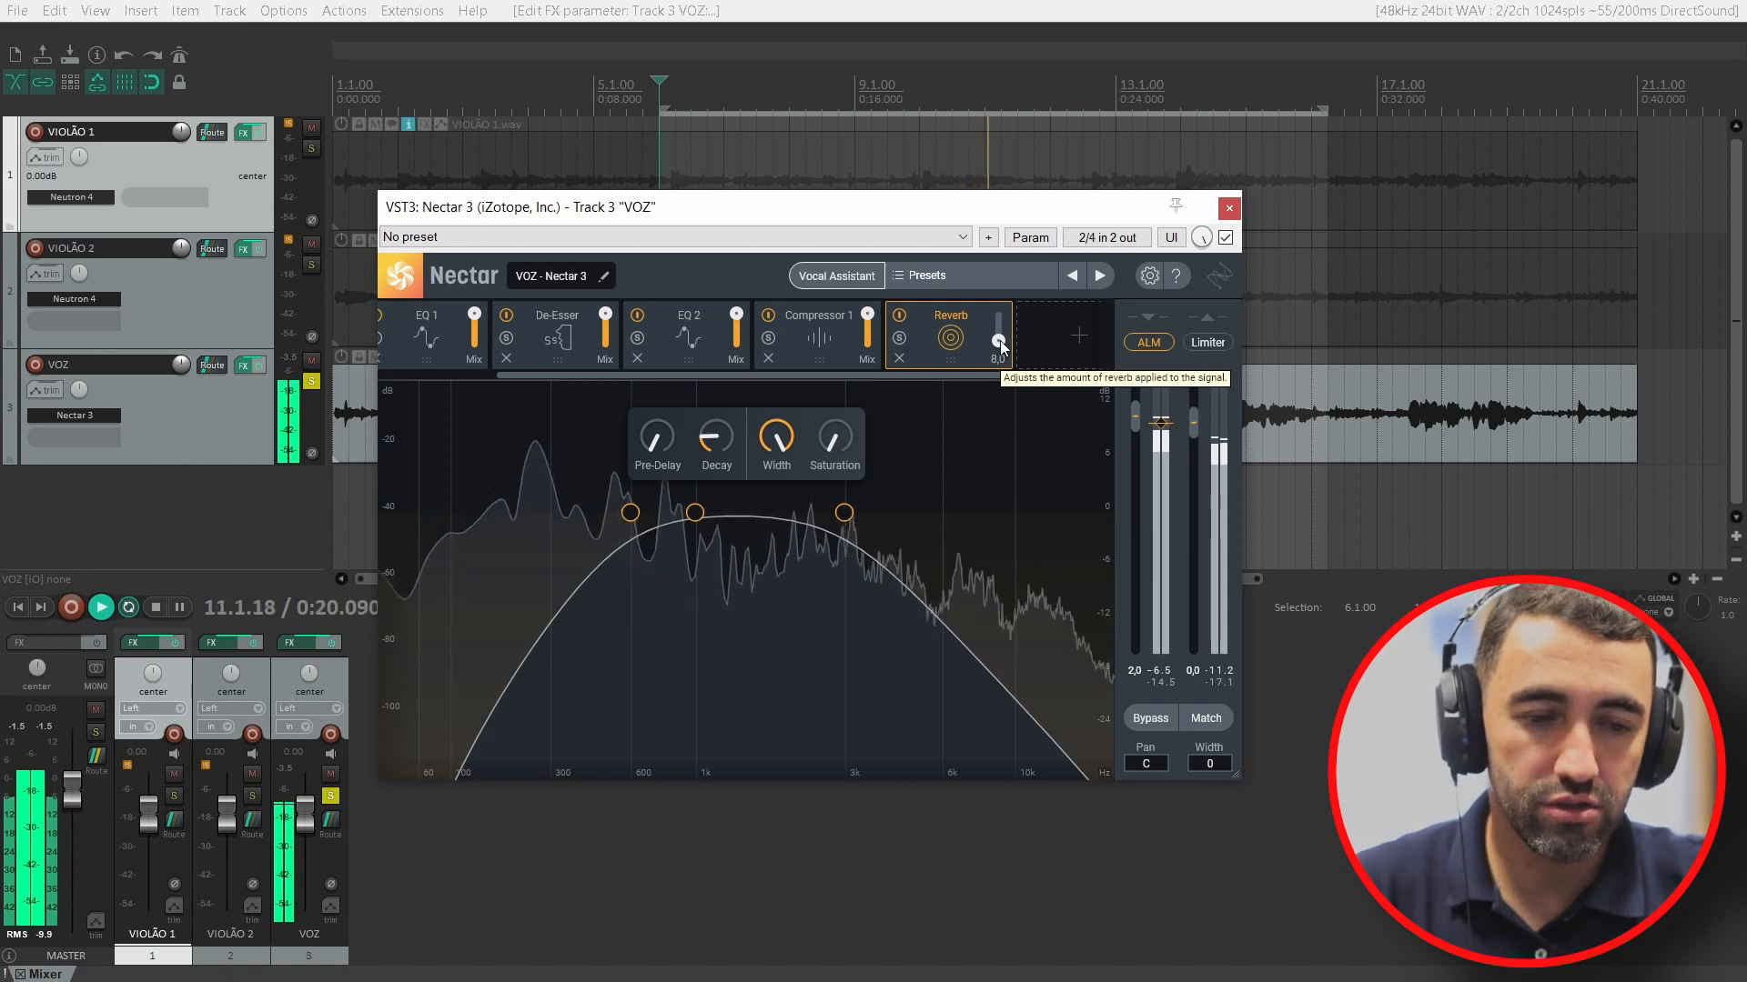
pyautogui.moveTo(1001, 341); pyautogui.dragTo(1001, 330)
pyautogui.moveTo(1001, 314); pyautogui.dragTo(1024, 270)
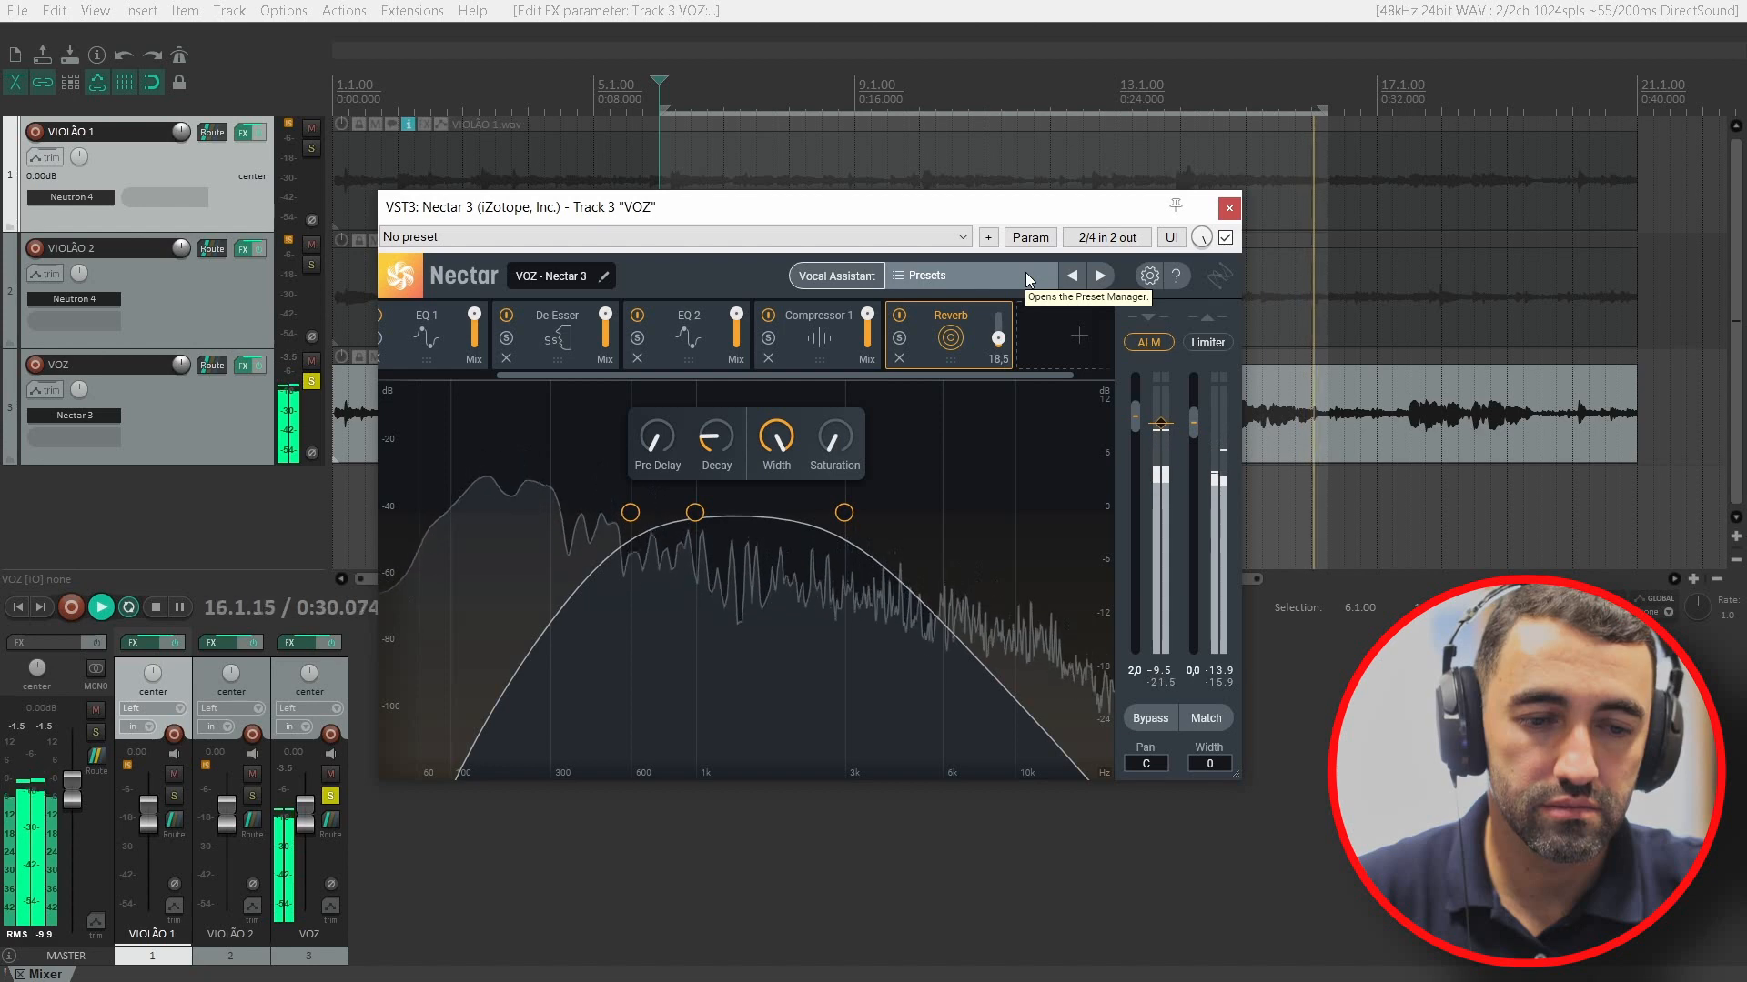
# Step: Stop the vocal playback, remove the loop/time selection and return to the start of the project
pyautogui.moveTo(998, 342)
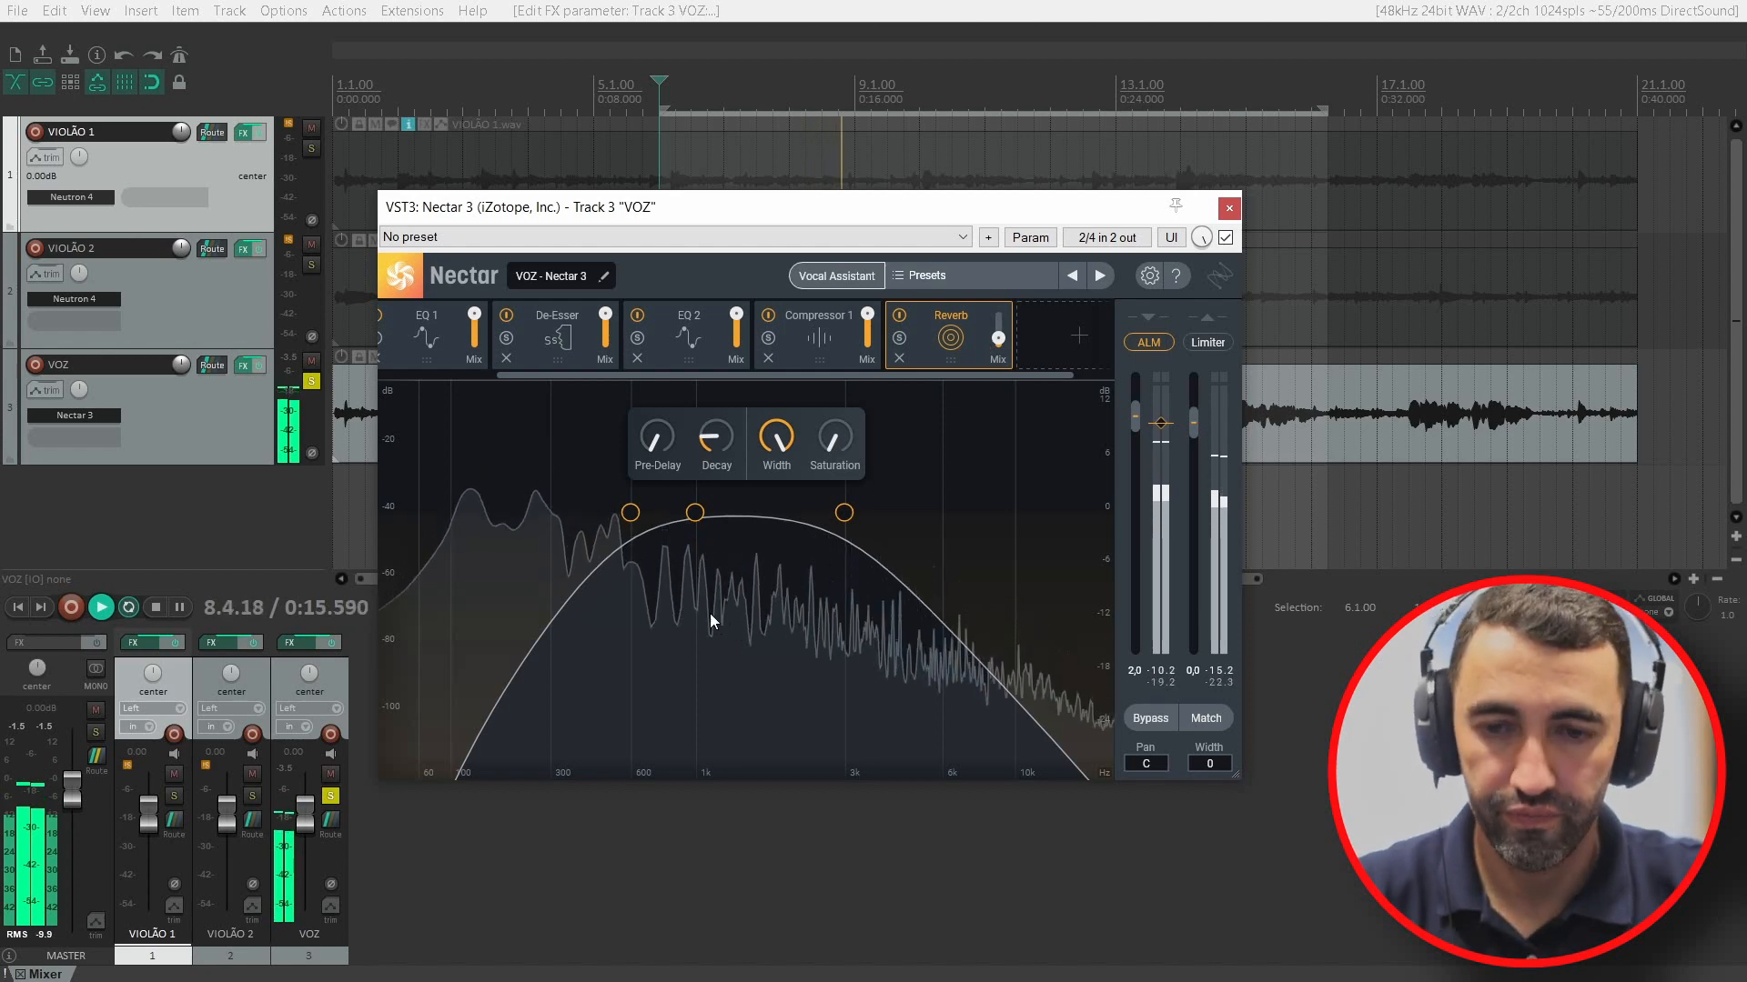
pyautogui.press('space')
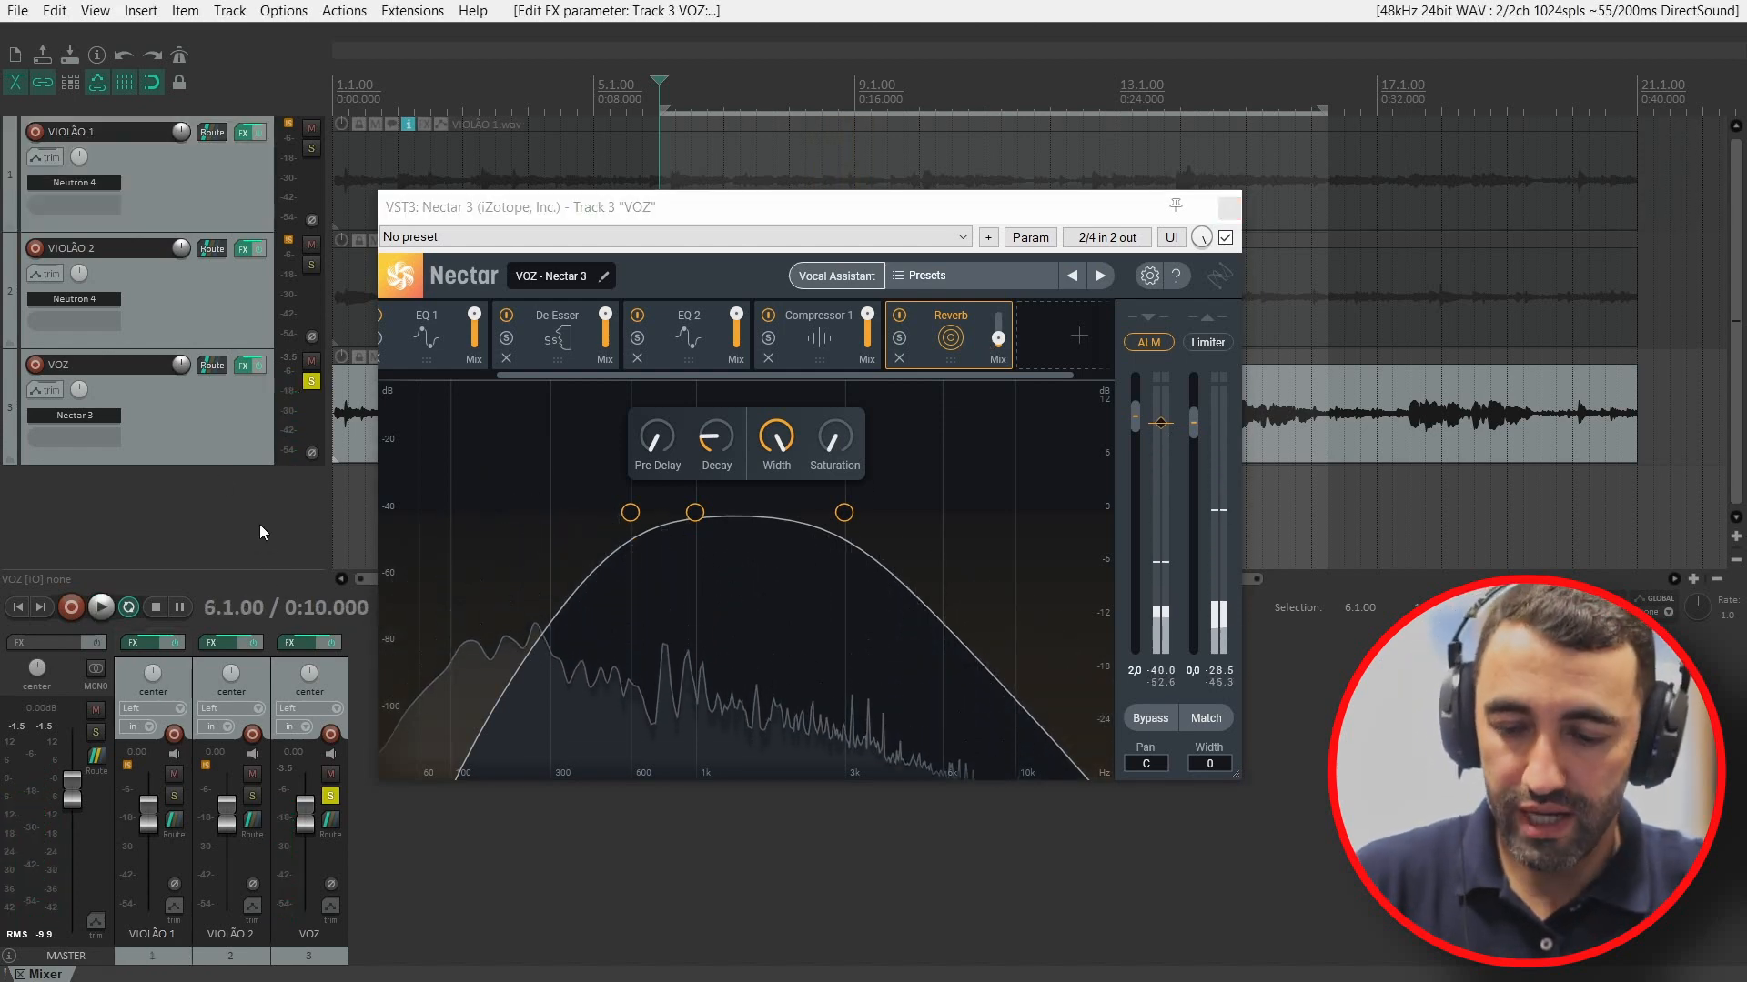
pyautogui.click(261, 529)
pyautogui.press('Home')
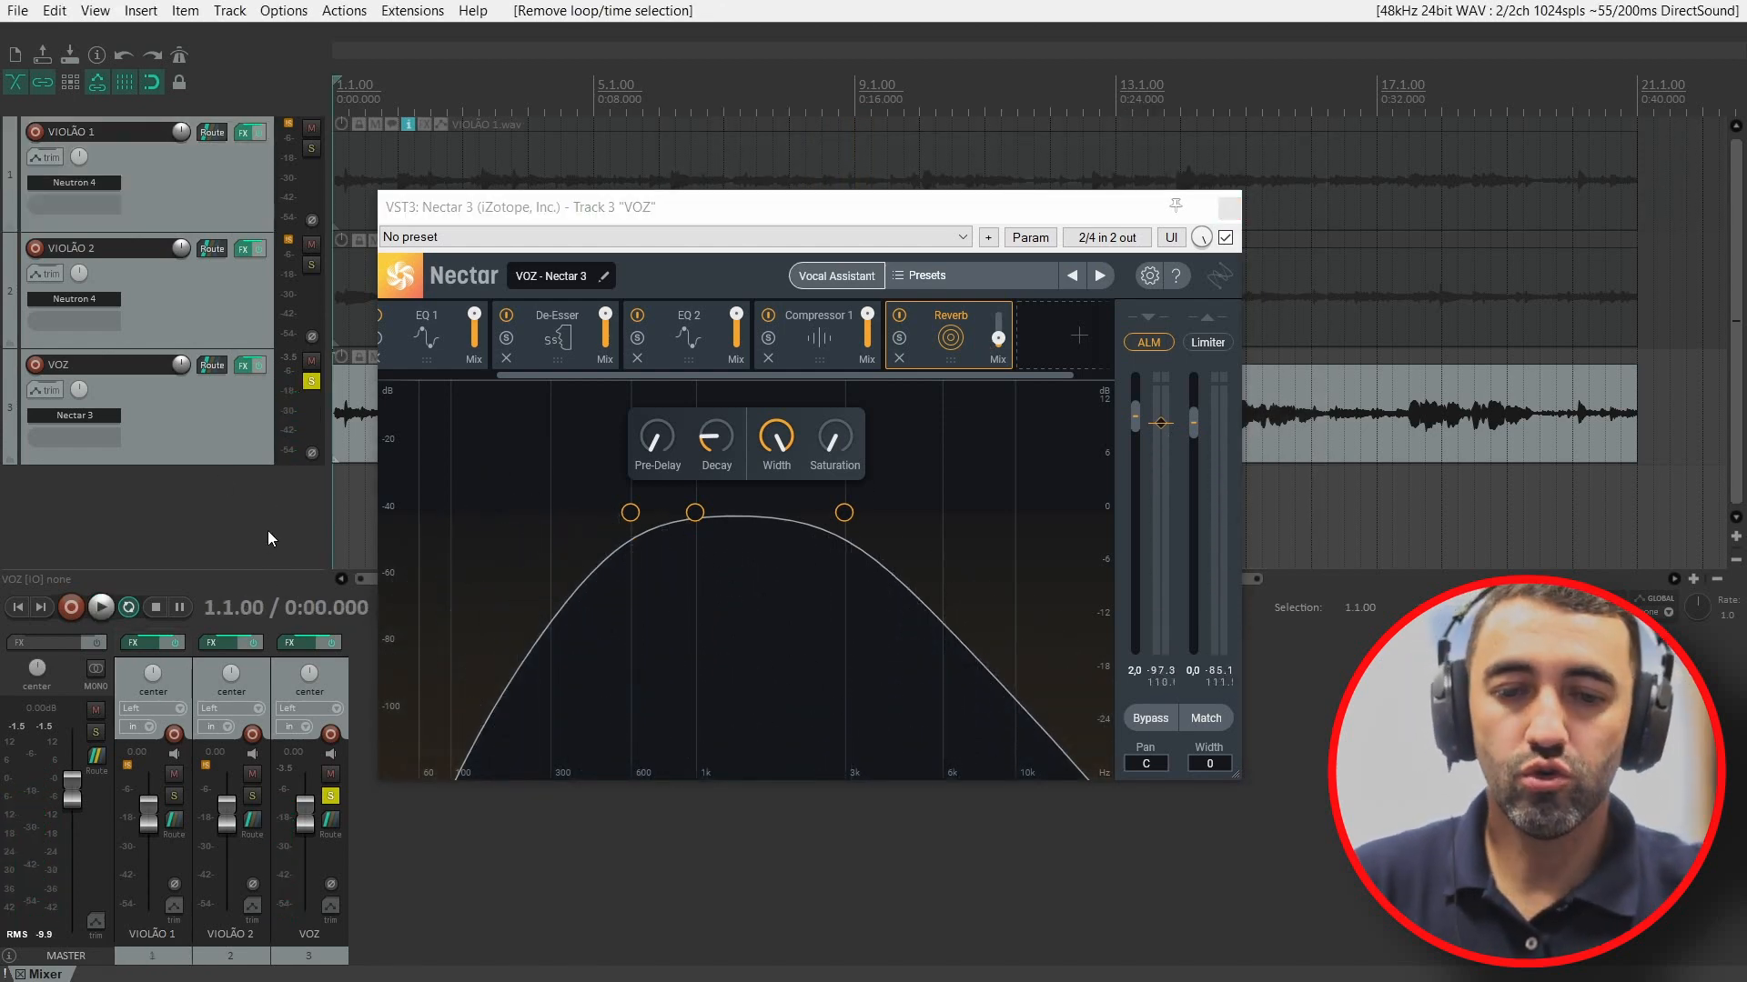
# Step: Unsolo the VOZ track and play the full mix of both guitars and vocal from the beginning
pyautogui.click(739, 210)
pyautogui.moveTo(740, 215); pyautogui.dragTo(791, 251)
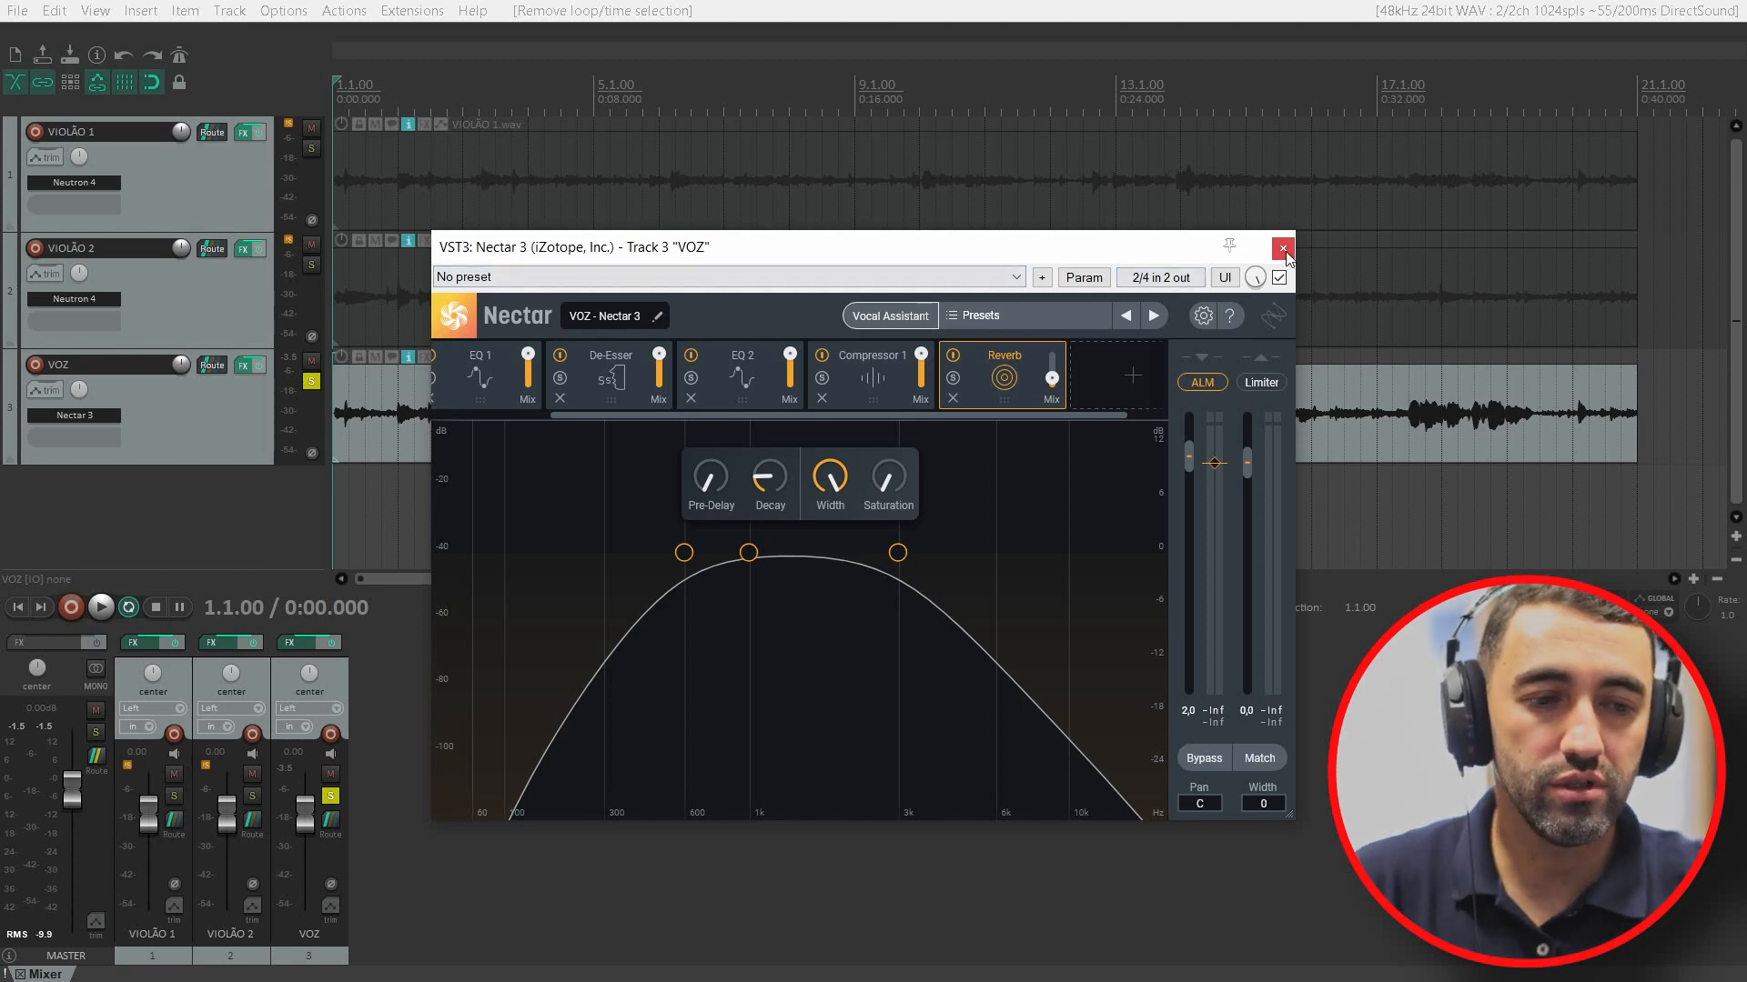
pyautogui.click(314, 382)
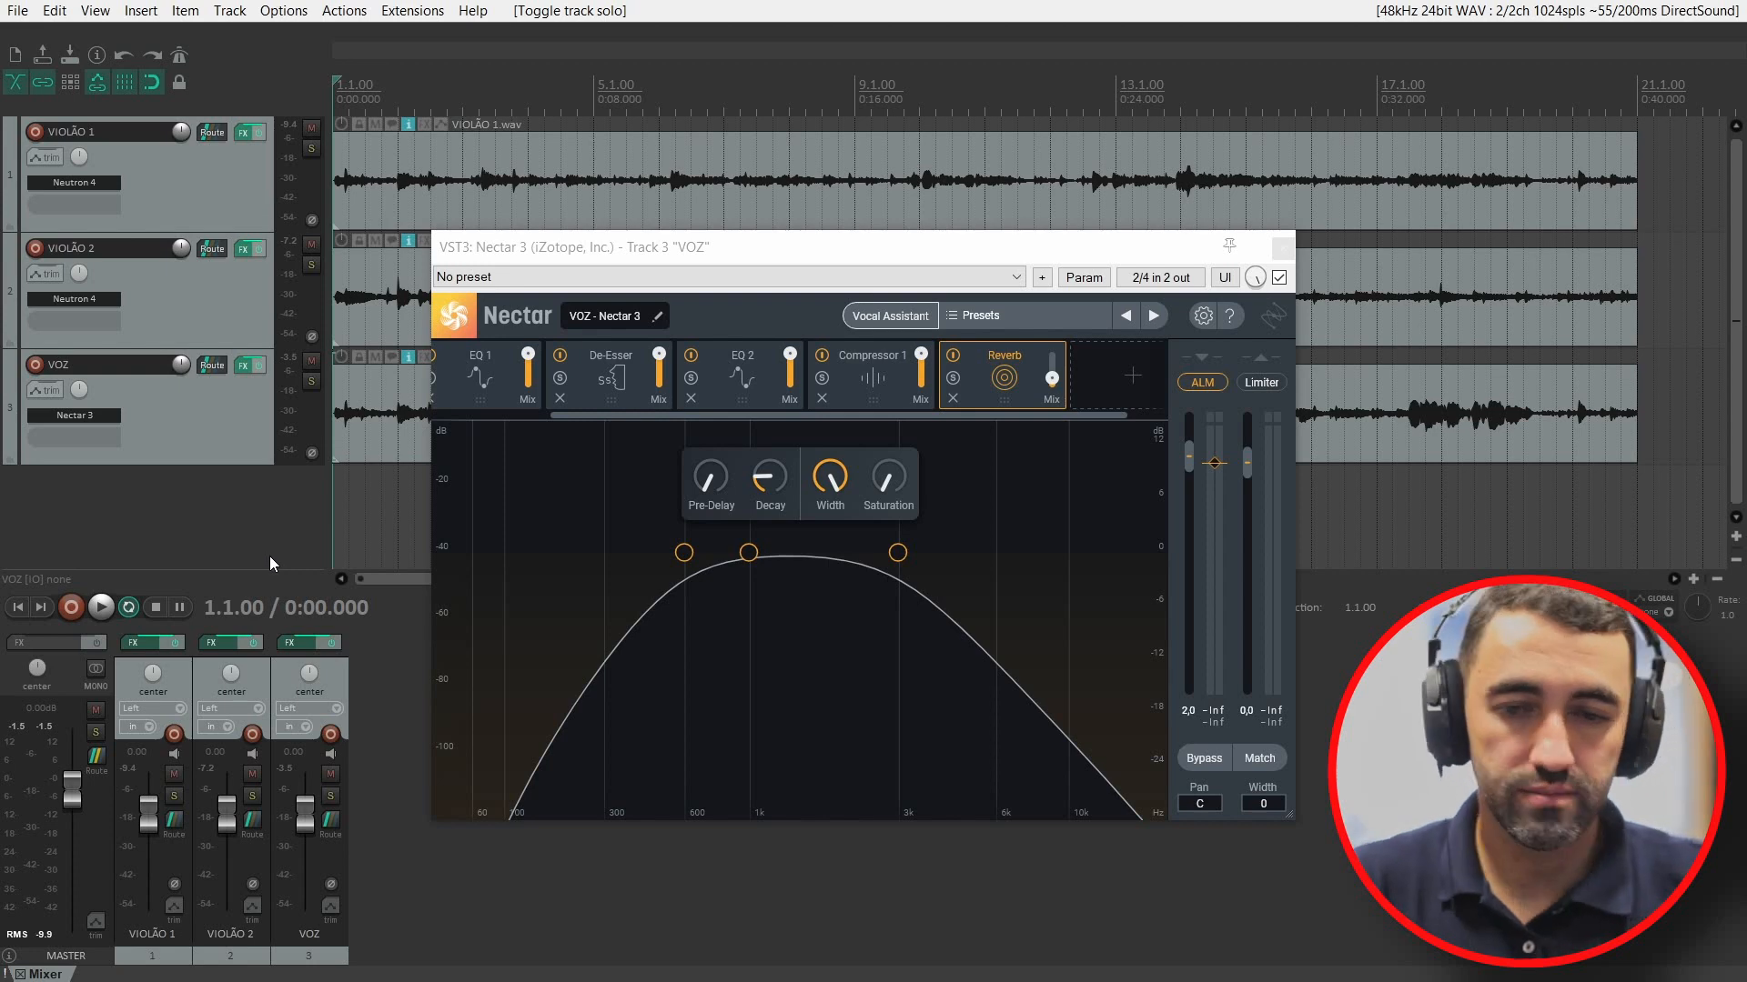
pyautogui.press('space')
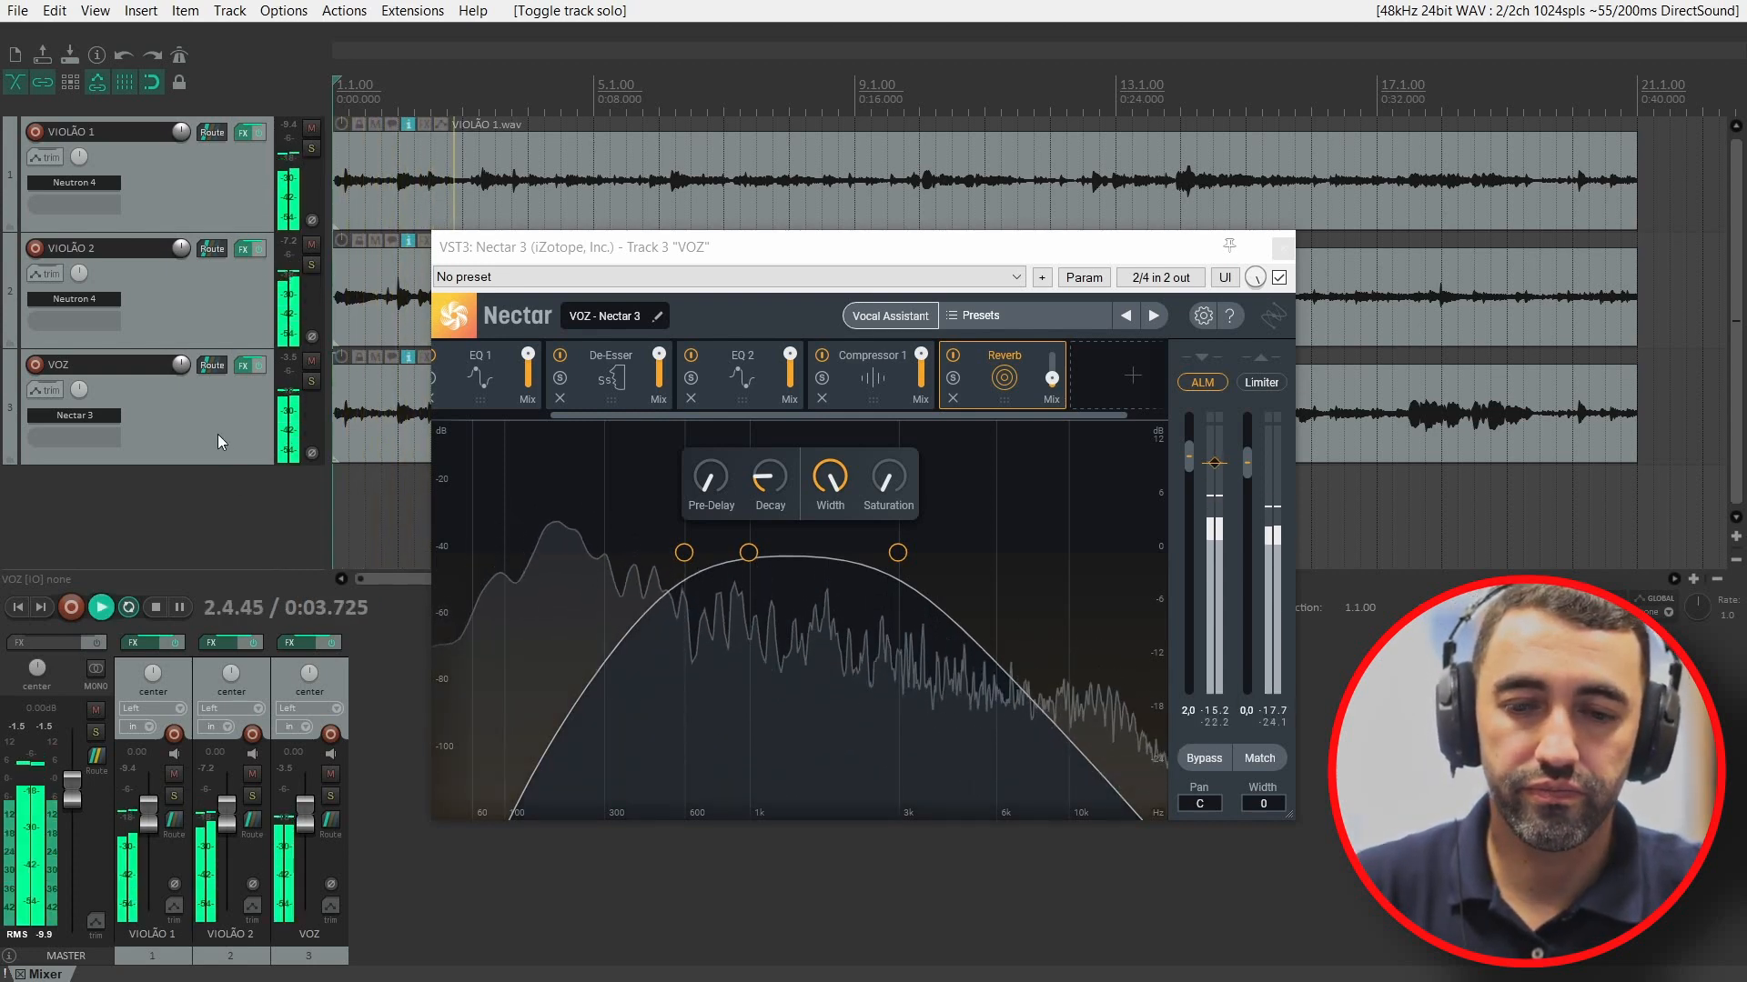
# Step: Select the VIOLÃO 1, VIOLÃO 2 and VOZ tracks together and bypass their effects during playback
pyautogui.moveTo(1118, 261); pyautogui.dragTo(1152, 362)
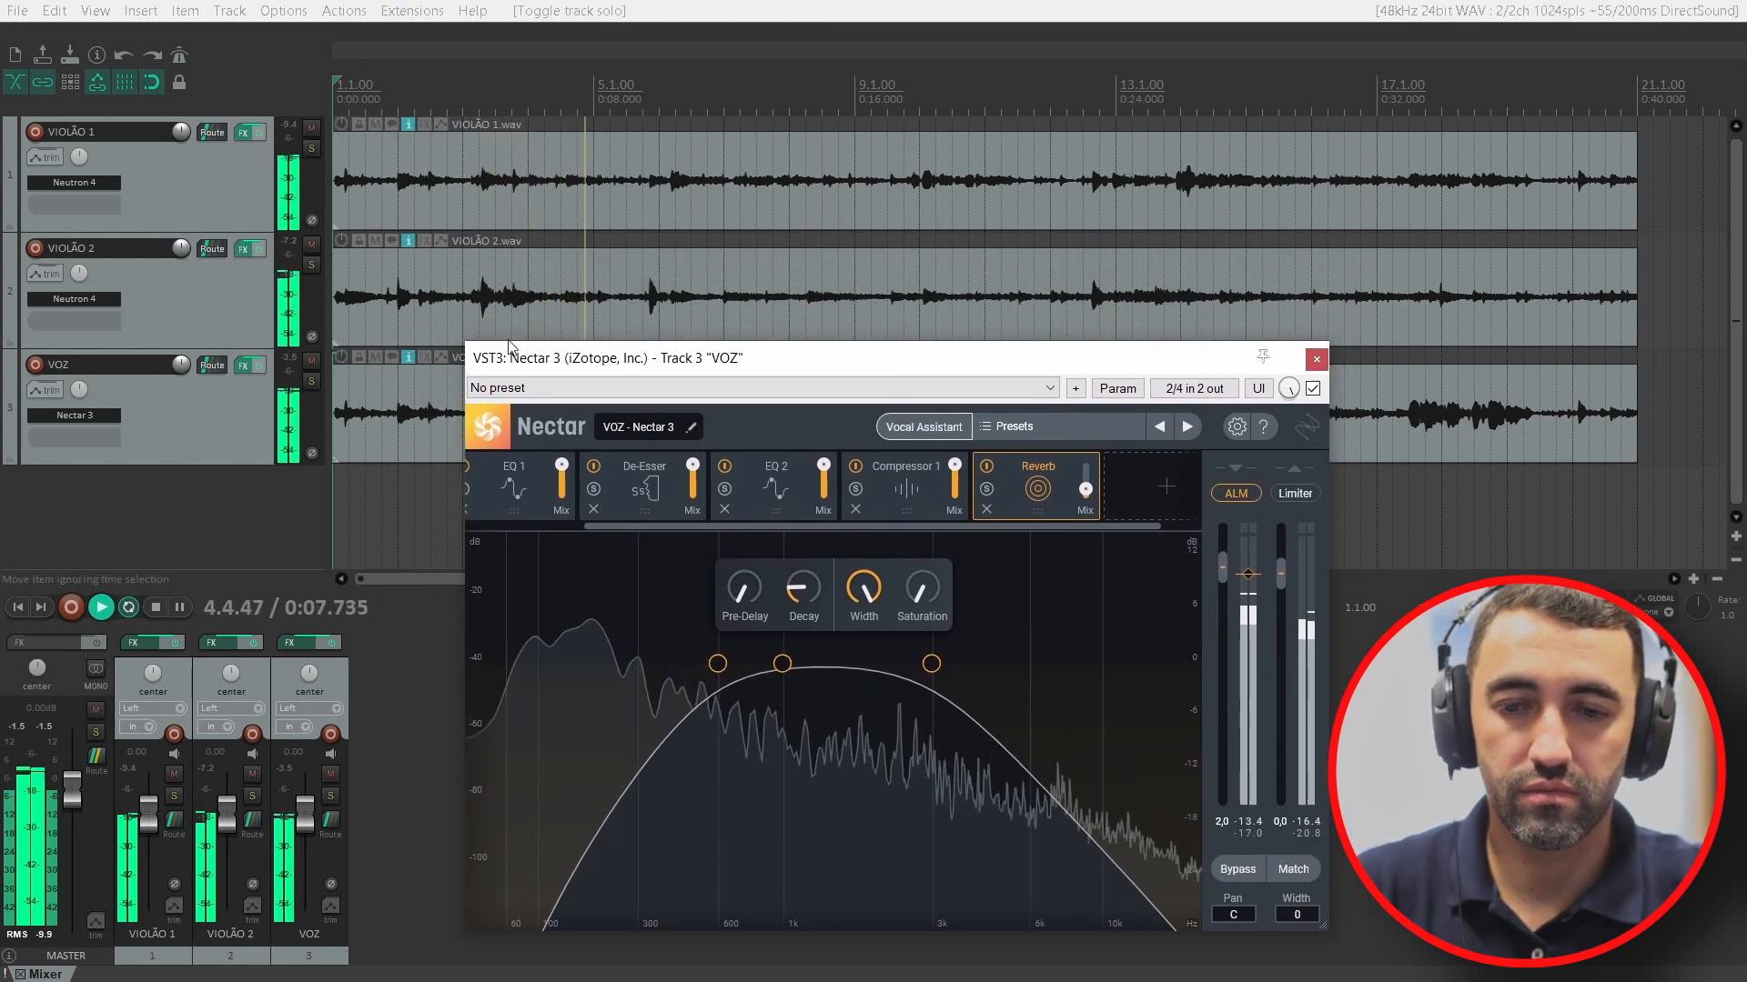
pyautogui.scroll(-2, 239, 421)
pyautogui.scroll(-1, 239, 422)
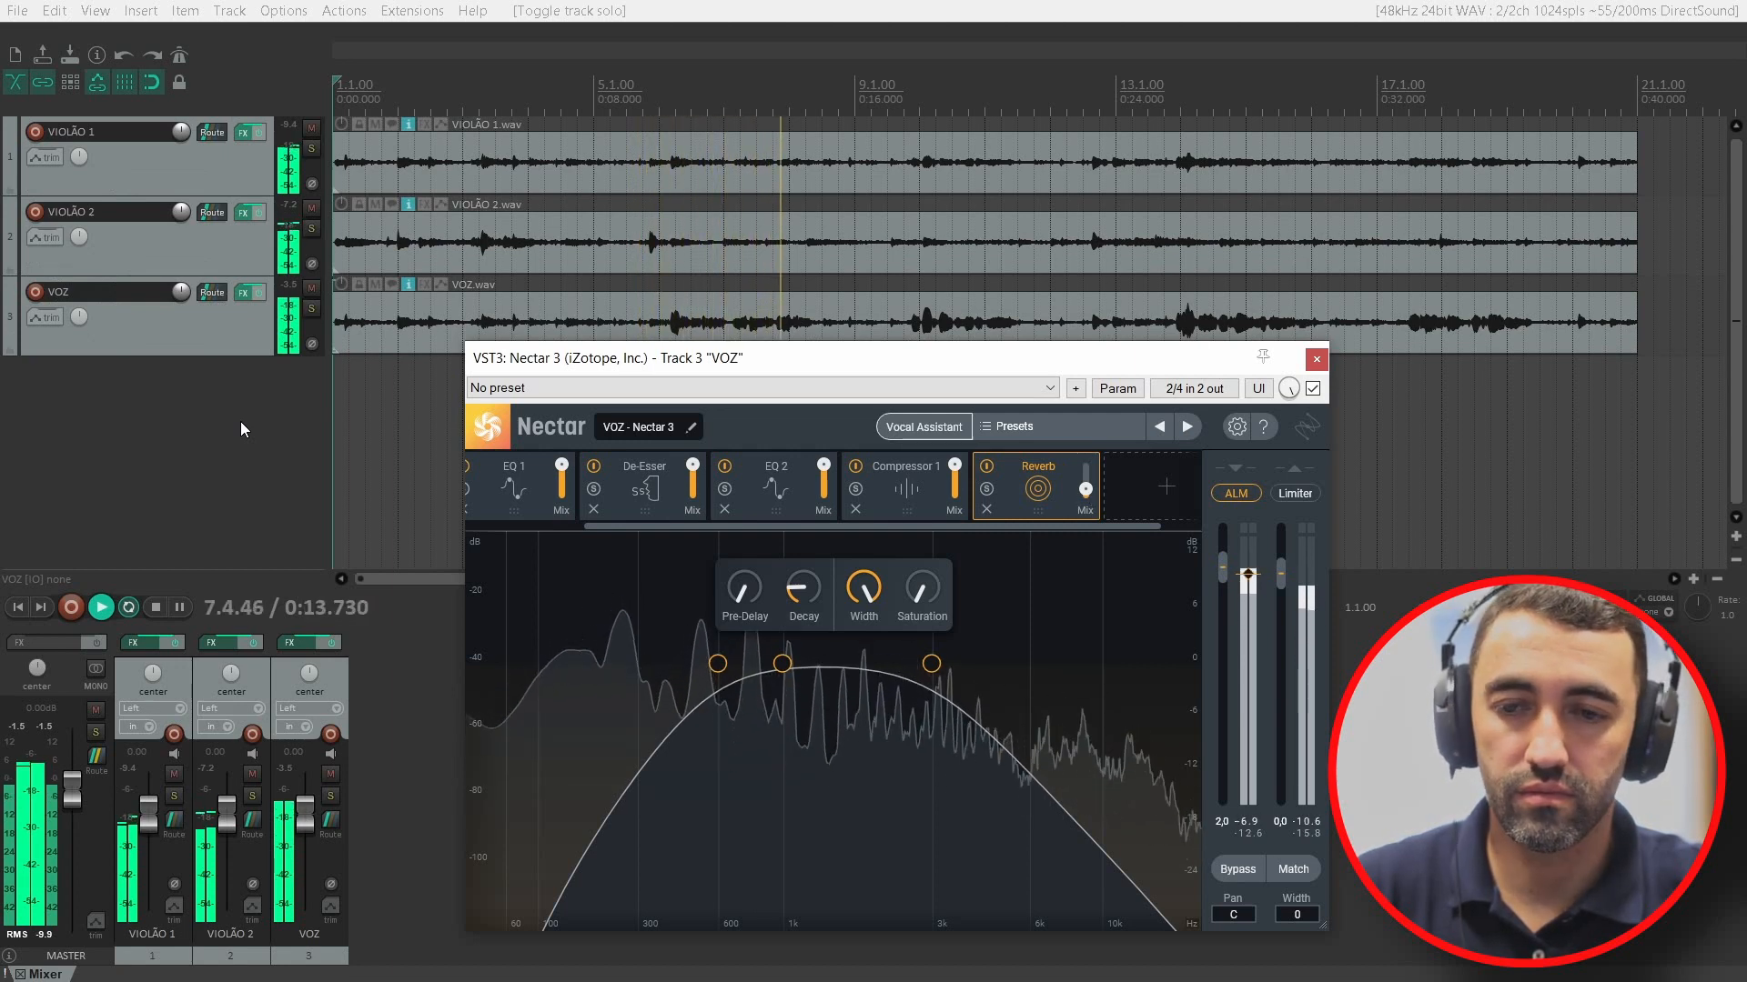
pyautogui.click(232, 328)
pyautogui.keyDown('shift'); pyautogui.click(199, 175); pyautogui.keyUp('shift')
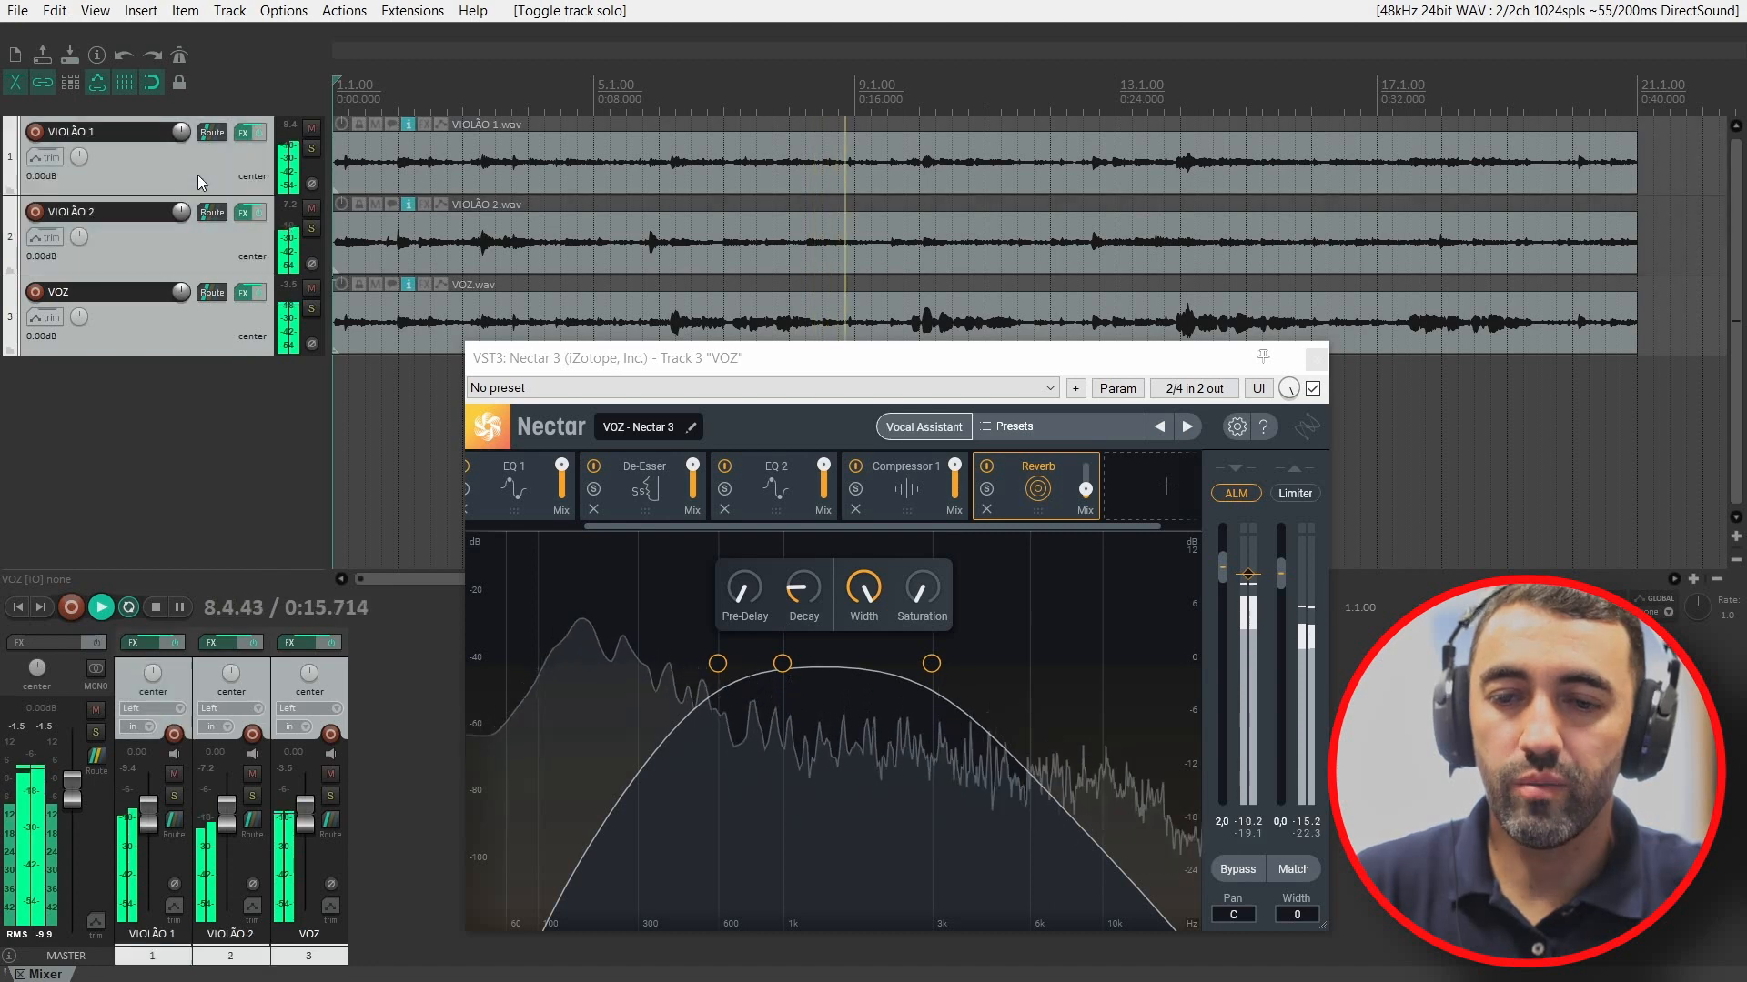
pyautogui.click(262, 293)
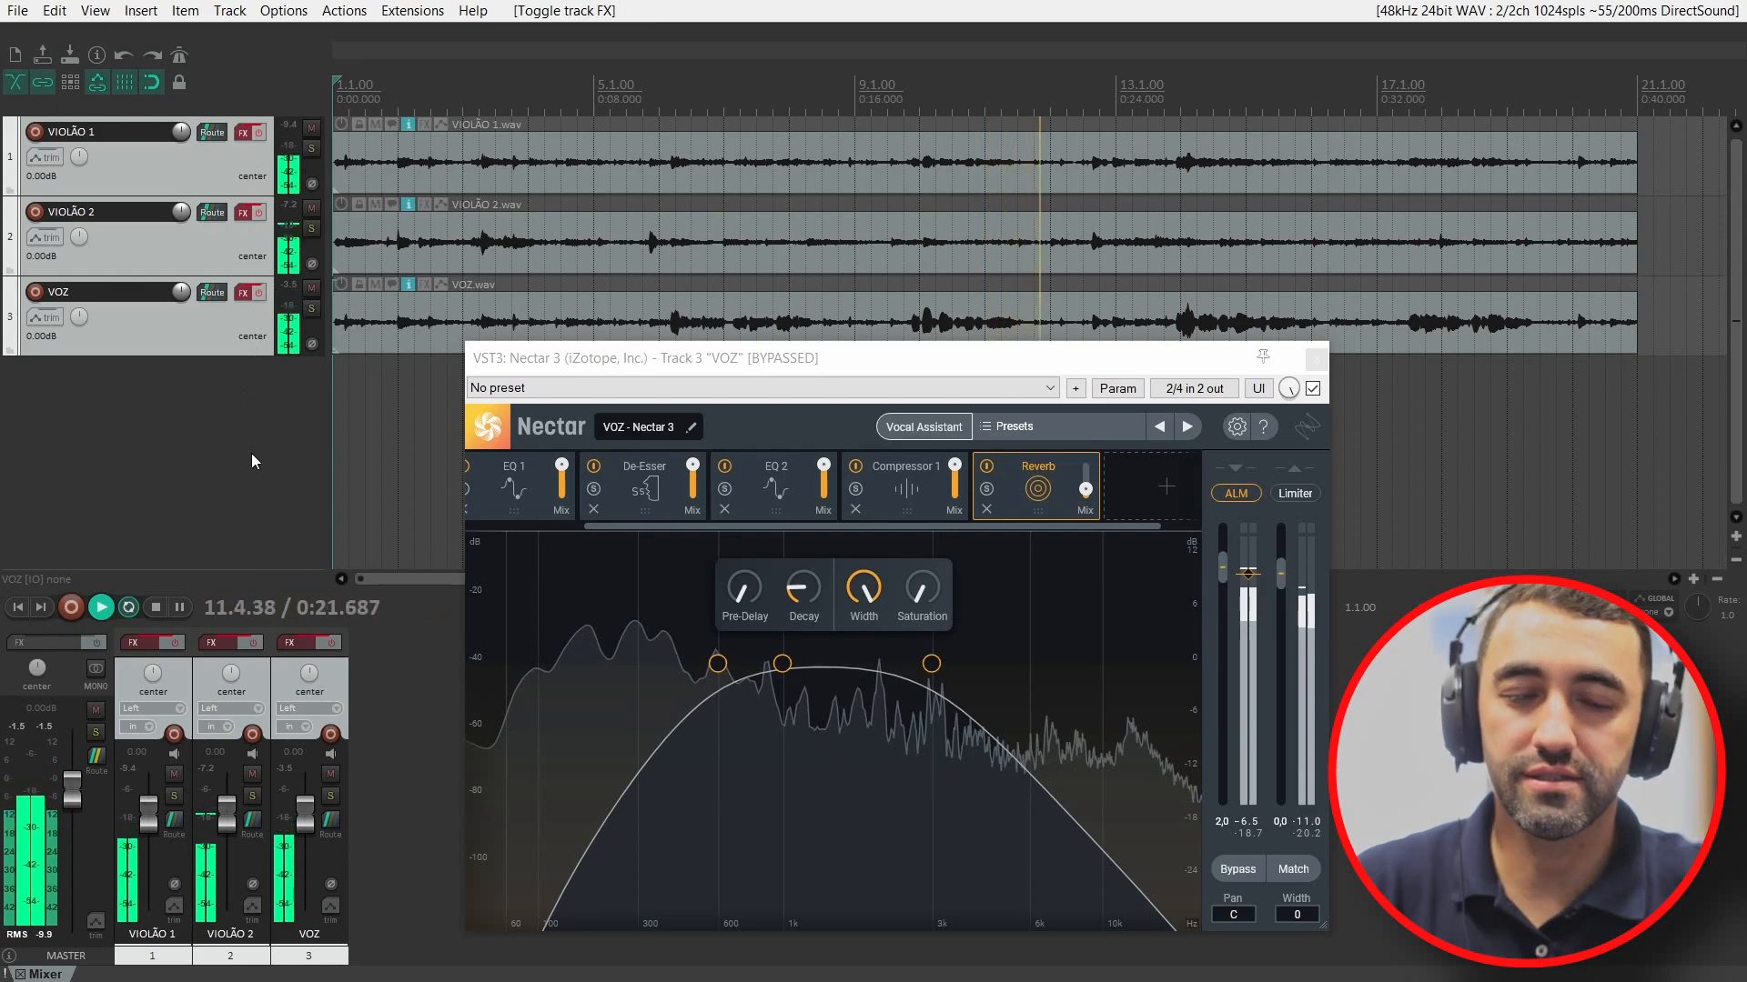